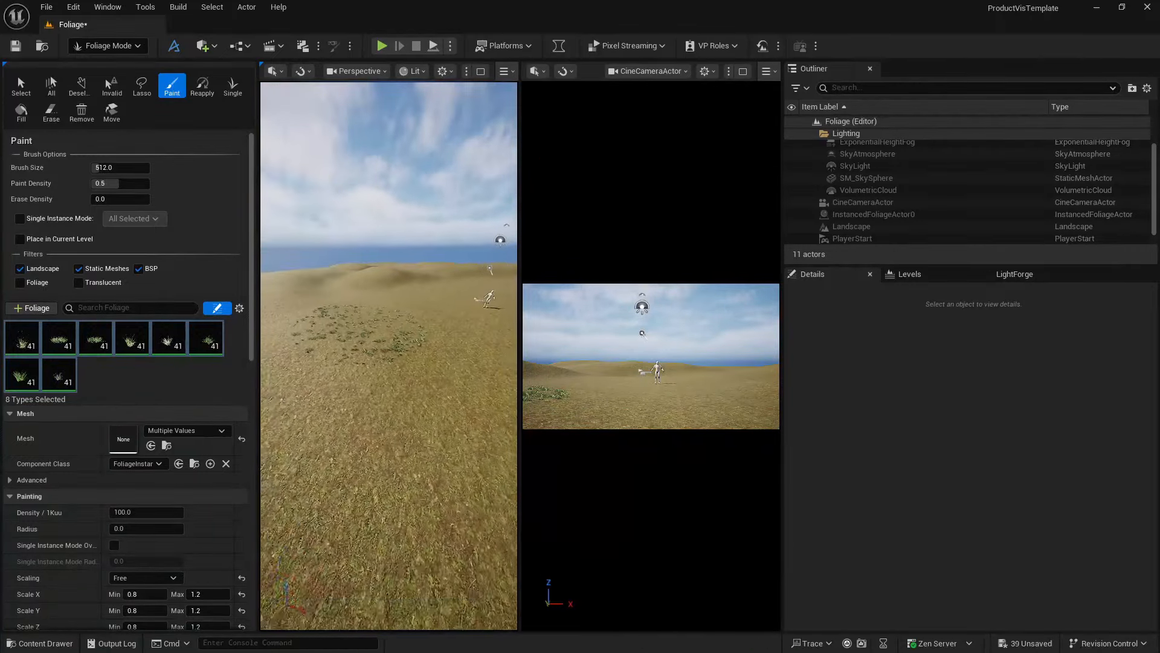
Step: Paint a foliage stroke across the landscape, and undo it together with the previously painted foliage
{"action": "mouse_move", "coordinate": [332, 351]}
{"action": "left_mouse_down"}
{"action": "mouse_move", "coordinate": [424, 351]}
{"action": "mouse_move", "coordinate": [433, 323]}
{"action": "mouse_move", "coordinate": [314, 287]}
{"action": "mouse_move", "coordinate": [386, 299]}
{"action": "mouse_move", "coordinate": [438, 363]}
{"action": "mouse_move", "coordinate": [444, 314]}
{"action": "mouse_move", "coordinate": [398, 435]}
{"action": "mouse_move", "coordinate": [412, 290]}
{"action": "left_mouse_up"}
{"action": "key", "text": "ctrl+z"}
{"action": "key", "text": "ctrl+z"}
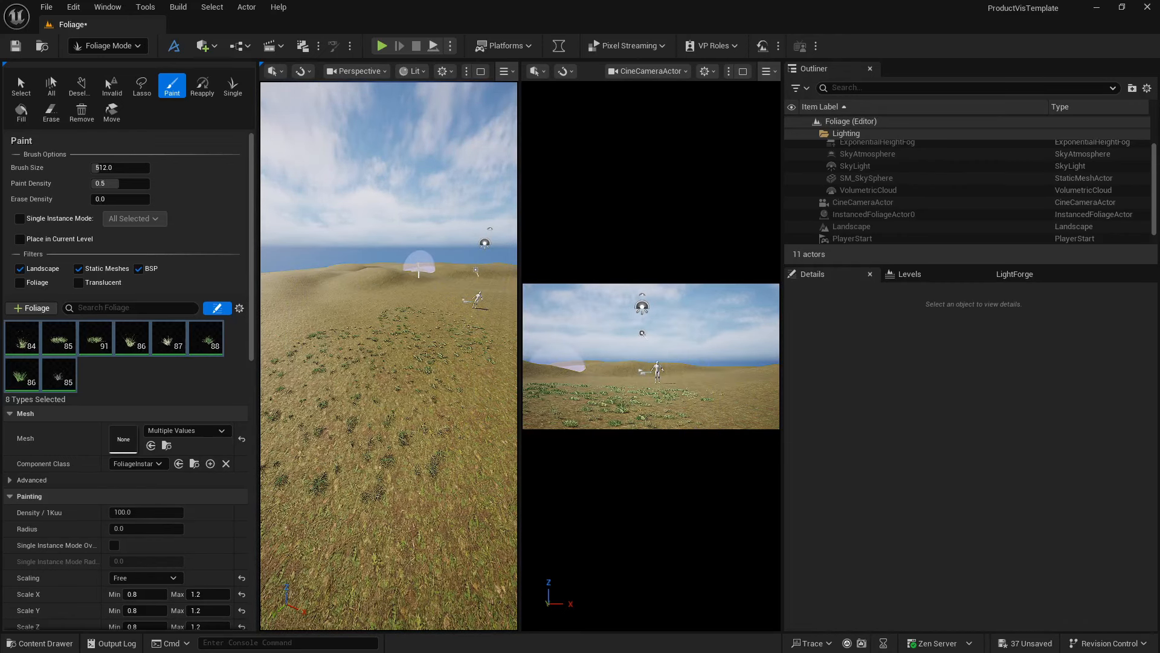
{"action": "key", "text": "ctrl+z"}
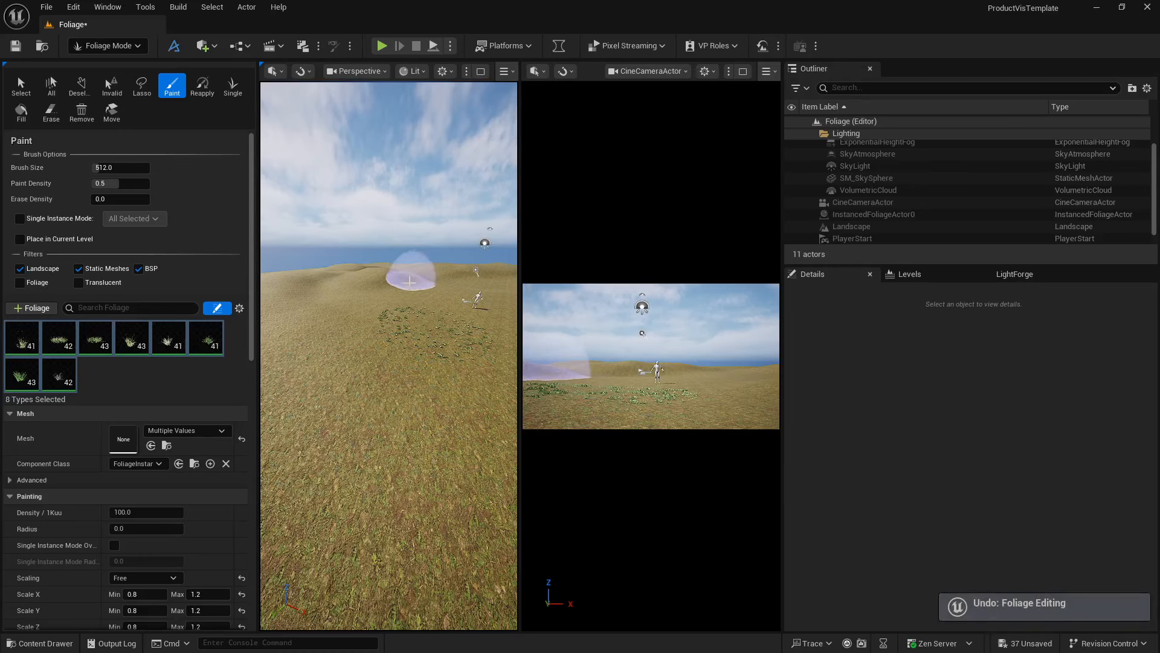
{"action": "key", "text": "ctrl+z"}
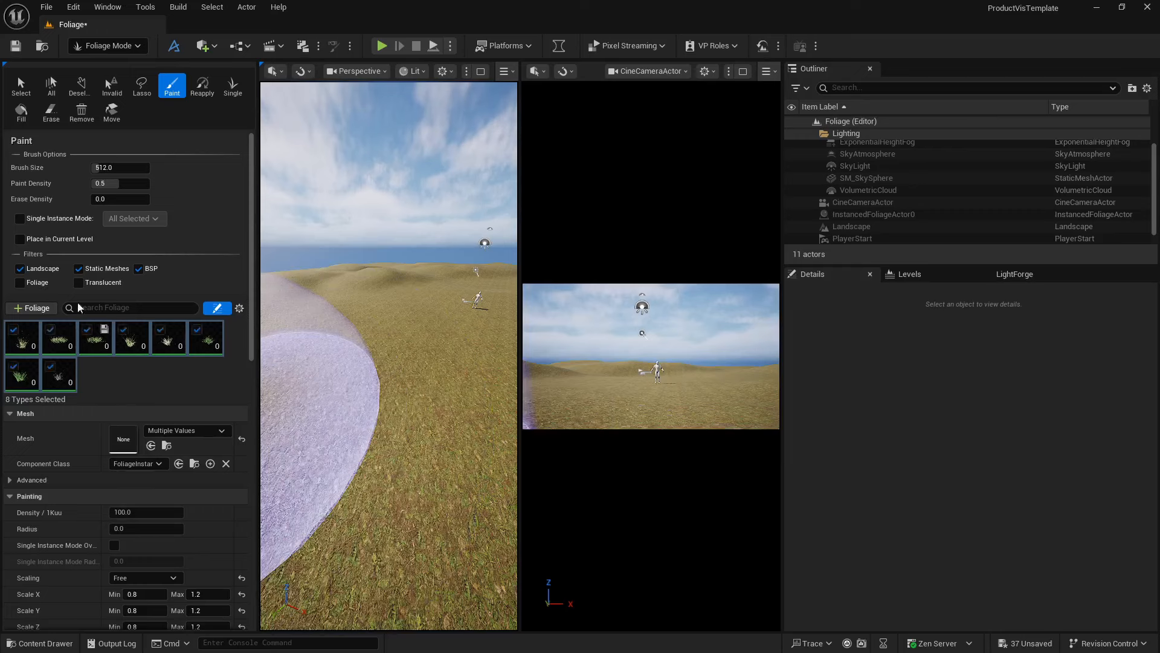
Step: Set the brush size to about 736 and the paint density to 1.0, trying them with a foliage patch that is undone
{"action": "left_click", "coordinate": [92, 167]}
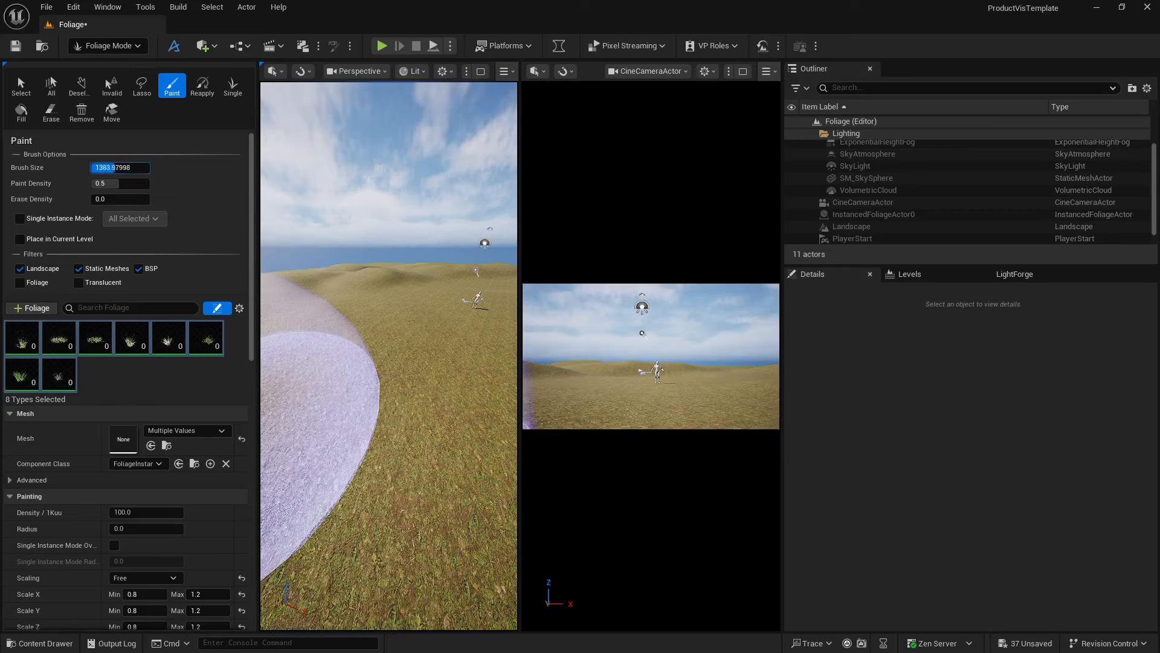
{"action": "left_click_drag", "start_coordinate": [114, 167], "coordinate": [117, 168]}
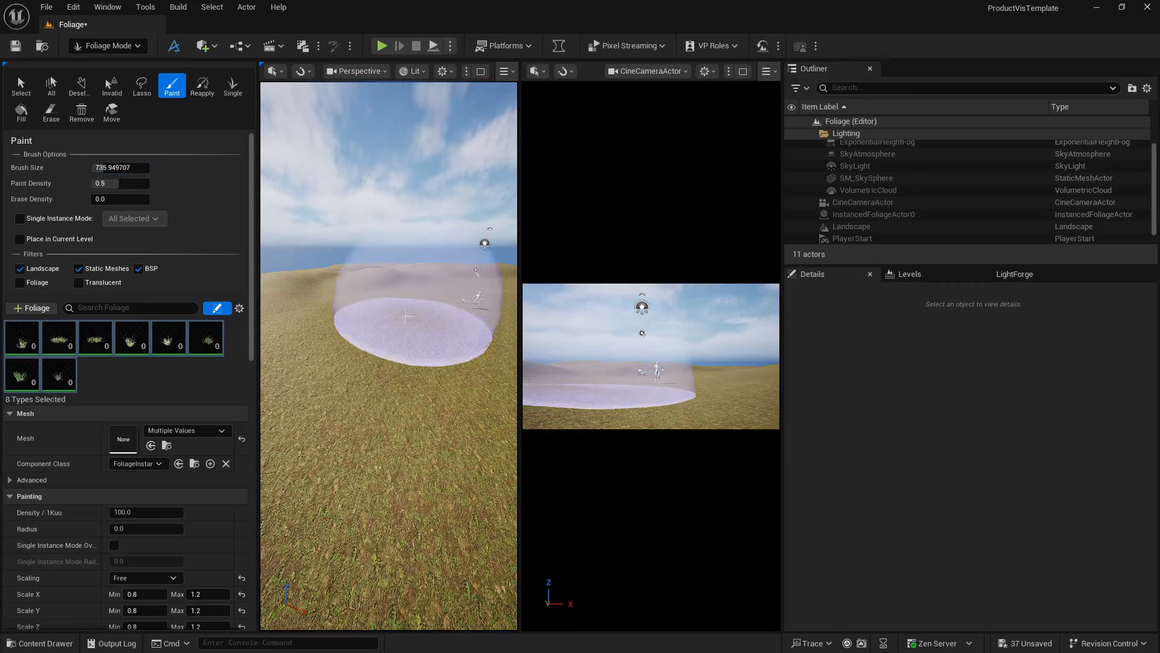
{"action": "left_click_drag", "start_coordinate": [106, 184], "coordinate": [112, 184]}
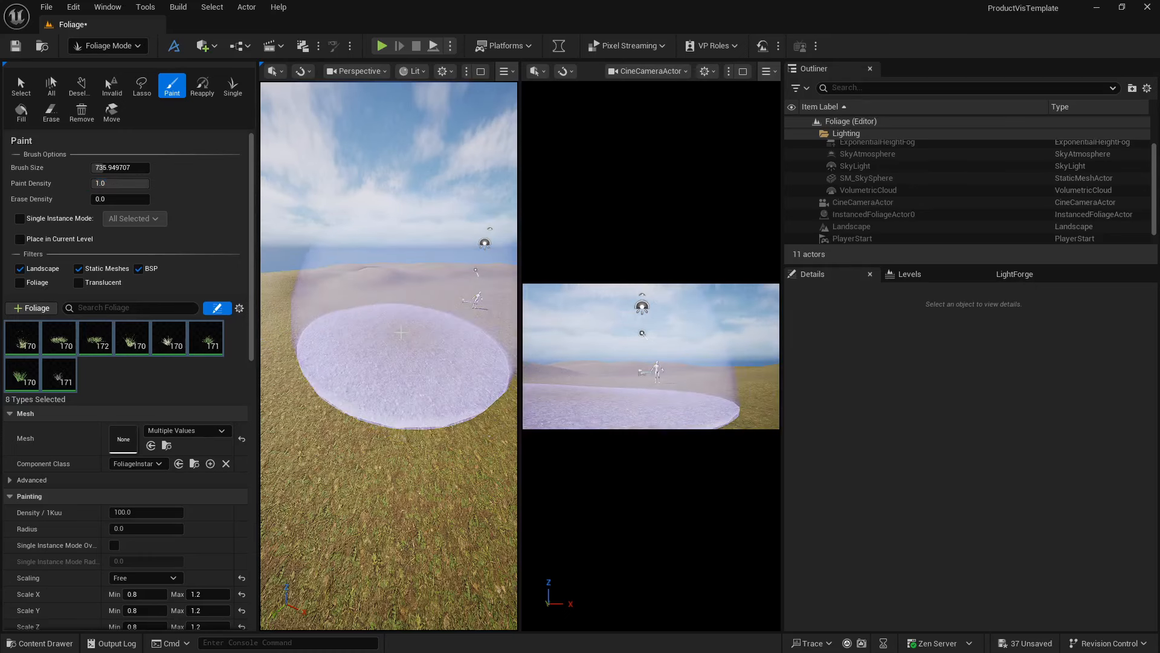
{"action": "left_click", "coordinate": [401, 371]}
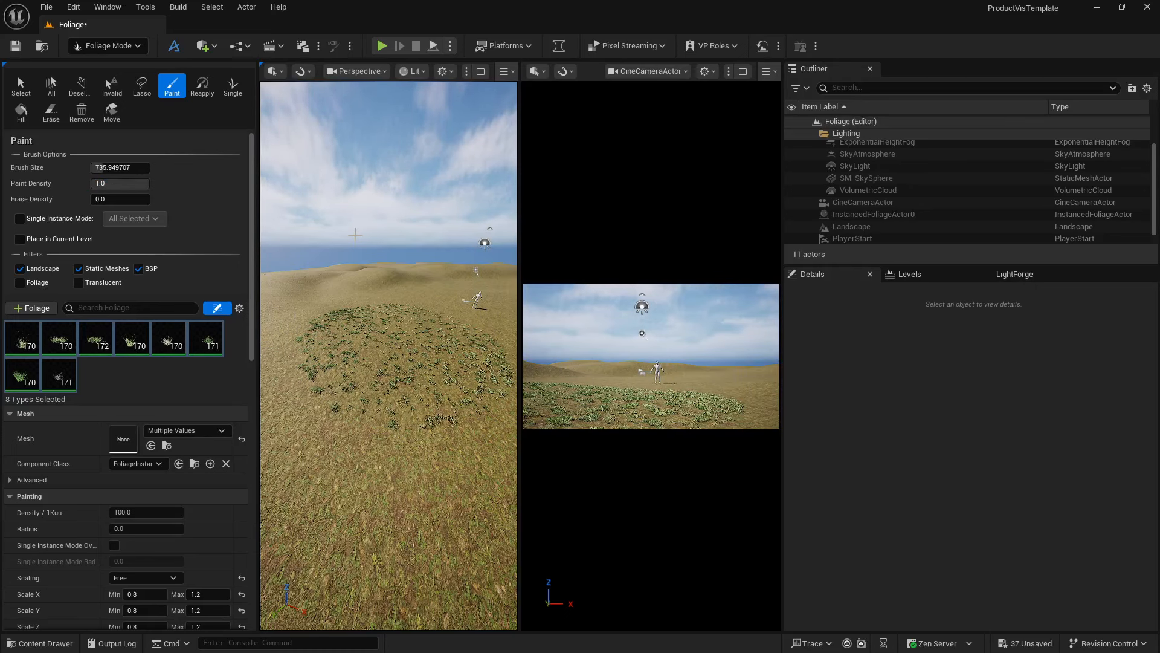
{"action": "key", "text": "ctrl+z"}
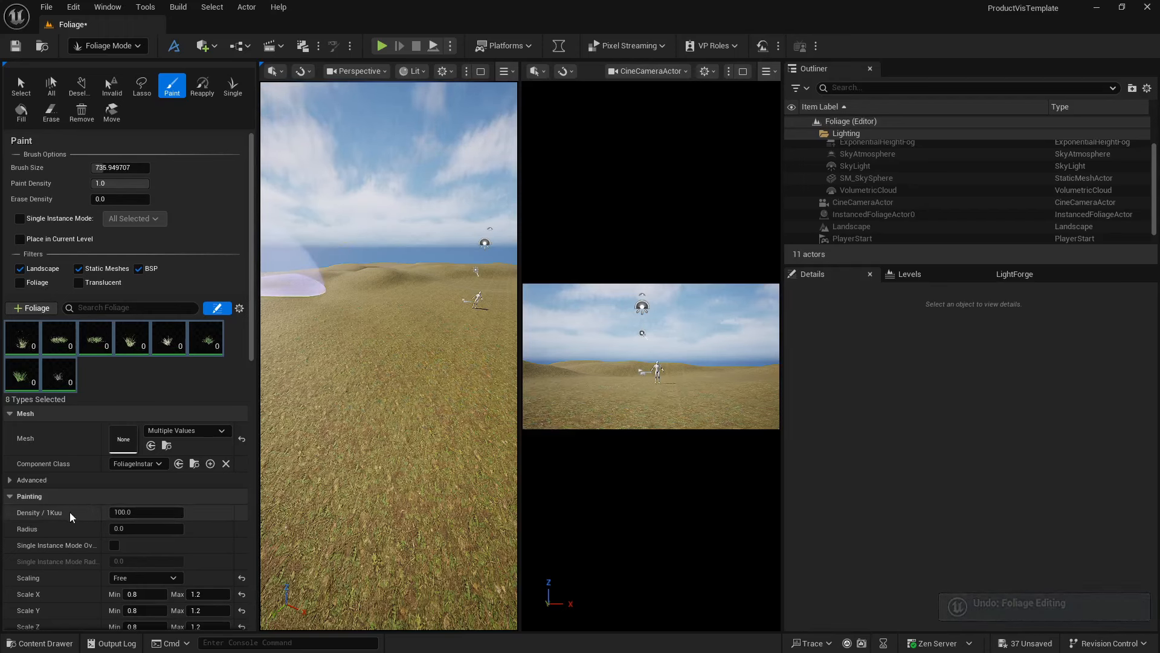
Step: Try a density of 400 on all eight foliage types with a test patch on the landscape, and undo the patch
{"action": "scroll", "coordinate": [57, 505], "scroll_direction": "down", "scroll_amount": 1}
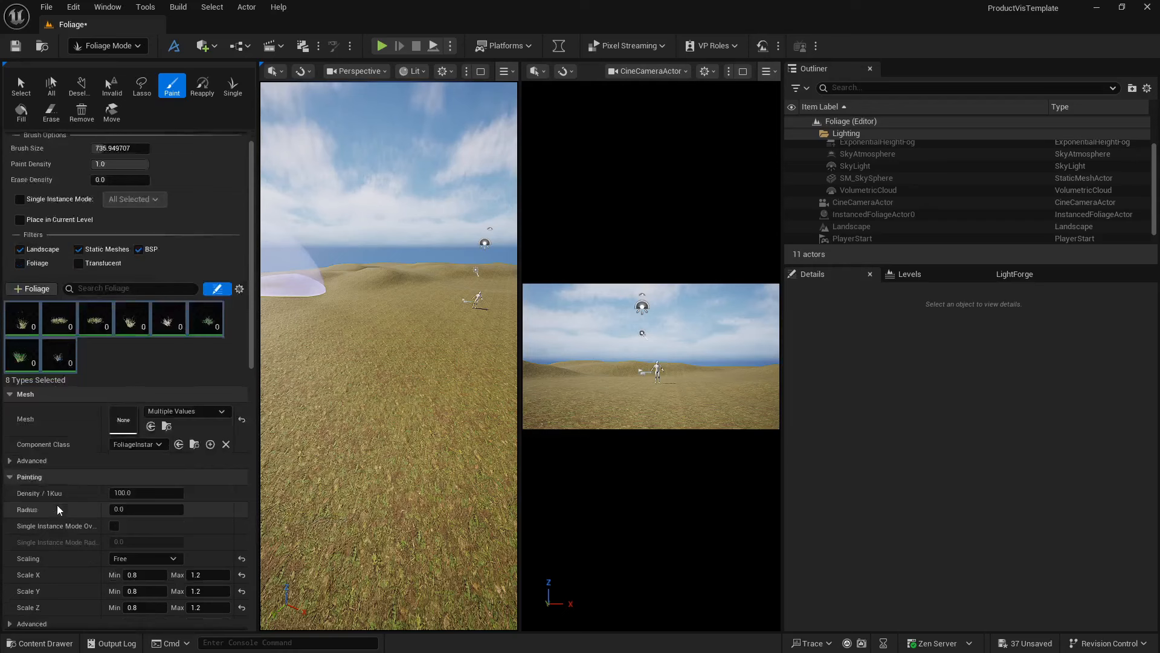
{"action": "scroll", "coordinate": [57, 505], "scroll_direction": "down", "scroll_amount": 3}
{"action": "left_click", "coordinate": [23, 271]}
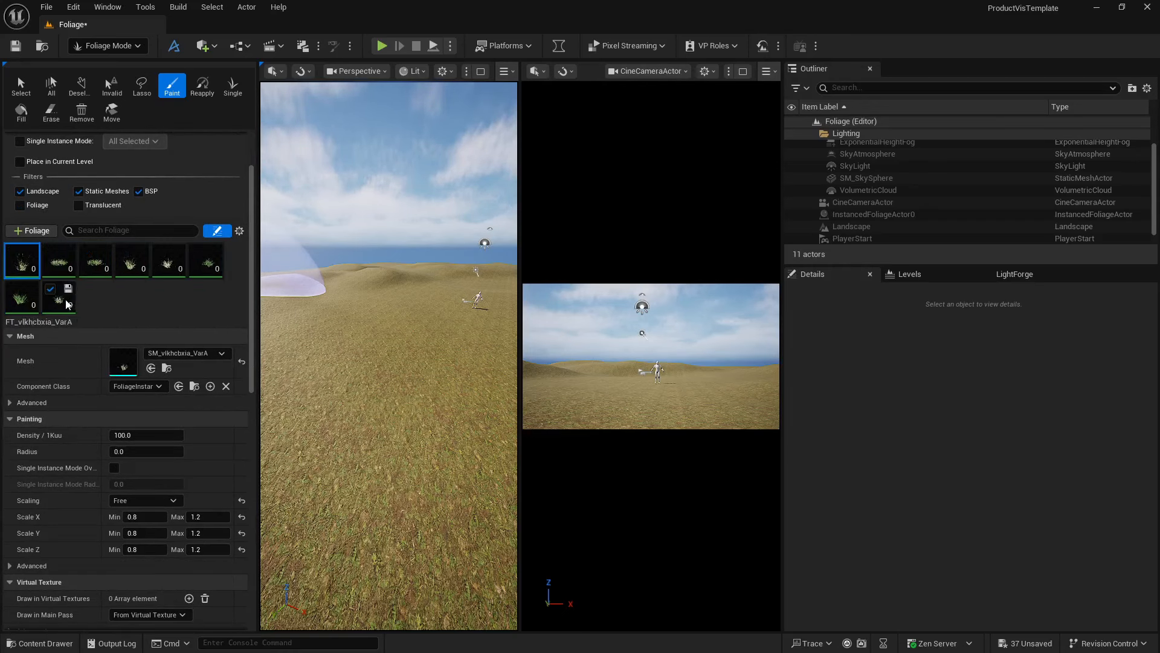
{"action": "key", "text": "ctrl+a"}
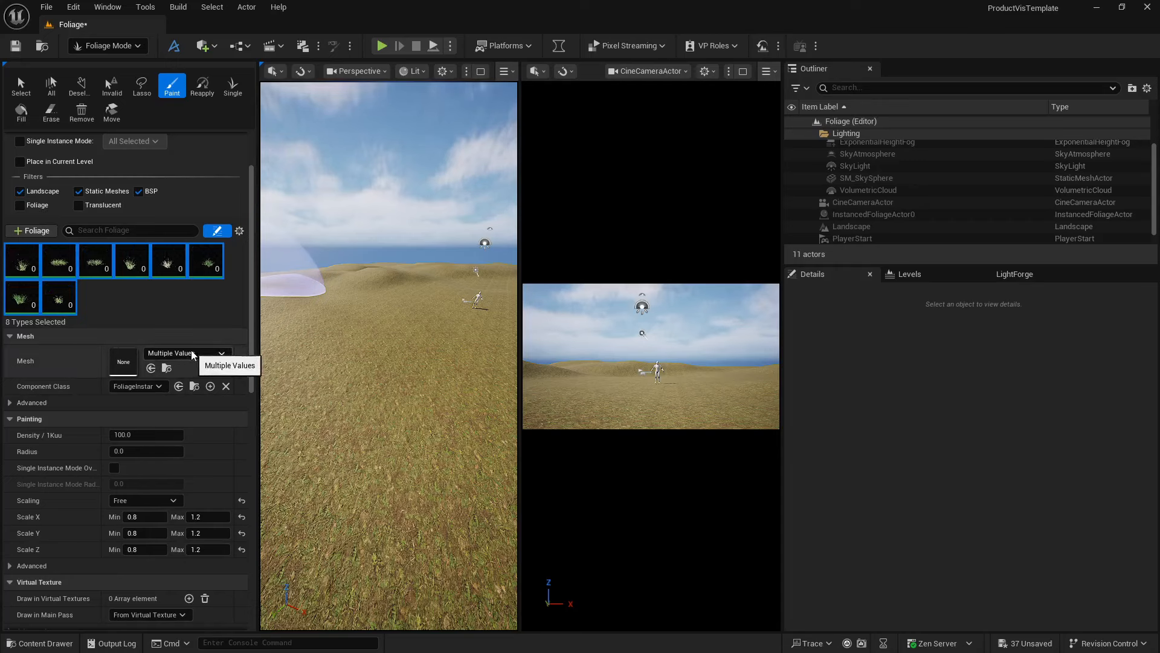
{"action": "left_click", "coordinate": [154, 435]}
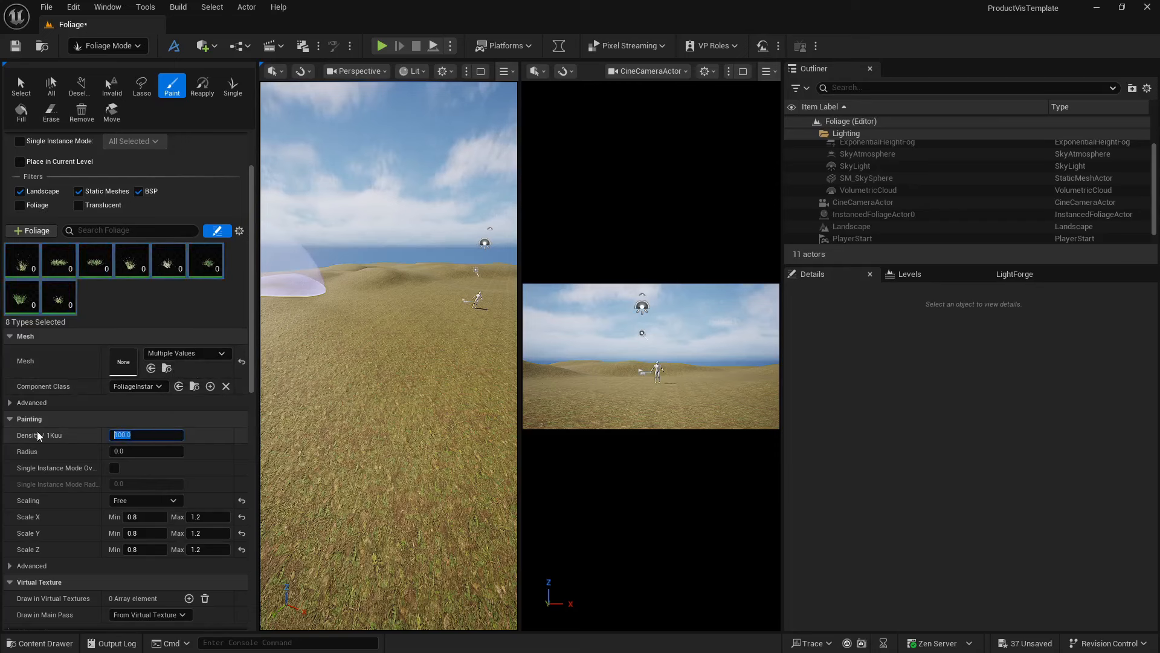
{"action": "type", "text": "400"}
{"action": "key", "text": "Return"}
{"action": "left_click", "coordinate": [417, 362]}
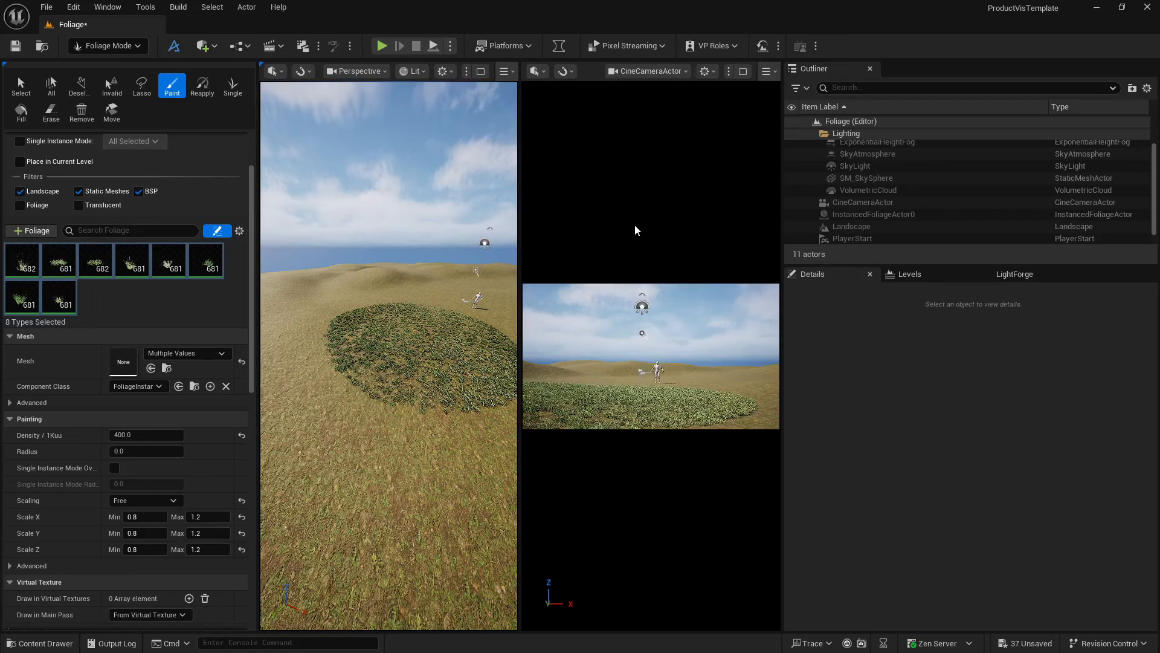
{"action": "key", "text": "ctrl+z"}
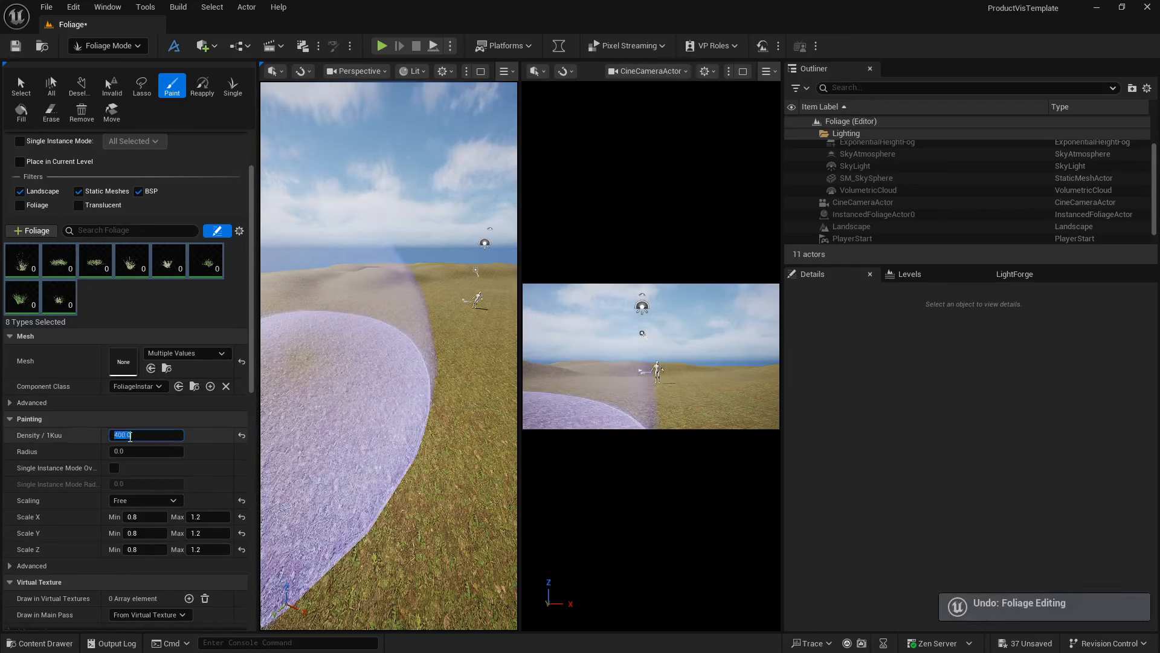
Step: Set the density of all eight foliage types to 1000, trying it with overlapping test patches that are undone
{"action": "type", "text": "1000"}
{"action": "key", "text": "Return"}
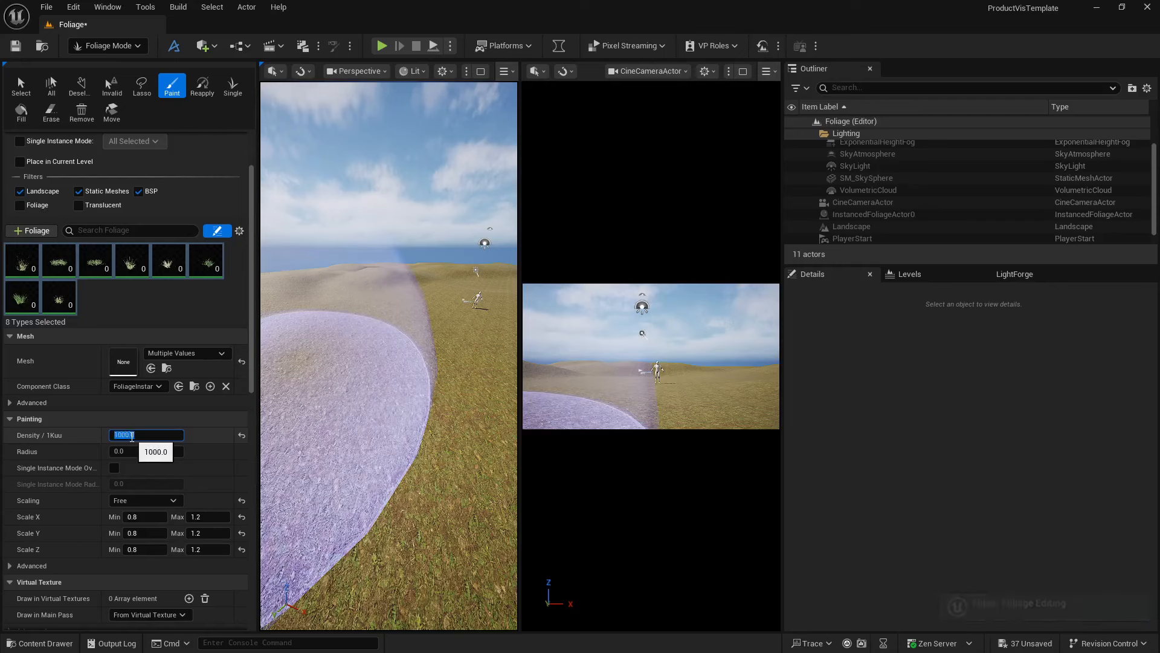
{"action": "left_click", "coordinate": [390, 329]}
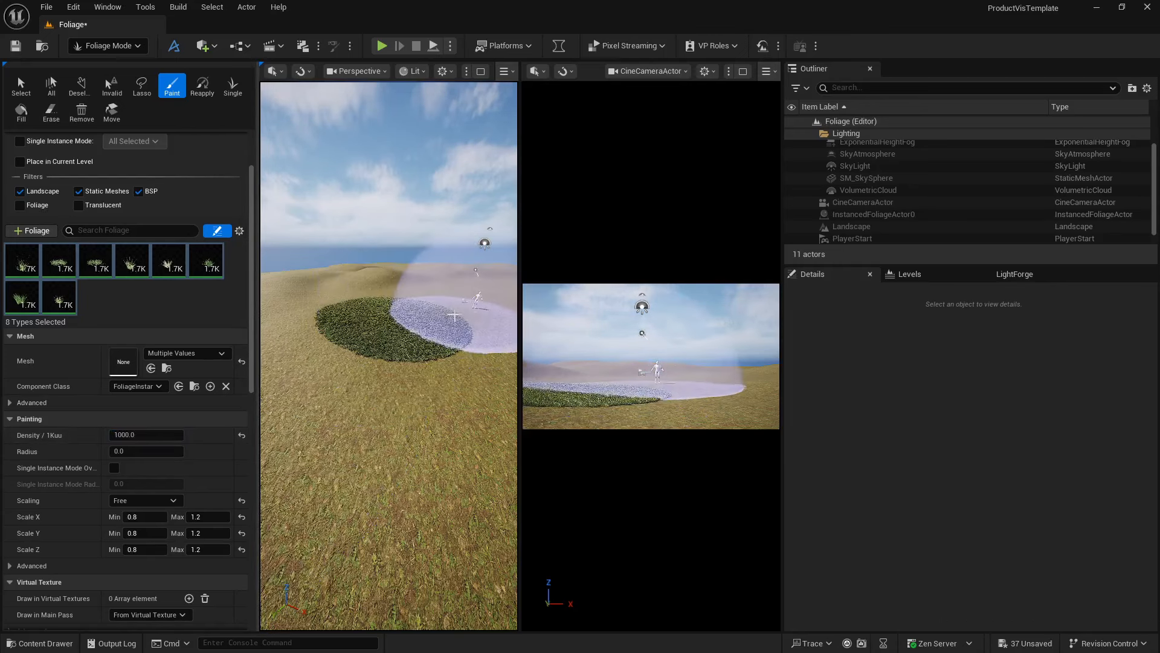
{"action": "left_click", "coordinate": [485, 324]}
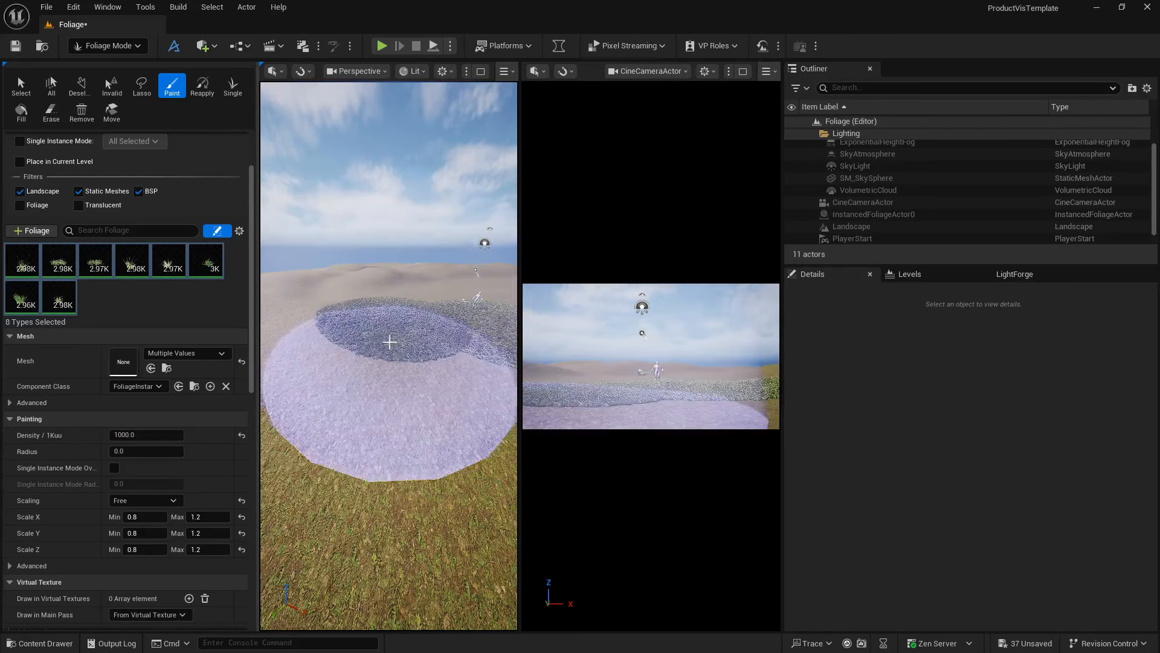
{"action": "left_click", "coordinate": [371, 377]}
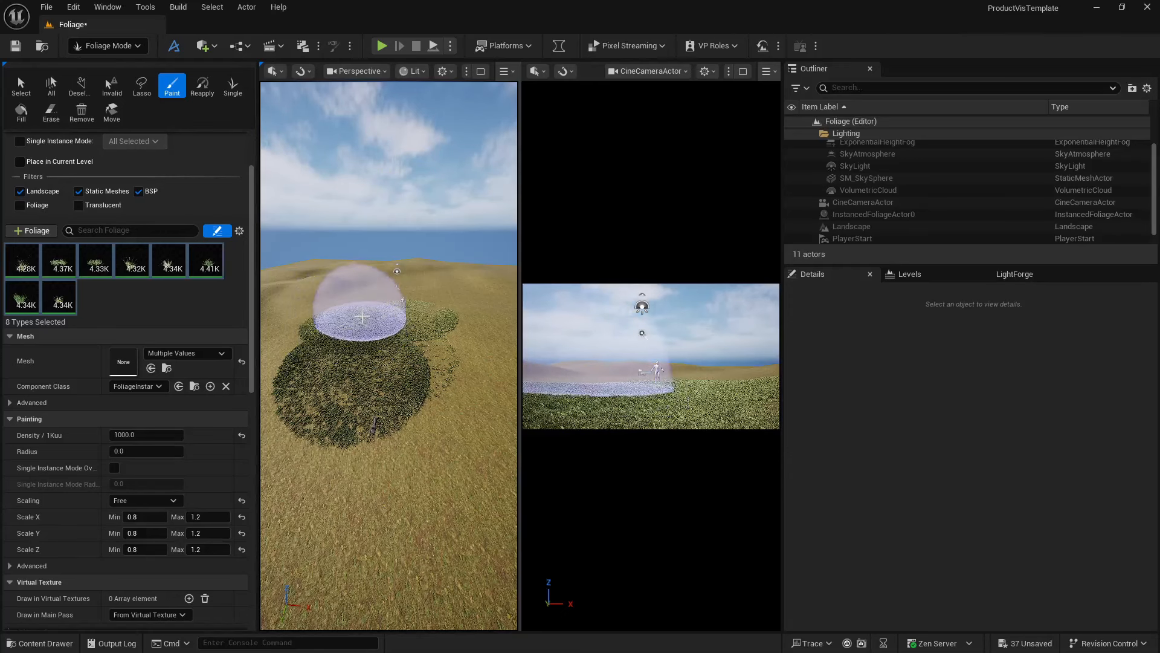
{"action": "key", "text": "ctrl+z"}
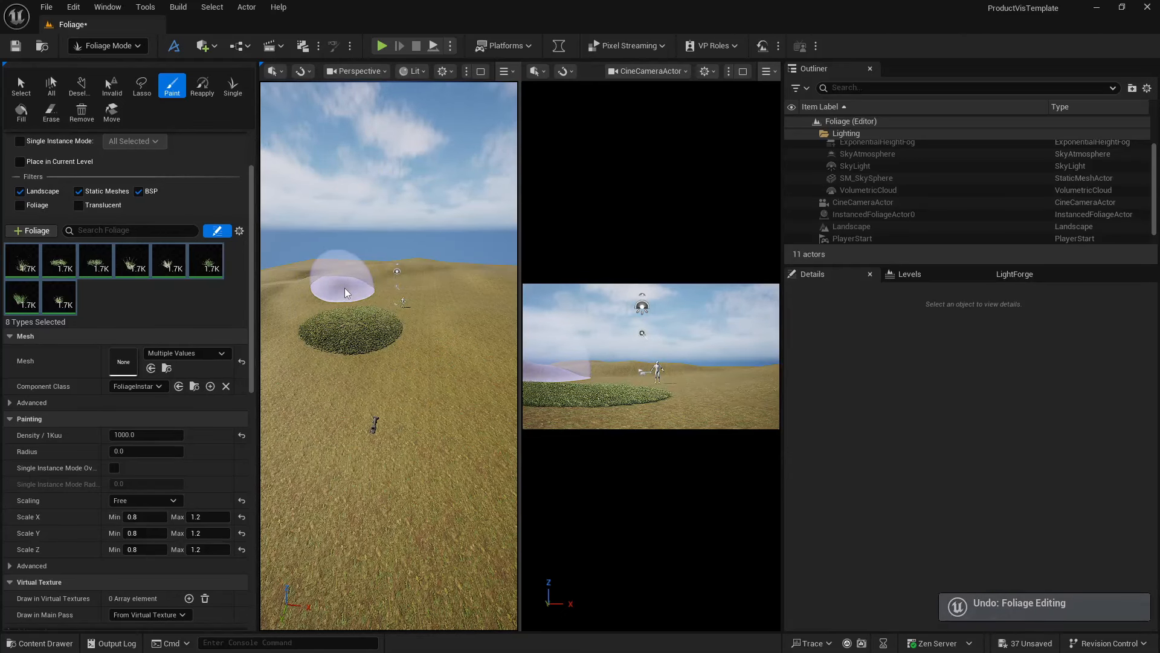
{"action": "key", "text": "ctrl+z"}
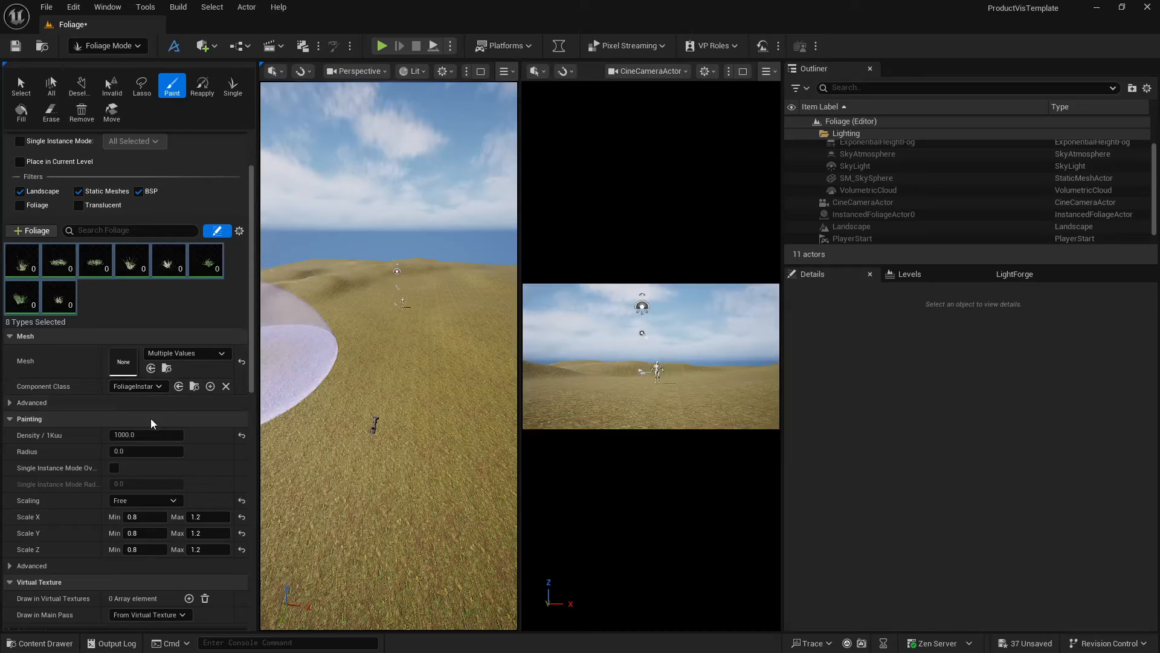
Step: Maximize the perspective viewport and inspect a test foliage patch painted in front of the mannequin, undoing the patch
{"action": "scroll", "coordinate": [99, 454], "scroll_direction": "down", "scroll_amount": 1}
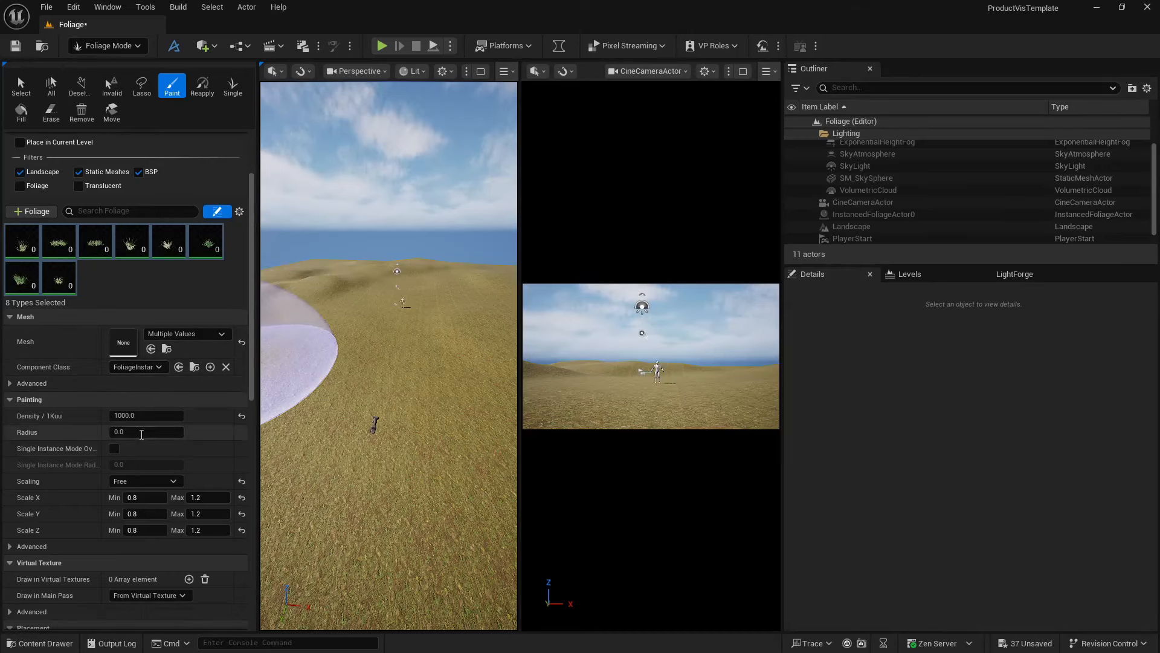
{"action": "left_click_drag", "start_coordinate": [145, 433], "coordinate": [94, 433]}
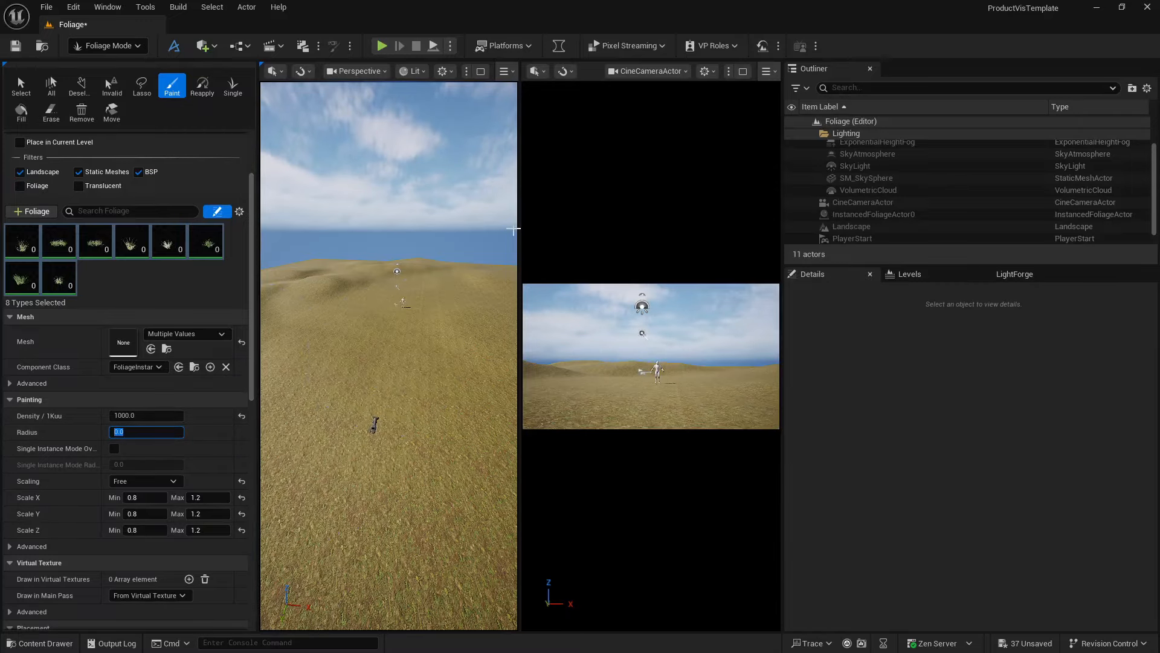
{"action": "left_click", "coordinate": [481, 71]}
{"action": "key", "text": "w"}
{"action": "mouse_move", "coordinate": [559, 338]}
{"action": "right_mouse_down"}
{"action": "mouse_move", "coordinate": [568, 326]}
{"action": "mouse_move", "coordinate": [559, 356]}
{"action": "right_mouse_up"}
{"action": "left_click_drag", "start_coordinate": [518, 302], "coordinate": [526, 260]}
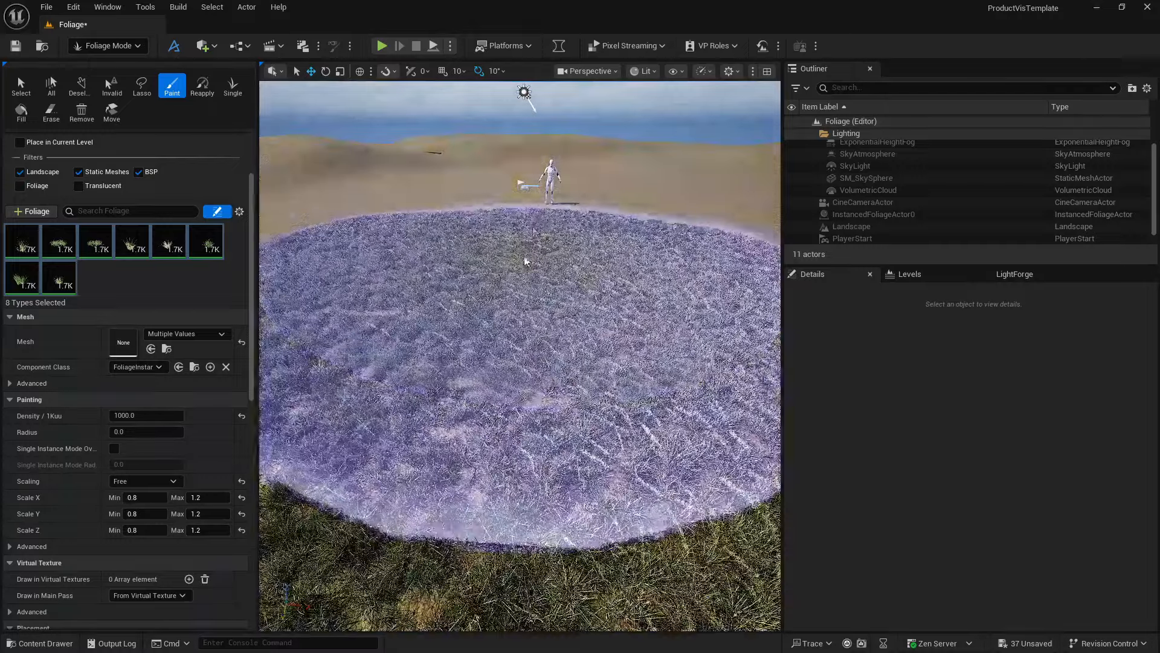
{"action": "key", "text": "q"}
{"action": "right_click_drag", "start_coordinate": [588, 154], "coordinate": [599, 116]}
{"action": "right_click_drag", "start_coordinate": [518, 279], "coordinate": [509, 289]}
{"action": "key", "text": "e"}
{"action": "key", "text": "ctrl+z"}
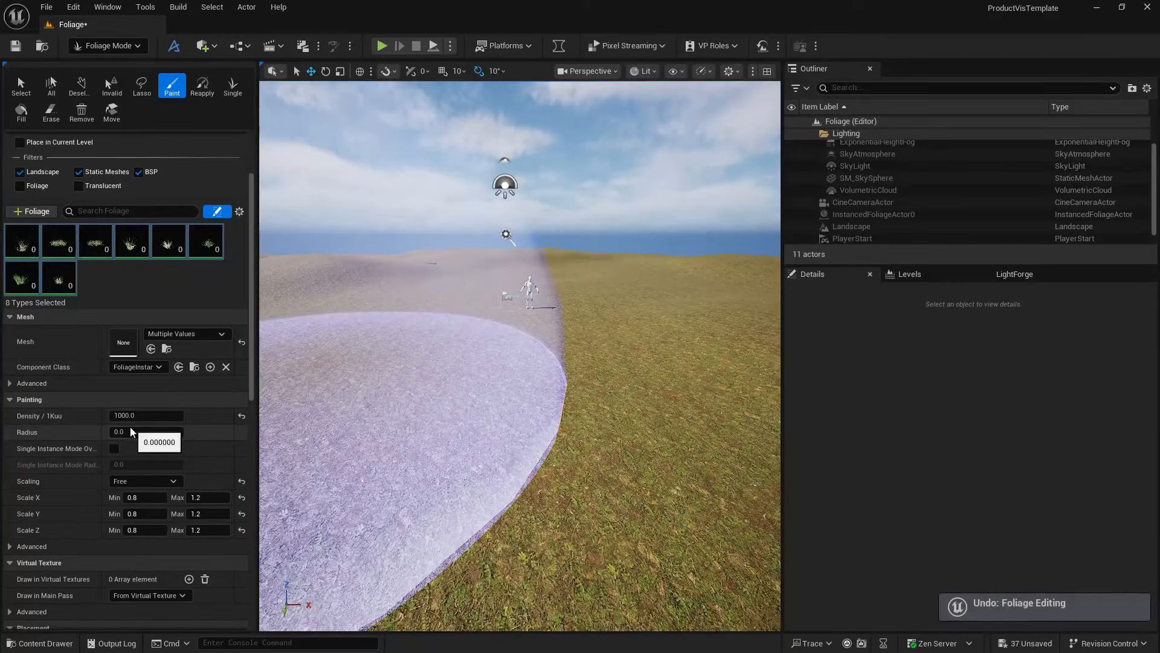
Step: Try a foliage radius of 20 with a test patch in front of the mannequin, and undo the patch
{"action": "left_click", "coordinate": [116, 431]}
{"action": "type", "text": "20"}
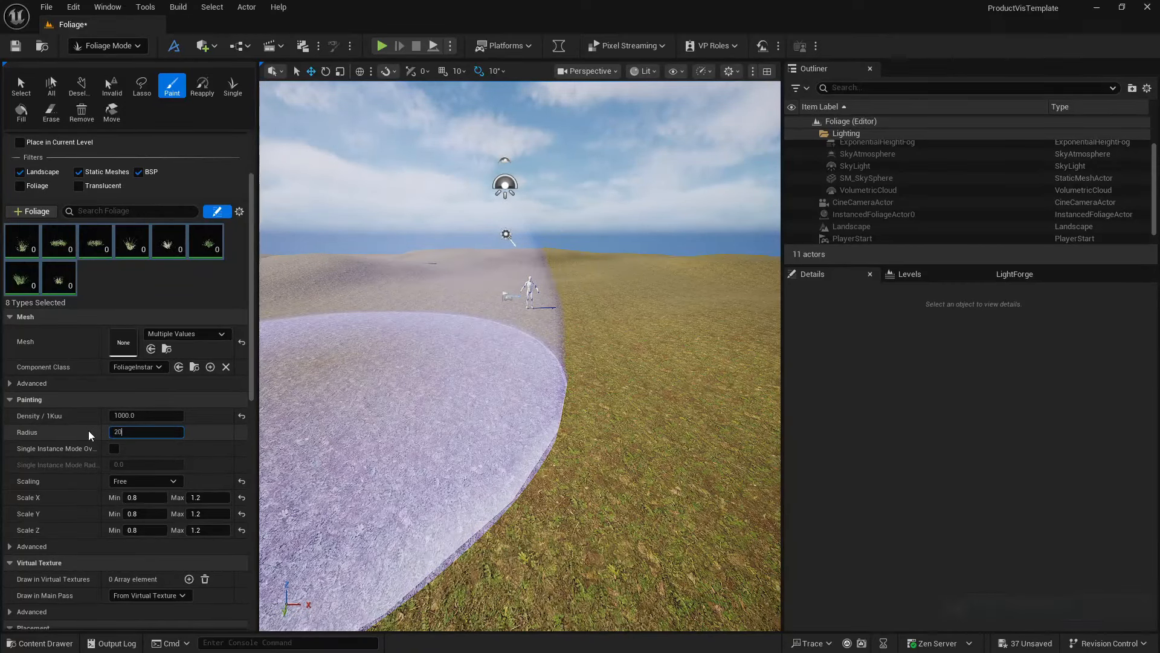
{"action": "key", "text": "Return"}
{"action": "left_click", "coordinate": [517, 441]}
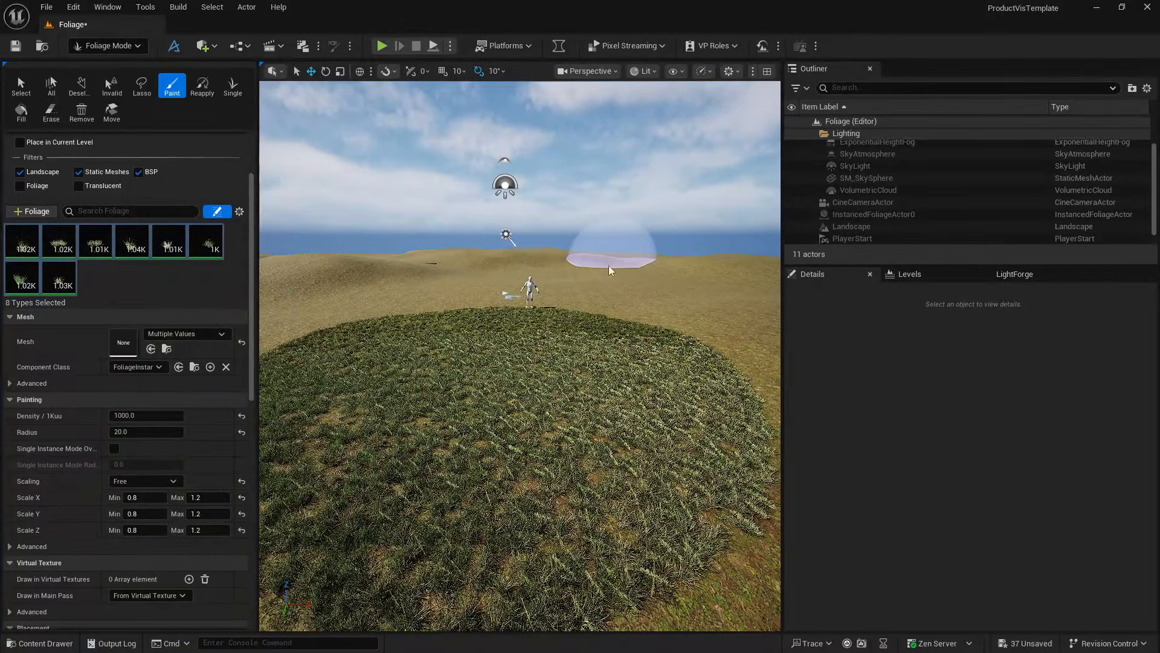
{"action": "key", "text": "ctrl+z"}
Step: Try a foliage radius of 300 with a test patch, undo the patch, and reset the radius to its default
{"action": "left_click", "coordinate": [145, 431]}
{"action": "type", "text": "300"}
{"action": "key", "text": "Return"}
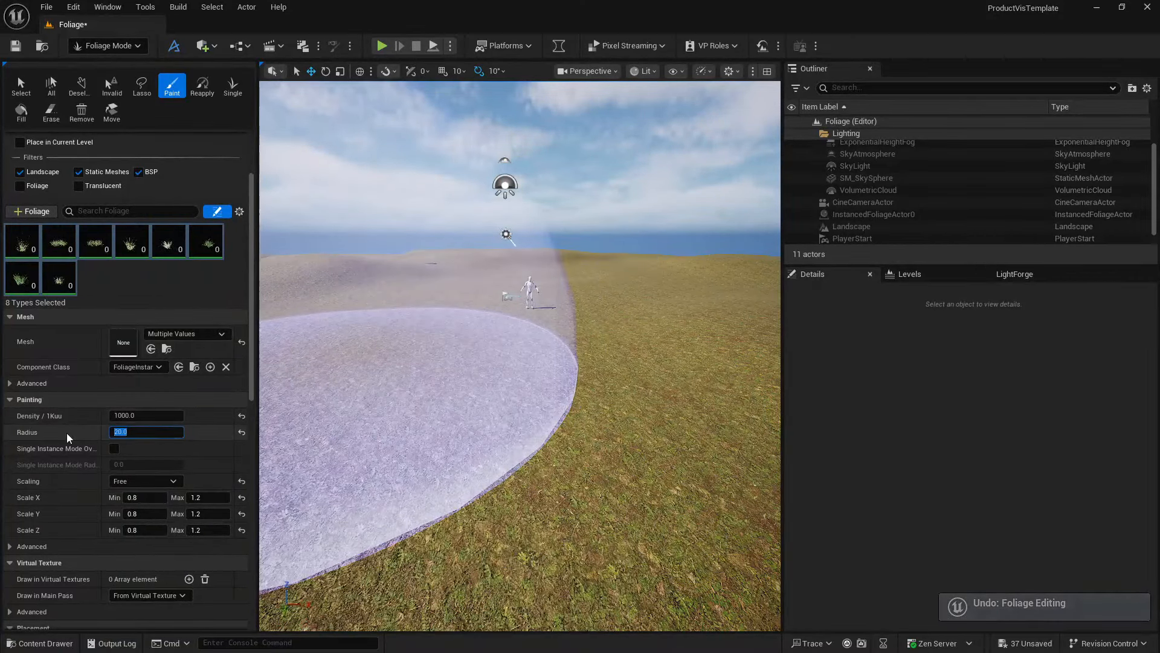
{"action": "left_click", "coordinate": [332, 403]}
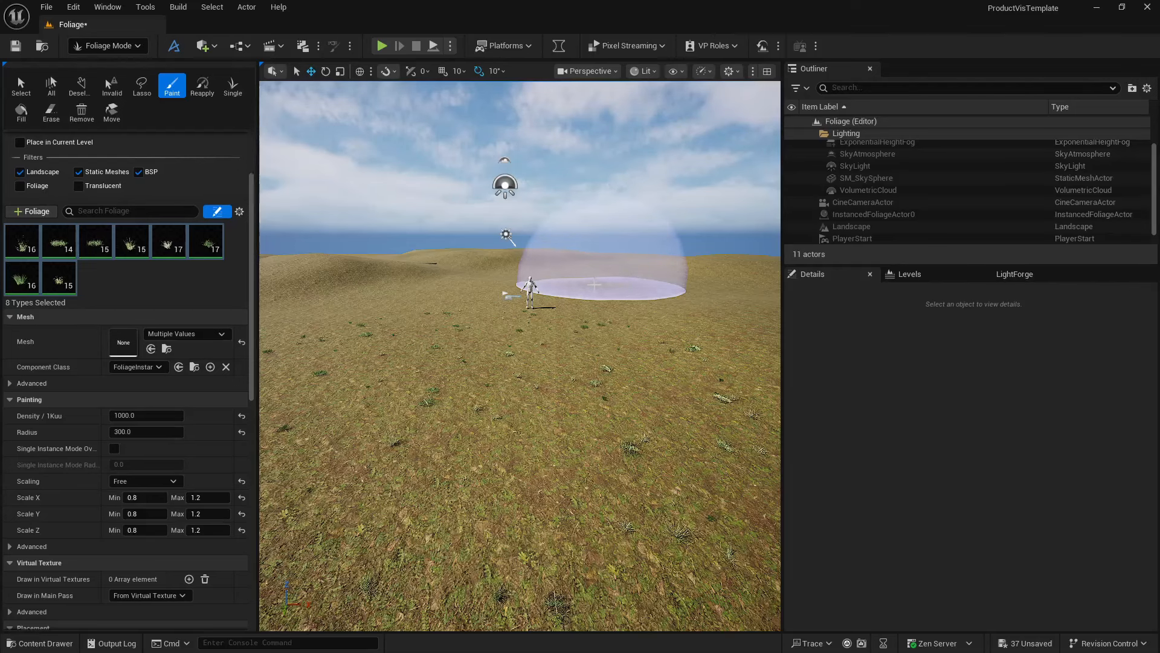
{"action": "key", "text": "ctrl+z"}
{"action": "left_click", "coordinate": [124, 431]}
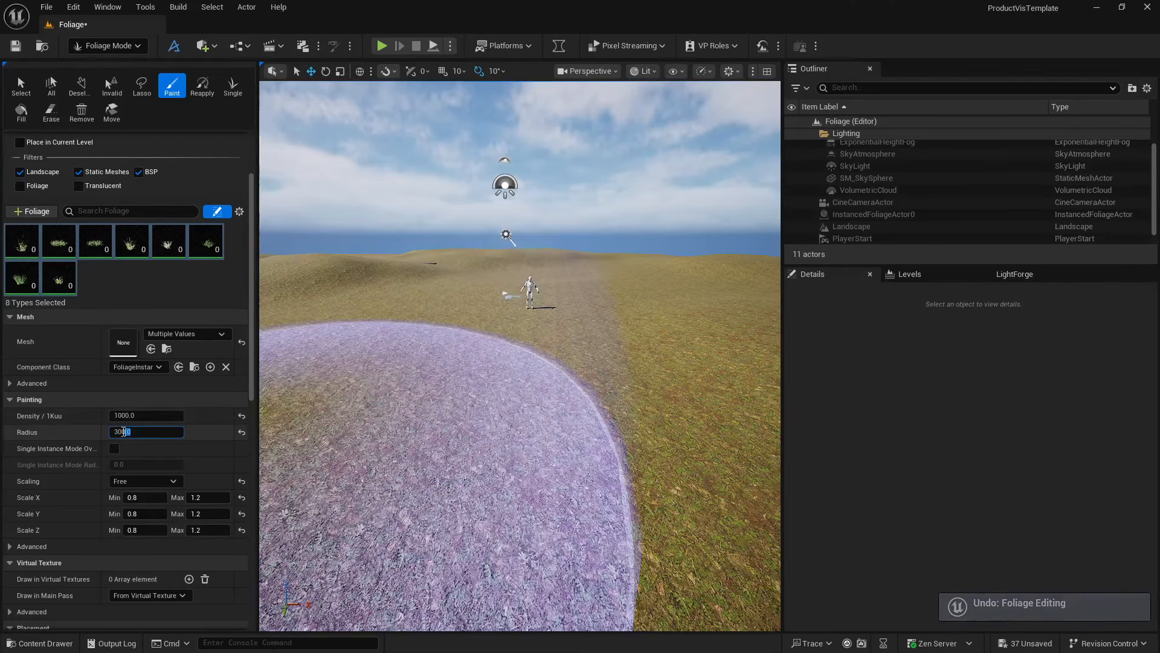
{"action": "left_click", "coordinate": [241, 432]}
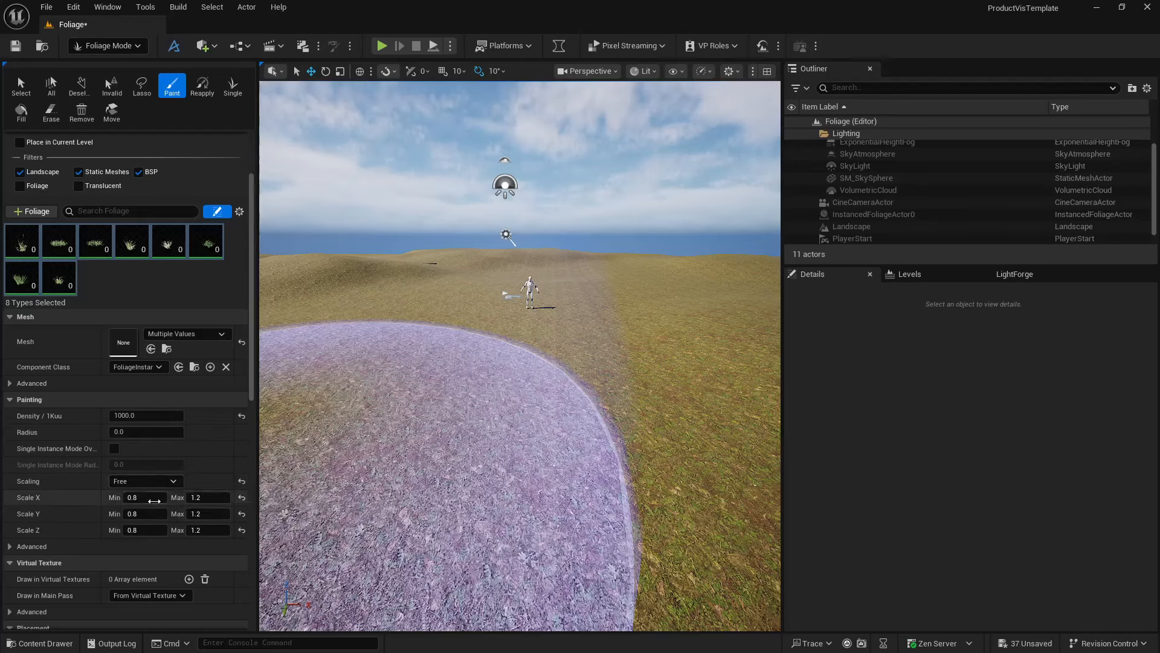
Step: Set the foliage scaling to Uniform, with Scale X ranging from a minimum of 0.3 to a maximum of 0.5
{"action": "left_click", "coordinate": [172, 481]}
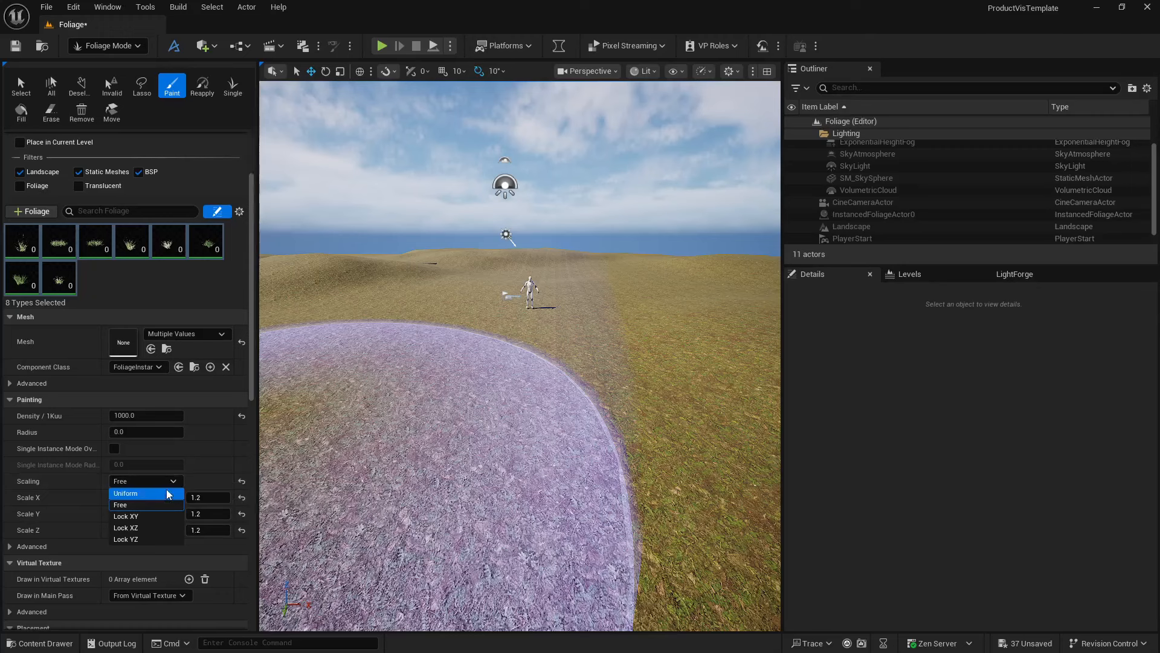
{"action": "left_click", "coordinate": [168, 481]}
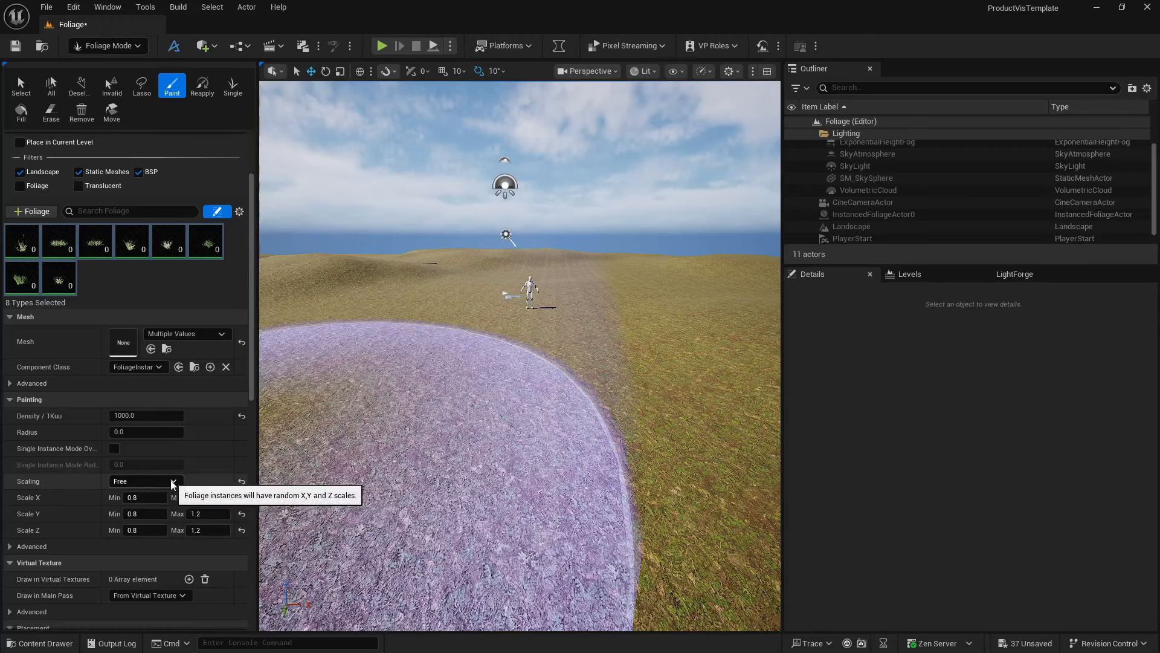
{"action": "left_click", "coordinate": [172, 482]}
{"action": "left_click", "coordinate": [158, 492]}
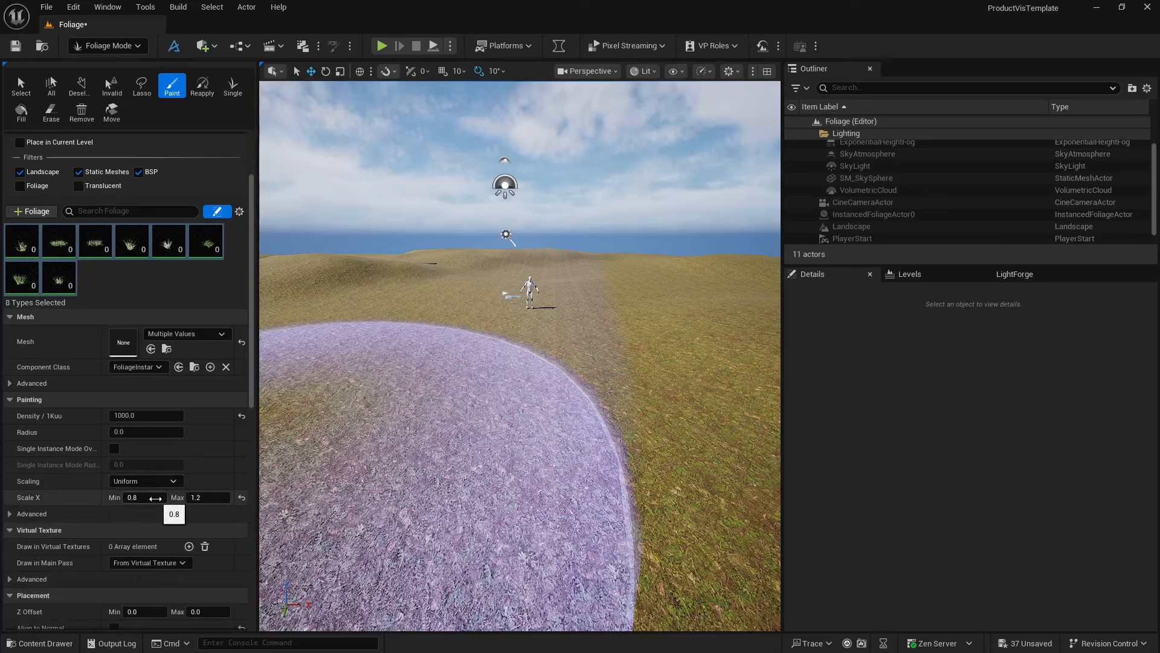
{"action": "left_click", "coordinate": [155, 498]}
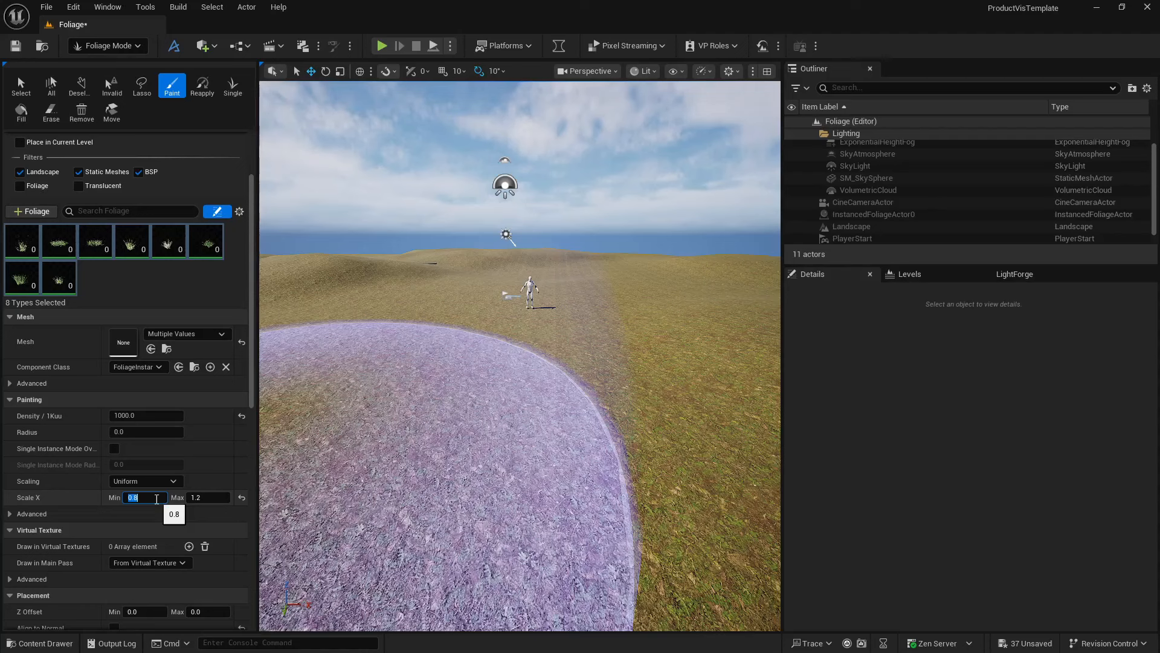
{"action": "key", "text": "Tab"}
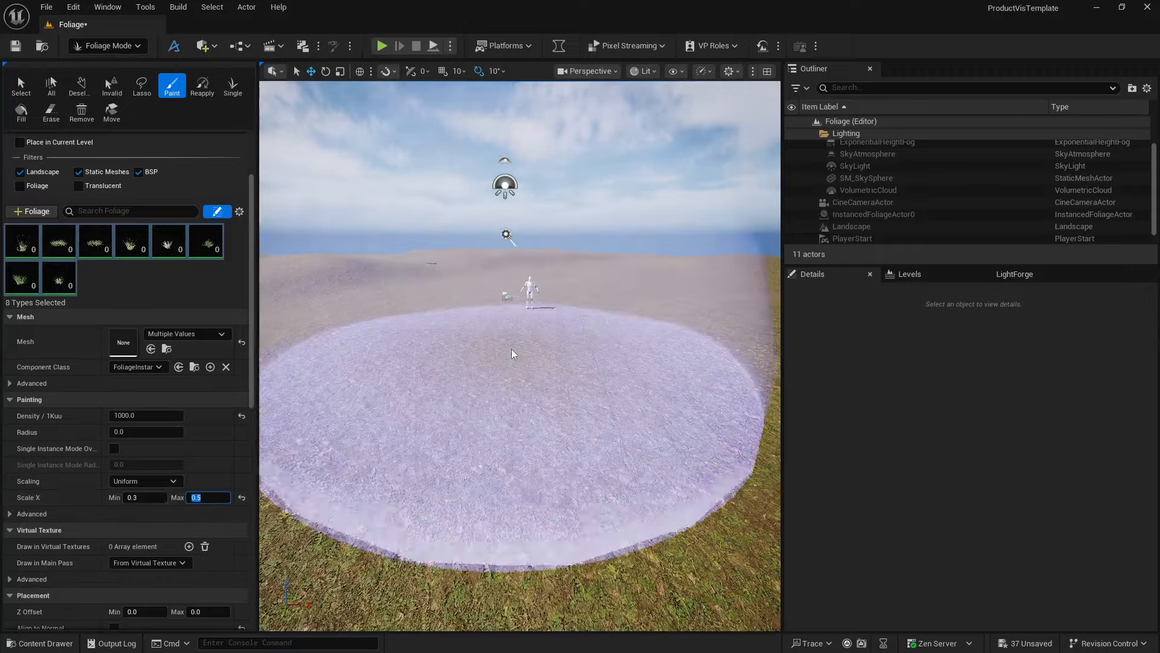
Step: Paint a test foliage patch in front of the mannequin with the 0.3–0.5 scale range, inspect it up close, and undo it
{"action": "left_click", "coordinate": [515, 353]}
{"action": "key", "text": "w"}
{"action": "mouse_move", "coordinate": [607, 307]}
{"action": "right_mouse_down"}
{"action": "mouse_move", "coordinate": [617, 289]}
{"action": "mouse_move", "coordinate": [583, 311]}
{"action": "right_mouse_up"}
{"action": "key", "text": "ctrl+z"}
{"action": "key", "text": "s"}
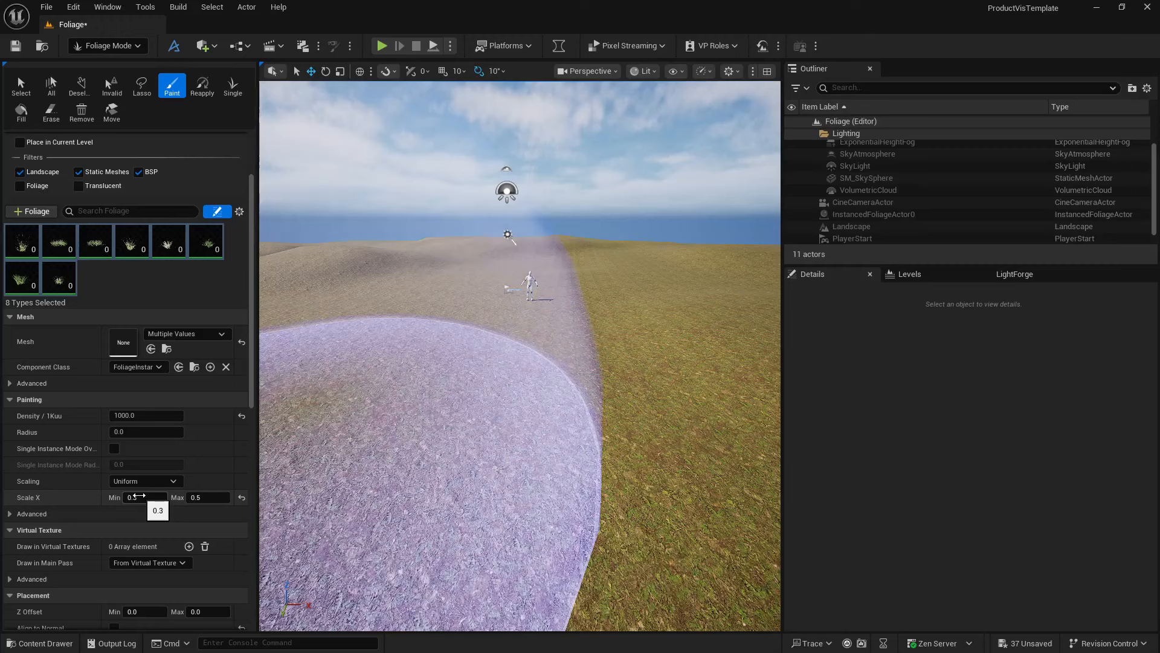
Step: Try a Scale X range of 0.5 to 1.0 with a test patch in front of the mannequin, and undo the patch
{"action": "left_click", "coordinate": [138, 495]}
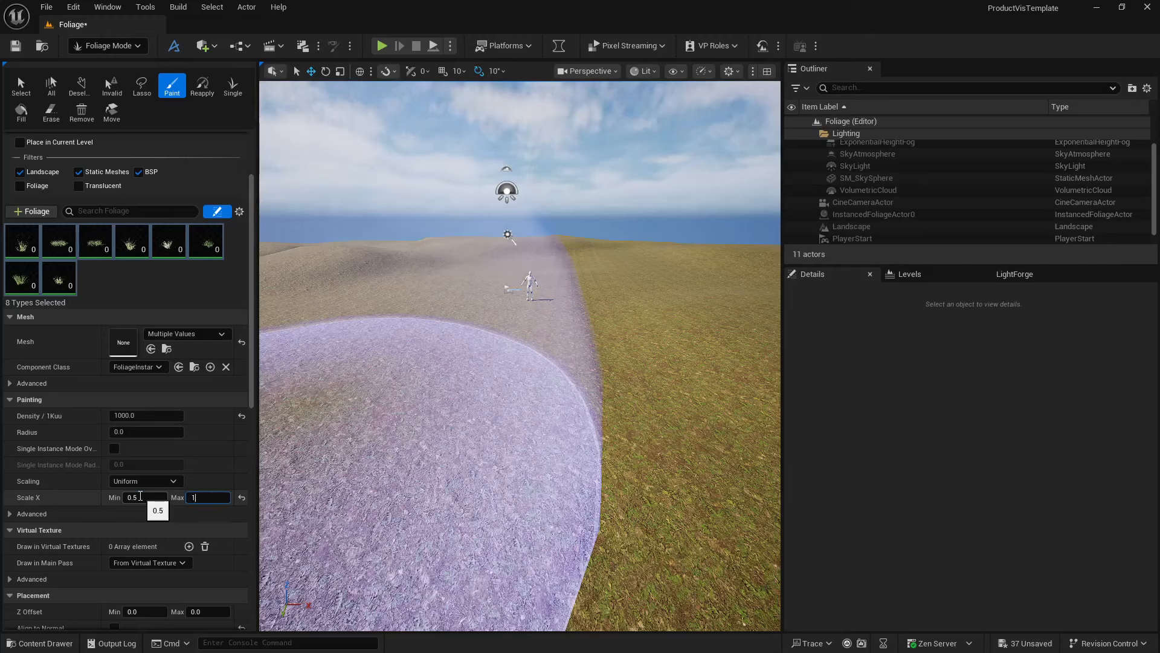
{"action": "key", "text": "Tab"}
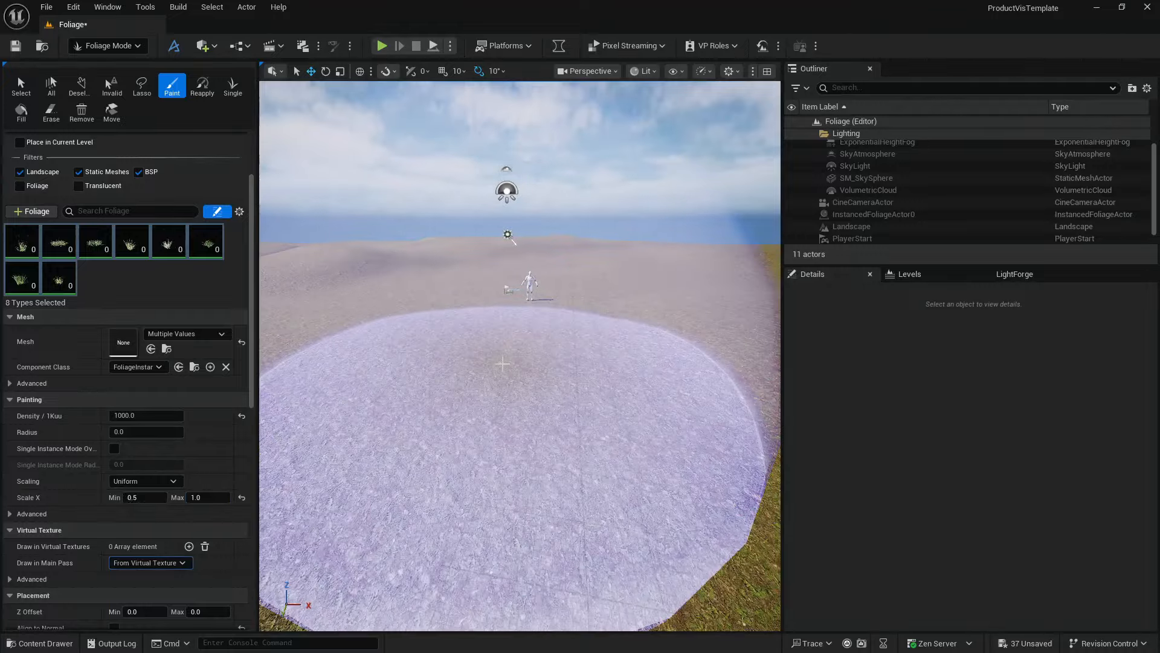
{"action": "left_click", "coordinate": [502, 363]}
{"action": "key", "text": "w"}
{"action": "right_click_drag", "start_coordinate": [519, 357], "coordinate": [517, 289]}
{"action": "key", "text": "e"}
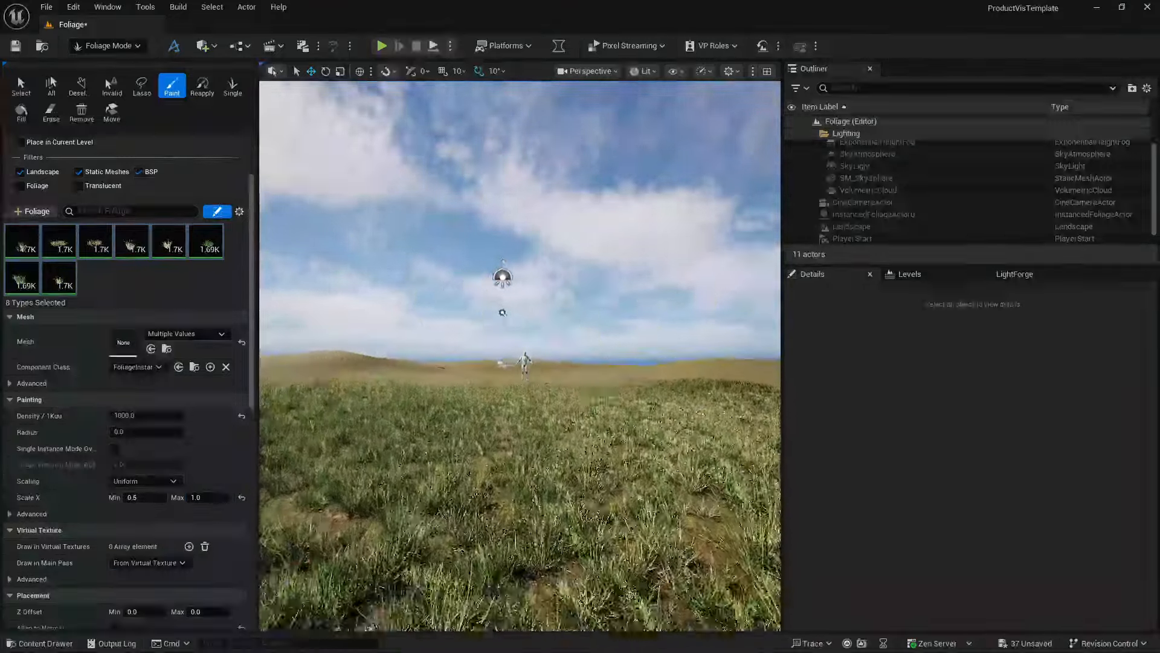
{"action": "key", "text": "ctrl+z"}
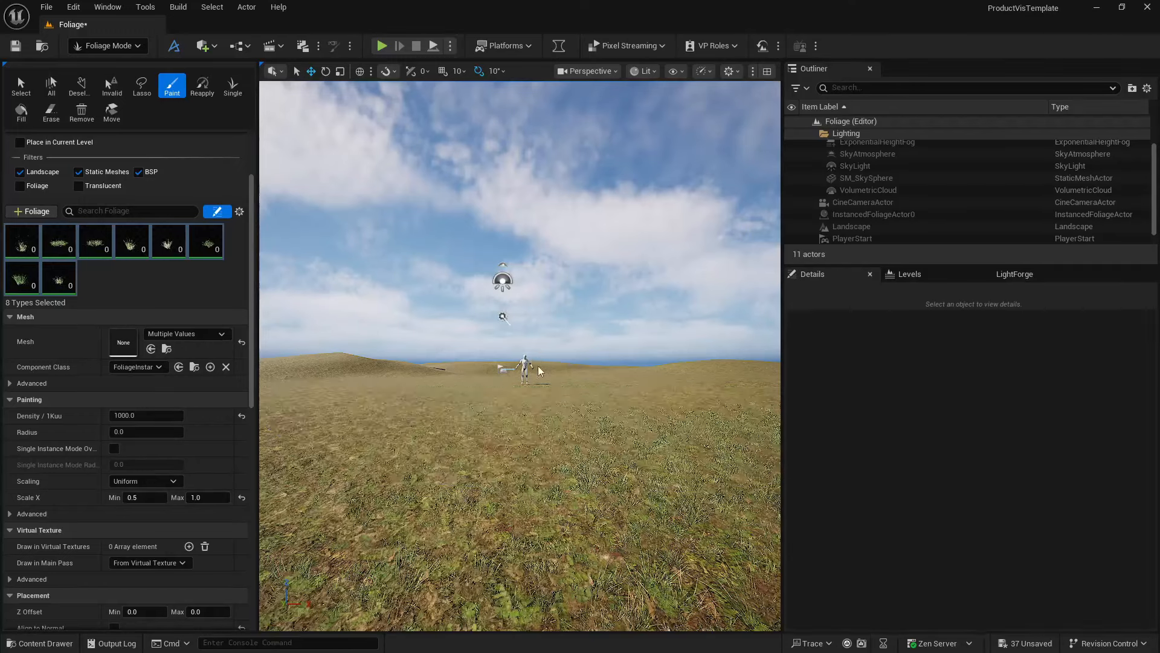
{"action": "key", "text": "s"}
{"action": "right_click_drag", "start_coordinate": [547, 352], "coordinate": [511, 379]}
{"action": "key", "text": "e"}
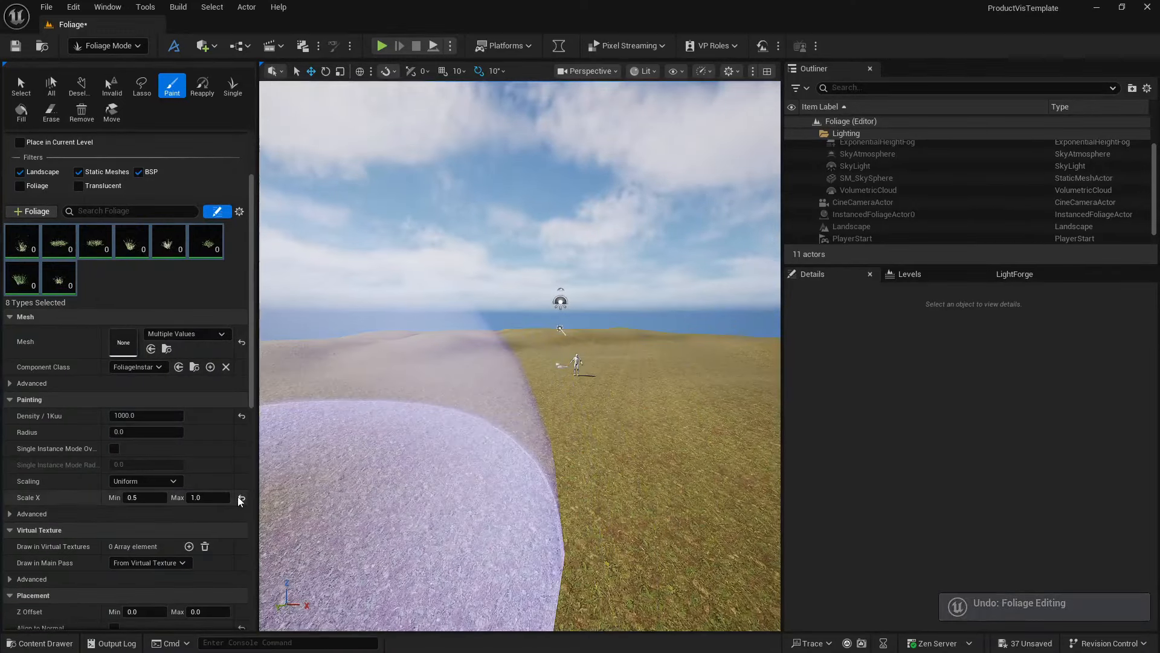
Step: Reset Scale X to its default and expand the advanced painting settings
{"action": "left_click", "coordinate": [10, 514]}
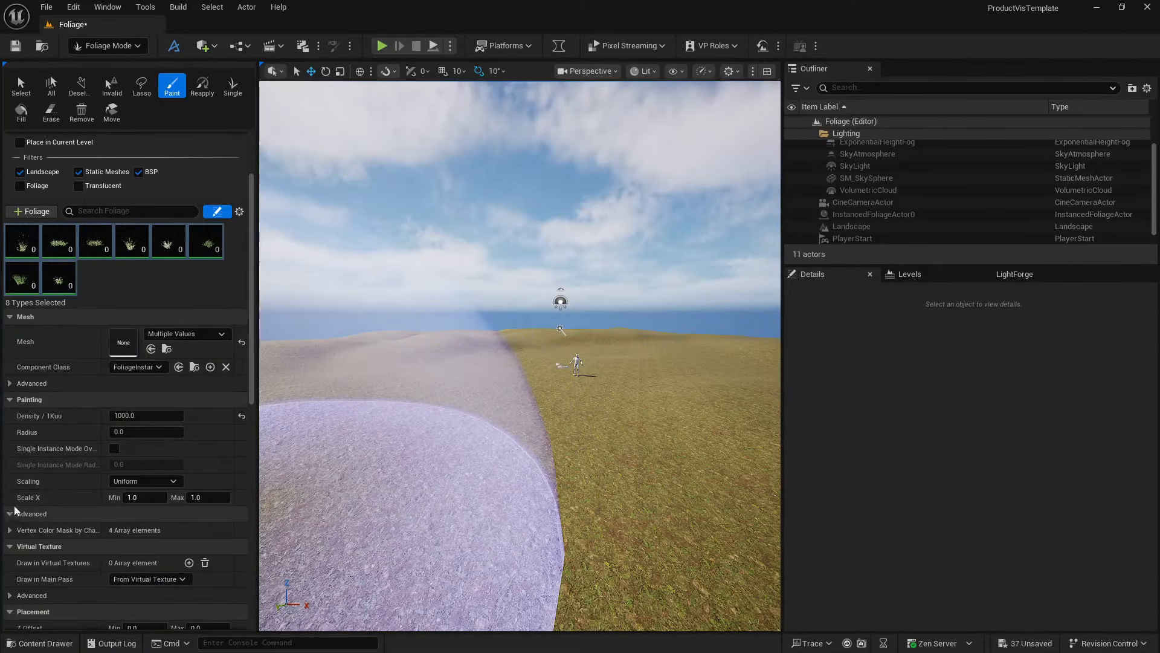
{"action": "scroll", "coordinate": [90, 463], "scroll_direction": "down", "scroll_amount": 3}
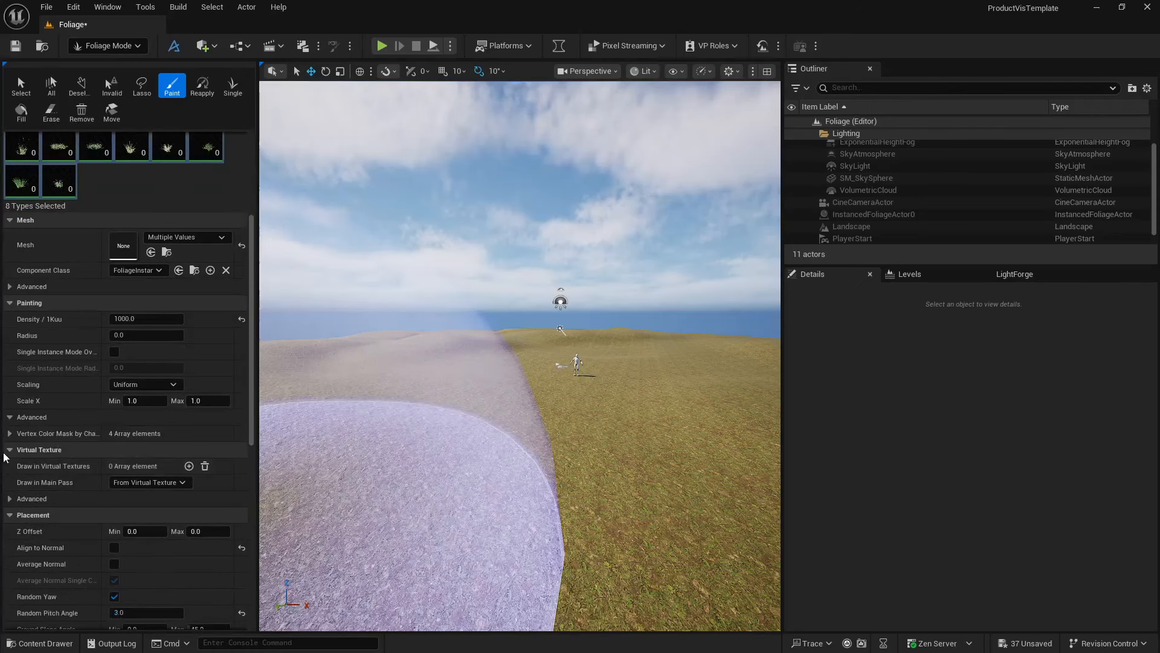
{"action": "scroll", "coordinate": [76, 426], "scroll_direction": "down", "scroll_amount": 3}
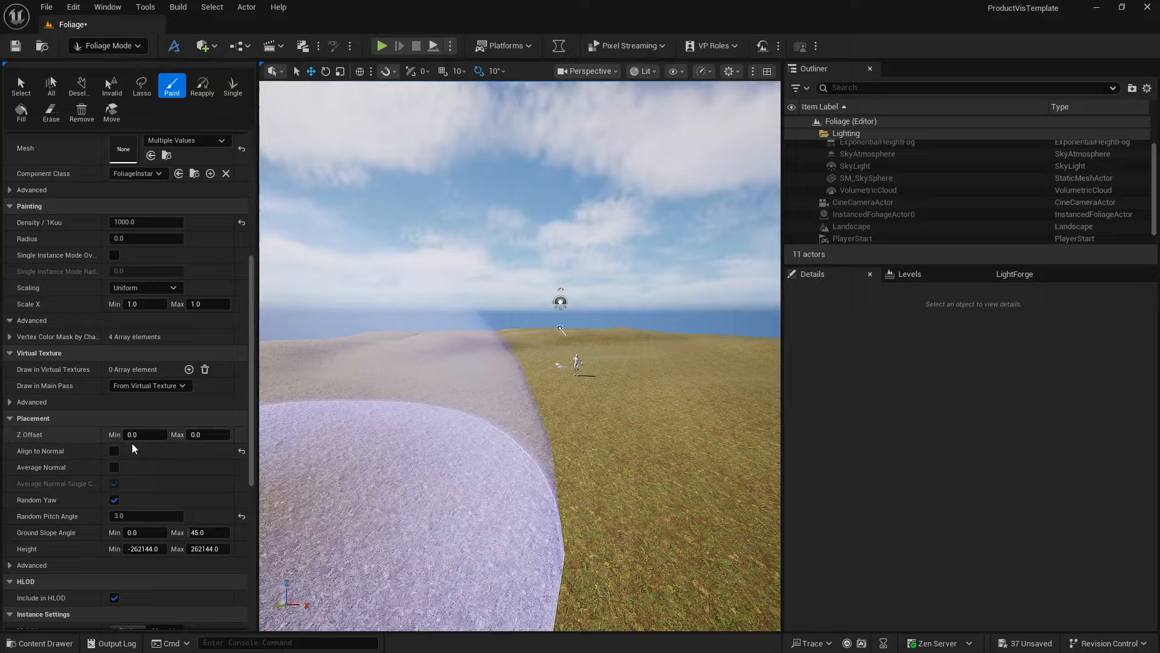
Step: Paint a test foliage patch on the nearby hill with Align to Normal off, inspect it, and undo the patch
{"action": "mouse_move", "coordinate": [399, 435]}
{"action": "right_mouse_down"}
{"action": "mouse_move", "coordinate": [326, 392]}
{"action": "mouse_move", "coordinate": [278, 383]}
{"action": "mouse_move", "coordinate": [266, 465]}
{"action": "mouse_move", "coordinate": [212, 438]}
{"action": "mouse_move", "coordinate": [166, 433]}
{"action": "right_mouse_up"}
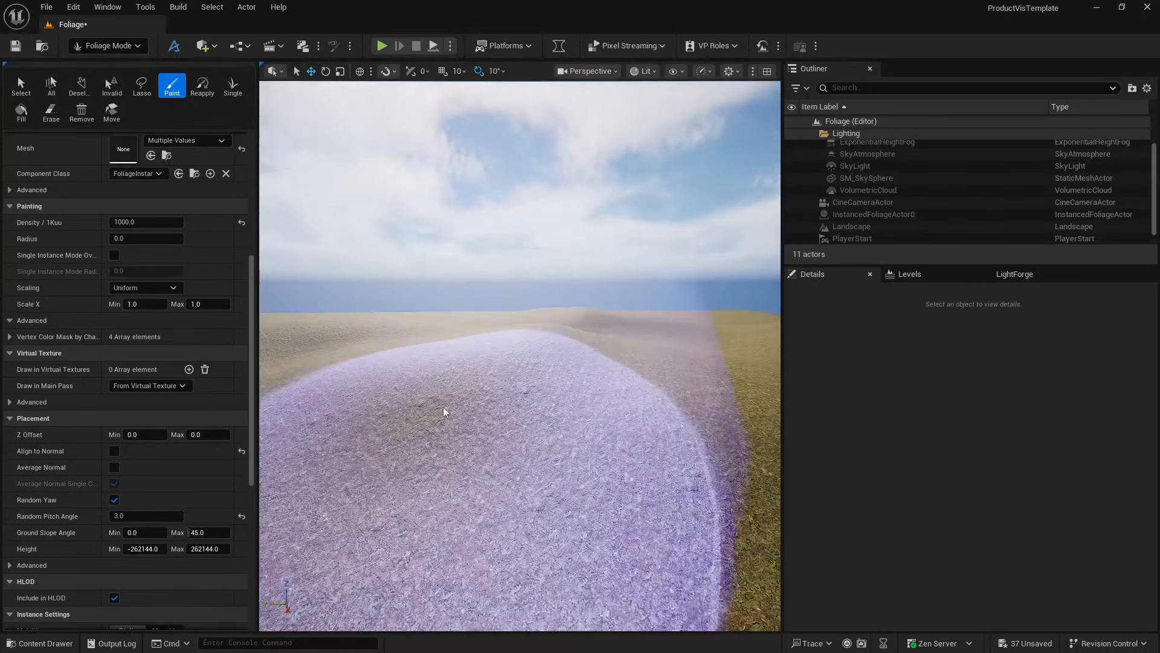
{"action": "left_click", "coordinate": [546, 328]}
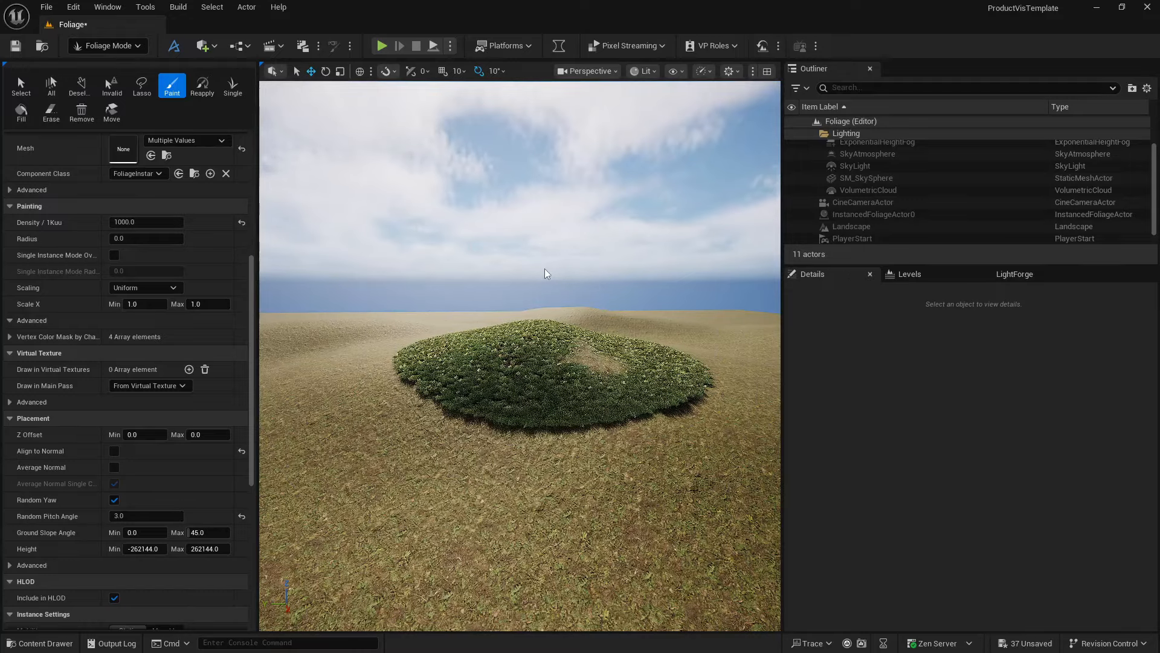
{"action": "key", "text": "w"}
{"action": "right_click_drag", "start_coordinate": [545, 273], "coordinate": [573, 234]}
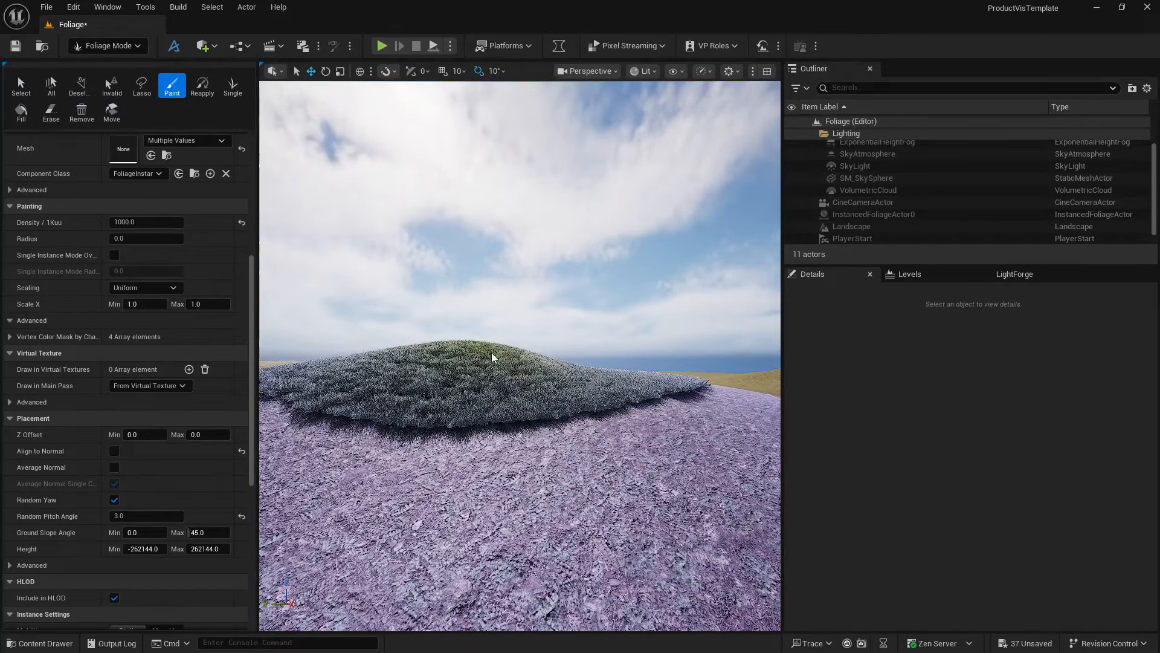
{"action": "key", "text": "ctrl+z"}
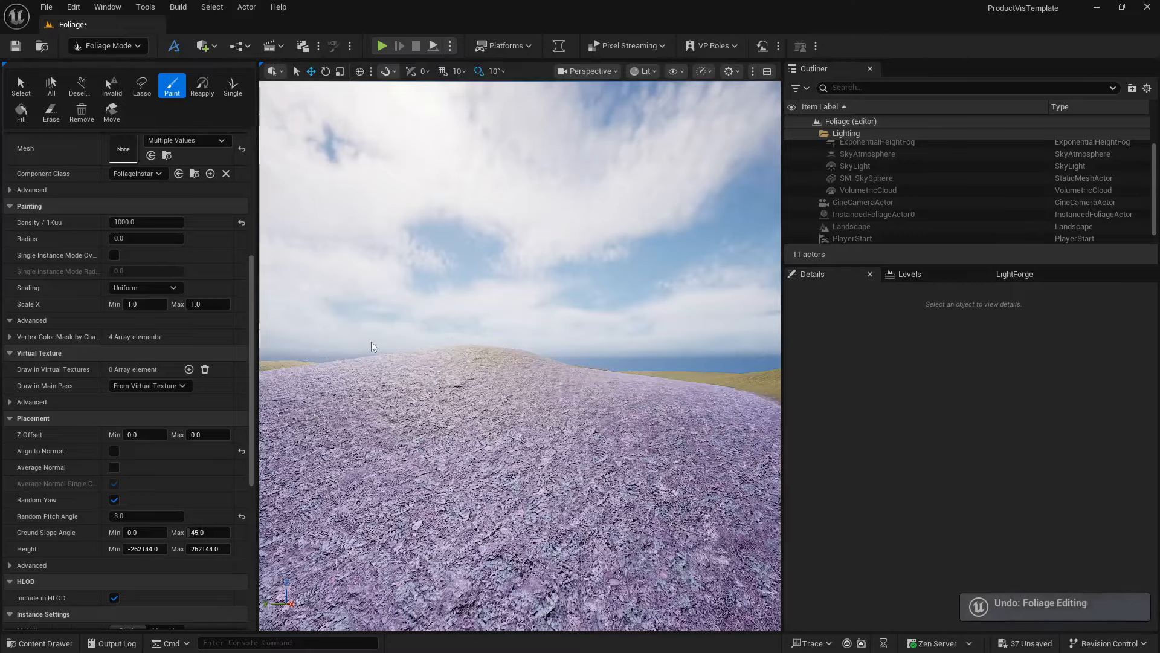
Step: Try Align to Normal with test patches on the hill, inspect the plants' orientation, and undo the patches
{"action": "left_click", "coordinate": [114, 450]}
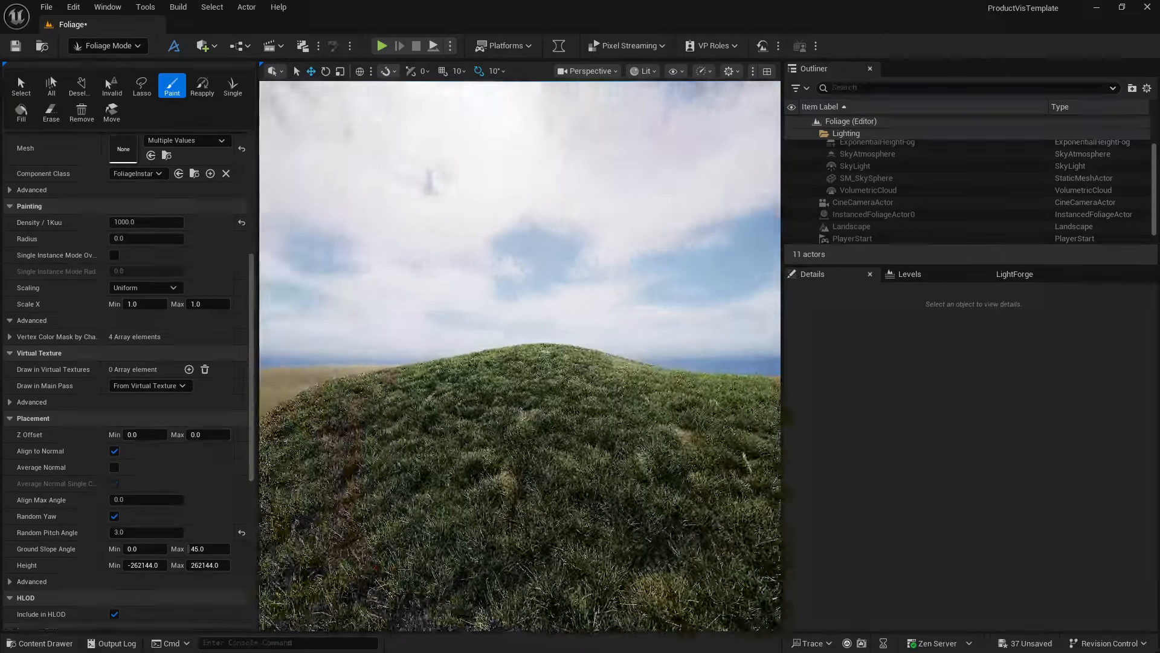
{"action": "right_click_drag", "start_coordinate": [519, 356], "coordinate": [453, 387]}
{"action": "key", "text": "e"}
{"action": "right_click_drag", "start_coordinate": [566, 360], "coordinate": [546, 382]}
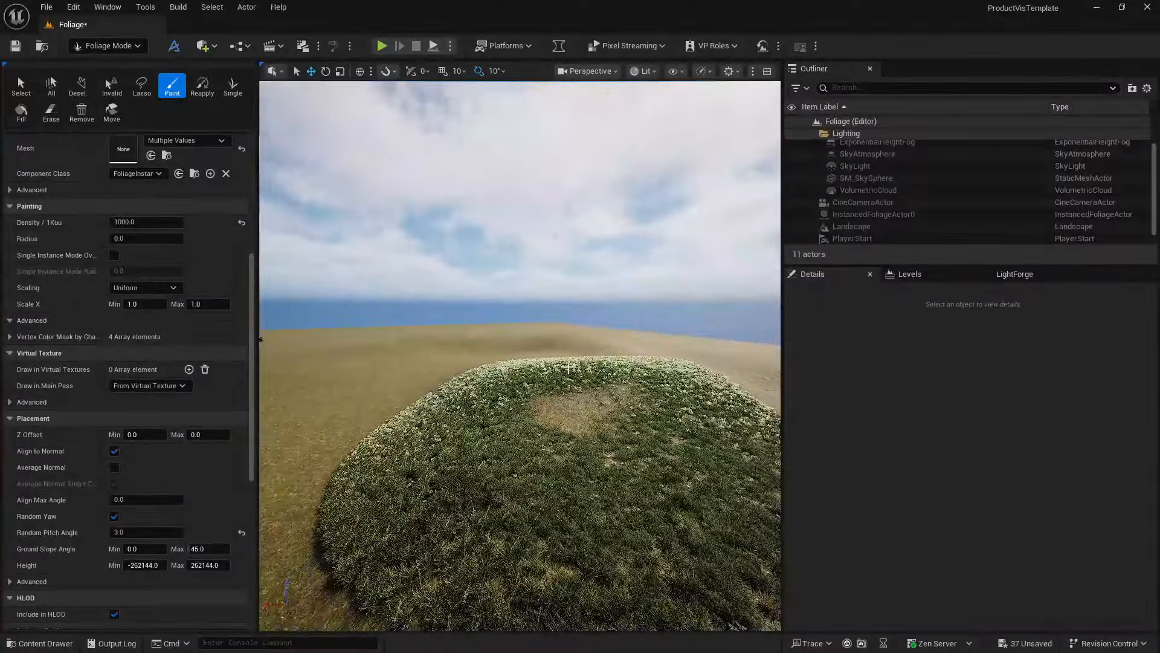
{"action": "key", "text": "ctrl+z"}
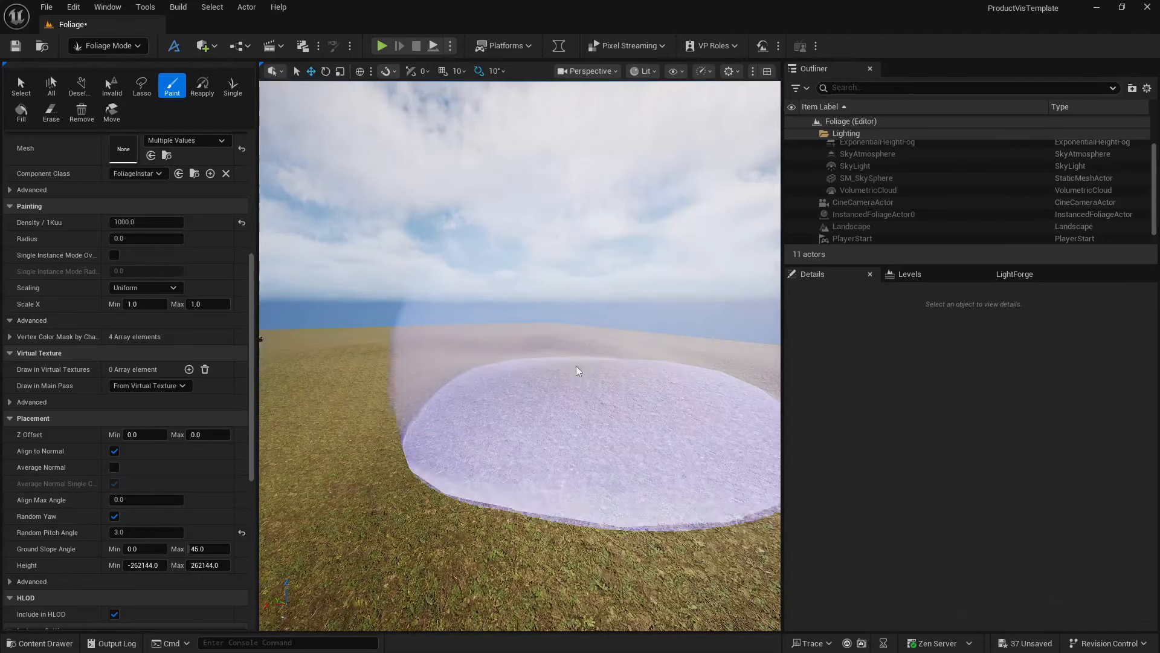
{"action": "left_click", "coordinate": [579, 360]}
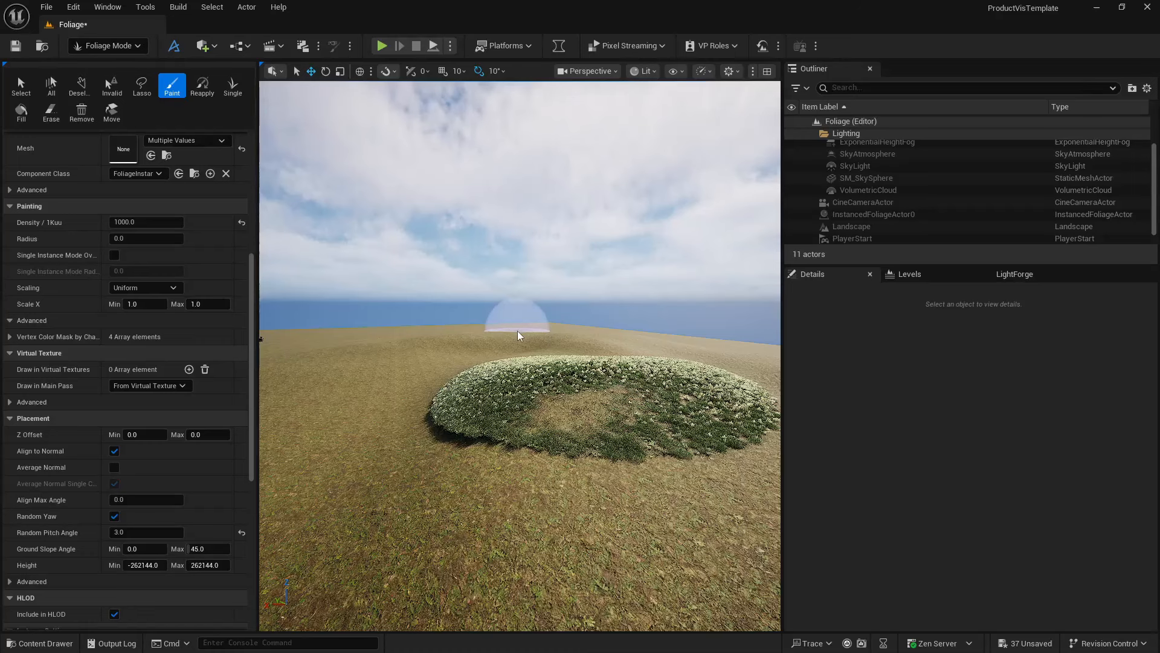
{"action": "key", "text": "ctrl+z"}
Step: Turn Align to Normal off again, paint a comparison patch on the hill, and undo the patch
{"action": "left_click", "coordinate": [114, 451]}
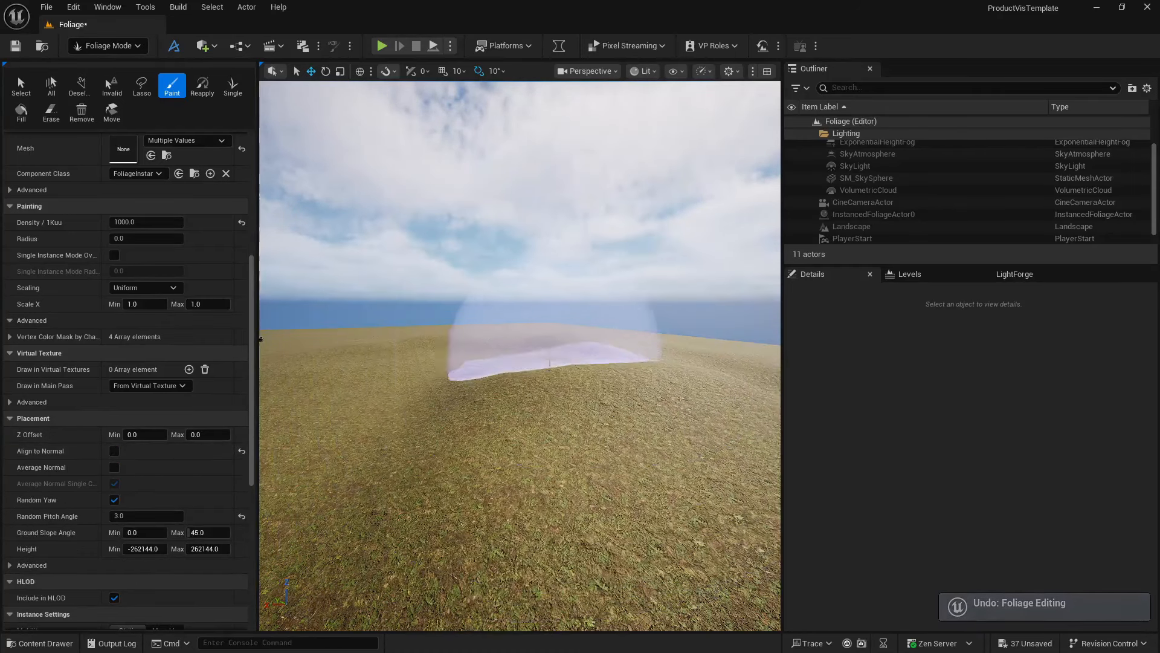
{"action": "left_click", "coordinate": [592, 389]}
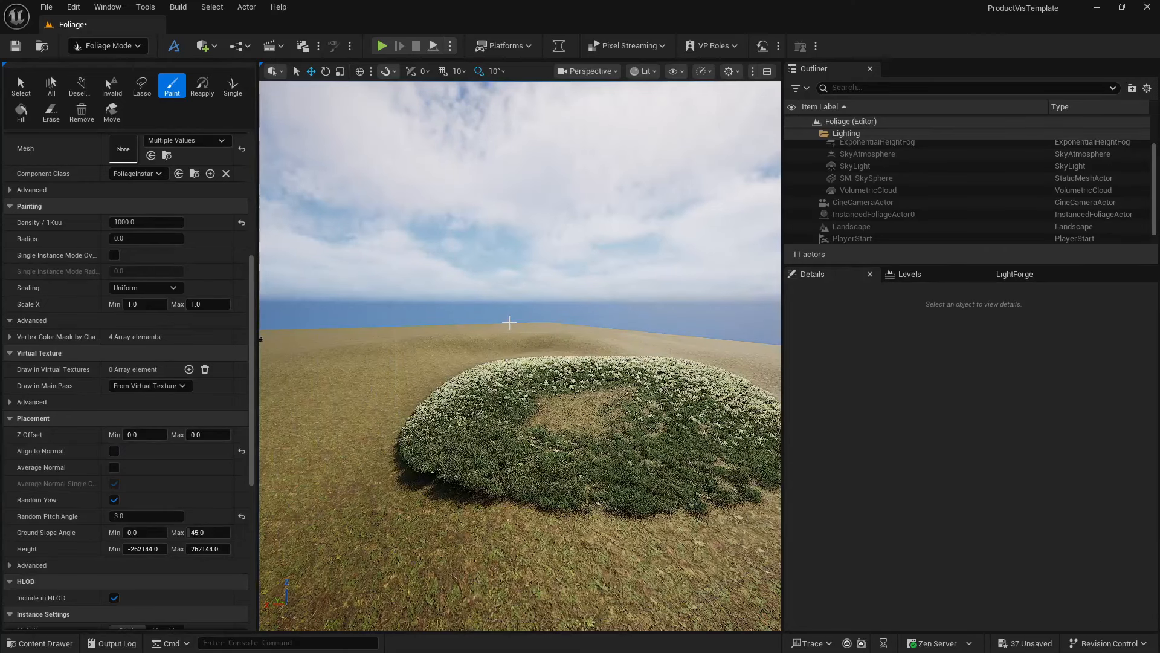
{"action": "key", "text": "ctrl+z"}
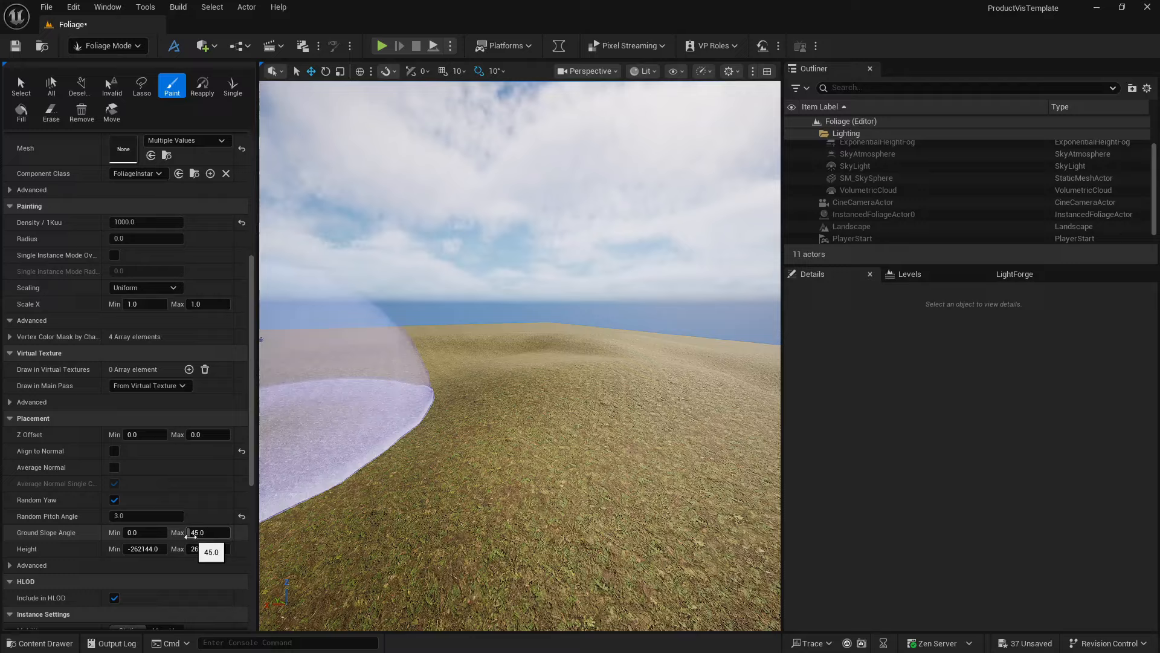
Step: Paint a test patch on another mound with the maximum Ground Slope Angle still at 45, and undo the patch
{"action": "mouse_move", "coordinate": [539, 465]}
{"action": "right_mouse_down"}
{"action": "mouse_move", "coordinate": [320, 433]}
{"action": "mouse_move", "coordinate": [266, 483]}
{"action": "right_mouse_up"}
{"action": "key", "text": "w"}
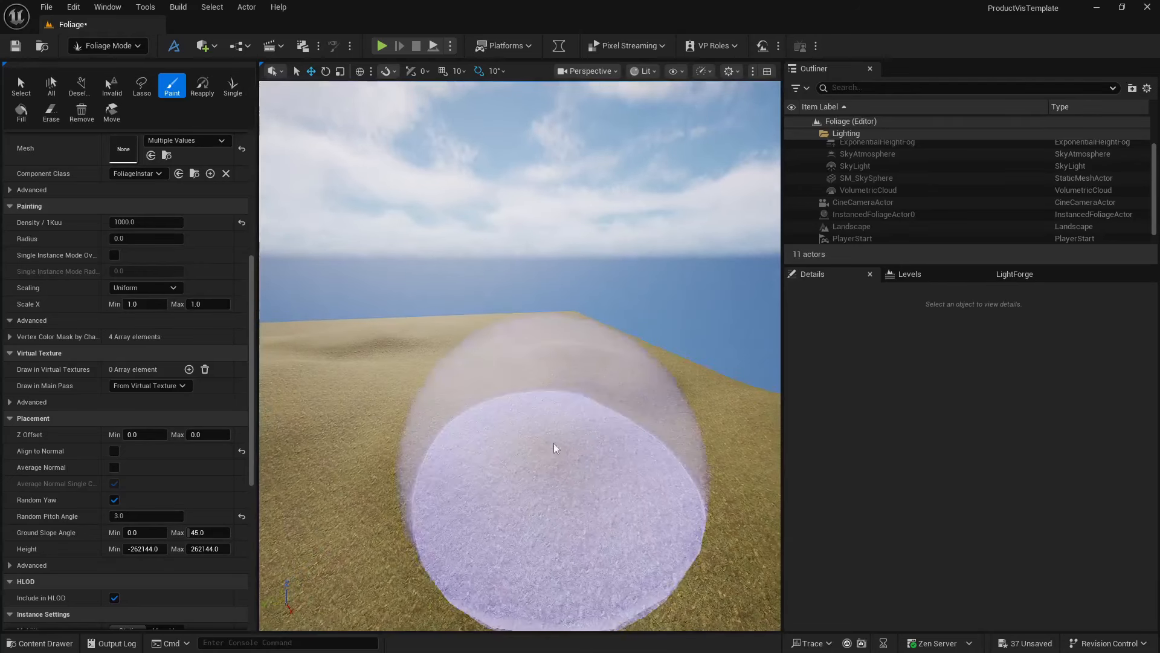
{"action": "left_click", "coordinate": [586, 417]}
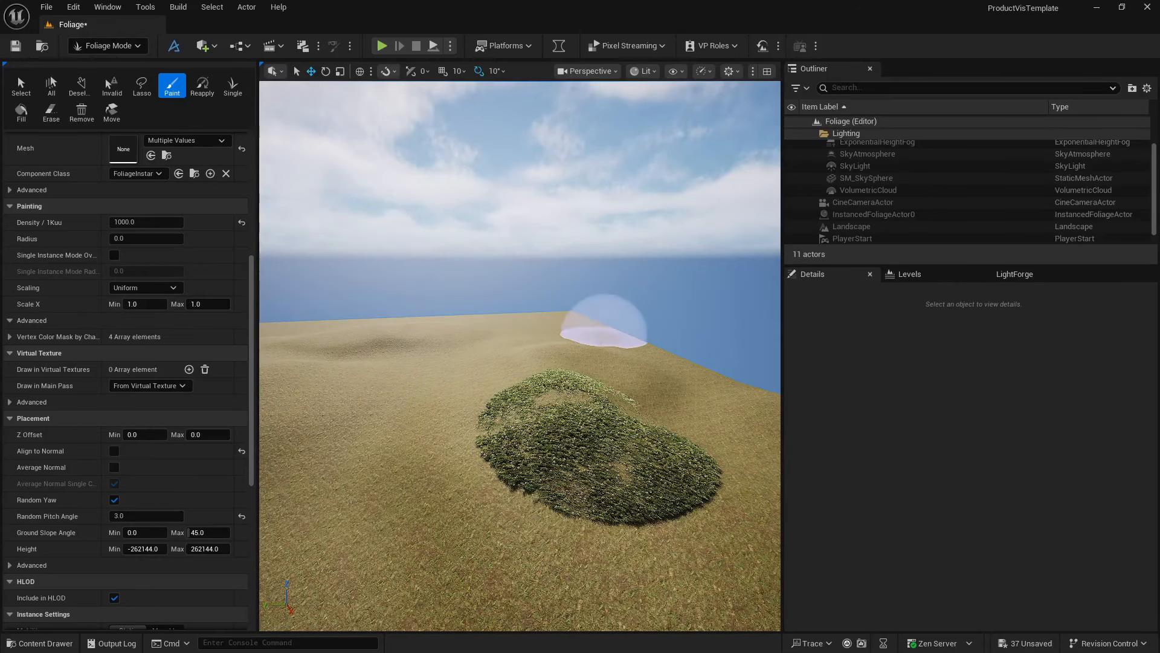
{"action": "key", "text": "ctrl+z"}
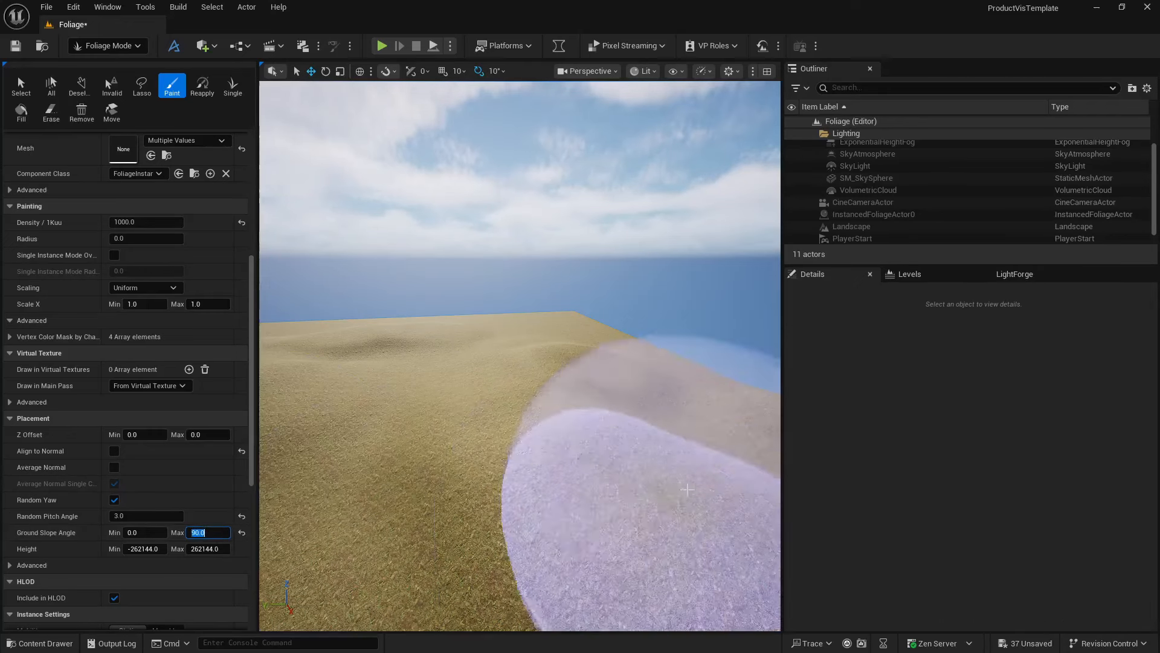
Step: Set the maximum Ground Slope Angle to 90, paint test strokes across the mound's slopes, and undo the strokes
{"action": "mouse_move", "coordinate": [562, 384]}
{"action": "left_mouse_down"}
{"action": "mouse_move", "coordinate": [629, 358]}
{"action": "mouse_move", "coordinate": [622, 383]}
{"action": "left_mouse_up"}
{"action": "right_click_drag", "start_coordinate": [622, 384], "coordinate": [586, 417]}
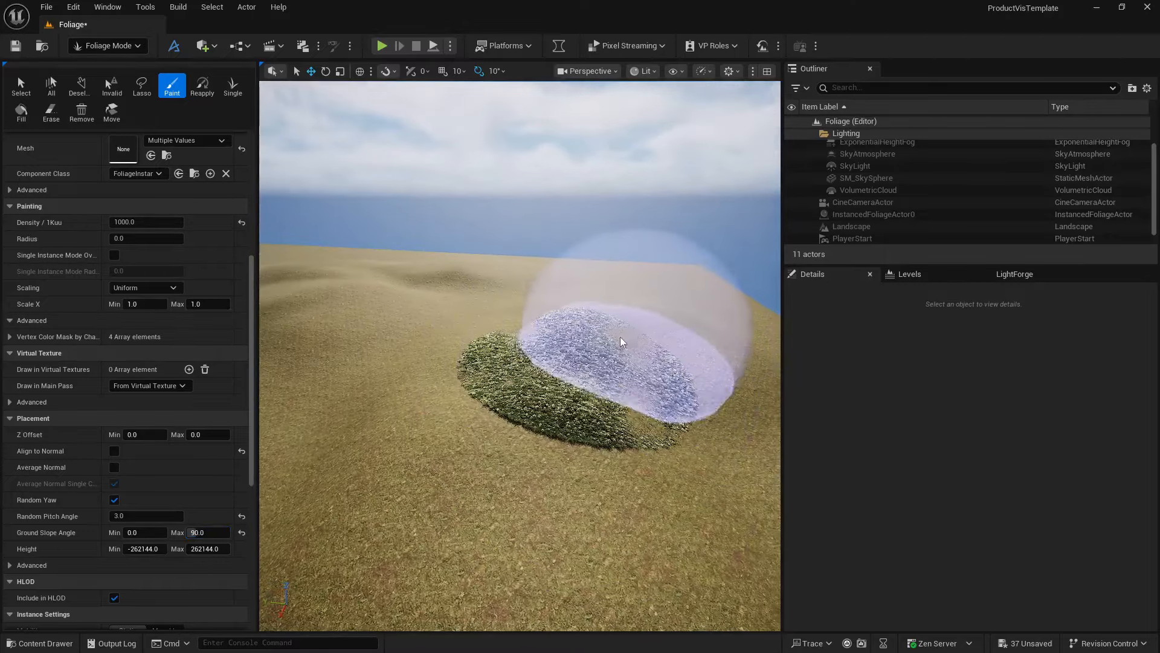
{"action": "mouse_move", "coordinate": [620, 336]}
{"action": "left_mouse_down"}
{"action": "mouse_move", "coordinate": [648, 325]}
{"action": "mouse_move", "coordinate": [502, 375]}
{"action": "mouse_move", "coordinate": [597, 390]}
{"action": "mouse_move", "coordinate": [644, 297]}
{"action": "left_mouse_up"}
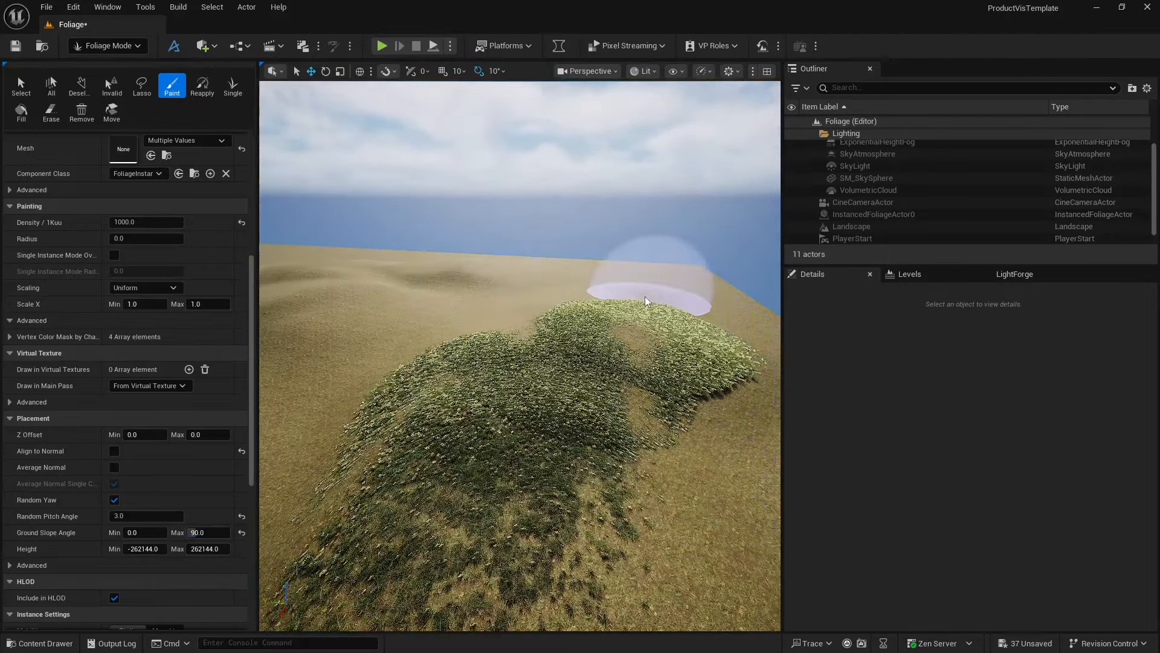
{"action": "key", "text": "ctrl+z"}
{"action": "key", "text": "ctrl+z"}
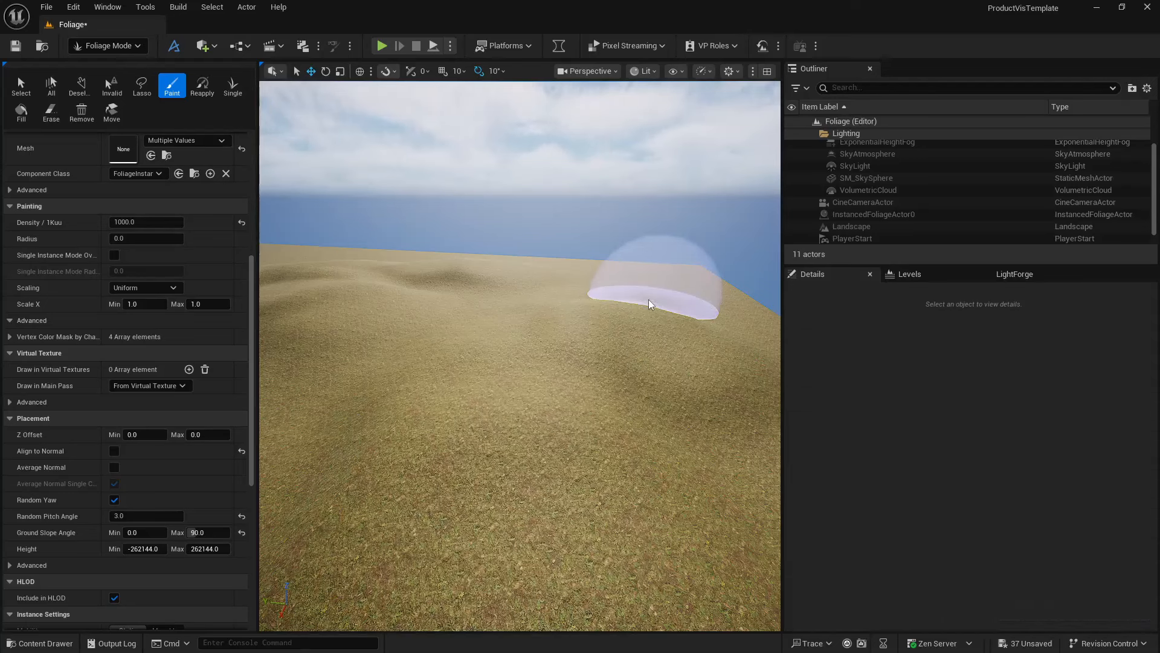
Step: Review the remaining foliage options for HLOD, instance settings, shadows, collision, physics and scalability
{"action": "scroll", "coordinate": [36, 494], "scroll_direction": "down", "scroll_amount": 5}
{"action": "scroll", "coordinate": [38, 494], "scroll_direction": "down", "scroll_amount": 5}
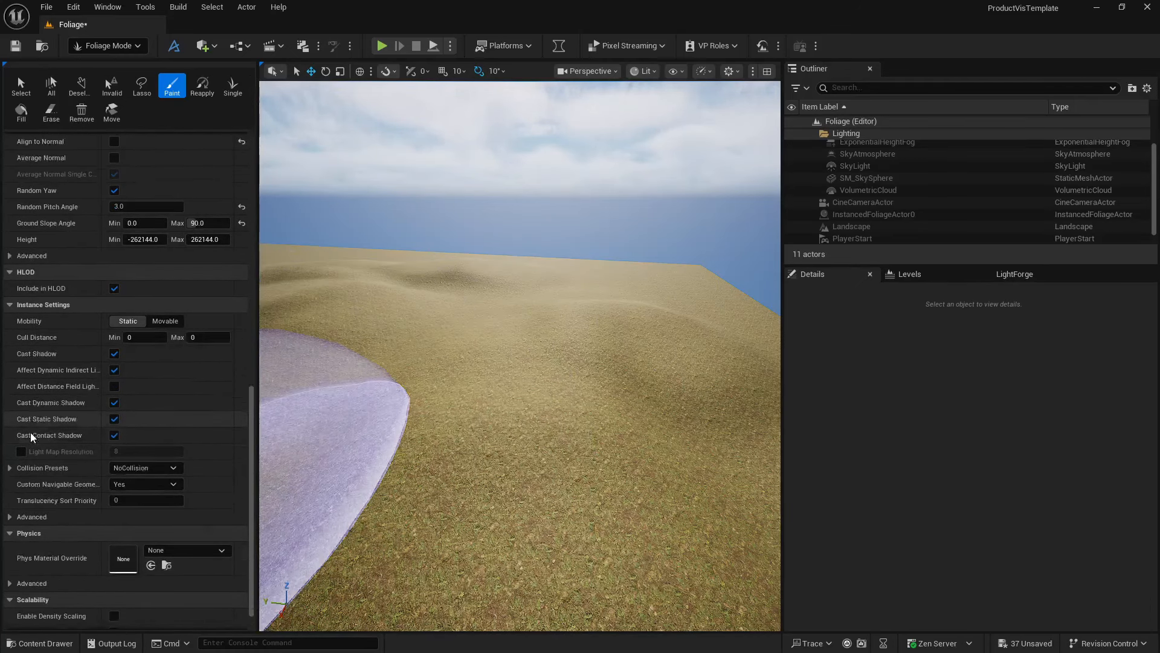
{"action": "scroll", "coordinate": [31, 432], "scroll_direction": "down", "scroll_amount": 2}
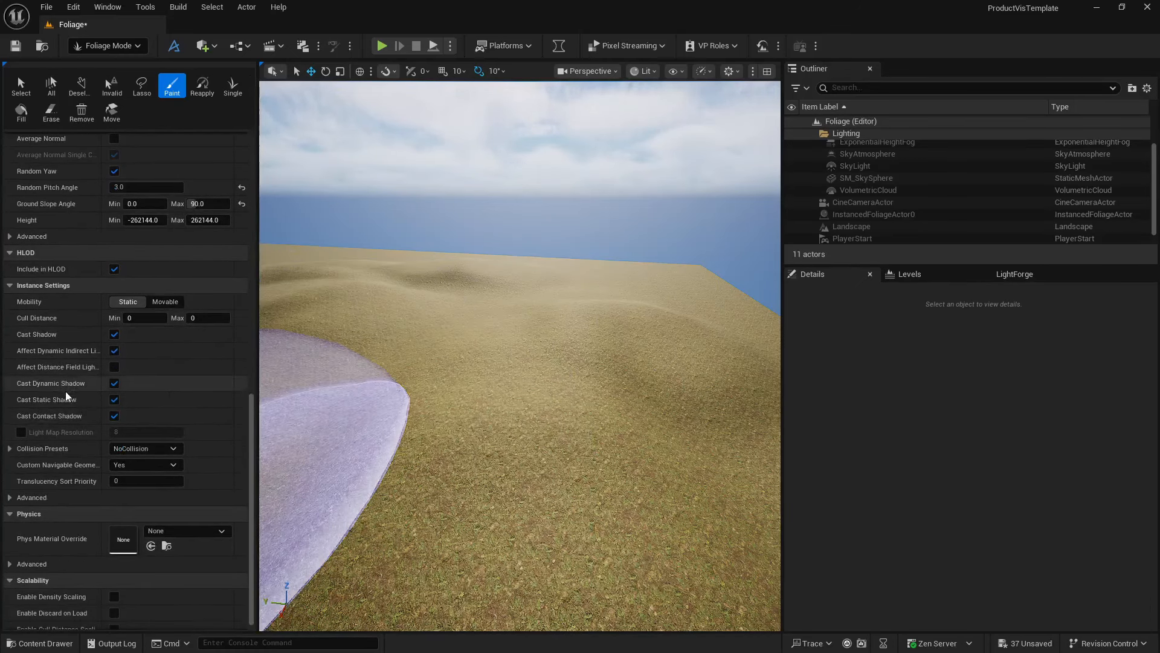
{"action": "scroll", "coordinate": [65, 390], "scroll_direction": "down", "scroll_amount": 1}
{"action": "scroll", "coordinate": [52, 390], "scroll_direction": "up", "scroll_amount": 15}
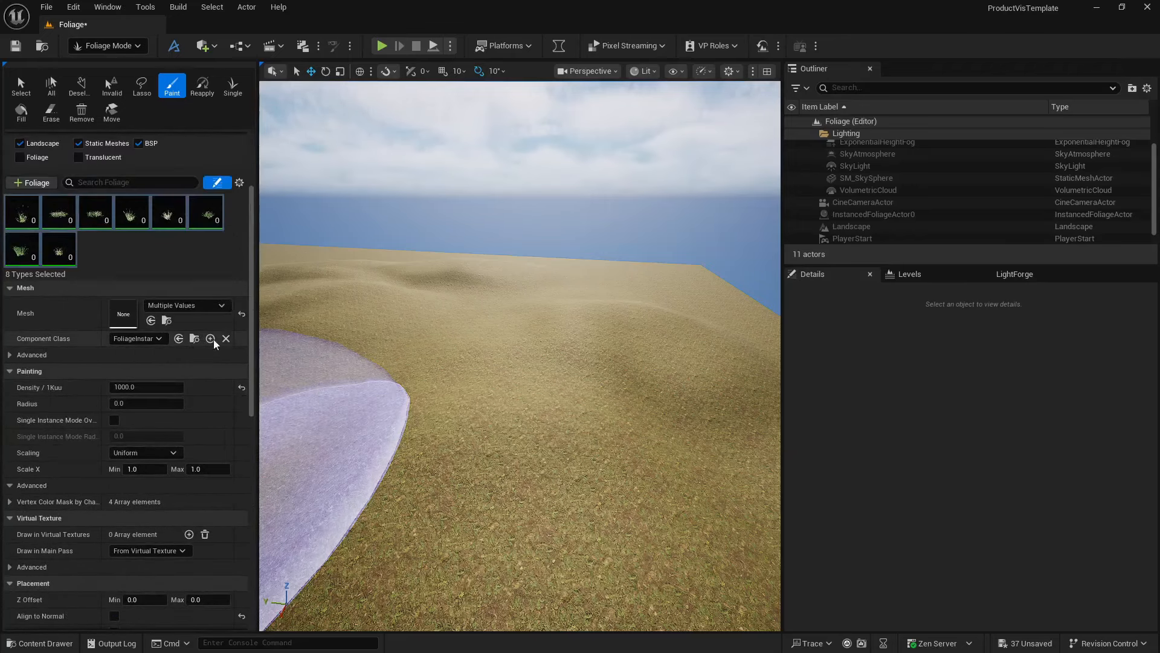
Step: Paint a test foliage patch near the mannequin from a high overview of the landscape, and undo the patch
{"action": "mouse_move", "coordinate": [539, 334]}
{"action": "right_mouse_down"}
{"action": "mouse_move", "coordinate": [338, 329]}
{"action": "mouse_move", "coordinate": [519, 331]}
{"action": "mouse_move", "coordinate": [510, 326]}
{"action": "mouse_move", "coordinate": [571, 363]}
{"action": "right_mouse_up"}
{"action": "key", "text": "w"}
{"action": "key", "text": "a"}
{"action": "key", "text": "a"}
{"action": "key", "text": "s"}
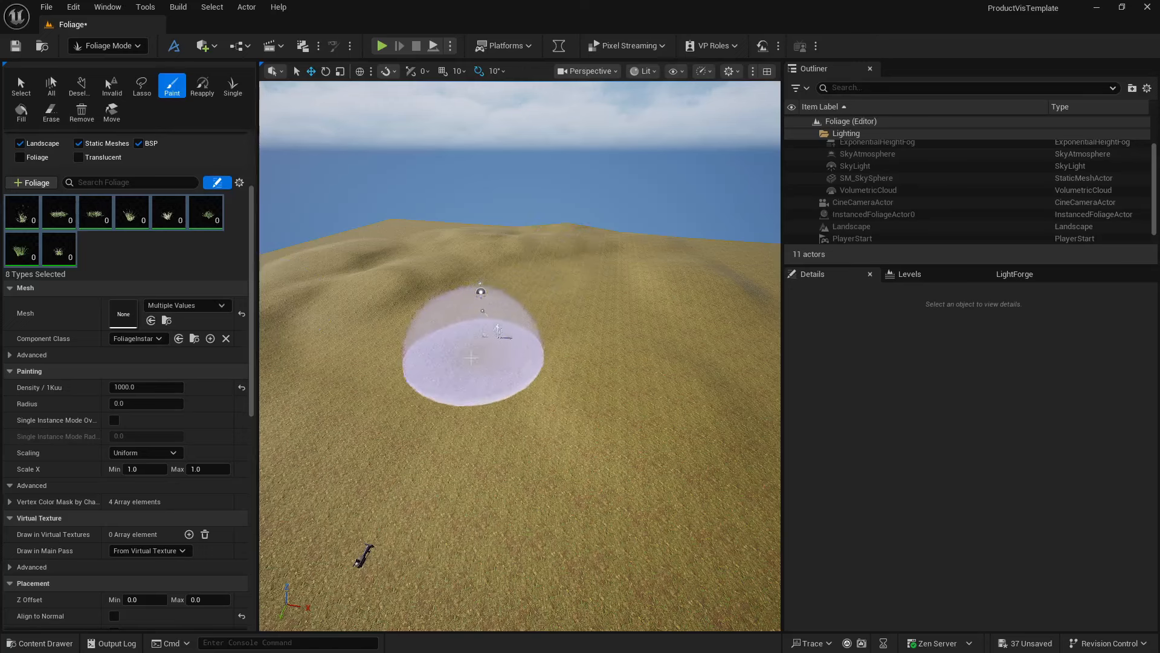
{"action": "left_click", "coordinate": [425, 387]}
{"action": "key", "text": "ctrl+z"}
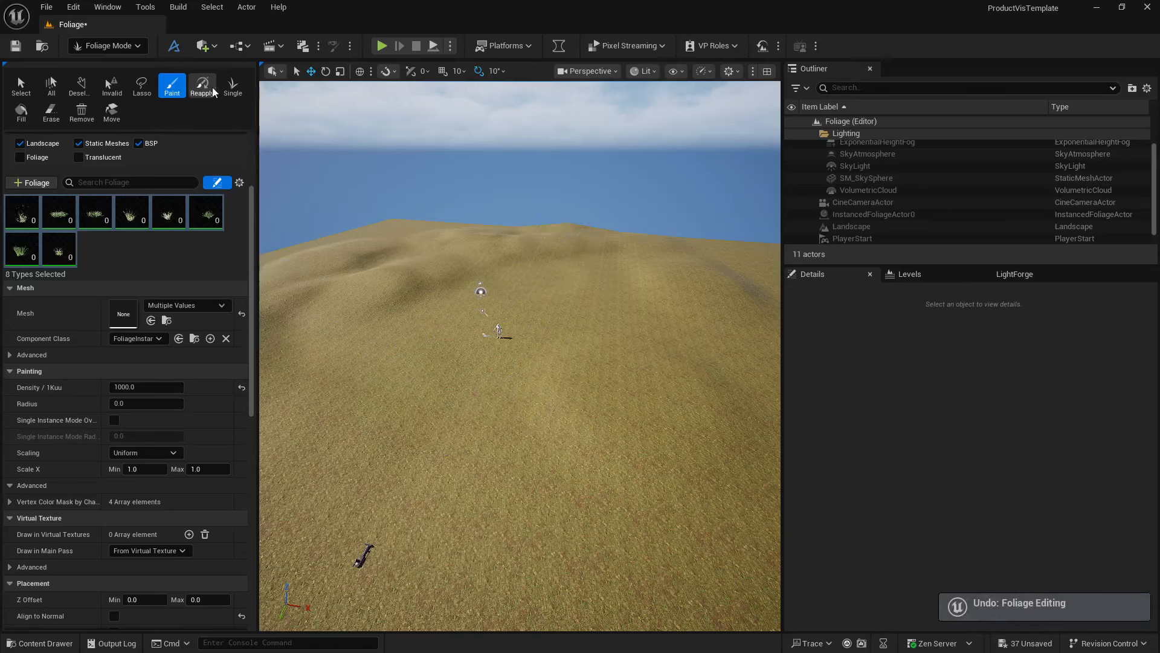
Step: Try the Single tool by placing foliage near the mannequin, inspect the result up close, and undo the placement
{"action": "left_click", "coordinate": [469, 359]}
{"action": "mouse_move", "coordinate": [468, 359]}
{"action": "right_mouse_down"}
{"action": "mouse_move", "coordinate": [438, 350]}
{"action": "mouse_move", "coordinate": [441, 372]}
{"action": "mouse_move", "coordinate": [440, 351]}
{"action": "mouse_move", "coordinate": [536, 440]}
{"action": "right_mouse_up"}
{"action": "key", "text": "w"}
{"action": "key", "text": "w"}
{"action": "key", "text": "s"}
{"action": "key", "text": "ctrl+z"}
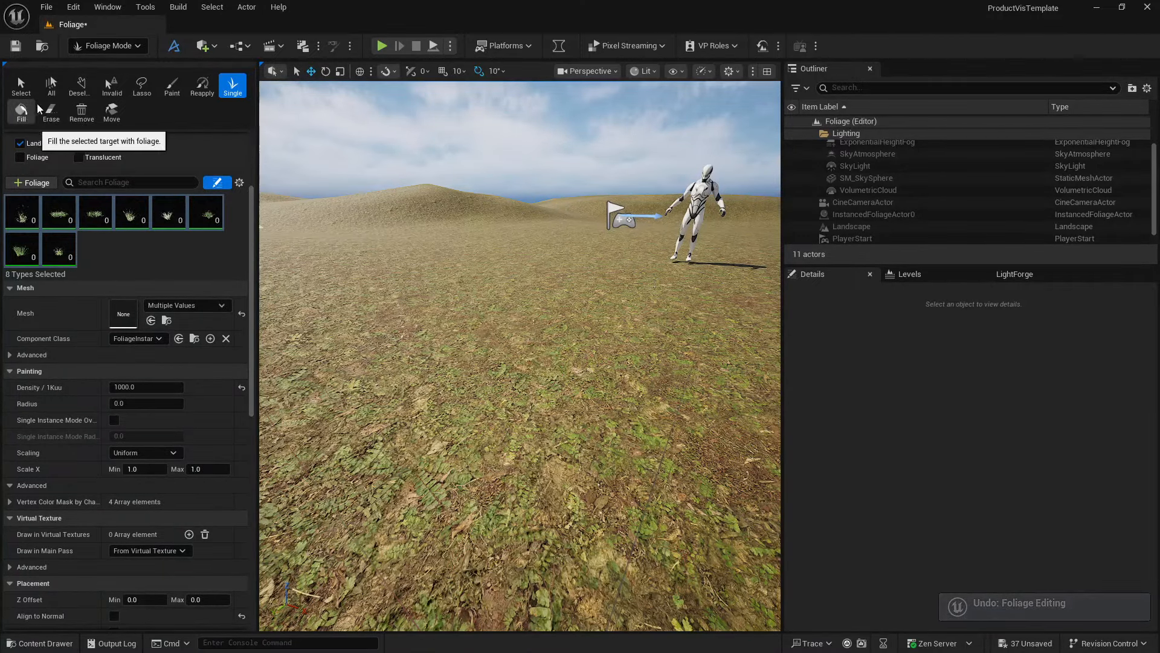
Step: Switch back to the Paint tool and paint a round foliage patch beside the mannequin
{"action": "left_click", "coordinate": [172, 86]}
{"action": "left_click", "coordinate": [526, 333]}
{"action": "key", "text": "s"}
{"action": "mouse_move", "coordinate": [526, 333]}
{"action": "right_mouse_down"}
{"action": "mouse_move", "coordinate": [524, 399]}
{"action": "mouse_move", "coordinate": [521, 342]}
{"action": "right_mouse_up"}
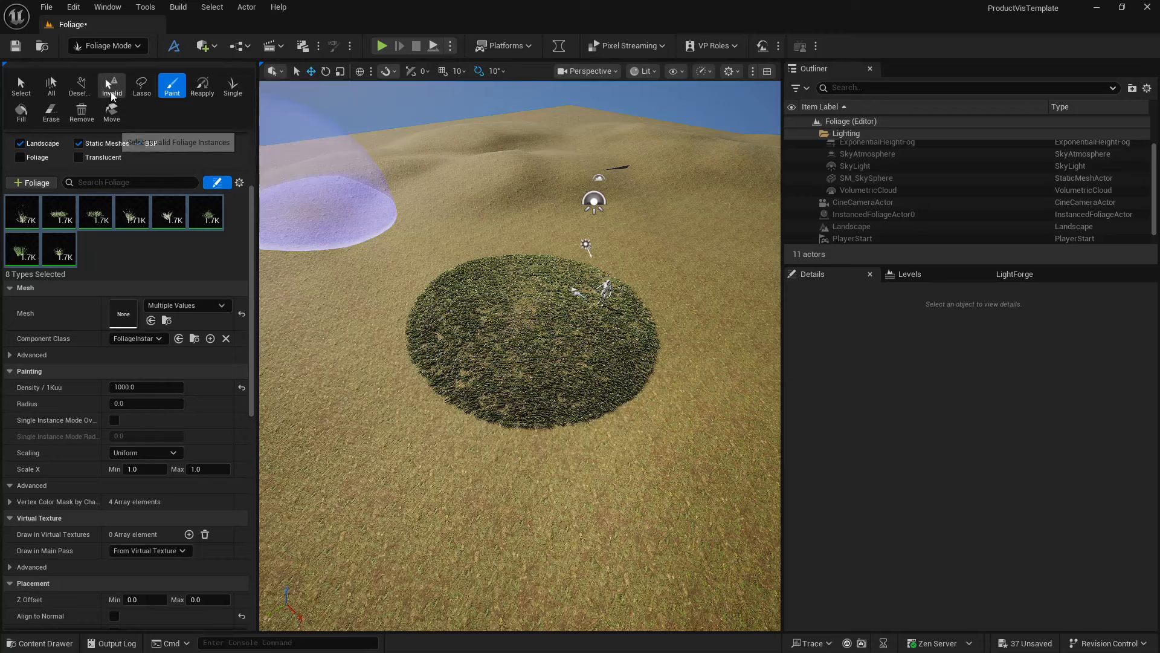
Step: Try the Lasso tool on plants in the painted patch, undo the selection, and bring up the lasso's brush options
{"action": "left_click", "coordinate": [141, 85]}
{"action": "mouse_move", "coordinate": [476, 293]}
{"action": "left_mouse_down"}
{"action": "mouse_move", "coordinate": [492, 324]}
{"action": "mouse_move", "coordinate": [531, 310]}
{"action": "mouse_move", "coordinate": [518, 259]}
{"action": "left_mouse_up"}
{"action": "key", "text": "ctrl+z"}
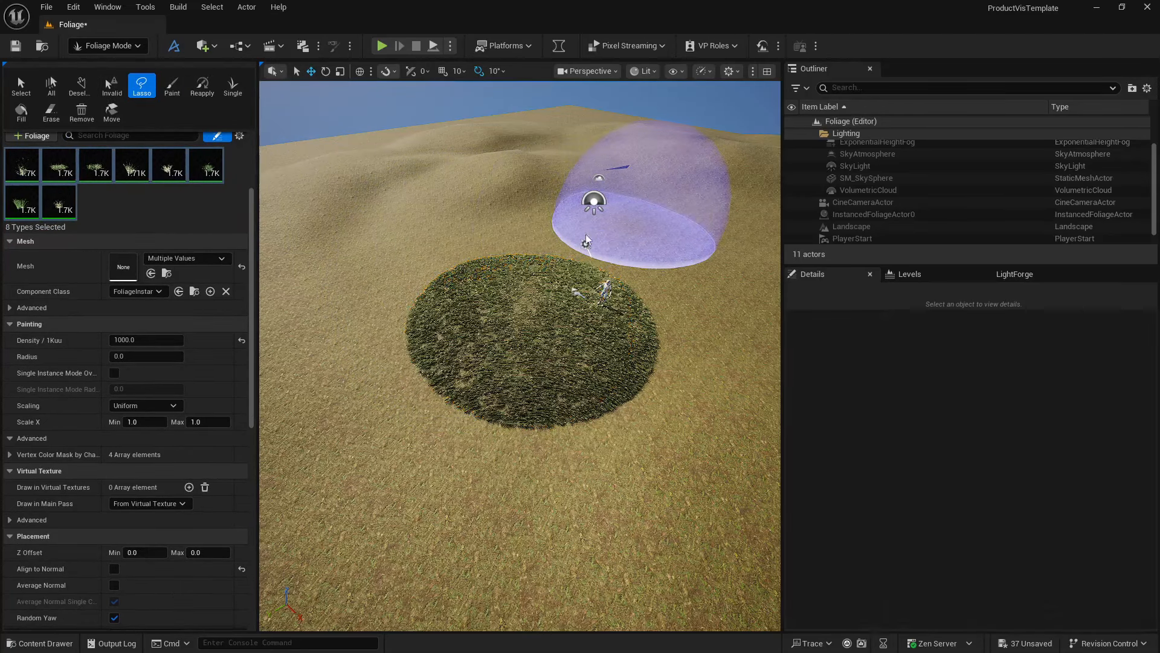
{"action": "scroll", "coordinate": [62, 306], "scroll_direction": "up", "scroll_amount": 3}
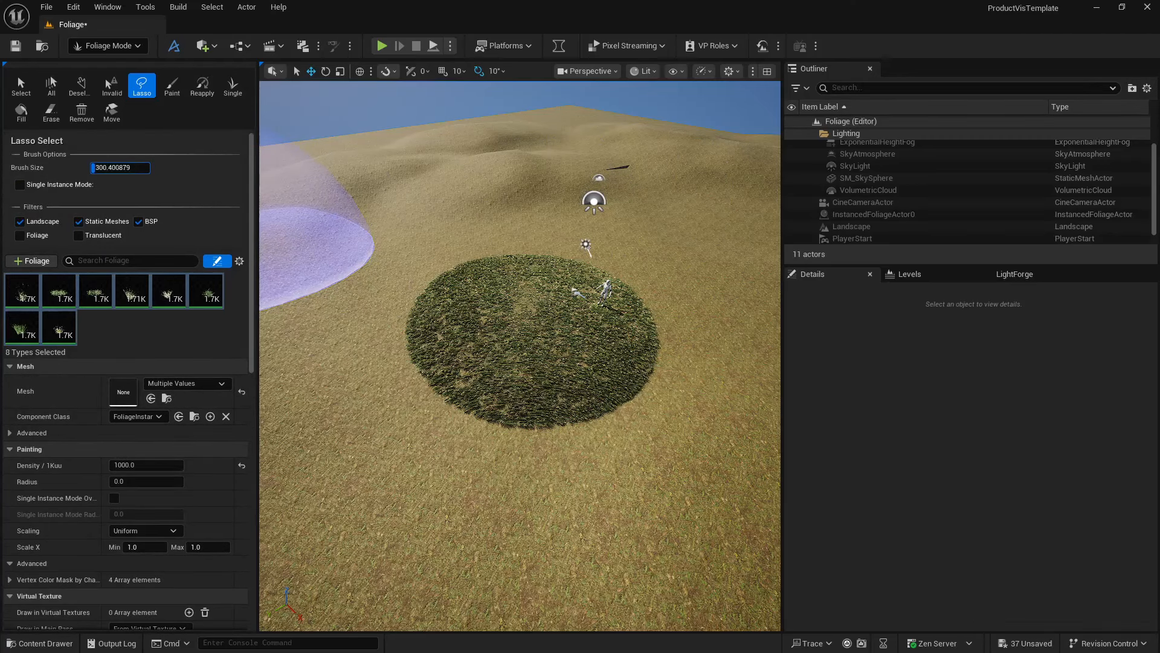
Step: Lasso-select part of the round foliage patch with the smaller brush, delete the selected plants, and undo the deletion
{"action": "left_click_drag", "start_coordinate": [483, 336], "coordinate": [555, 275]}
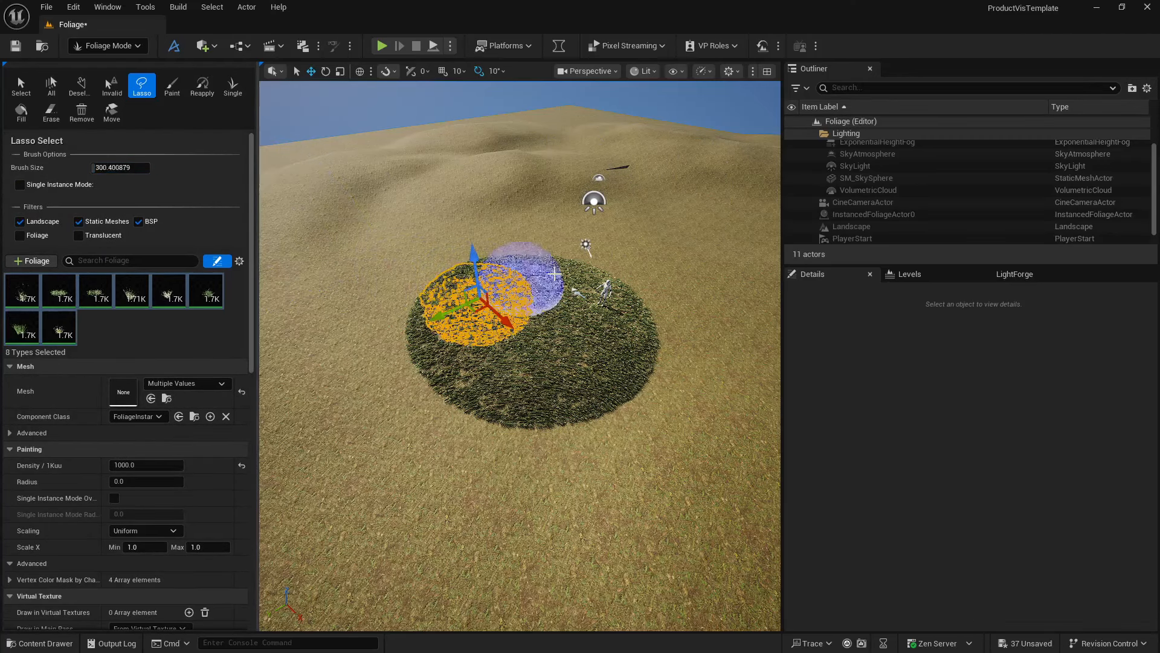
{"action": "key", "text": "Delete"}
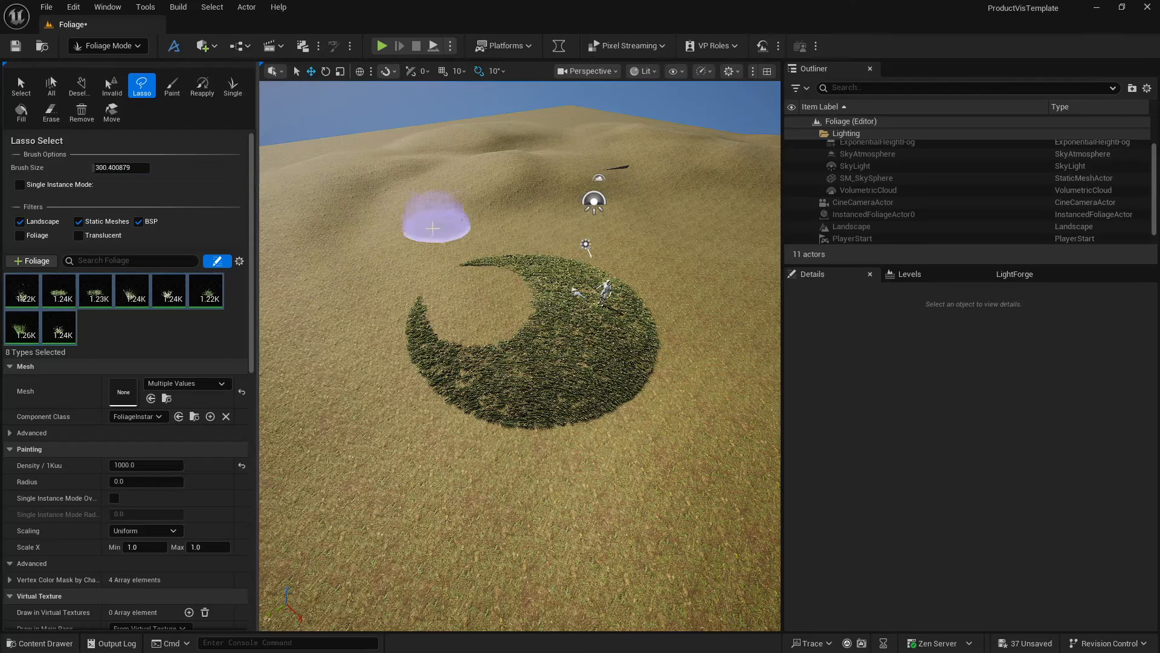
{"action": "key", "text": "ctrl+z"}
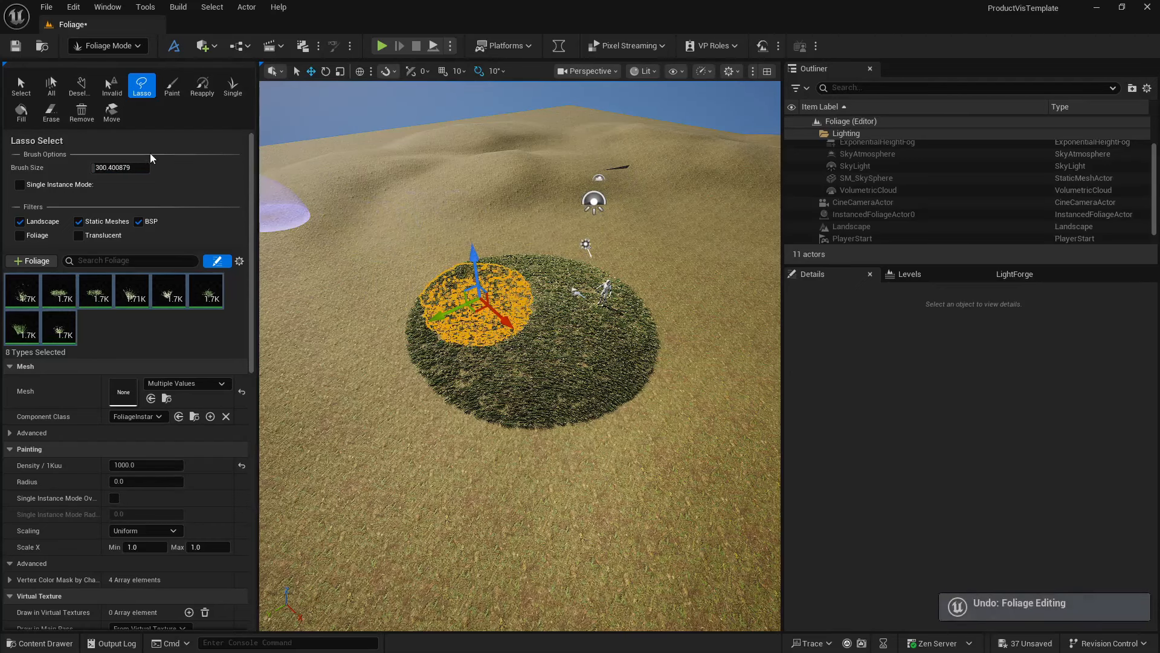
Step: Try the Erase tool on the foliage patch, undo the erasure, and keep undoing to remove the whole painted patch
{"action": "left_click", "coordinate": [50, 112]}
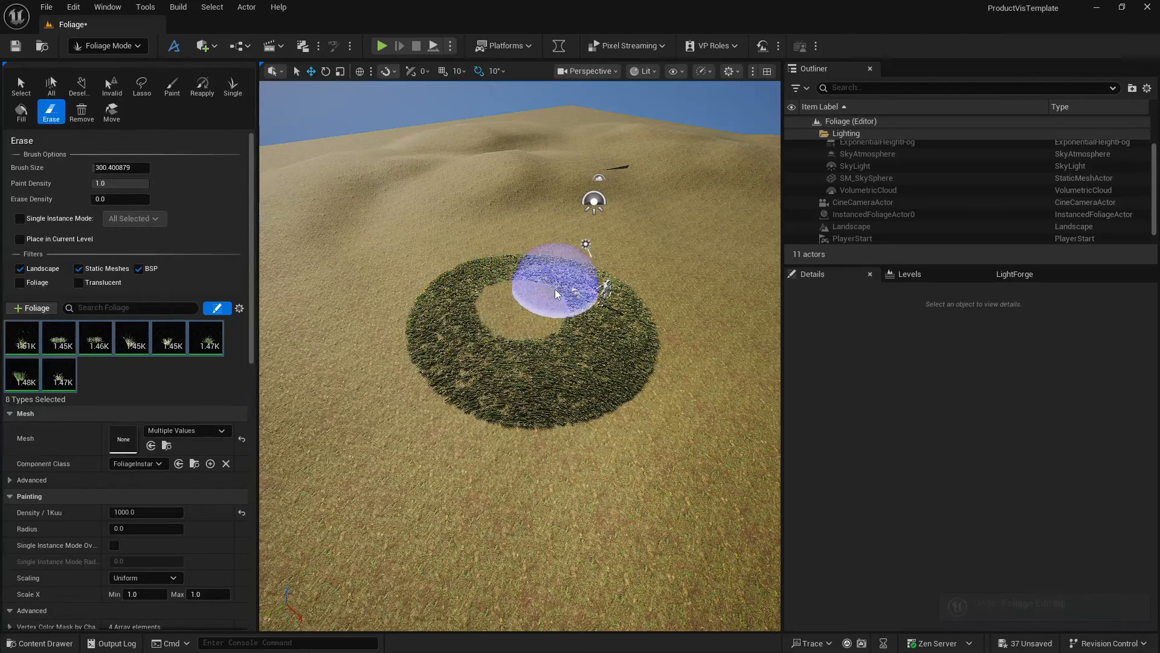
{"action": "key", "text": "ctrl+z"}
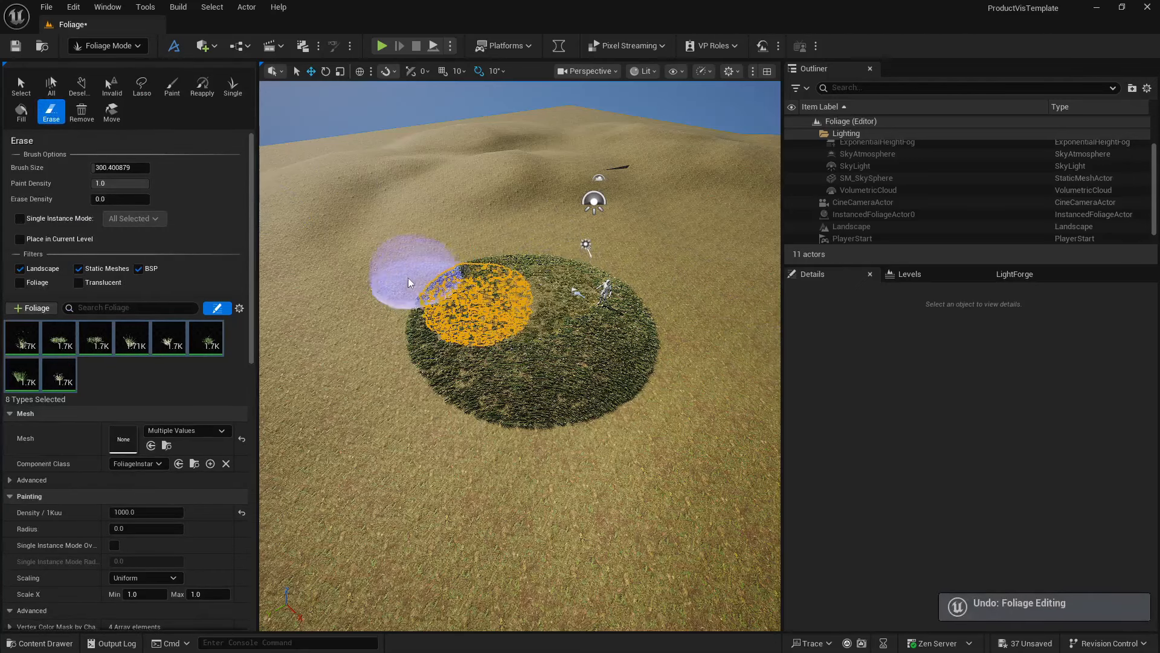
{"action": "mouse_move", "coordinate": [118, 192]}
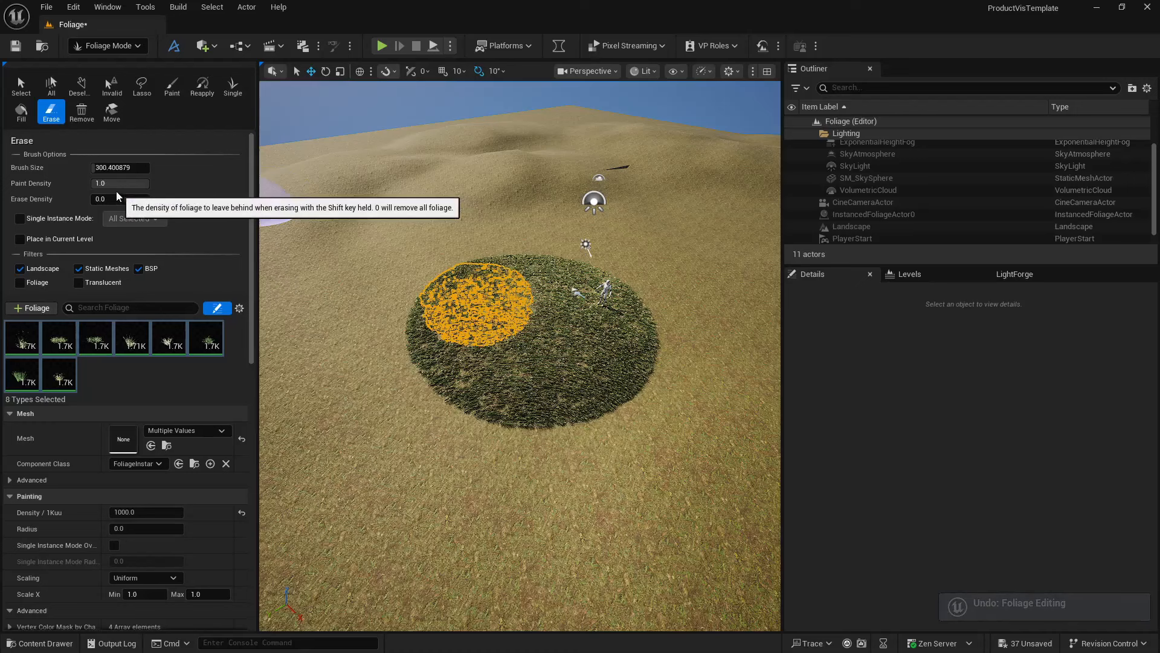
{"action": "key", "text": "ctrl+z"}
{"action": "key", "text": "ctrl+z"}
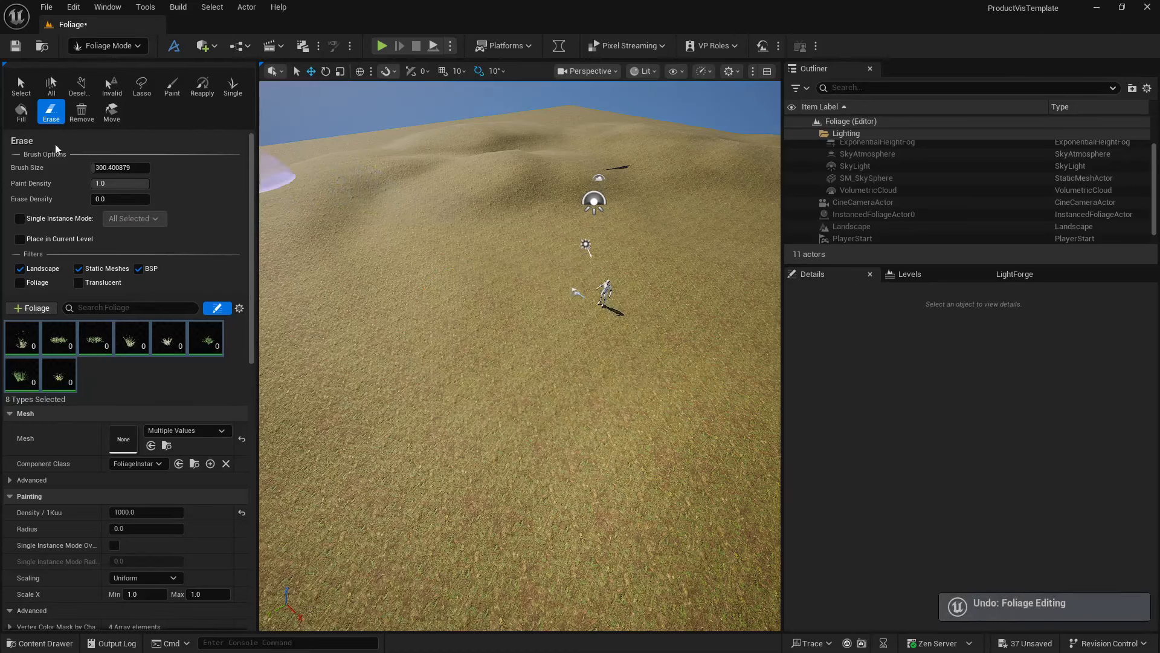
Step: Bring up the Fill tool, switch back to Paint, and place a test dab of foliage on the landscape and undo it
{"action": "left_click", "coordinate": [21, 112]}
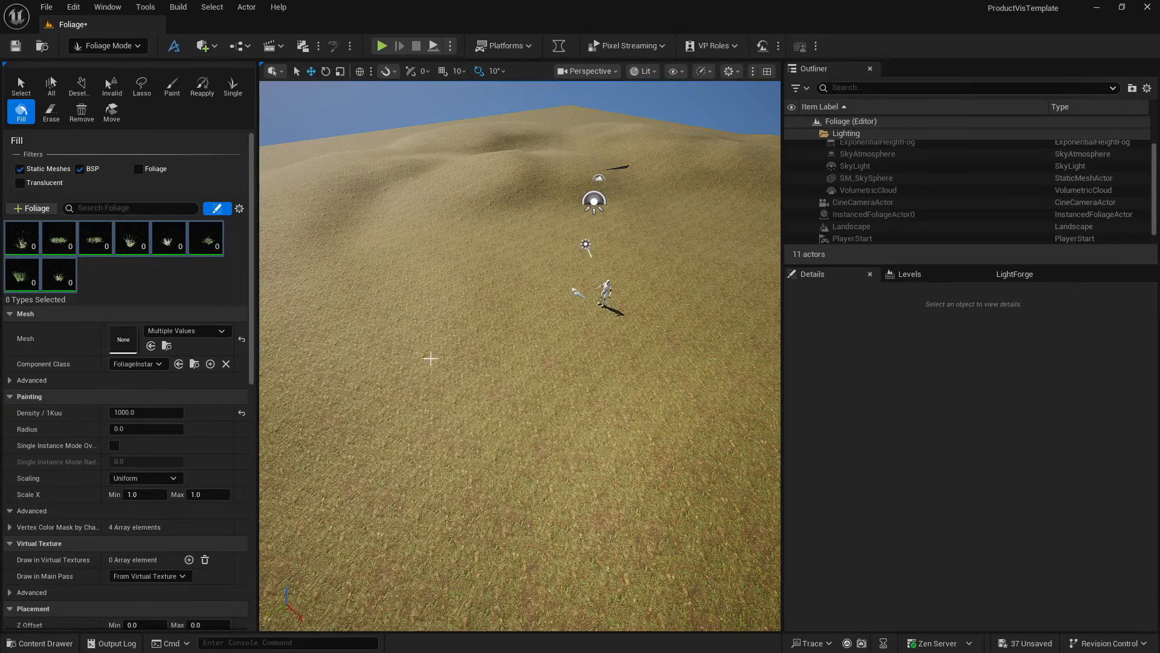
{"action": "key", "text": "w"}
{"action": "right_click_drag", "start_coordinate": [430, 358], "coordinate": [447, 279]}
{"action": "key", "text": "s"}
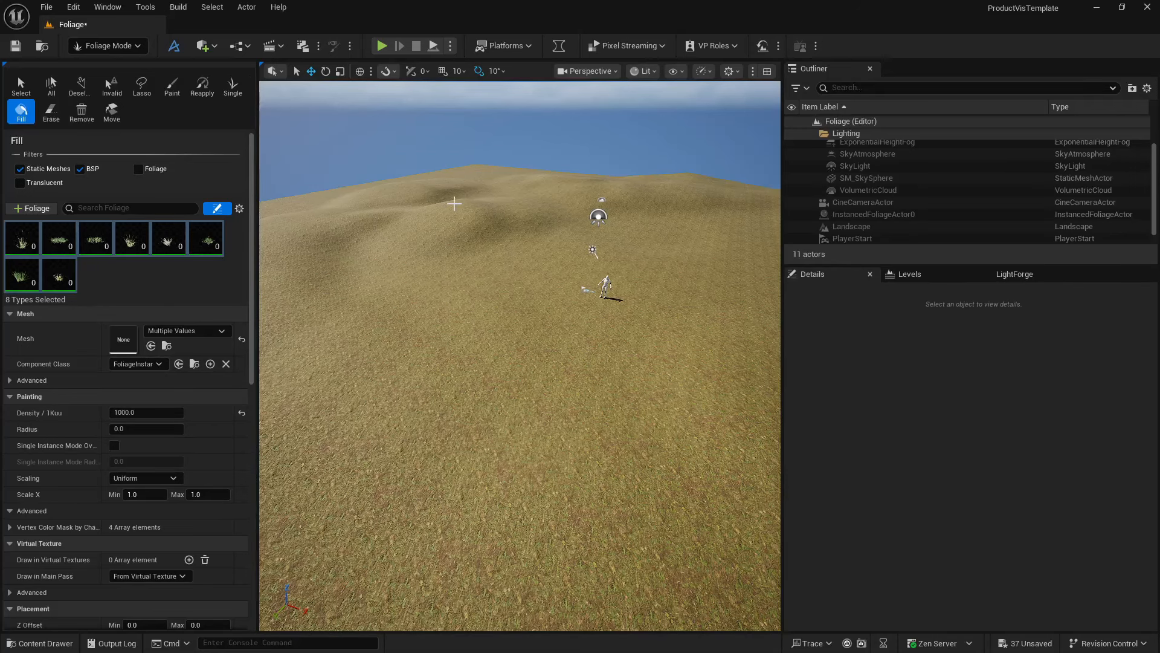
{"action": "left_click", "coordinate": [23, 91]}
{"action": "left_click", "coordinate": [171, 90]}
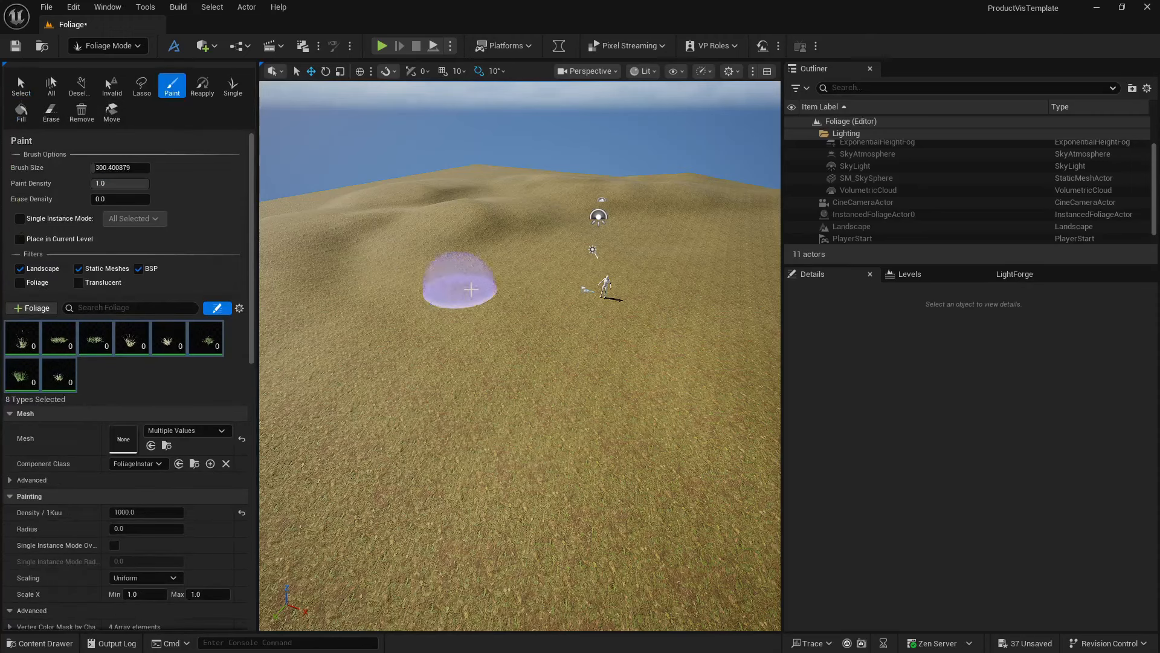
{"action": "left_click", "coordinate": [491, 289]}
{"action": "key", "text": "ctrl+z"}
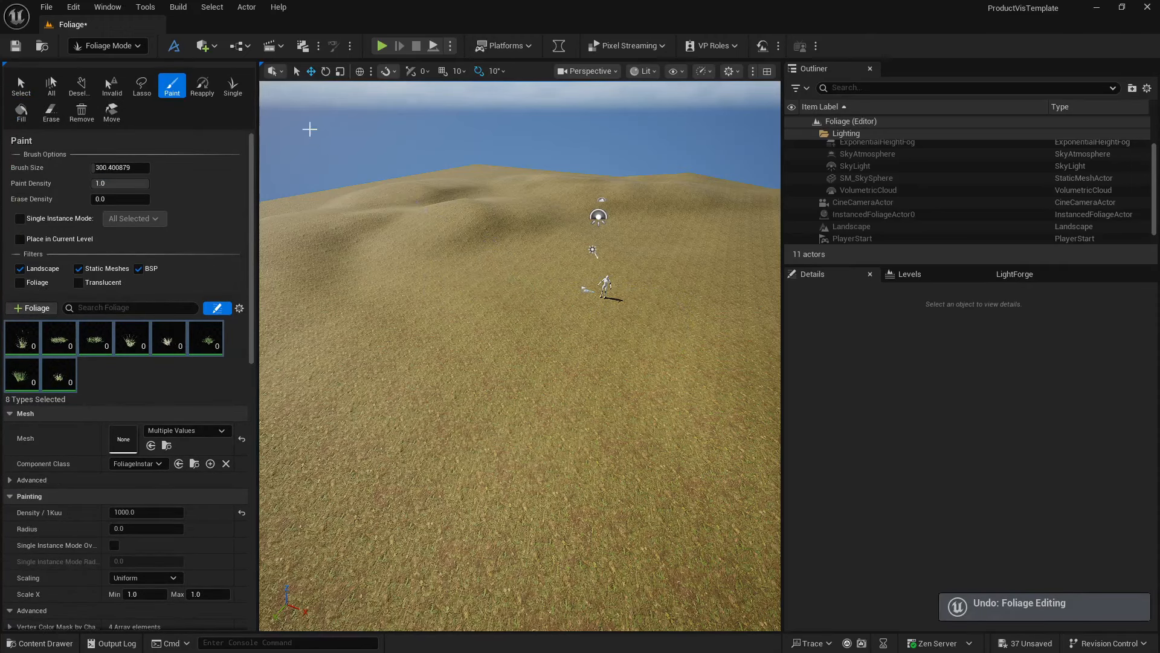
Step: Place a Plane shape on the landscape in front of the mannequin
{"action": "left_click", "coordinate": [216, 45]}
{"action": "mouse_move", "coordinate": [261, 200]}
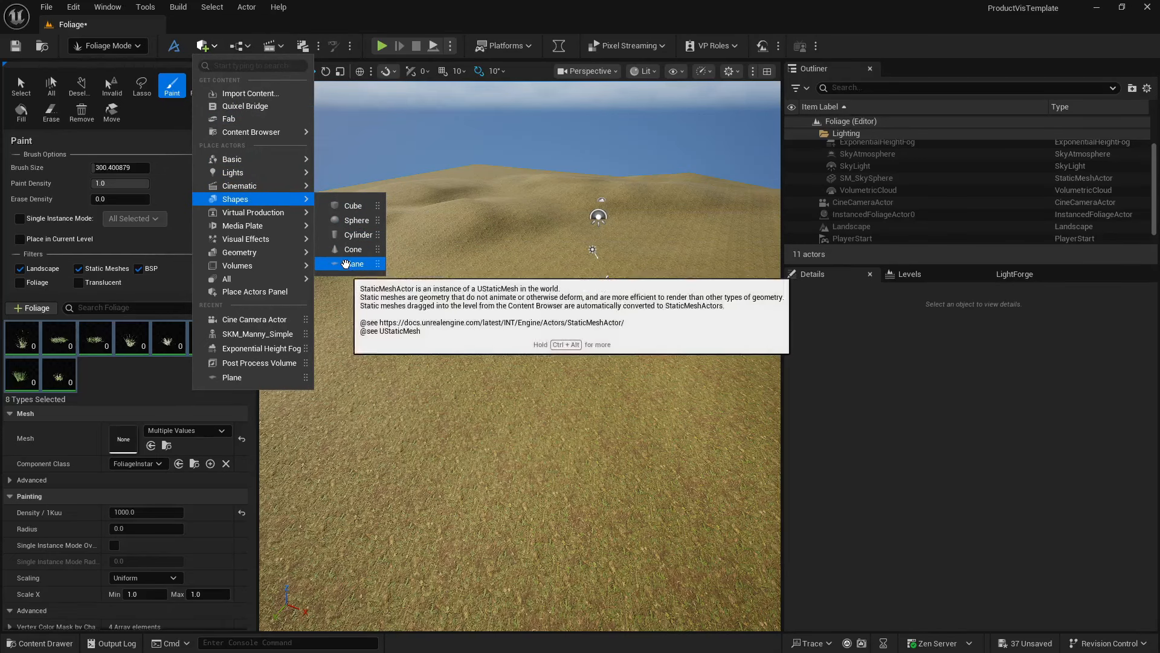
{"action": "left_click_drag", "start_coordinate": [350, 263], "coordinate": [497, 325]}
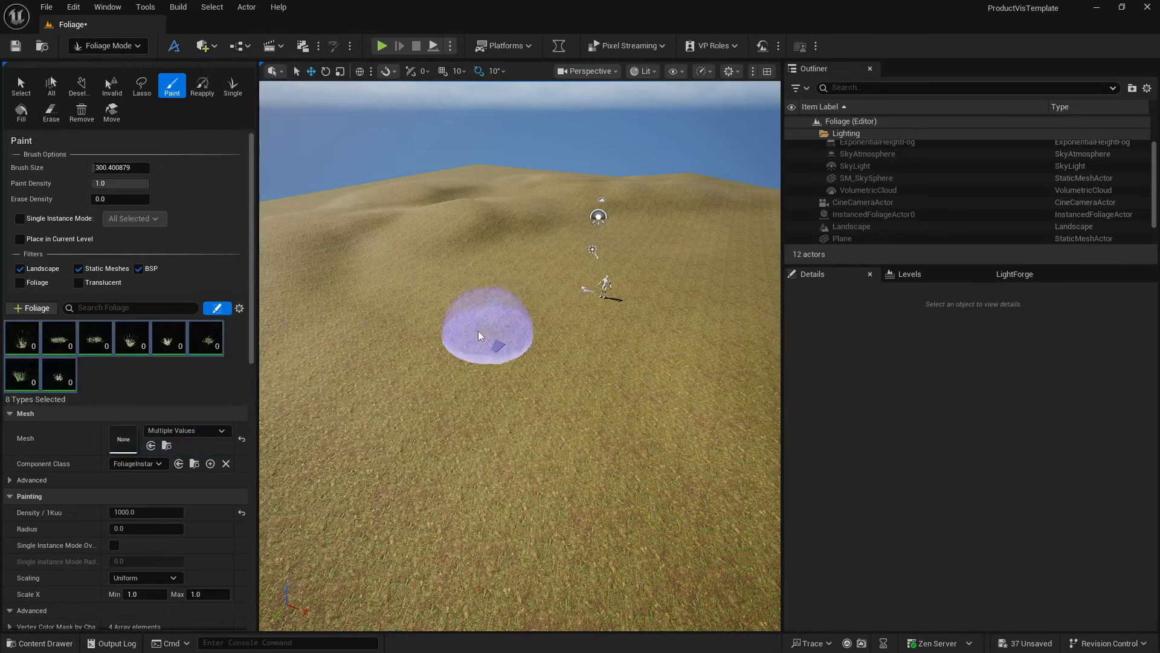
{"action": "key", "text": "w"}
{"action": "mouse_move", "coordinate": [504, 299]}
{"action": "right_mouse_down"}
{"action": "mouse_move", "coordinate": [505, 338]}
{"action": "mouse_move", "coordinate": [274, 183]}
{"action": "right_mouse_up"}
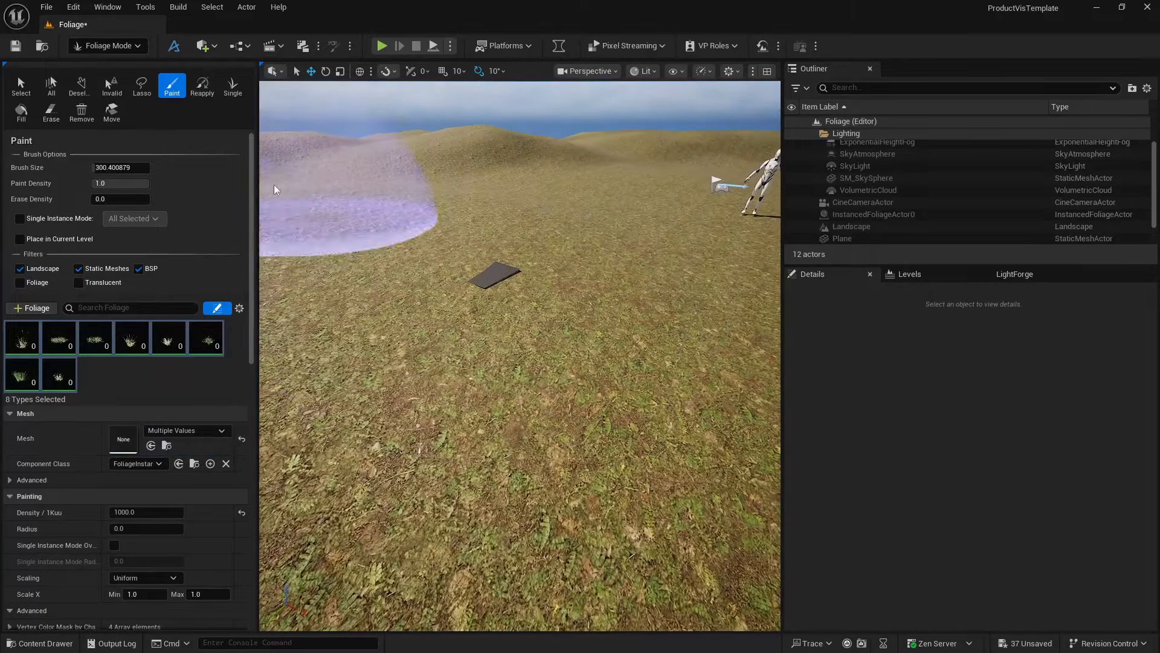
Step: In Selection mode, scale the plane uniformly to 3.75 and raise it above the ground to a Z location of about 81
{"action": "left_click", "coordinate": [109, 45]}
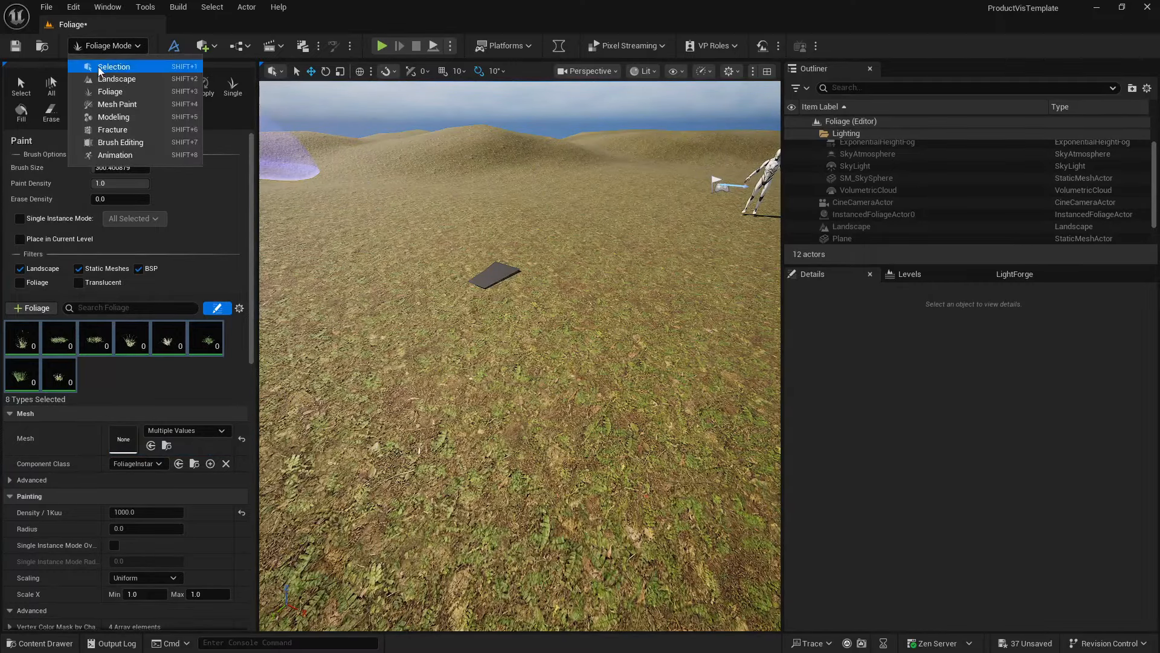
{"action": "left_click", "coordinate": [115, 72]}
{"action": "left_click", "coordinate": [360, 233]}
{"action": "right_click_drag", "start_coordinate": [401, 256], "coordinate": [368, 229]}
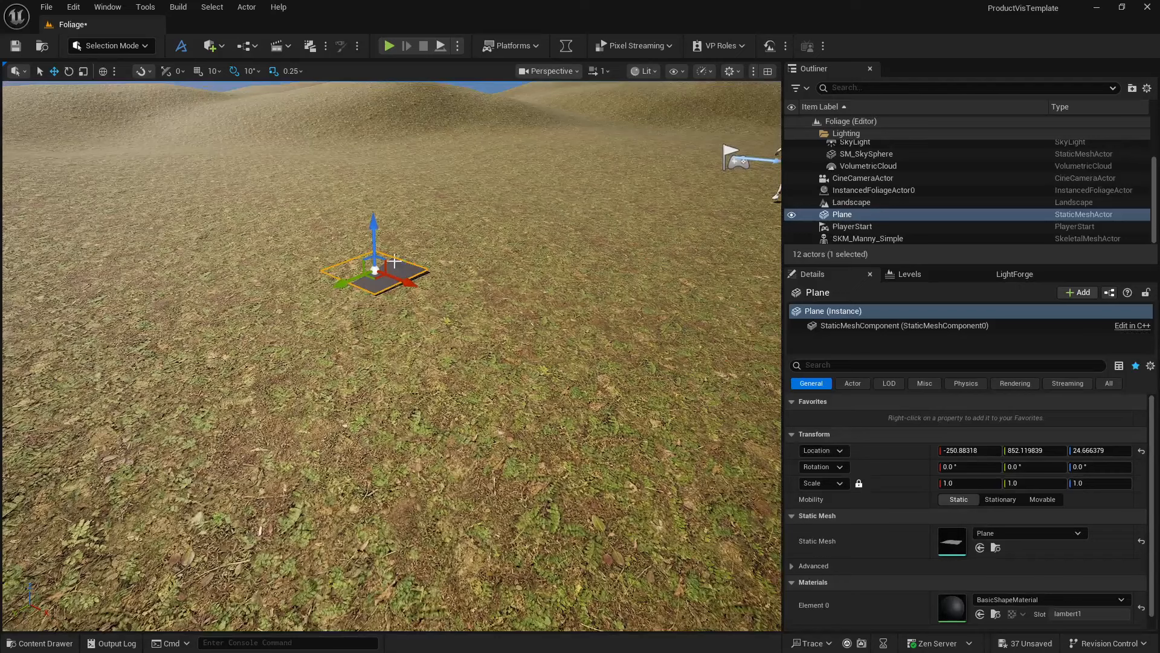
{"action": "left_click_drag", "start_coordinate": [344, 282], "coordinate": [342, 212]}
{"action": "key", "text": "ctrl+z"}
{"action": "key", "text": "w"}
Step: Return to Foliage mode and cover the raised plane with foliage using the Fill tool
{"action": "left_click", "coordinate": [136, 49]}
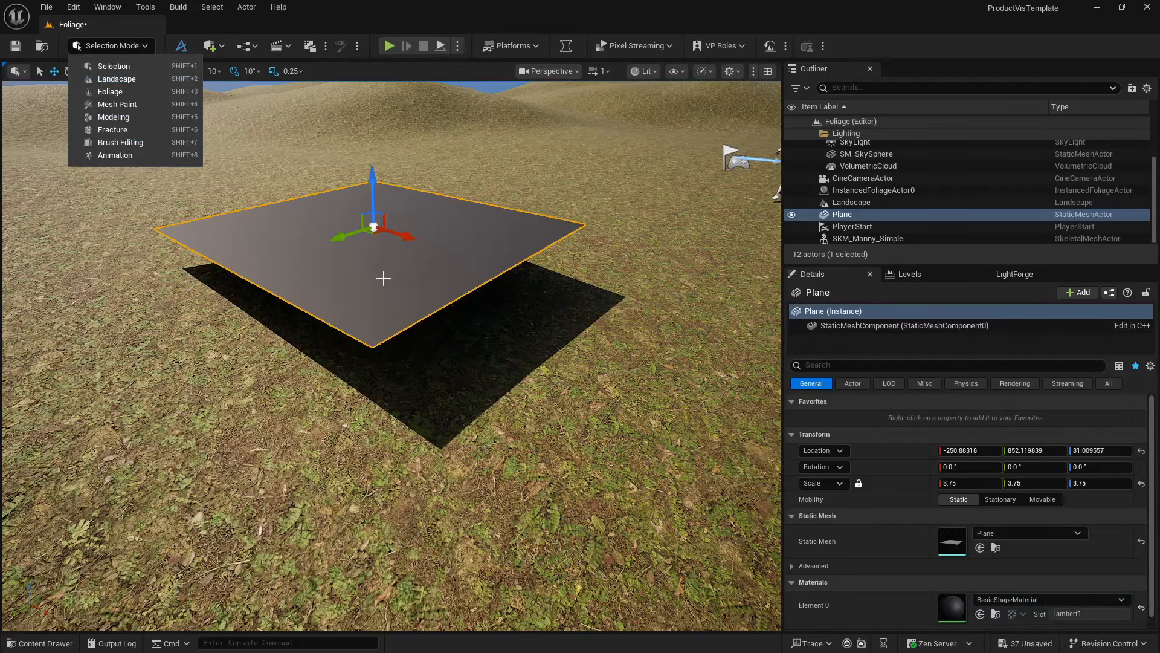
{"action": "left_click", "coordinate": [146, 78]}
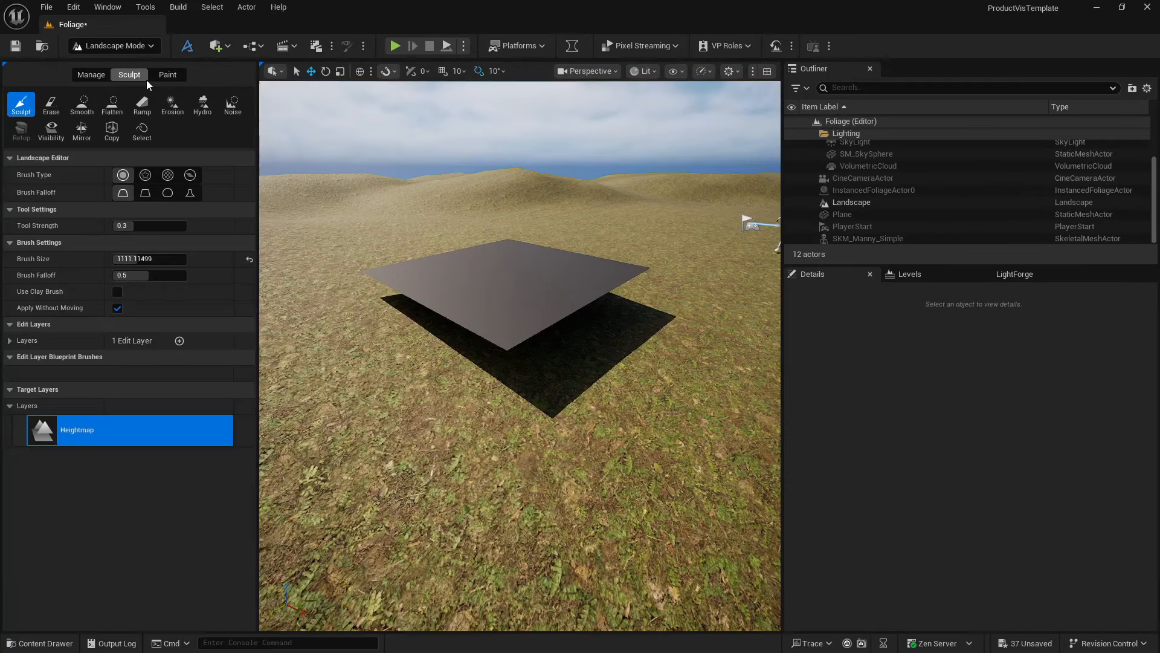
{"action": "left_click", "coordinate": [115, 45]}
{"action": "left_click", "coordinate": [121, 78]}
{"action": "key", "text": "shift+3"}
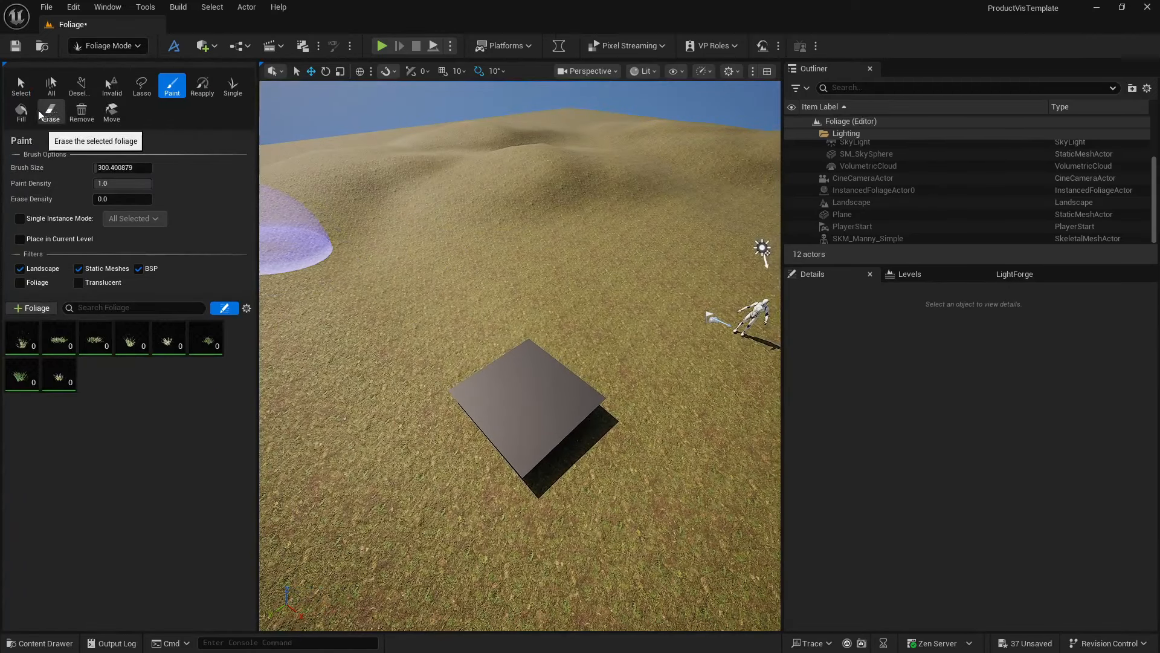
{"action": "left_click", "coordinate": [22, 112]}
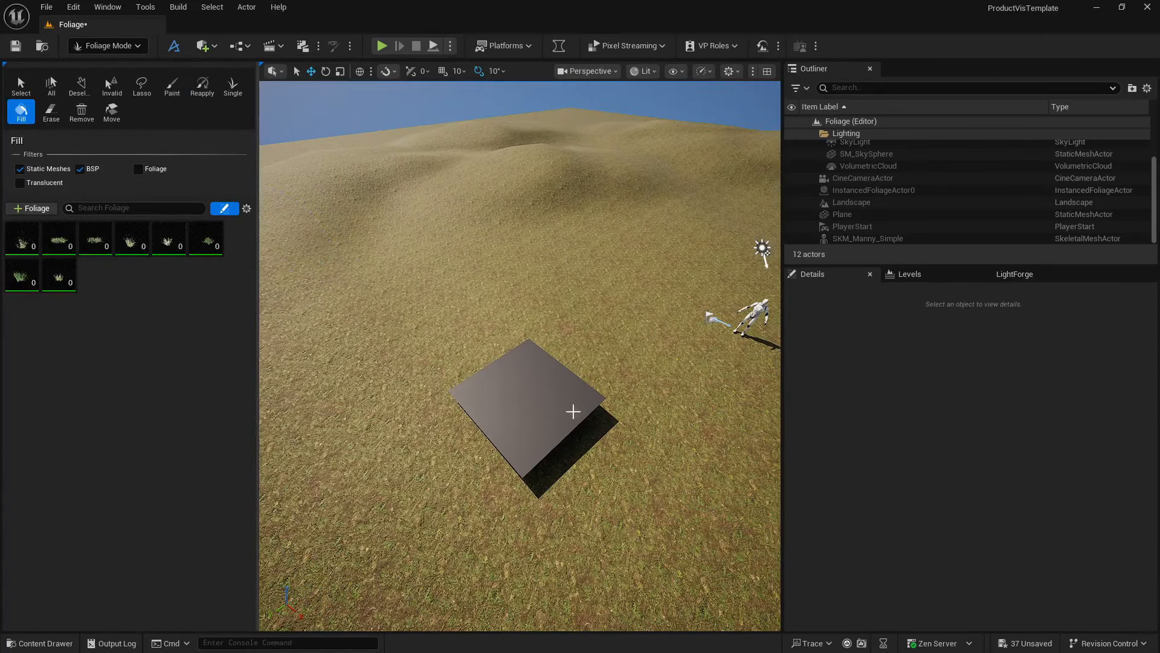
{"action": "left_click", "coordinate": [531, 387]}
{"action": "key", "text": "w"}
{"action": "right_click_drag", "start_coordinate": [542, 397], "coordinate": [610, 289]}
{"action": "key", "text": "s"}
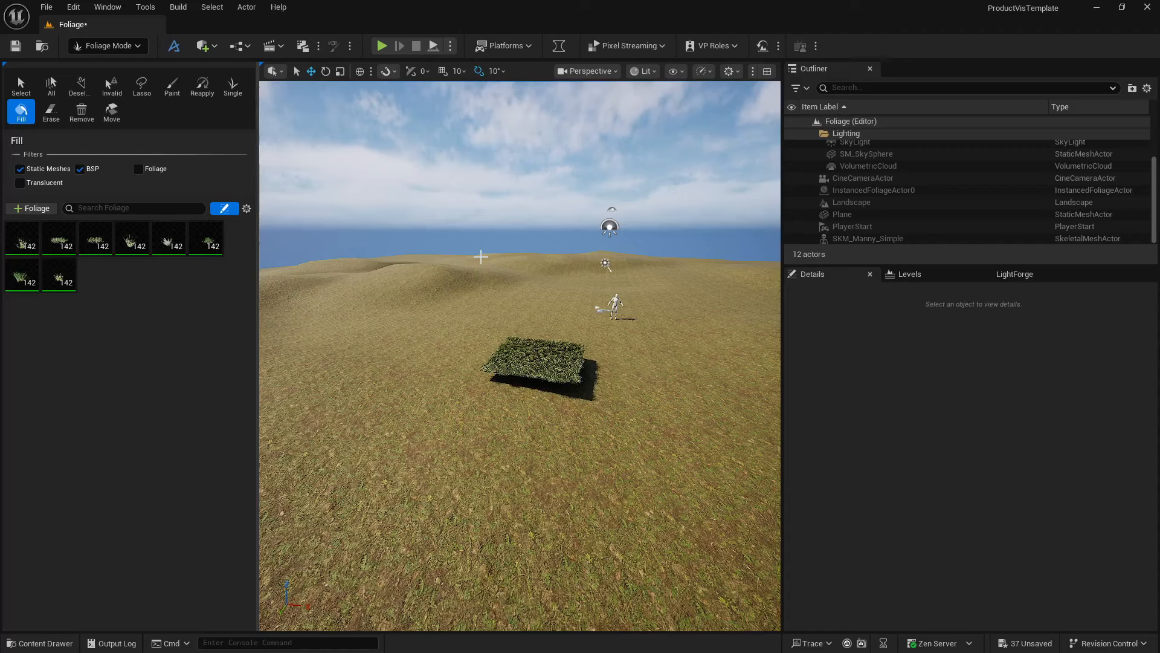
Step: Switch to Selection mode and delete the foliage-covered plane
{"action": "left_click", "coordinate": [122, 48]}
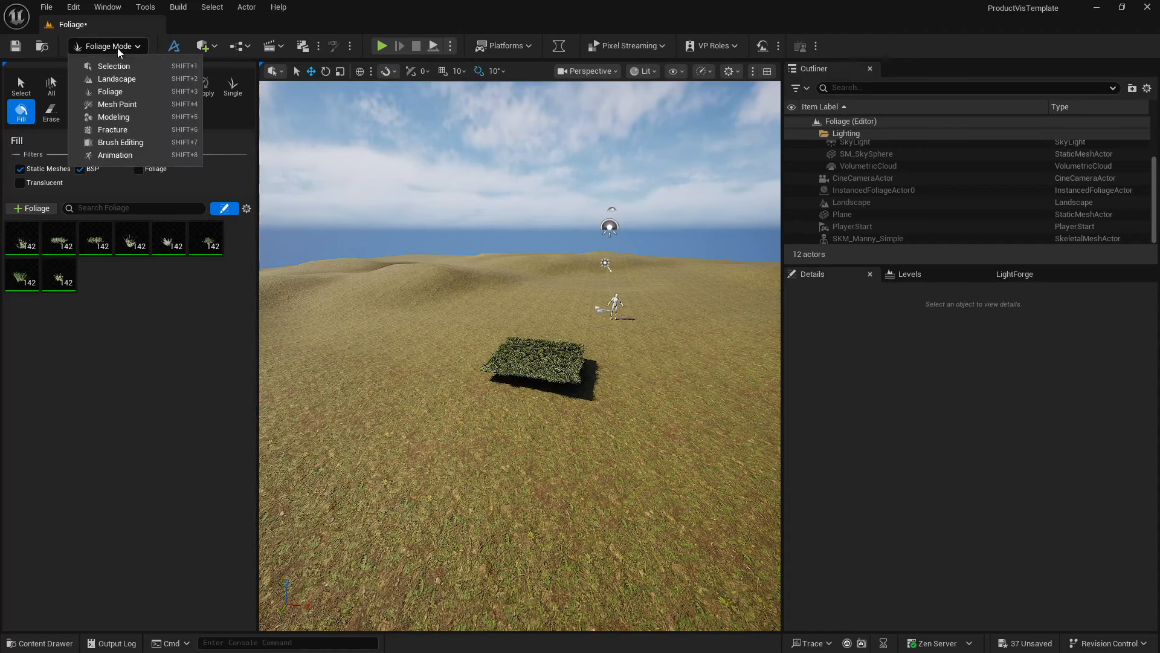
{"action": "left_click", "coordinate": [118, 67]}
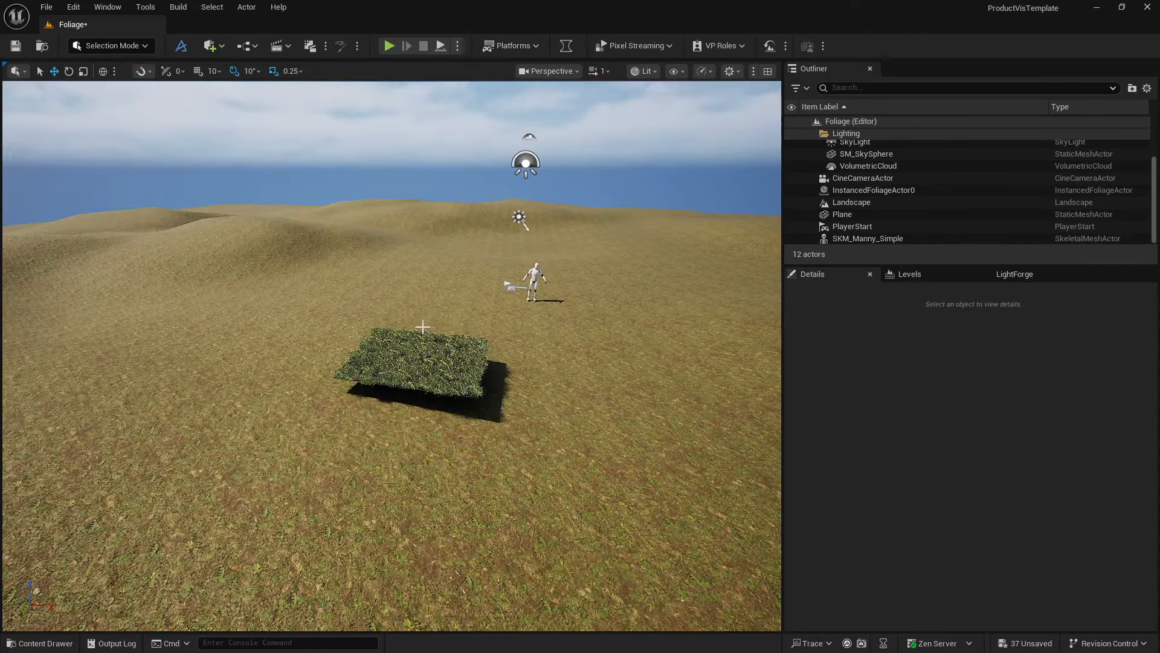
{"action": "left_click", "coordinate": [415, 358]}
{"action": "key", "text": "Delete"}
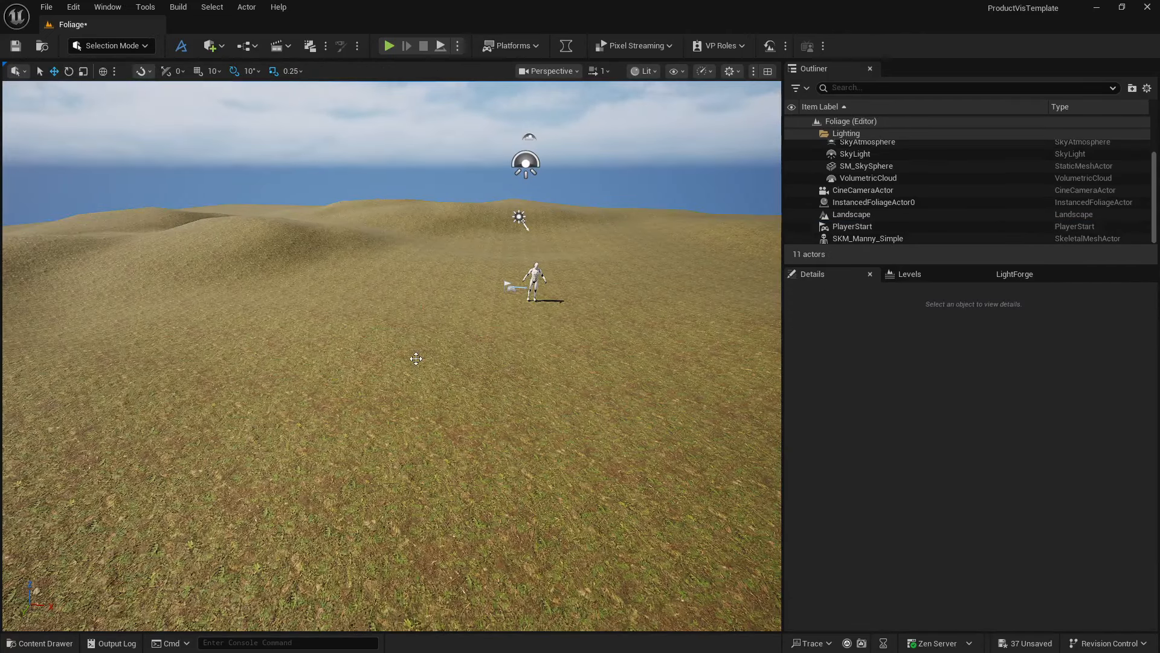
Step: Show the perspective and CineCameraActor views side by side, and select all eight foliage types in Foliage mode
{"action": "left_click", "coordinate": [519, 71]}
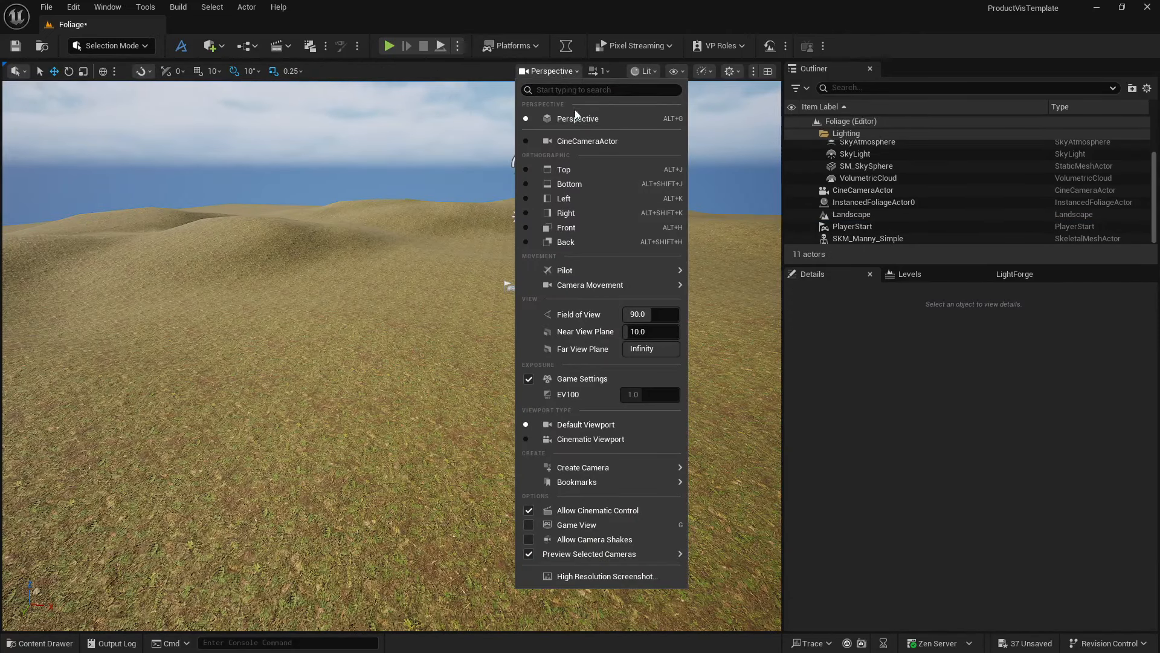
{"action": "left_click", "coordinate": [767, 71]}
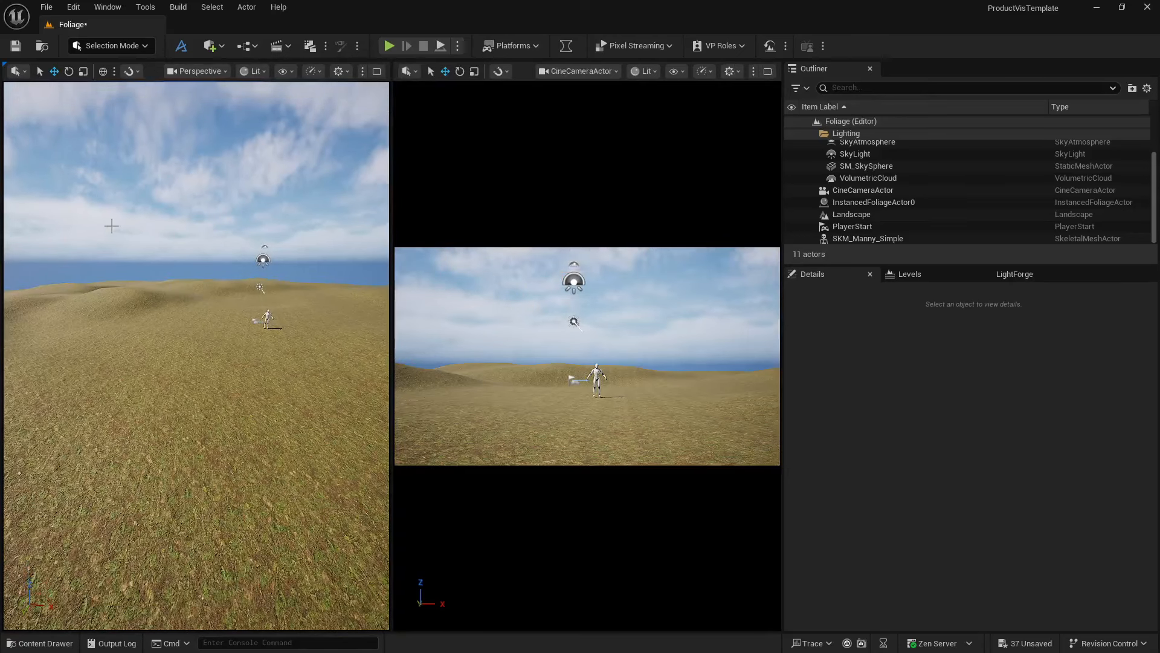
{"action": "left_click", "coordinate": [112, 46]}
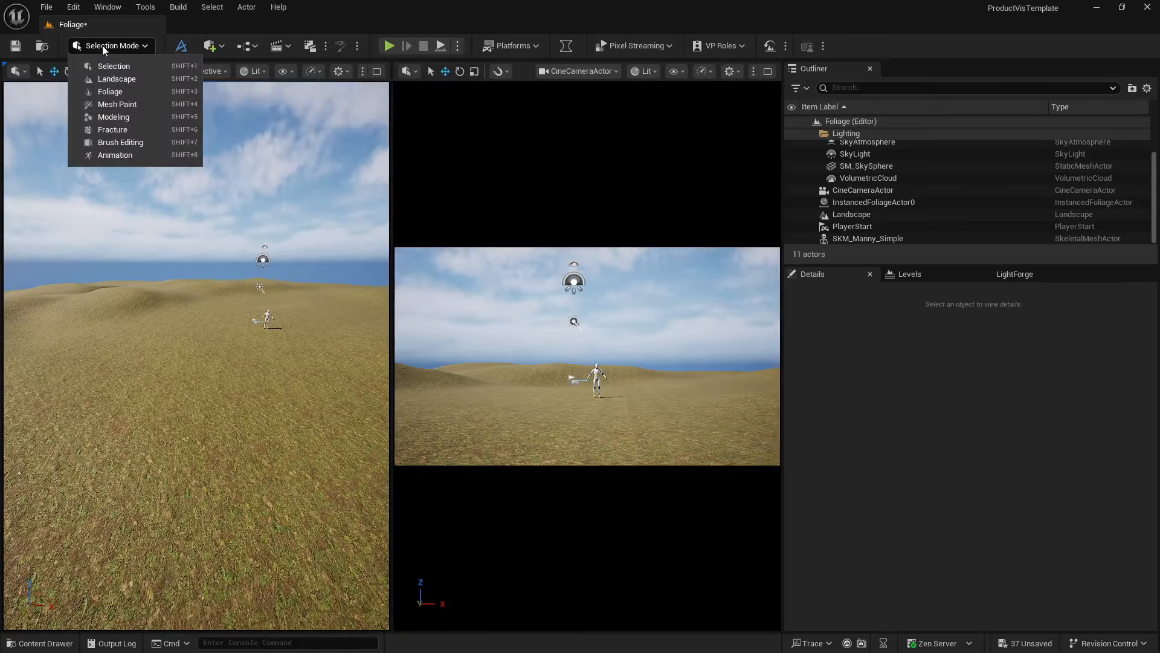
{"action": "left_click", "coordinate": [106, 92]}
{"action": "left_click", "coordinate": [18, 250]}
{"action": "left_click", "coordinate": [55, 287], "text": "shift"}
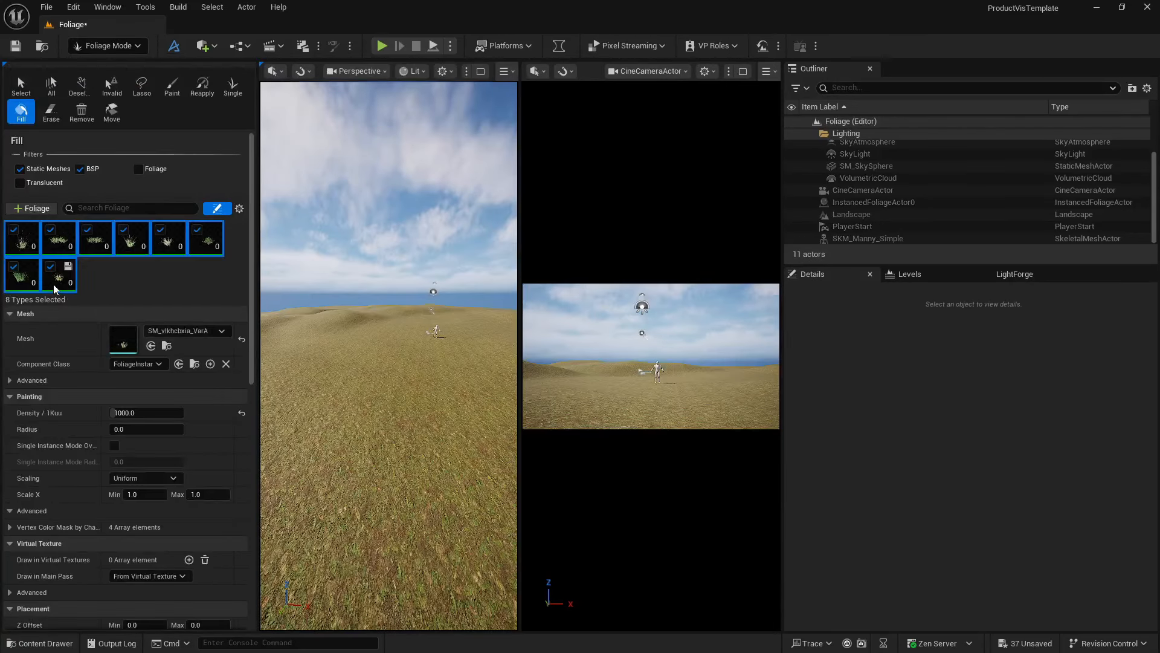
{"action": "right_click_drag", "start_coordinate": [390, 334], "coordinate": [361, 347]}
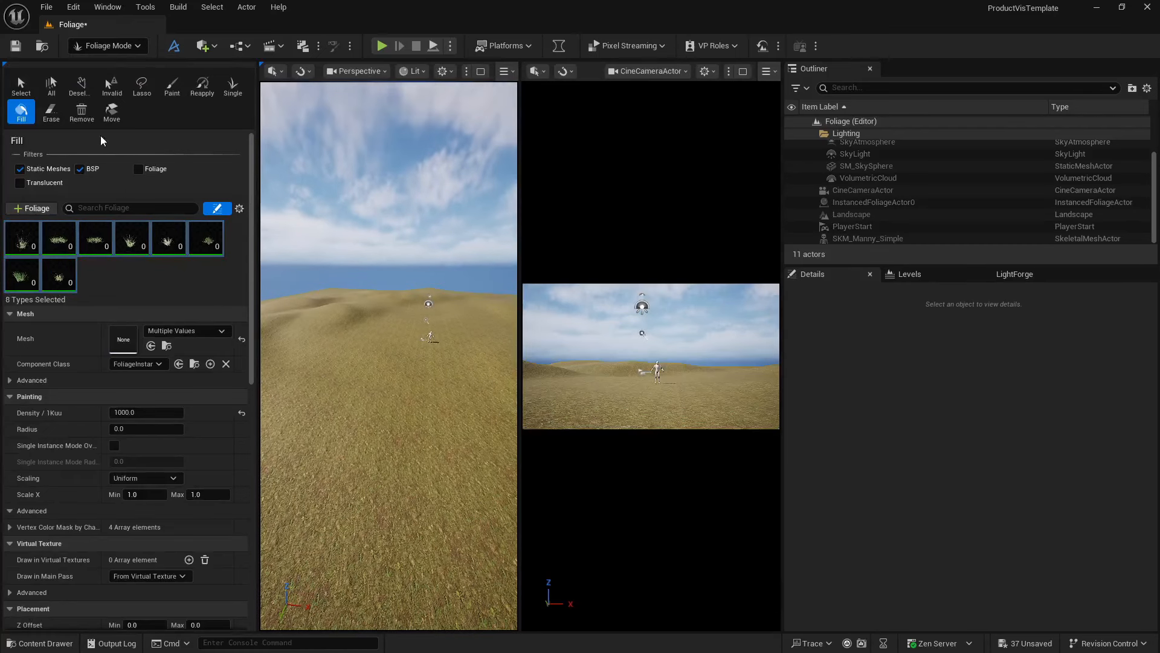
Step: Enlarge the Paint tool's brush size to about 939, paint a test stroke across the foreground, and undo the stroke
{"action": "left_click", "coordinate": [171, 86]}
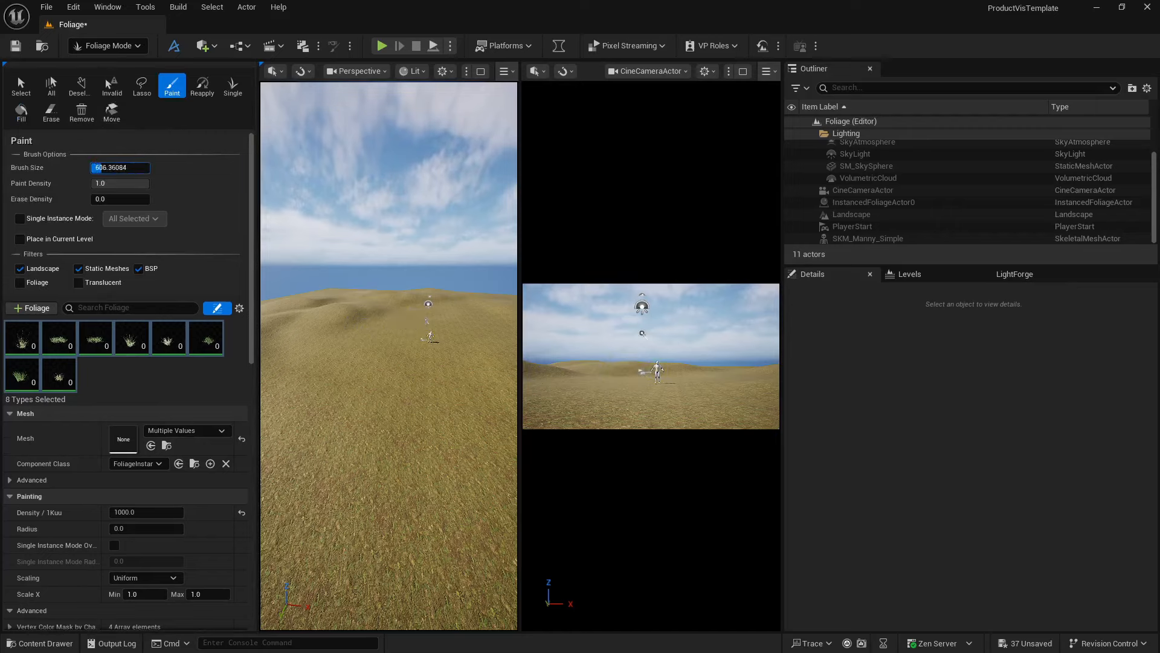
{"action": "left_click_drag", "start_coordinate": [115, 167], "coordinate": [139, 167]}
{"action": "mouse_move", "coordinate": [296, 339]}
{"action": "left_mouse_down"}
{"action": "mouse_move", "coordinate": [319, 367]}
{"action": "mouse_move", "coordinate": [321, 413]}
{"action": "left_mouse_up"}
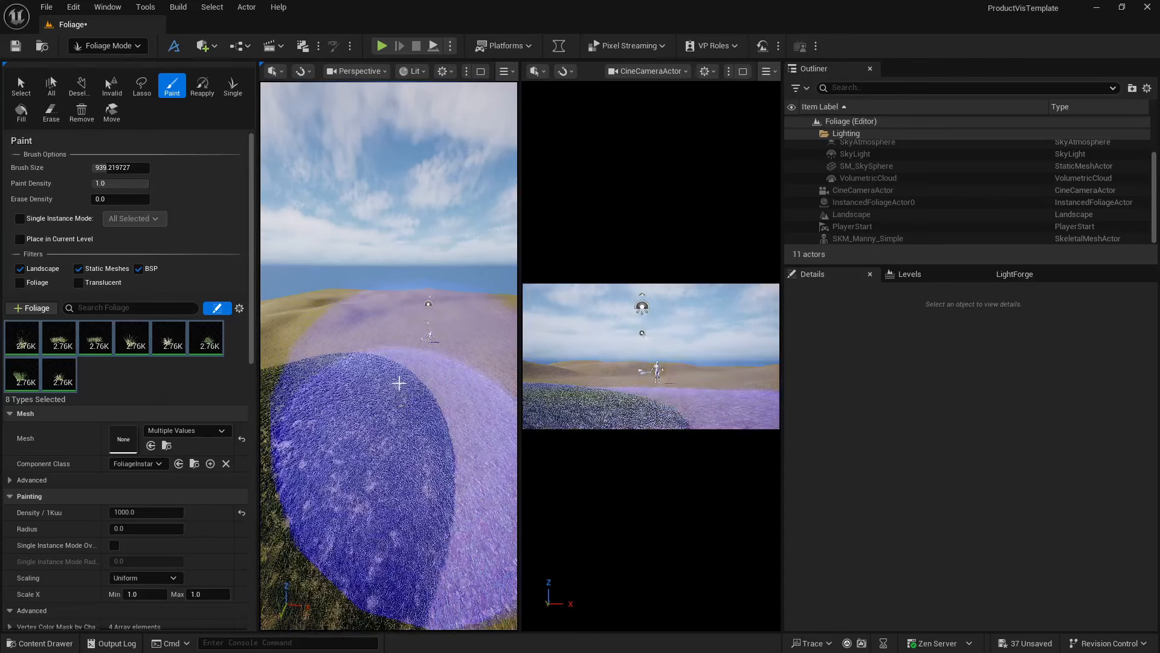
{"action": "key", "text": "ctrl+z"}
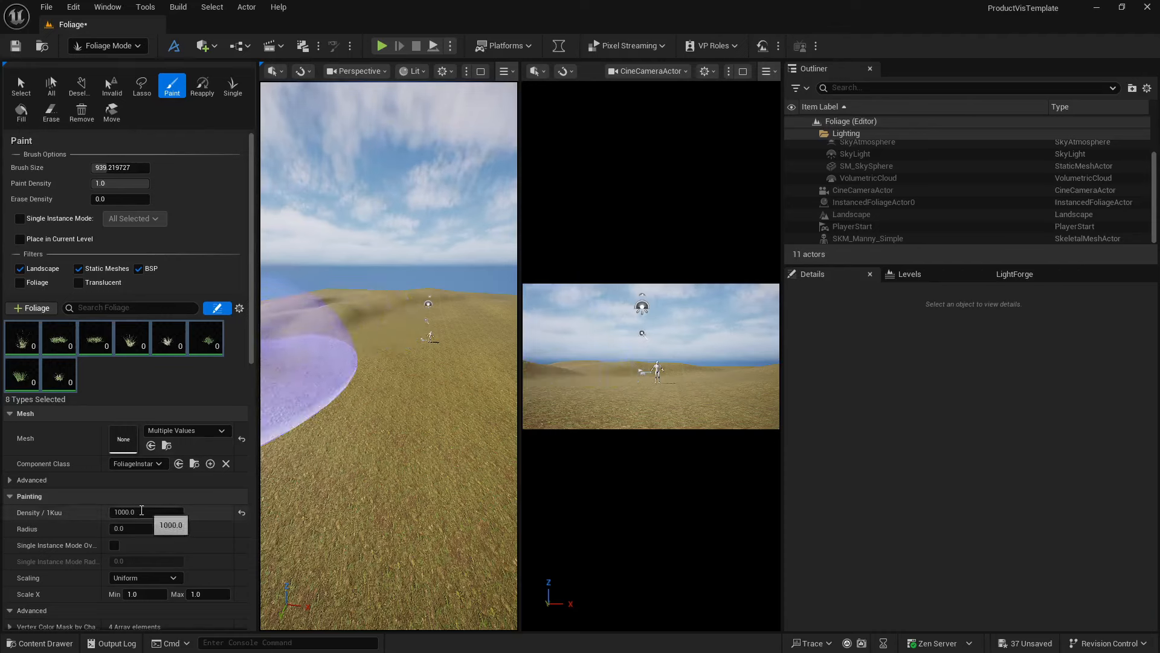
Step: Set the Density / 1Kuu of the selected foliage types to 300 and paint foliage across the landscape's foreground
{"action": "left_click", "coordinate": [142, 512]}
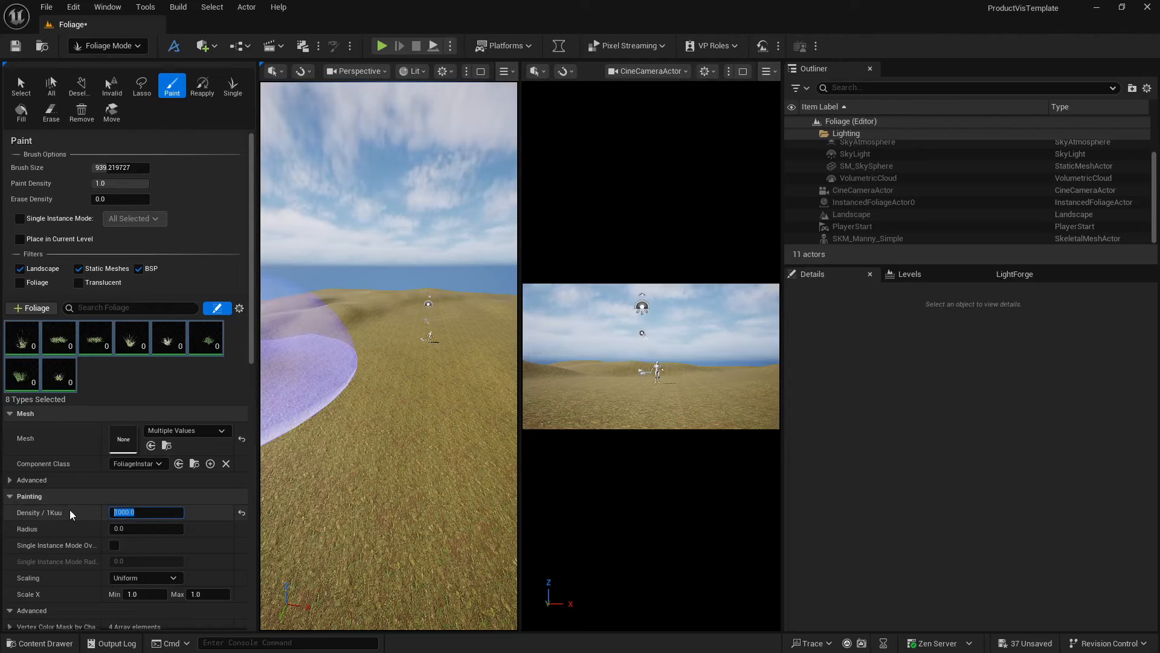
{"action": "type", "text": "300"}
{"action": "key", "text": "Return"}
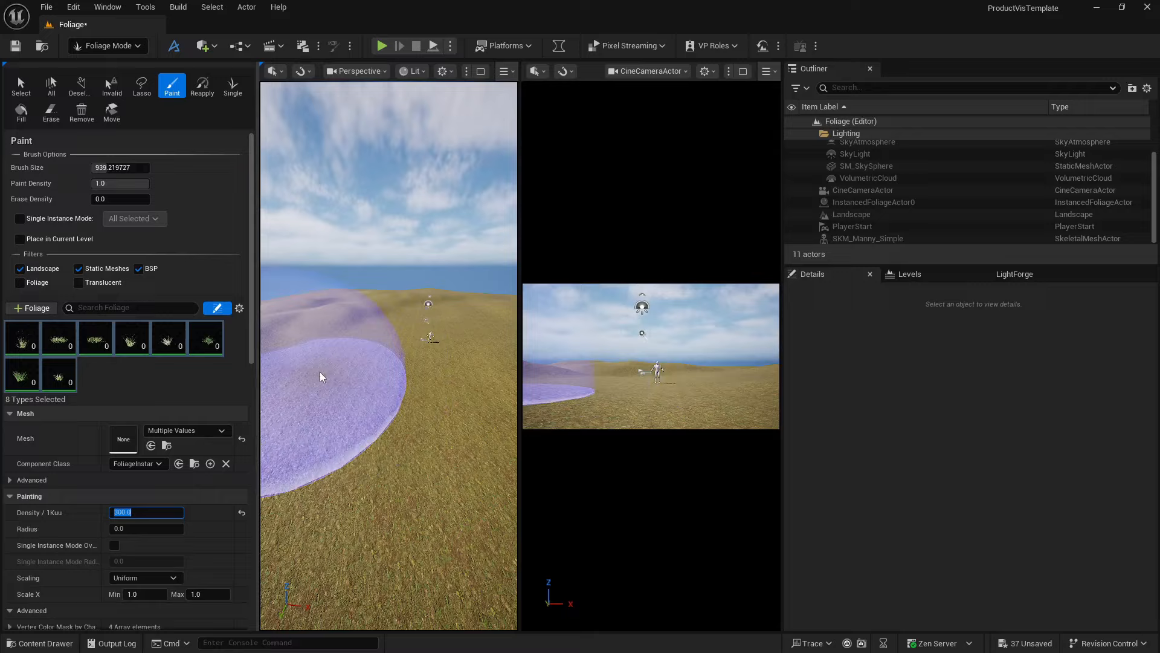
{"action": "mouse_move", "coordinate": [320, 372]}
{"action": "left_mouse_down"}
{"action": "mouse_move", "coordinate": [348, 394]}
{"action": "mouse_move", "coordinate": [459, 388]}
{"action": "left_mouse_up"}
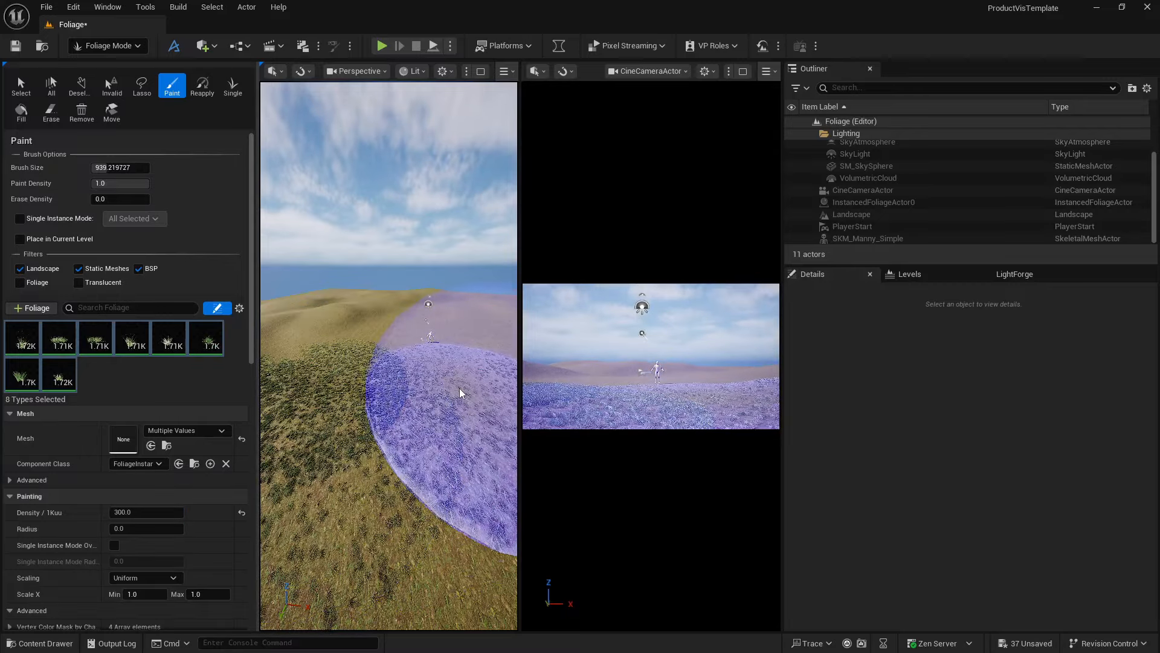
Step: Paint the selected foliage types across the midground and the distant hills of the landscape
{"action": "mouse_move", "coordinate": [430, 362]}
{"action": "right_mouse_down"}
{"action": "mouse_move", "coordinate": [472, 357]}
{"action": "mouse_move", "coordinate": [459, 394]}
{"action": "right_mouse_up"}
{"action": "key", "text": "s"}
{"action": "mouse_move", "coordinate": [310, 350]}
{"action": "left_mouse_down"}
{"action": "mouse_move", "coordinate": [370, 311]}
{"action": "mouse_move", "coordinate": [420, 314]}
{"action": "mouse_move", "coordinate": [423, 329]}
{"action": "mouse_move", "coordinate": [401, 292]}
{"action": "mouse_move", "coordinate": [414, 278]}
{"action": "mouse_move", "coordinate": [321, 279]}
{"action": "mouse_move", "coordinate": [393, 269]}
{"action": "mouse_move", "coordinate": [297, 304]}
{"action": "left_mouse_up"}
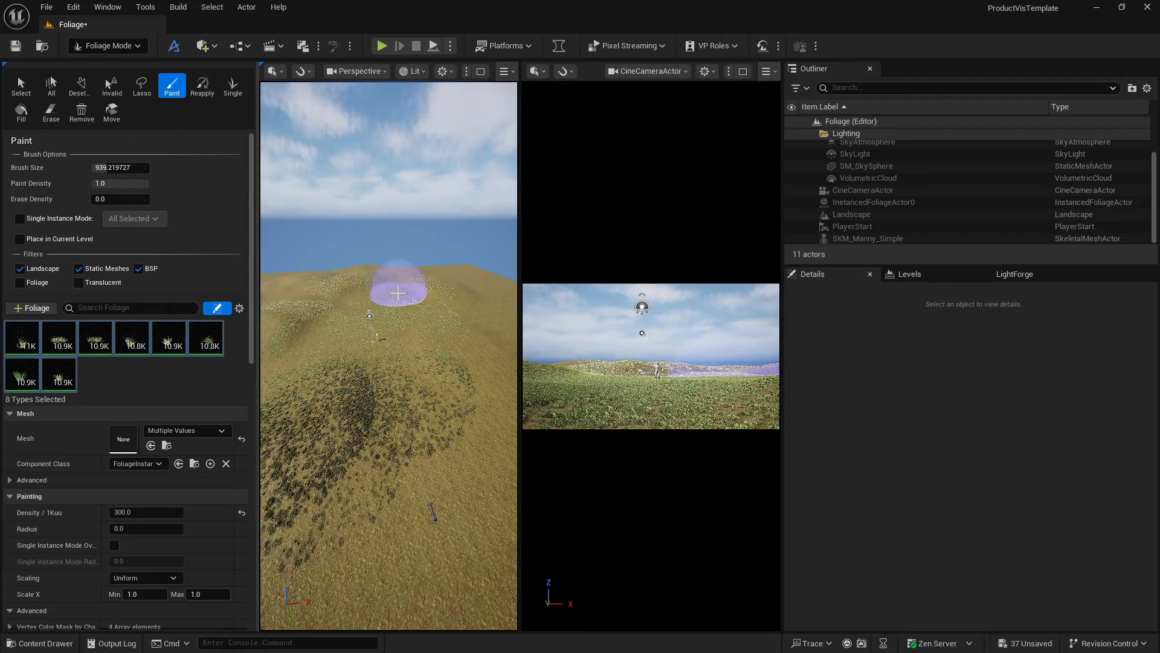
{"action": "right_click_drag", "start_coordinate": [415, 275], "coordinate": [391, 290]}
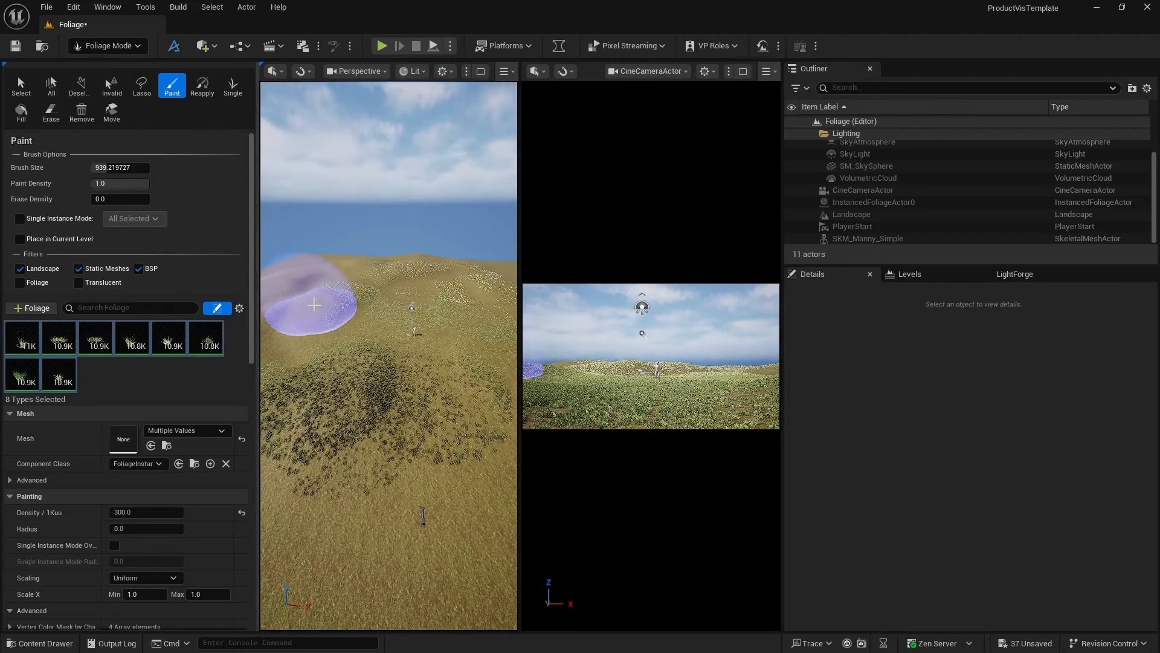
{"action": "mouse_move", "coordinate": [310, 301]}
{"action": "left_mouse_down"}
{"action": "mouse_move", "coordinate": [269, 316]}
{"action": "mouse_move", "coordinate": [345, 313]}
{"action": "mouse_move", "coordinate": [430, 251]}
{"action": "mouse_move", "coordinate": [277, 272]}
{"action": "mouse_move", "coordinate": [377, 260]}
{"action": "mouse_move", "coordinate": [311, 259]}
{"action": "mouse_move", "coordinate": [389, 272]}
{"action": "left_mouse_up"}
{"action": "mouse_move", "coordinate": [388, 272]}
{"action": "right_mouse_down"}
{"action": "mouse_move", "coordinate": [373, 279]}
{"action": "mouse_move", "coordinate": [357, 266]}
{"action": "mouse_move", "coordinate": [360, 283]}
{"action": "mouse_move", "coordinate": [381, 292]}
{"action": "mouse_move", "coordinate": [383, 266]}
{"action": "right_mouse_up"}
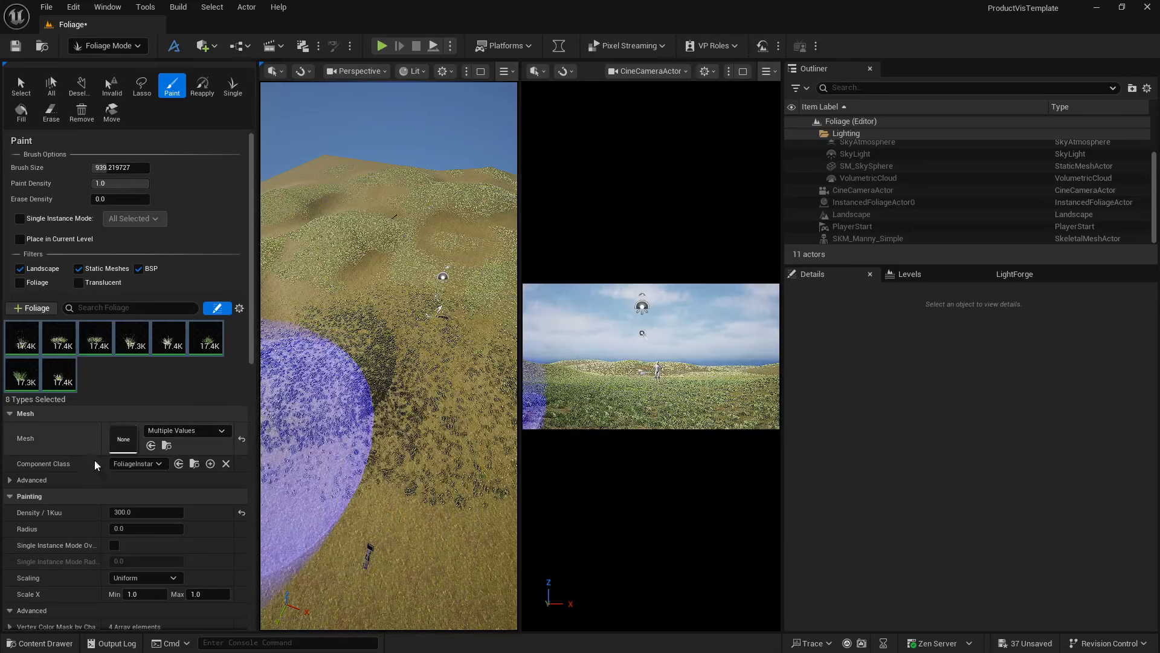
Step: Set the Density / 1Kuu of the selected foliage types to 400 and paint more foliage across the landscape
{"action": "type", "text": "400"}
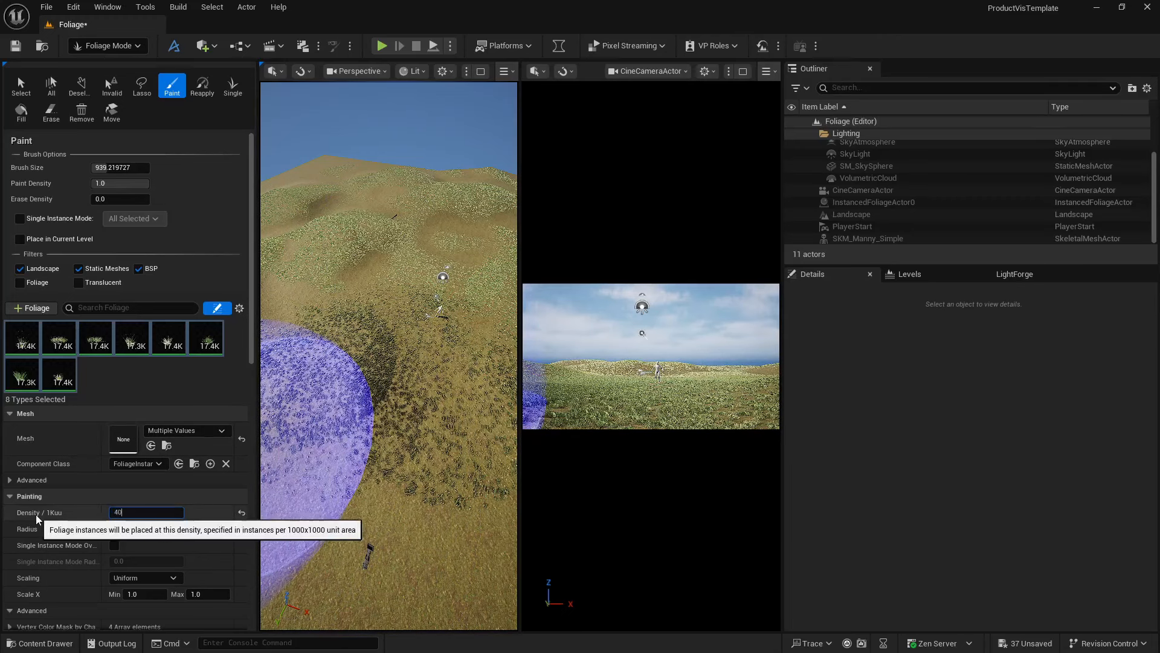
{"action": "key", "text": "Return"}
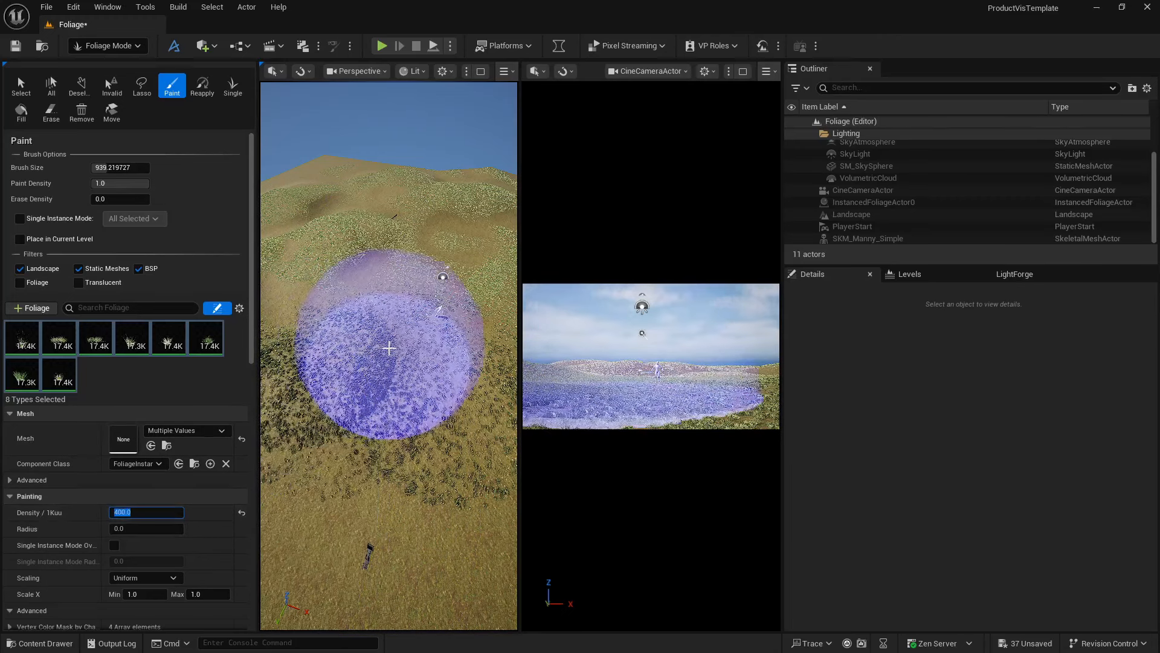
{"action": "mouse_move", "coordinate": [321, 309]}
{"action": "left_mouse_down"}
{"action": "mouse_move", "coordinate": [345, 365]}
{"action": "mouse_move", "coordinate": [373, 390]}
{"action": "mouse_move", "coordinate": [423, 383]}
{"action": "mouse_move", "coordinate": [368, 357]}
{"action": "left_mouse_up"}
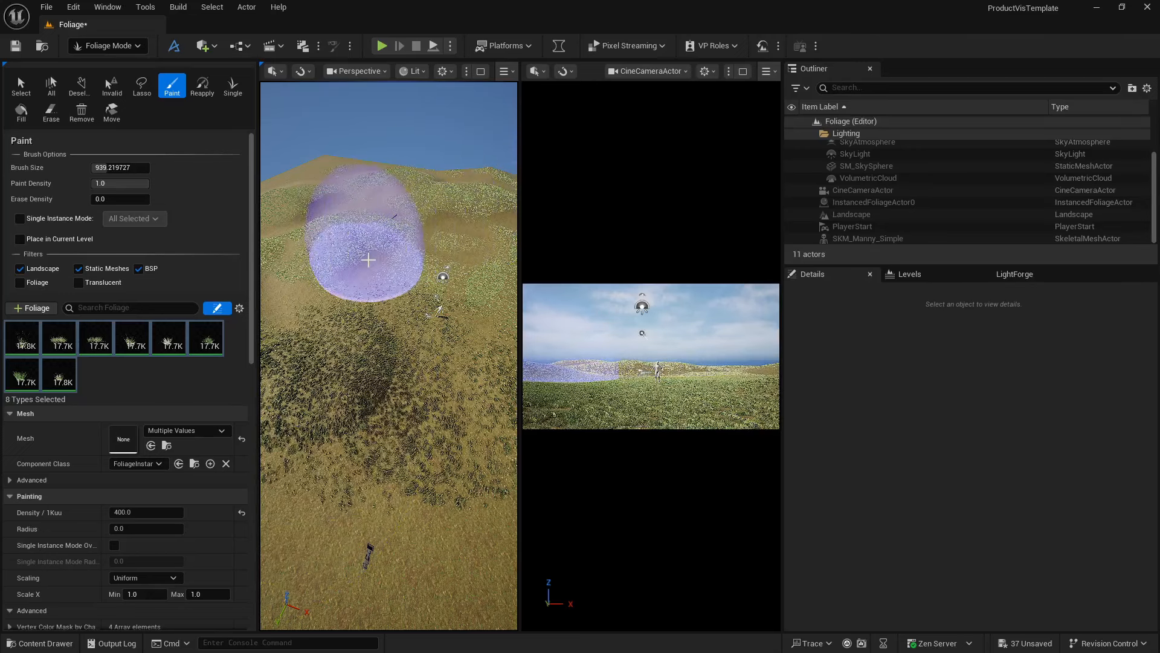
{"action": "right_click_drag", "start_coordinate": [424, 217], "coordinate": [483, 217]}
{"action": "mouse_move", "coordinate": [425, 217]}
{"action": "left_mouse_down"}
{"action": "mouse_move", "coordinate": [455, 234]}
{"action": "mouse_move", "coordinate": [451, 222]}
{"action": "mouse_move", "coordinate": [350, 206]}
{"action": "left_mouse_up"}
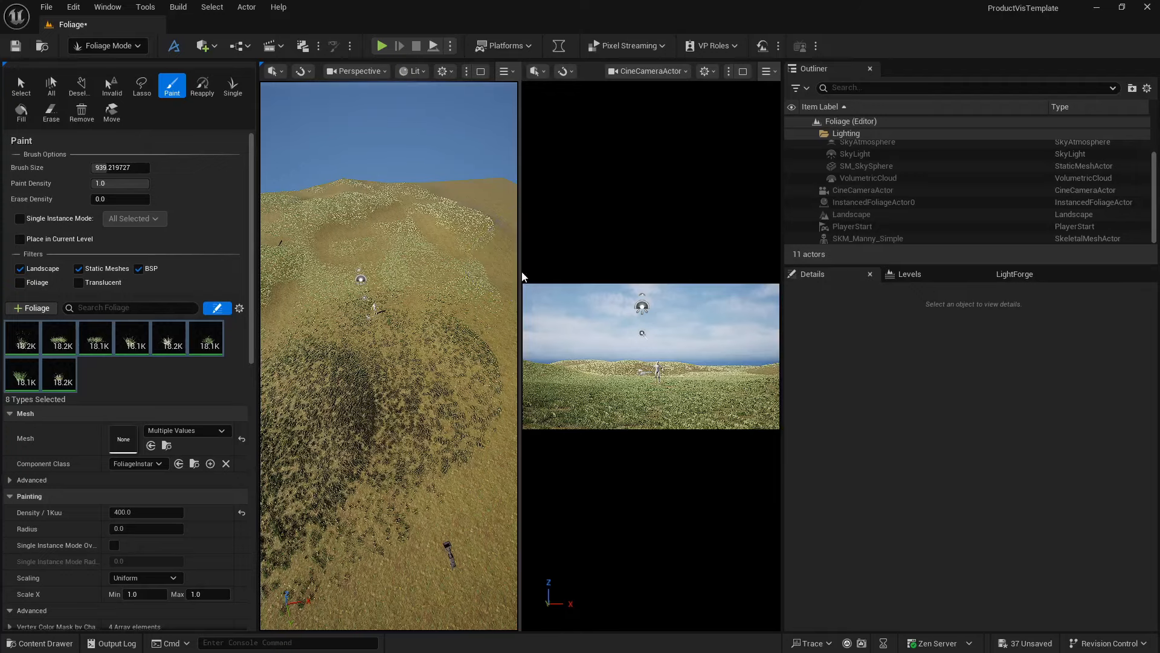
Step: Enlarge the CineCameraActor view and run the console command r.ForceLOD 0
{"action": "left_click_drag", "start_coordinate": [519, 275], "coordinate": [296, 281]}
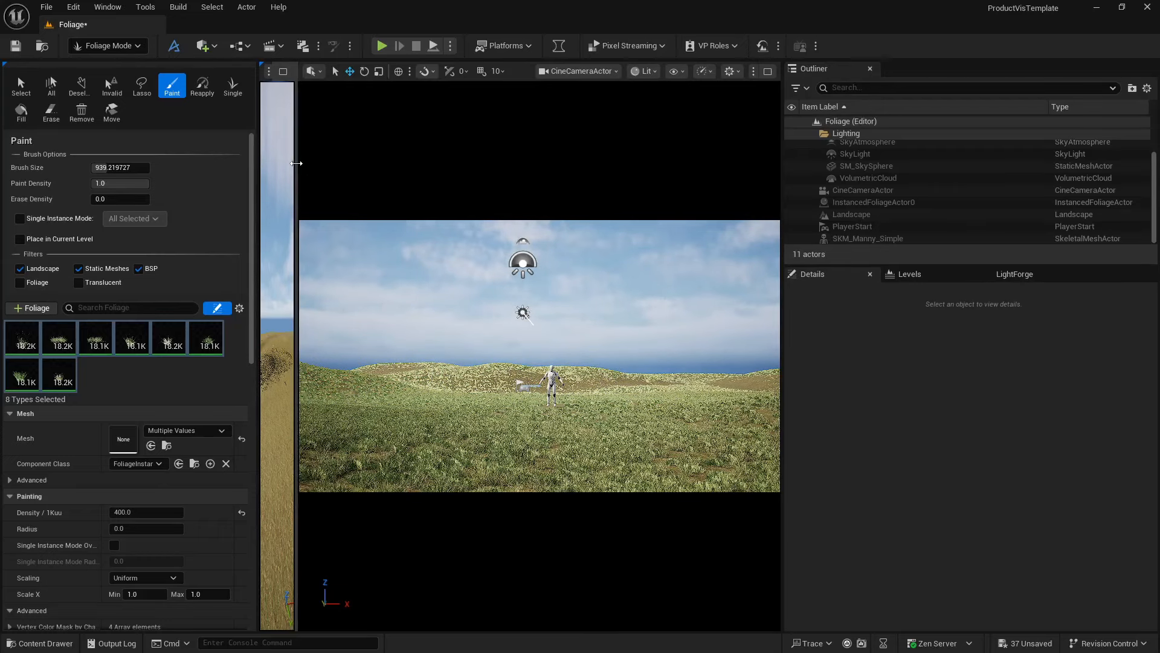
{"action": "left_click", "coordinate": [258, 643]}
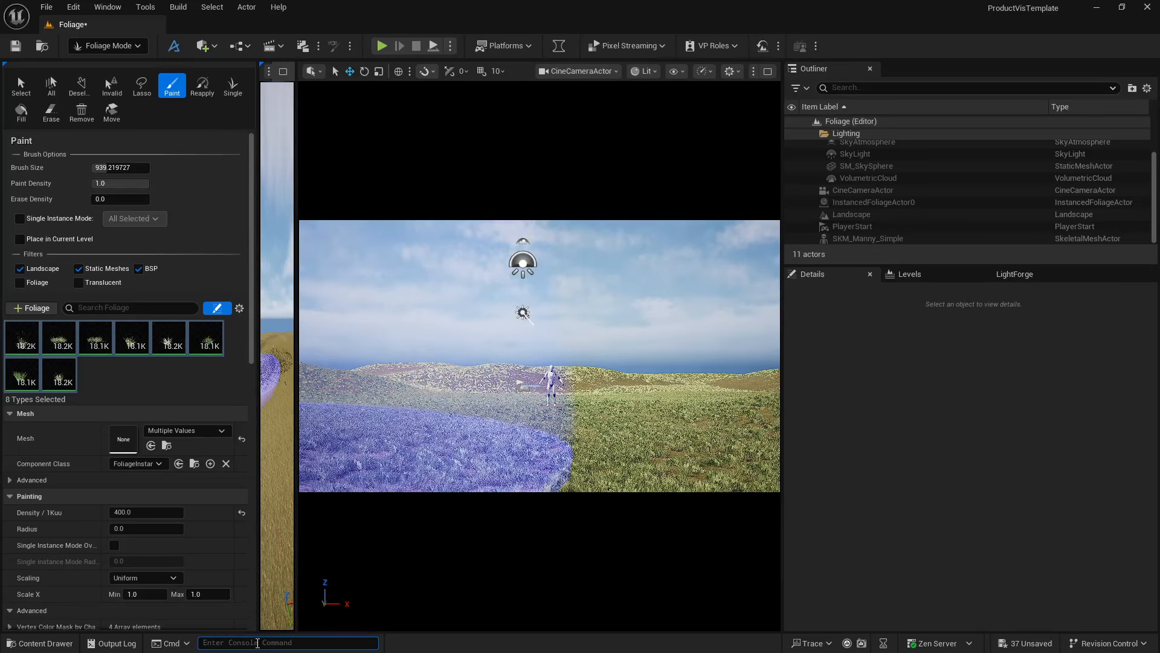
{"action": "type", "text": "r."}
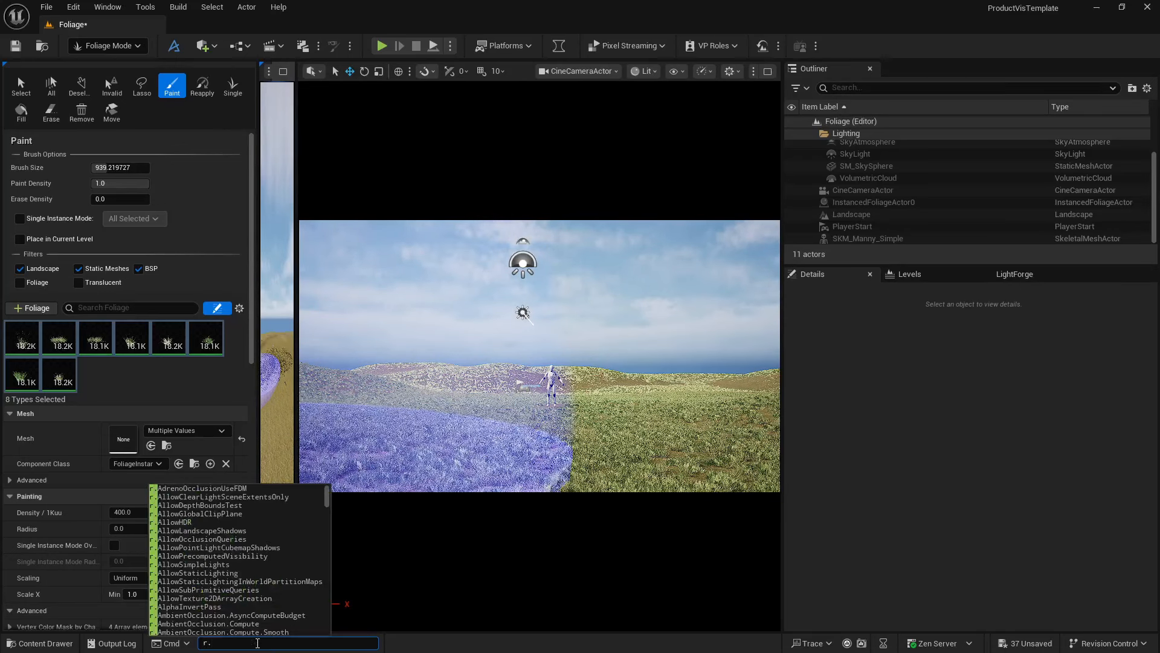
{"action": "type", "text": "forcelo"}
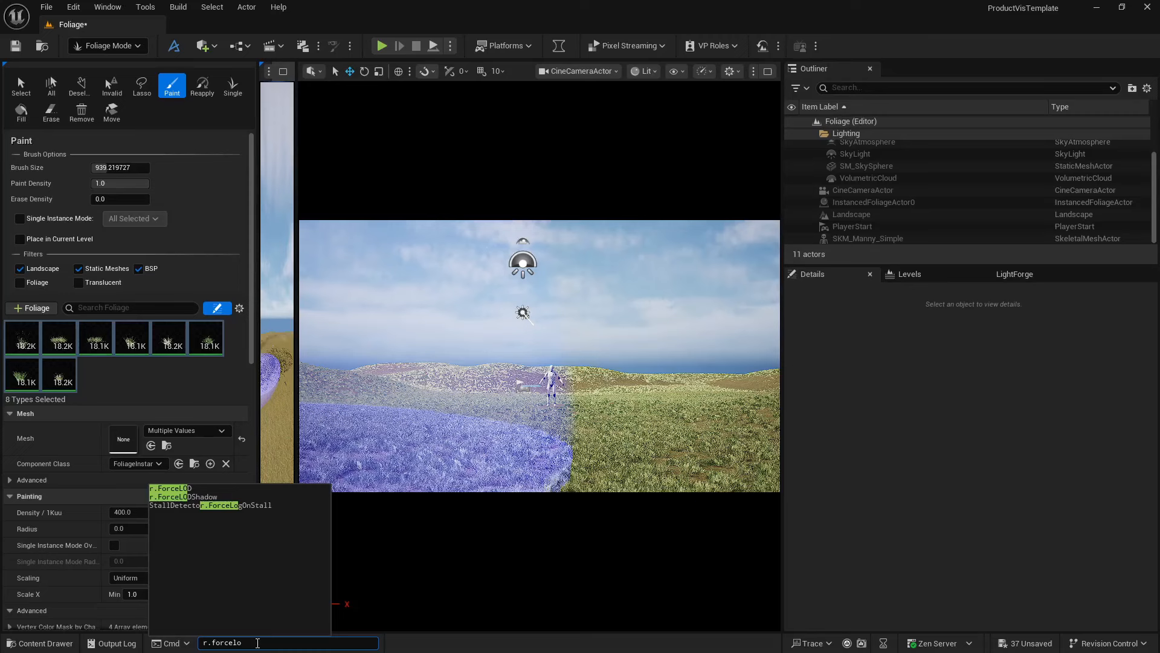
{"action": "key", "text": "BackSpace"}
{"action": "key", "text": "BackSpace"}
{"action": "key", "text": "BackSpace"}
{"action": "key", "text": "BackSpace"}
{"action": "key", "text": "BackSpace"}
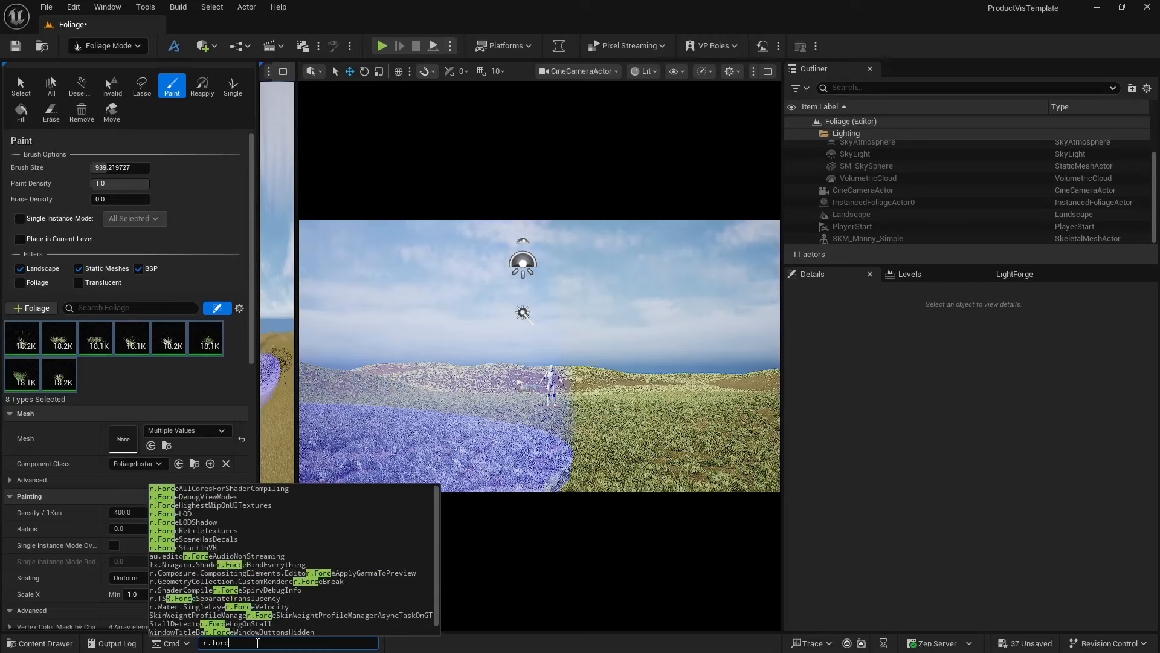
{"action": "type", "text": "ol"}
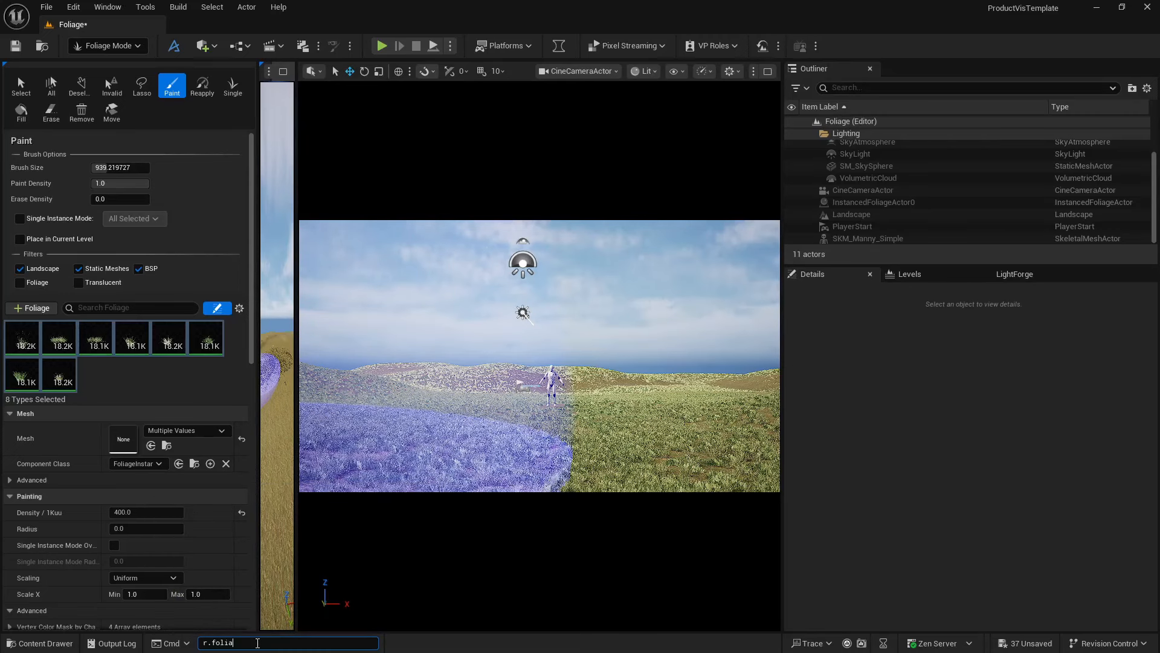
{"action": "type", "text": "ia"}
{"action": "key", "text": "BackSpace"}
{"action": "key", "text": "BackSpace"}
{"action": "key", "text": "BackSpace"}
{"action": "type", "text": "rcel"}
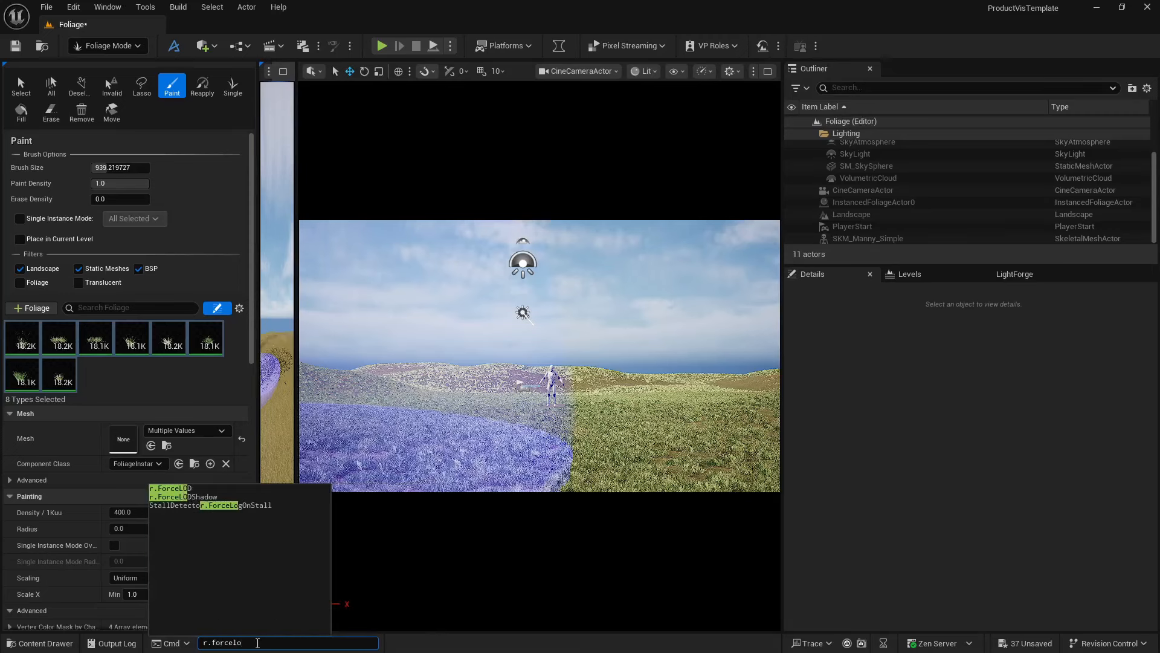
{"action": "type", "text": "o"}
{"action": "key", "text": "Tab"}
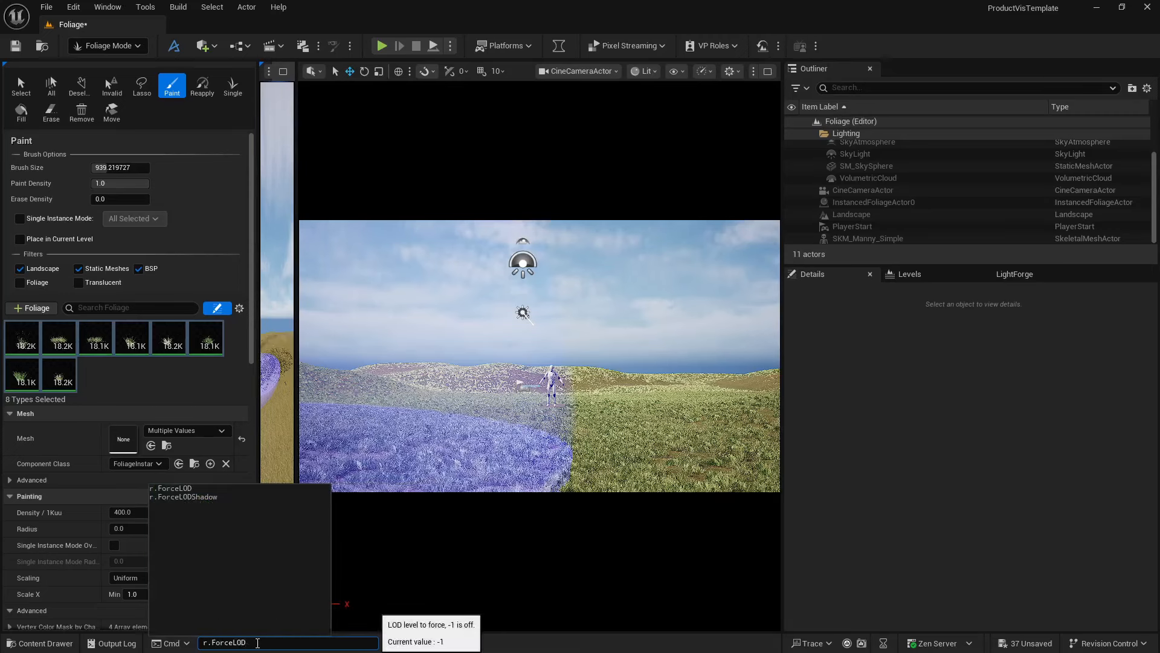
{"action": "type", "text": "0"}
{"action": "key", "text": "Return"}
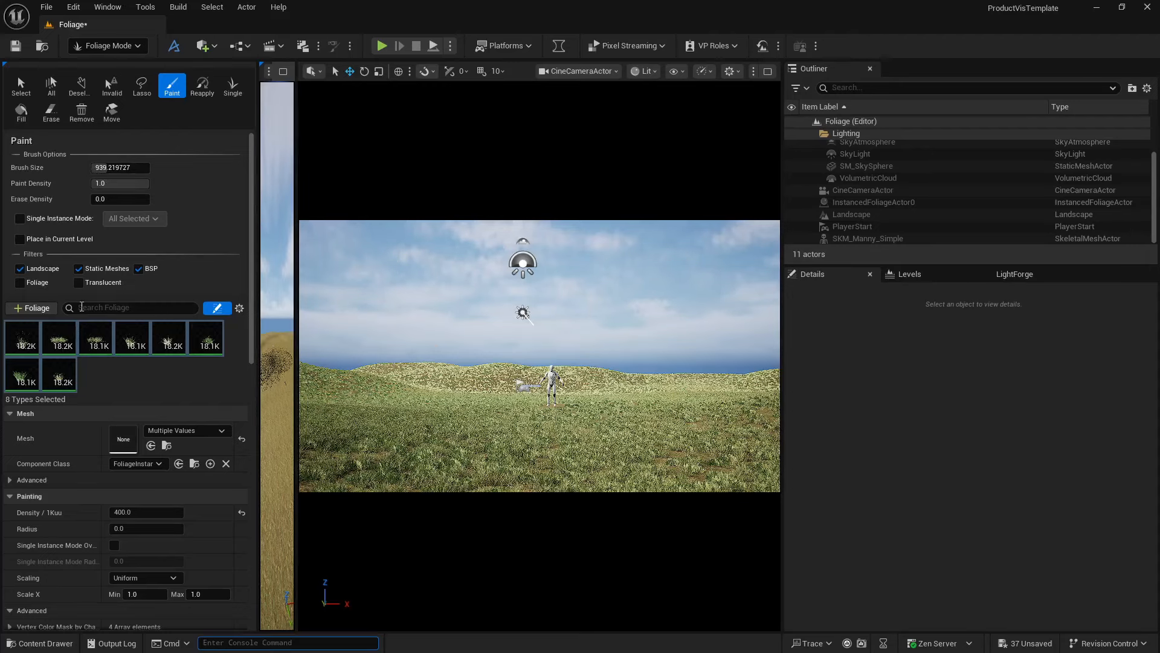
Step: Switch to the Fab window and search its products for "tree"
{"action": "key", "text": "alt+Tab"}
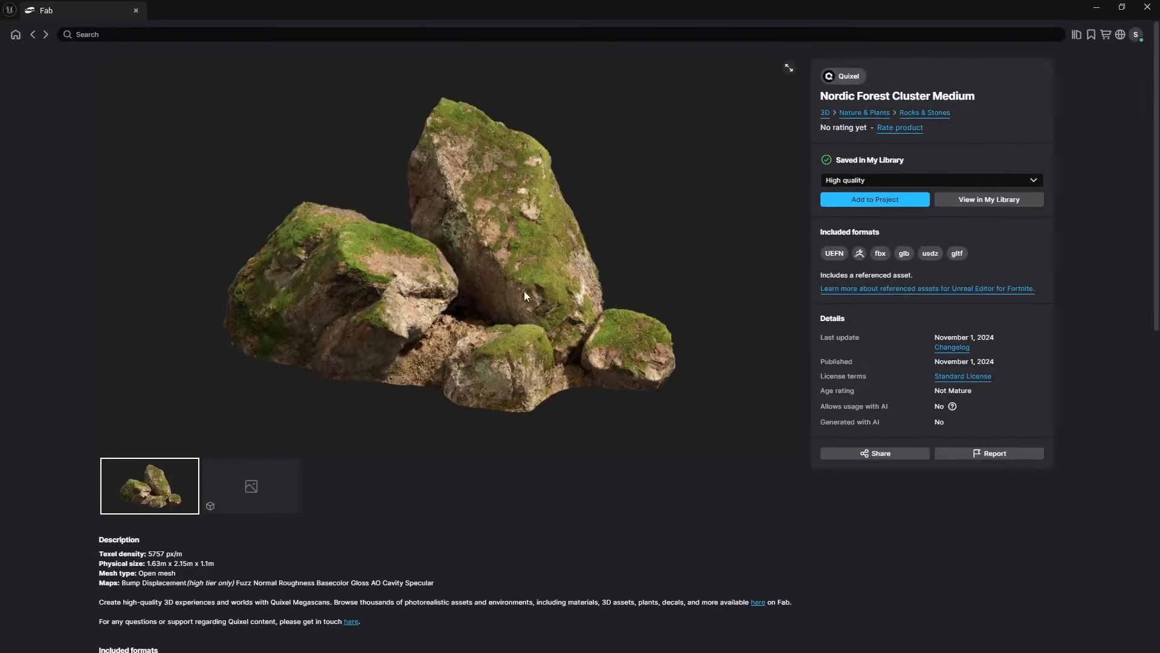
{"action": "left_click", "coordinate": [32, 39]}
{"action": "left_click", "coordinate": [129, 36]}
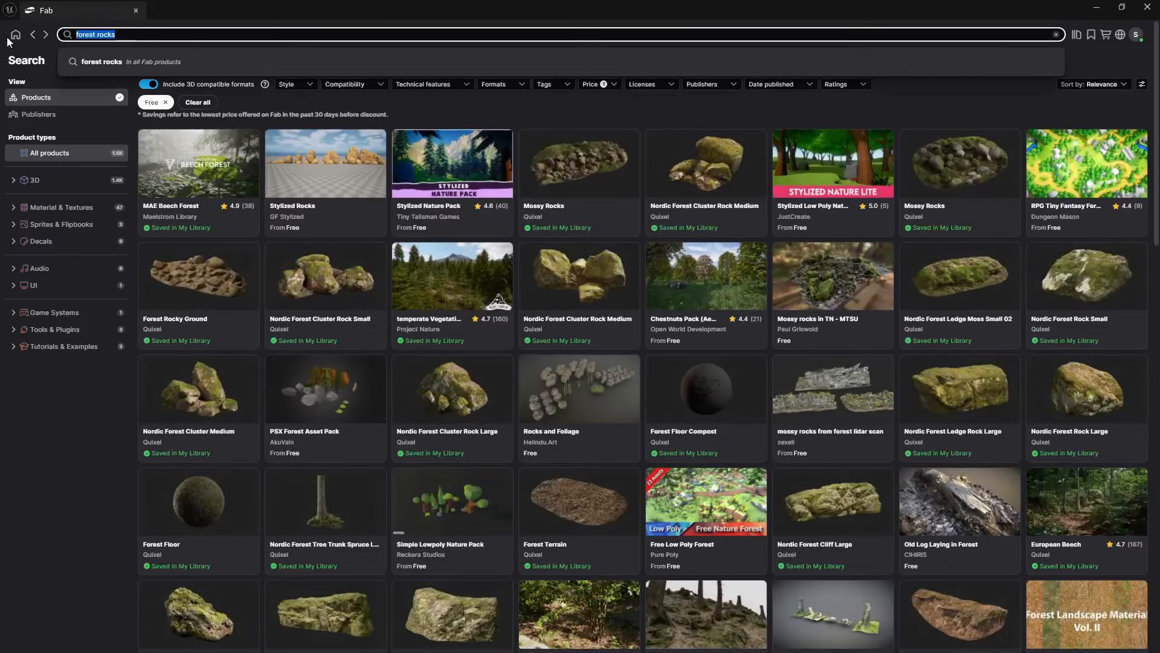
{"action": "type", "text": "tree"}
{"action": "key", "text": "Return"}
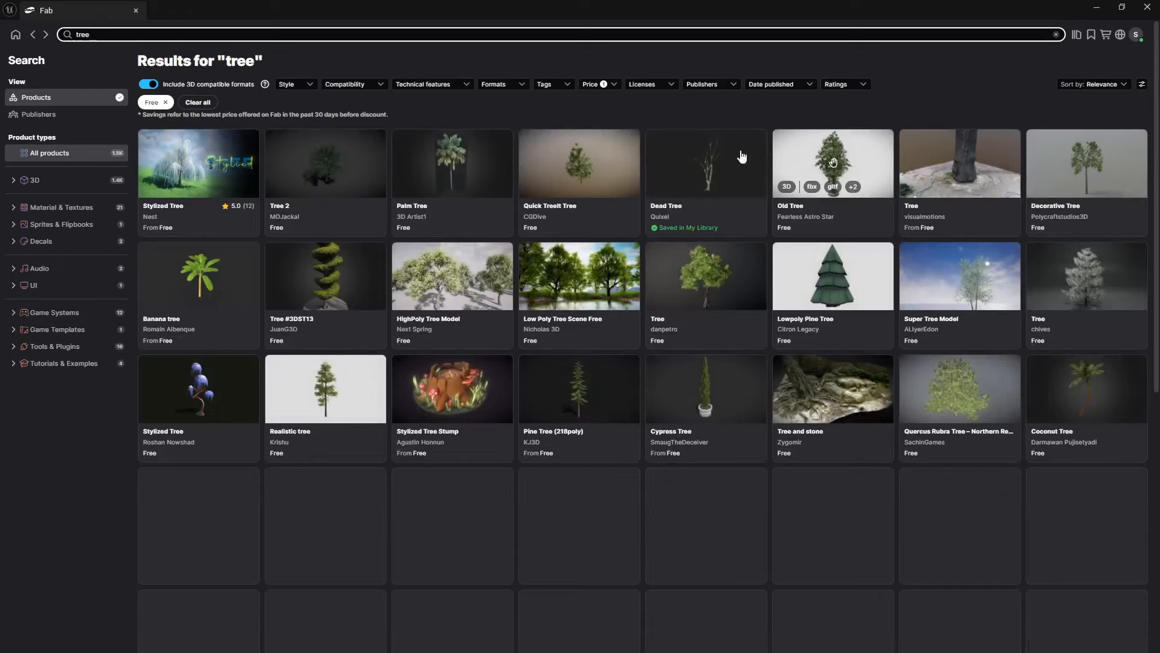
Step: Add the free Quick TreeIt Tree asset to the project and minimize the Fab window
{"action": "left_click", "coordinate": [571, 162]}
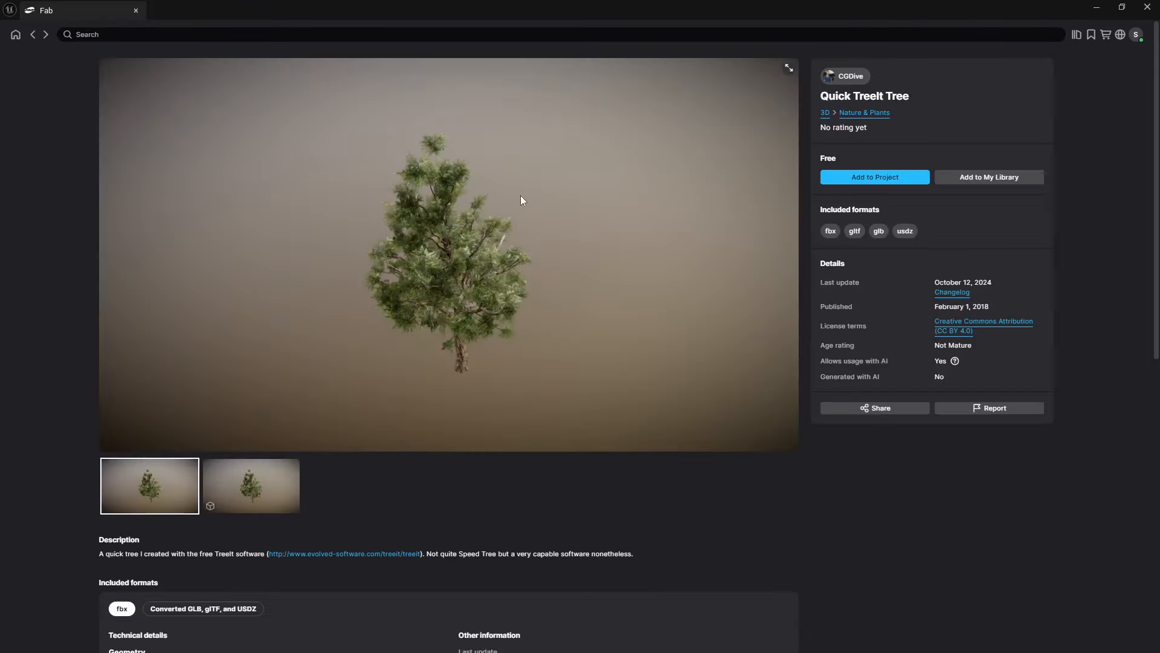
{"action": "left_click", "coordinate": [876, 179]}
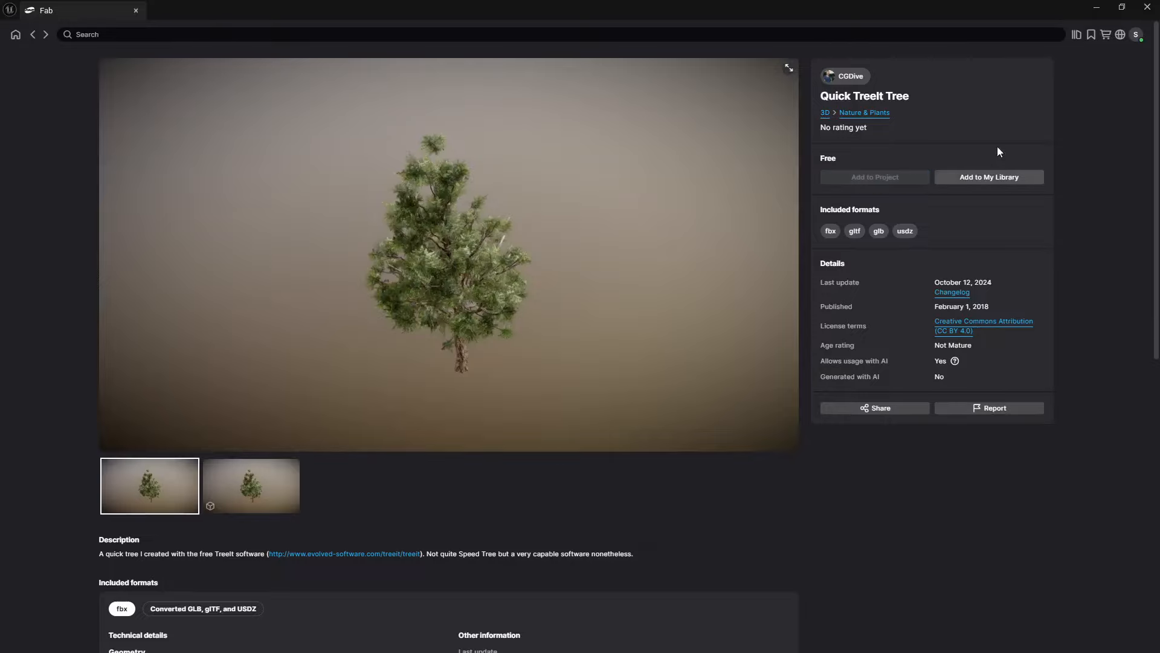
{"action": "left_click", "coordinate": [1097, 9]}
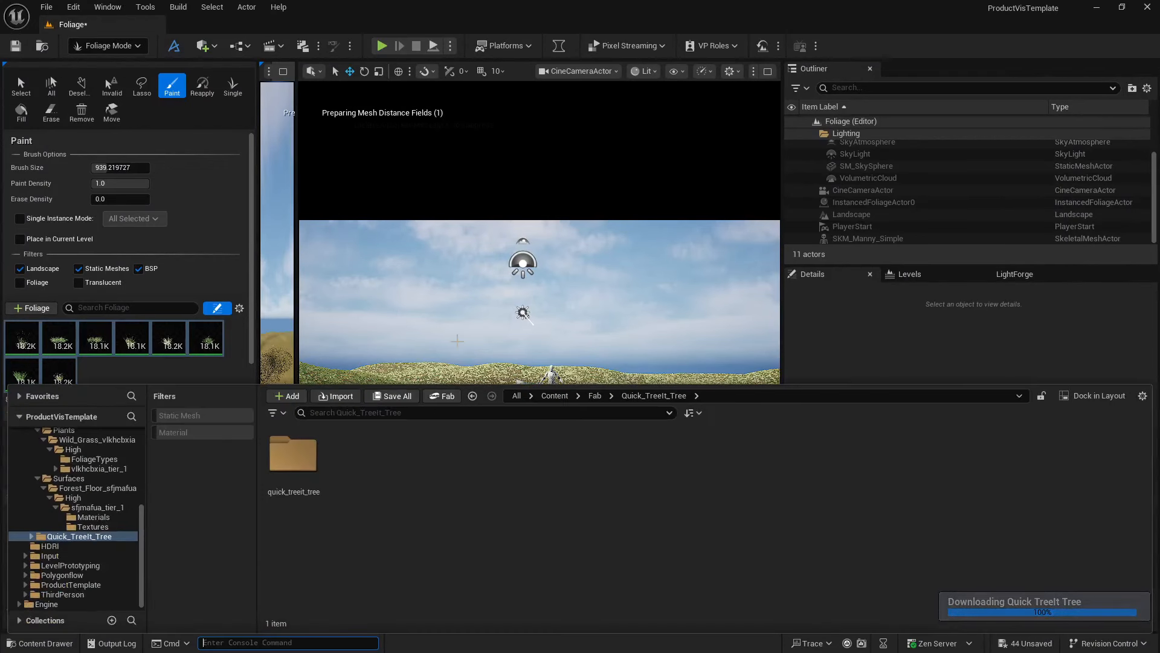
Step: Add the quick_treeit_tree mesh from its StaticMeshes folder to the foliage palette
{"action": "double_click", "coordinate": [281, 463]}
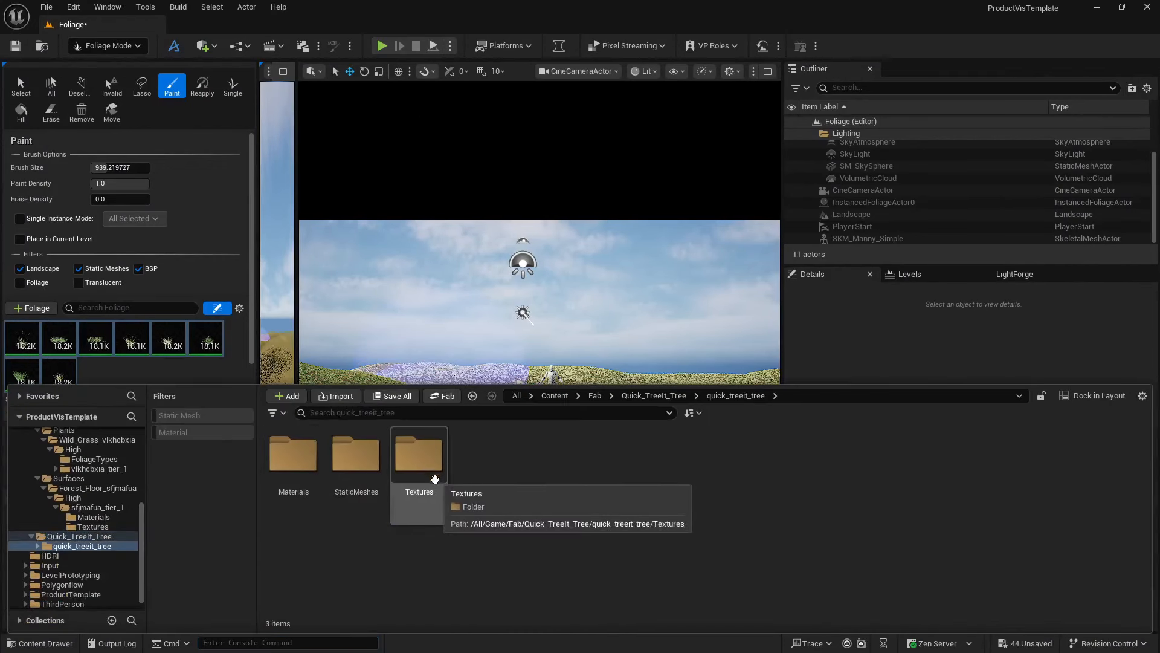
{"action": "left_click", "coordinate": [356, 476]}
{"action": "double_click", "coordinate": [356, 475]}
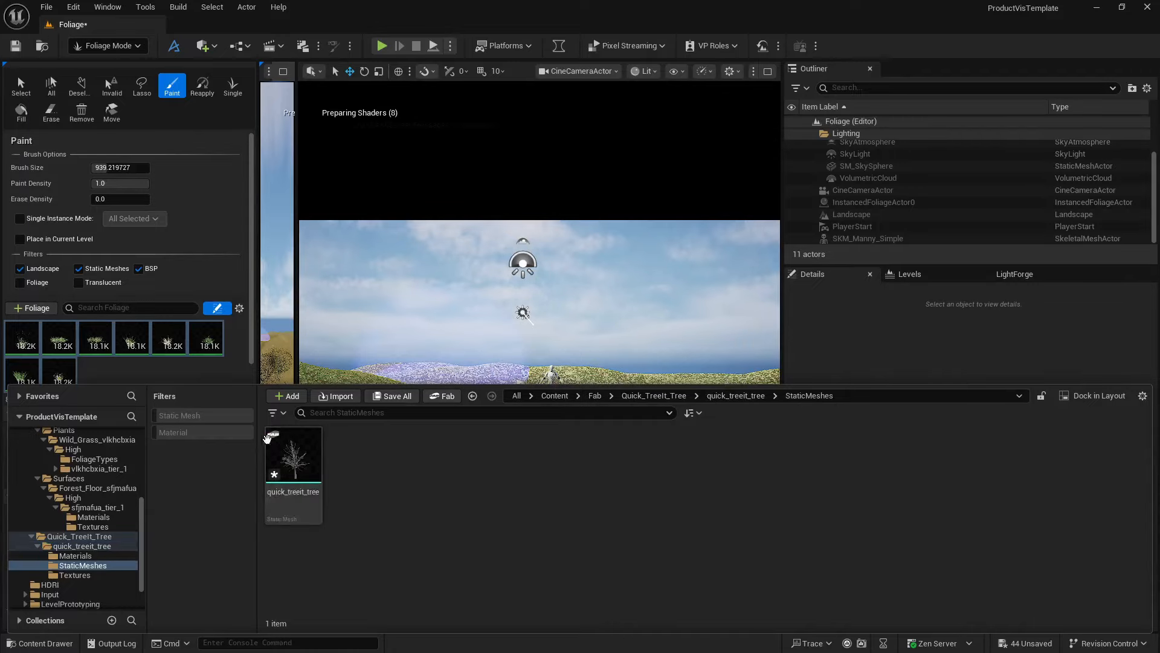
{"action": "left_click_drag", "start_coordinate": [293, 462], "coordinate": [171, 363]}
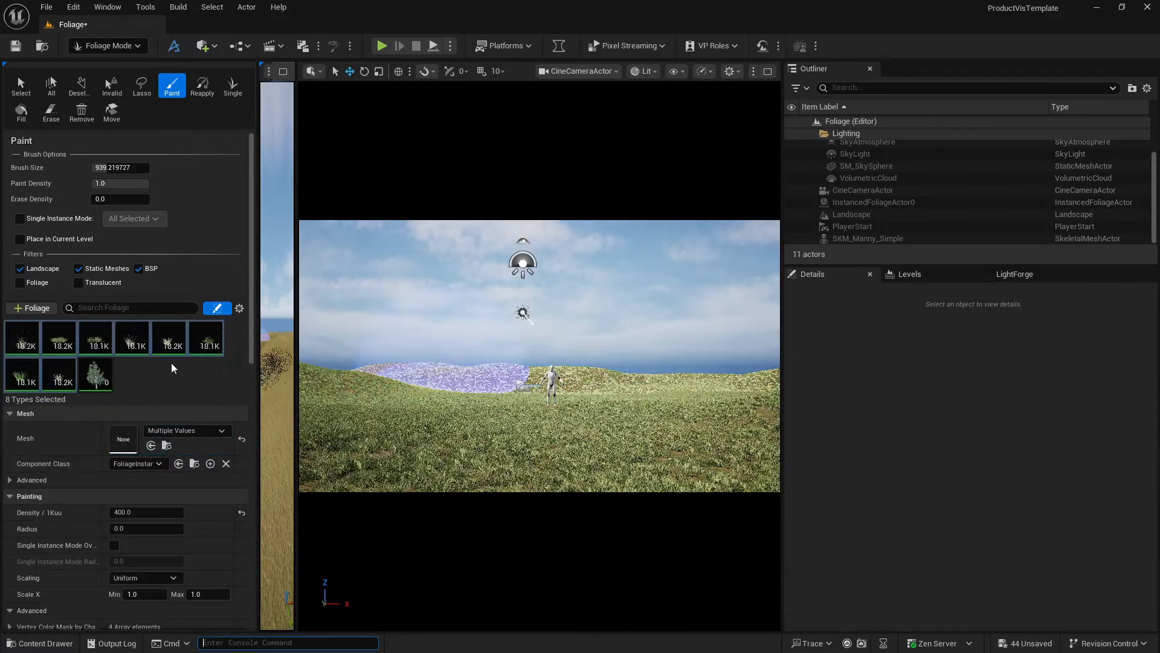
Step: Select only the quick_treeit_tree foliage type, widen the perspective view, and undo the tree strokes tested in each view
{"action": "left_click", "coordinate": [91, 373]}
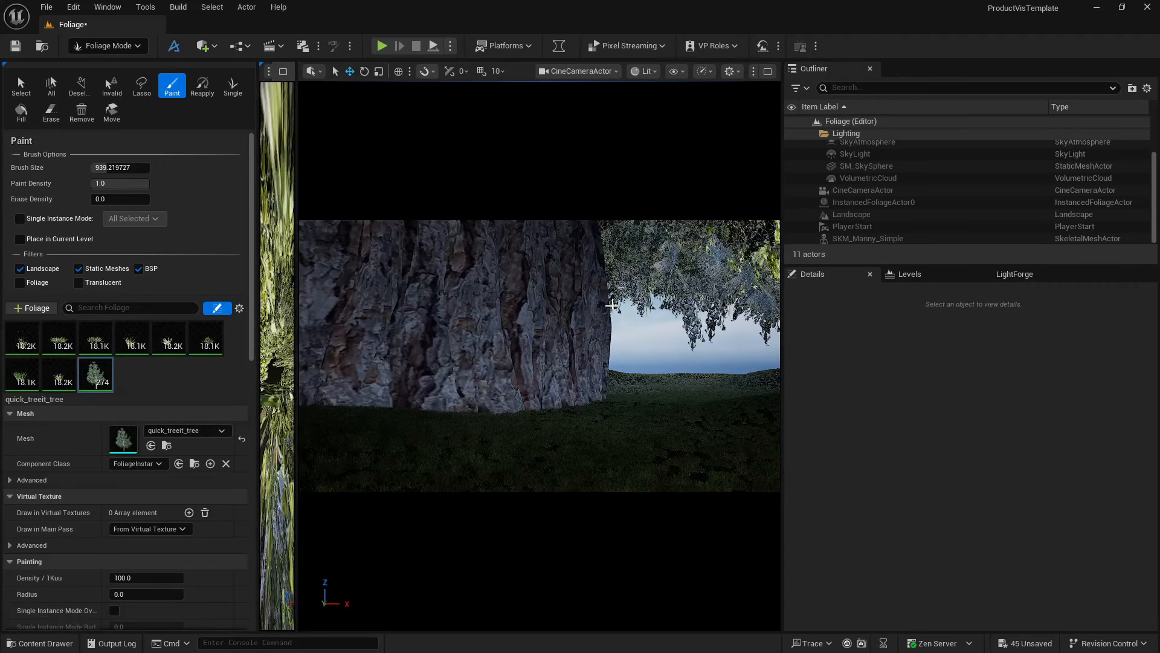
{"action": "key", "text": "ctrl+z"}
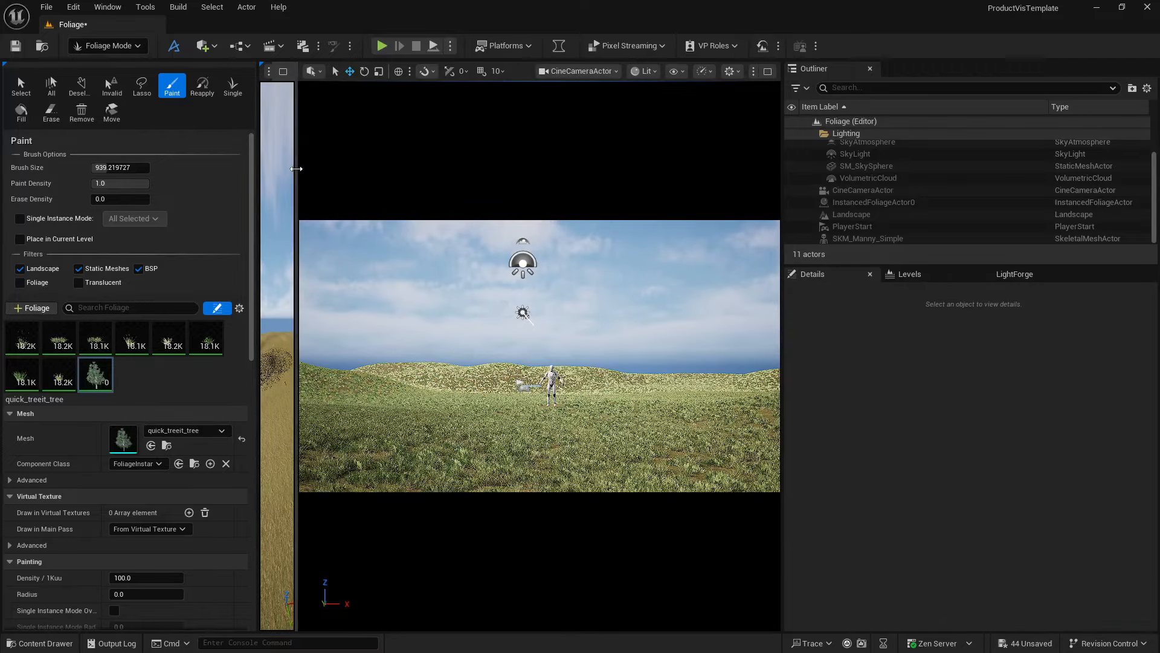
{"action": "left_click_drag", "start_coordinate": [298, 173], "coordinate": [550, 257]}
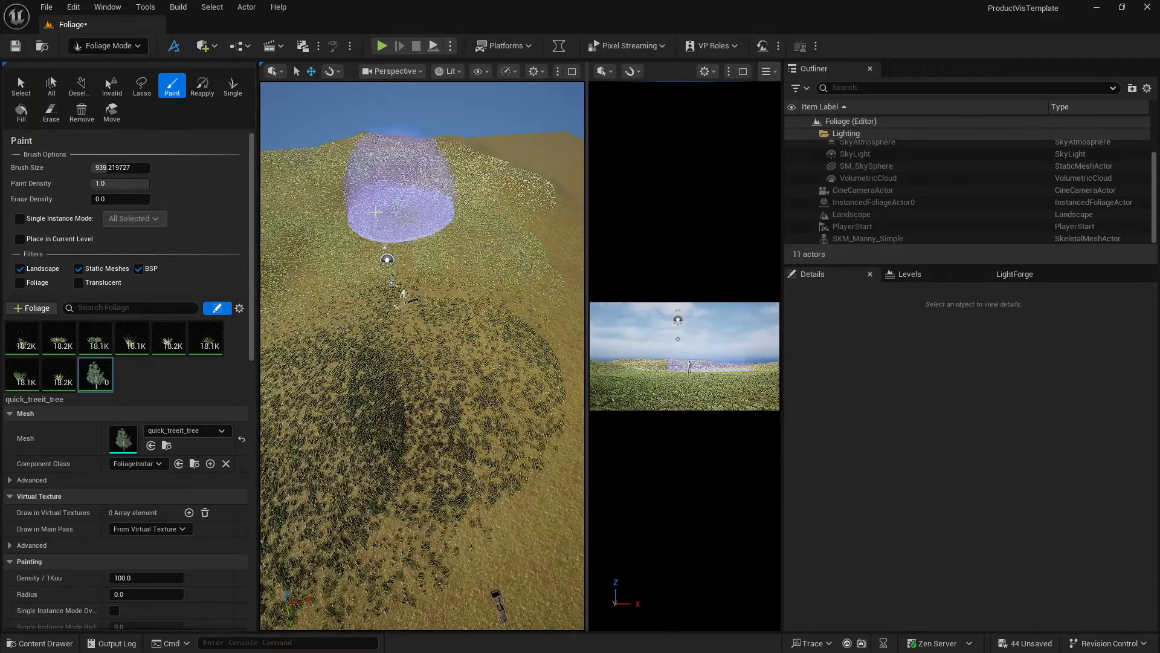
{"action": "left_click", "coordinate": [421, 216]}
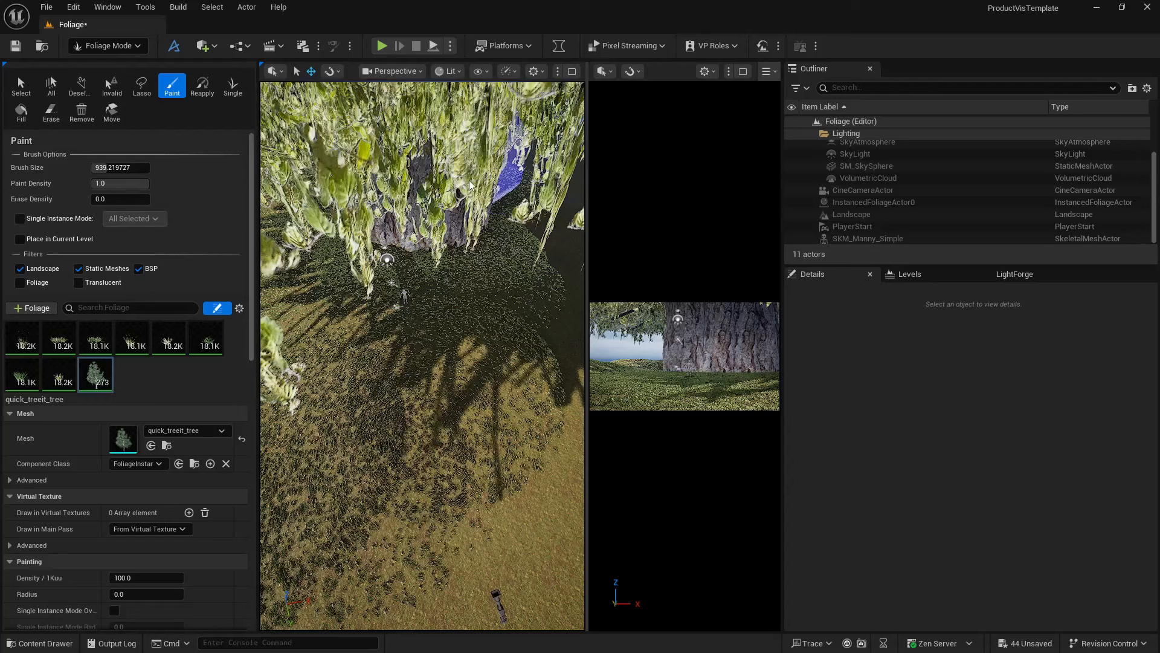
{"action": "key", "text": "ctrl+z"}
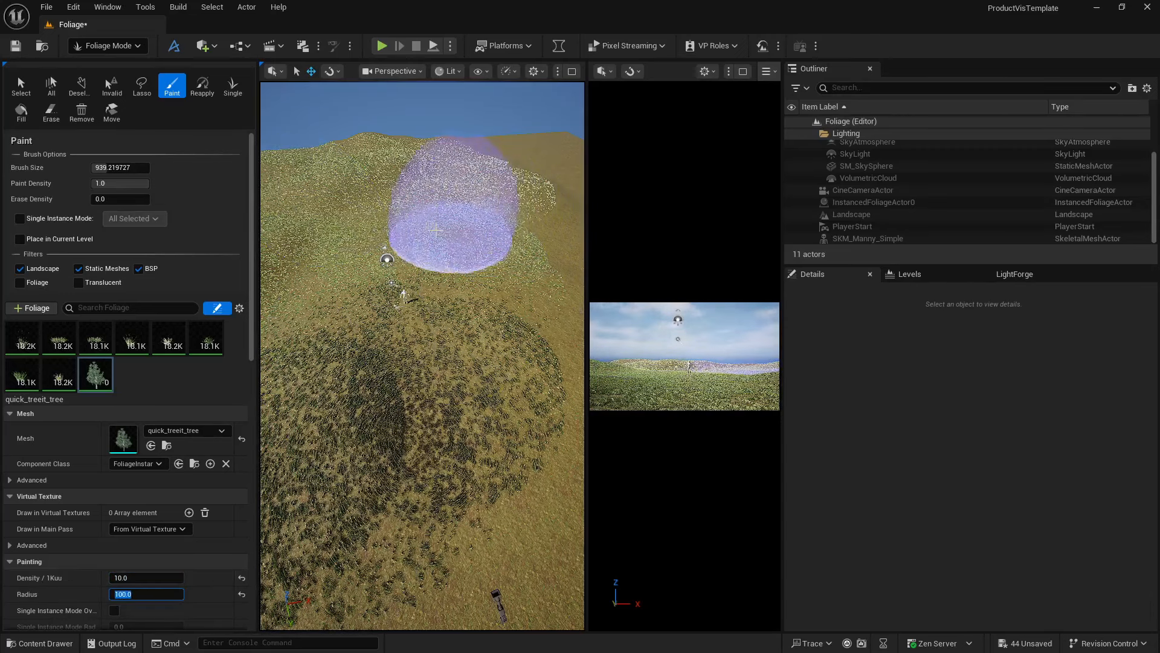
Step: Set the tree foliage's Density / 1Kuu to 10 and Radius to 100, paint a test stroke, and undo it
{"action": "left_click", "coordinate": [456, 200]}
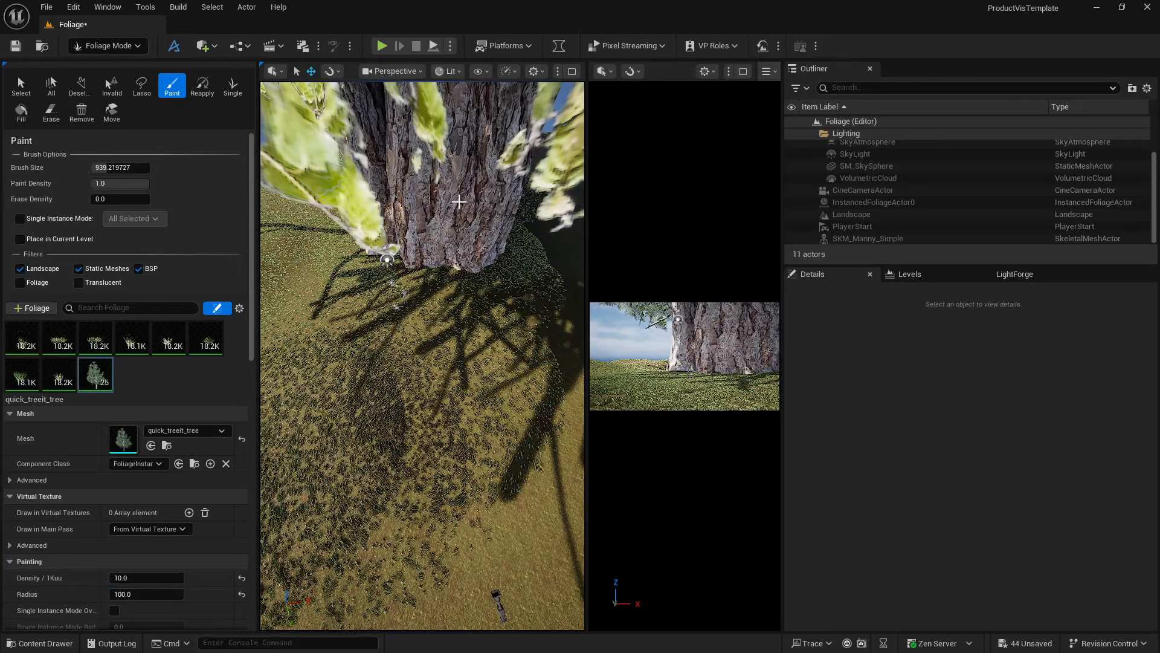
{"action": "key", "text": "ctrl+z"}
Step: Deactivate the eight grass and plant foliage types in the palette, leaving only the tree active for painting
{"action": "scroll", "coordinate": [67, 582], "scroll_direction": "down", "scroll_amount": 2}
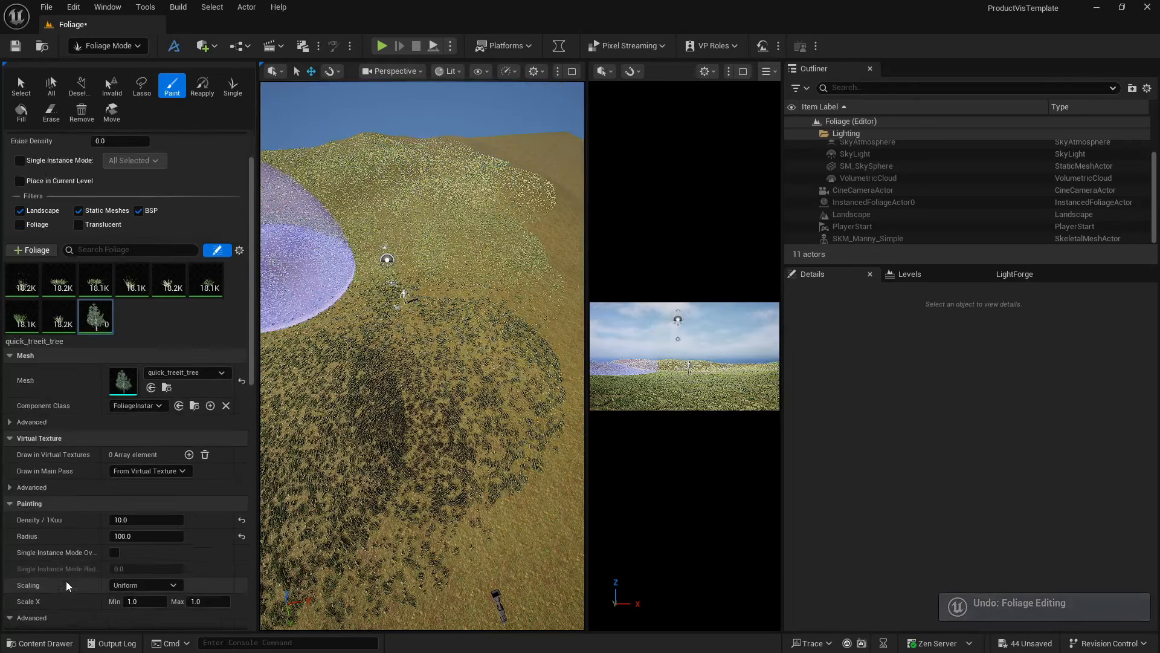
{"action": "scroll", "coordinate": [66, 581], "scroll_direction": "down", "scroll_amount": 3}
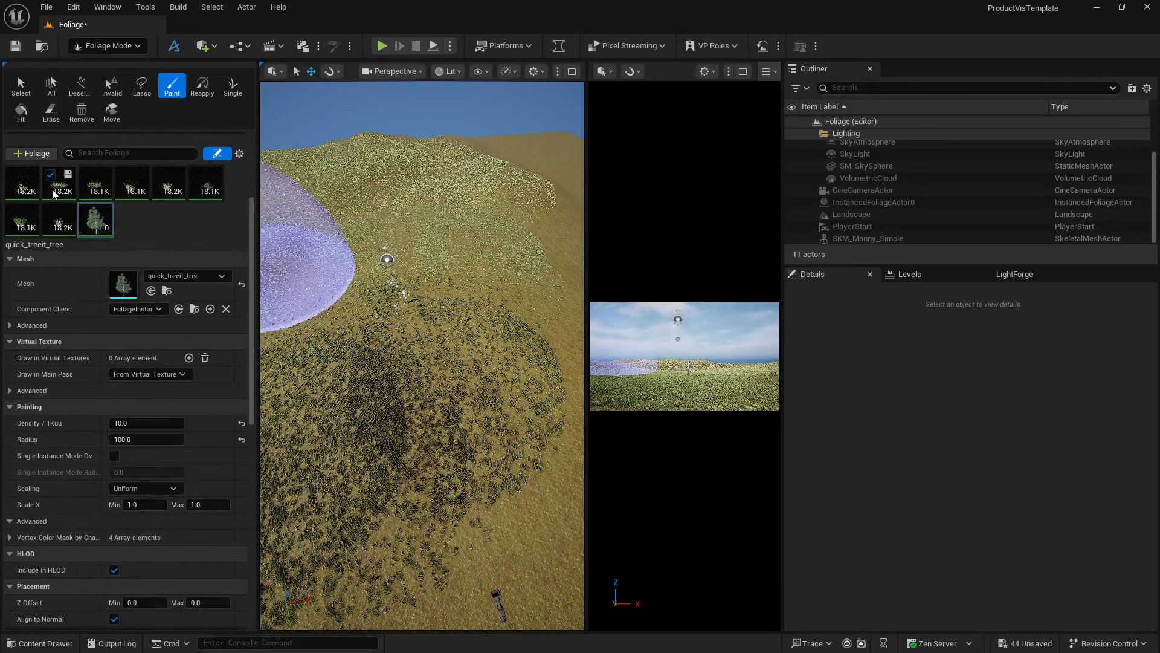
{"action": "left_click", "coordinate": [27, 191]}
{"action": "left_click", "coordinate": [59, 221], "text": "shift"}
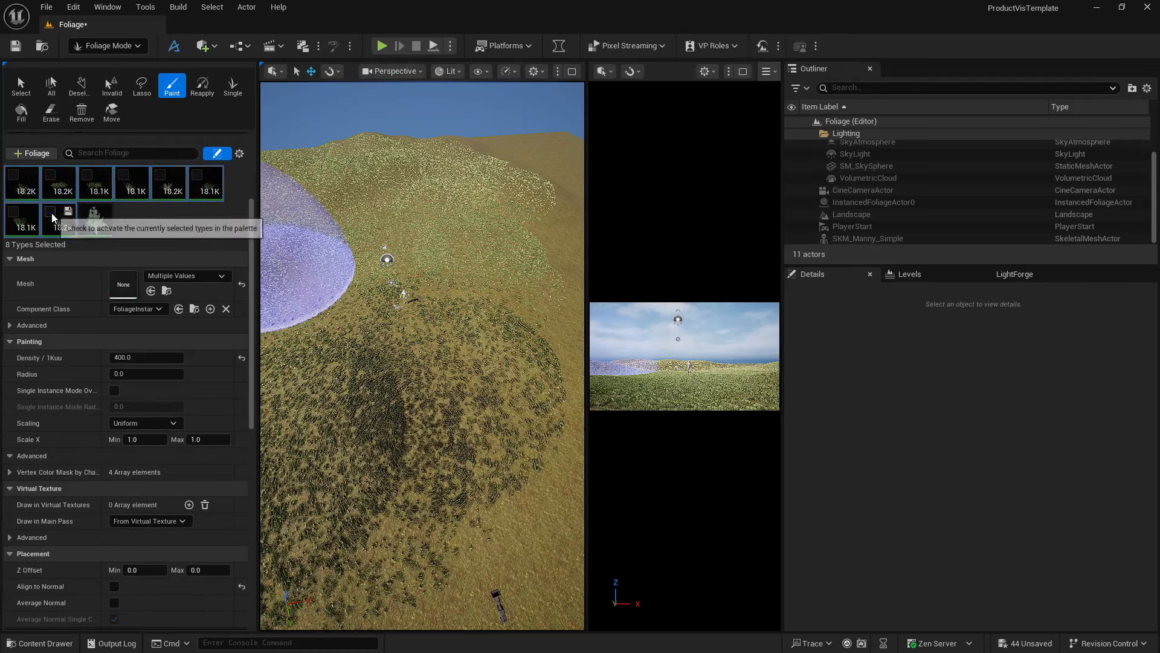
Step: Set the quick_treeit_tree foliage's Scale X to Min 0.2 and Max 0.4, paint a test stroke, and undo it
{"action": "left_click", "coordinate": [87, 222]}
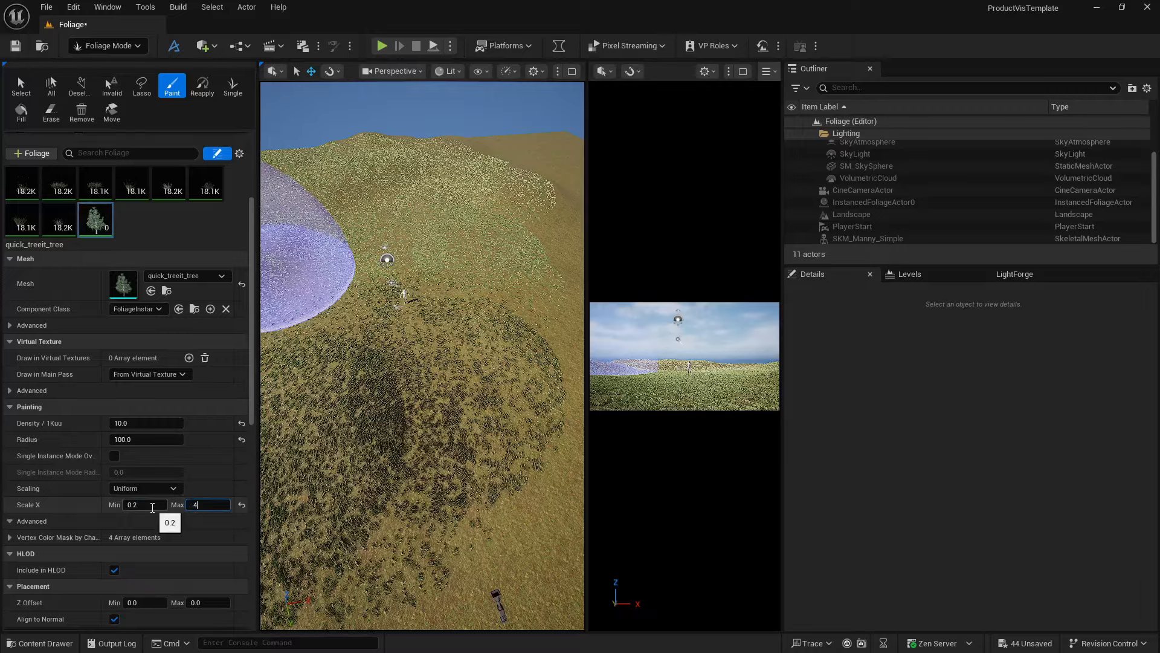
{"action": "left_click", "coordinate": [462, 161]}
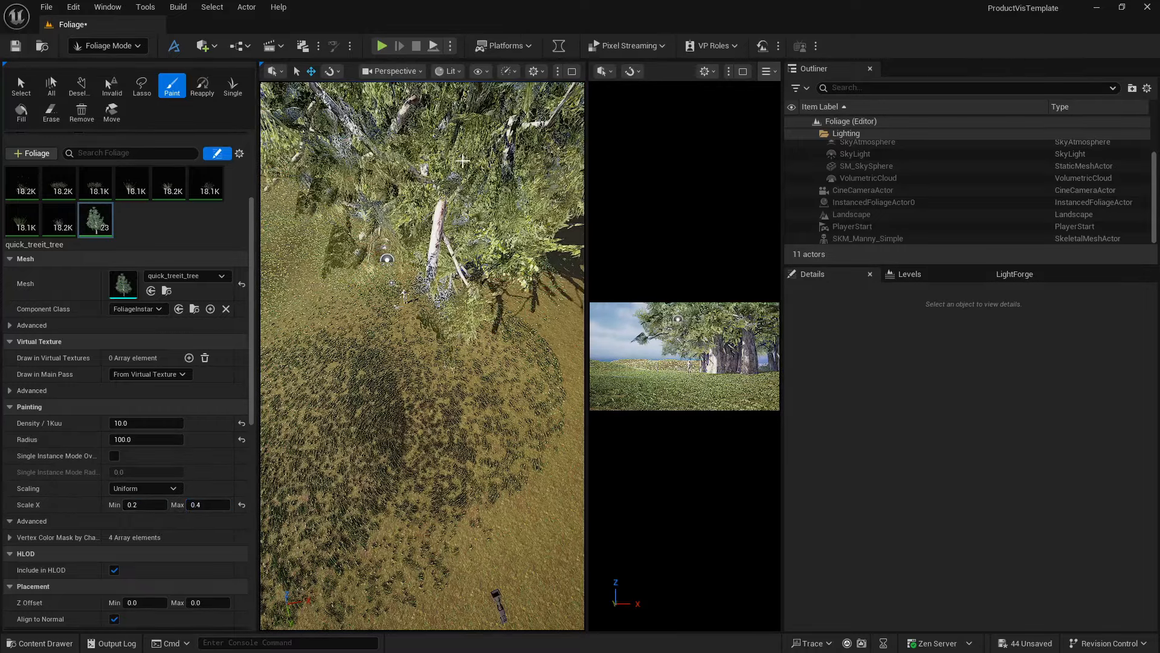
{"action": "right_click_drag", "start_coordinate": [460, 173], "coordinate": [431, 207]}
{"action": "key", "text": "ctrl+z"}
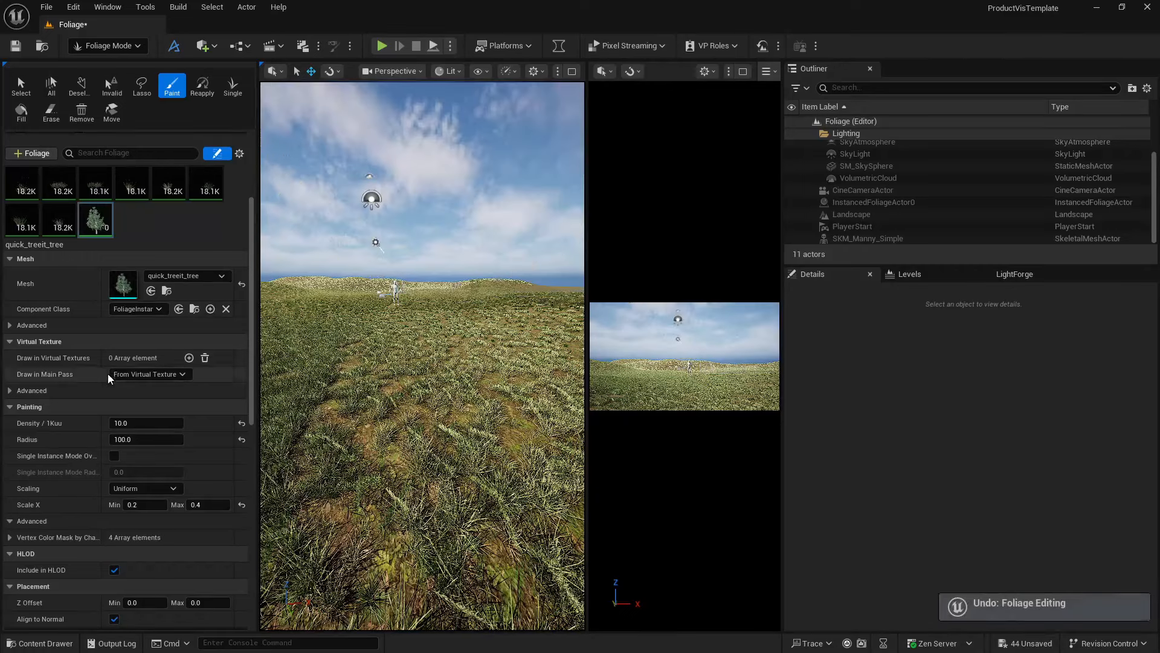
Step: Set the tree foliage's Scale X to Min 0.1 and Max 0.2, inspect a painted test cluster, and undo it
{"action": "left_click", "coordinate": [134, 504]}
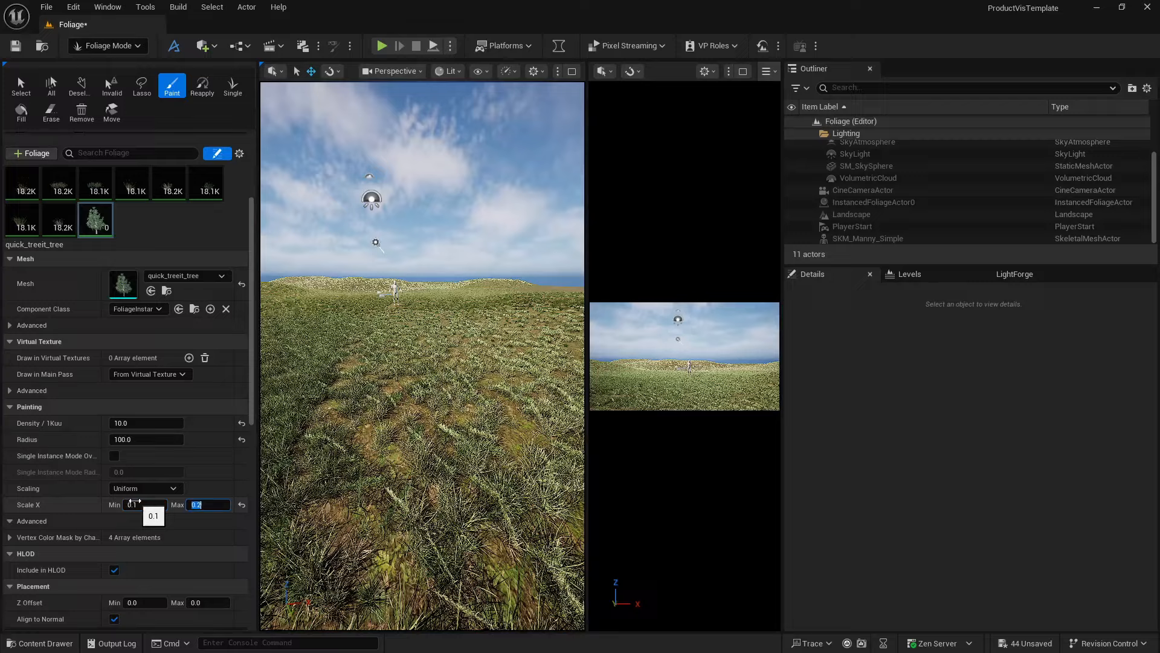
{"action": "left_click", "coordinate": [458, 293]}
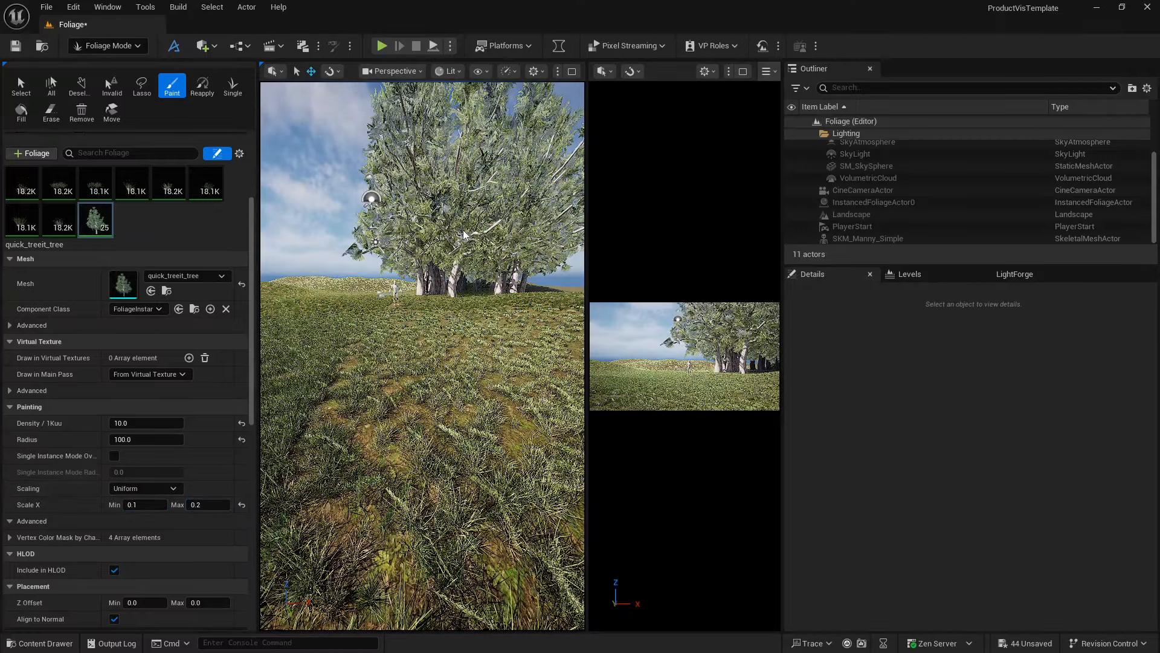
{"action": "key", "text": "s"}
{"action": "mouse_move", "coordinate": [471, 236]}
{"action": "right_mouse_down"}
{"action": "mouse_move", "coordinate": [471, 211]}
{"action": "mouse_move", "coordinate": [472, 228]}
{"action": "right_mouse_up"}
{"action": "key", "text": "w"}
{"action": "key", "text": "e"}
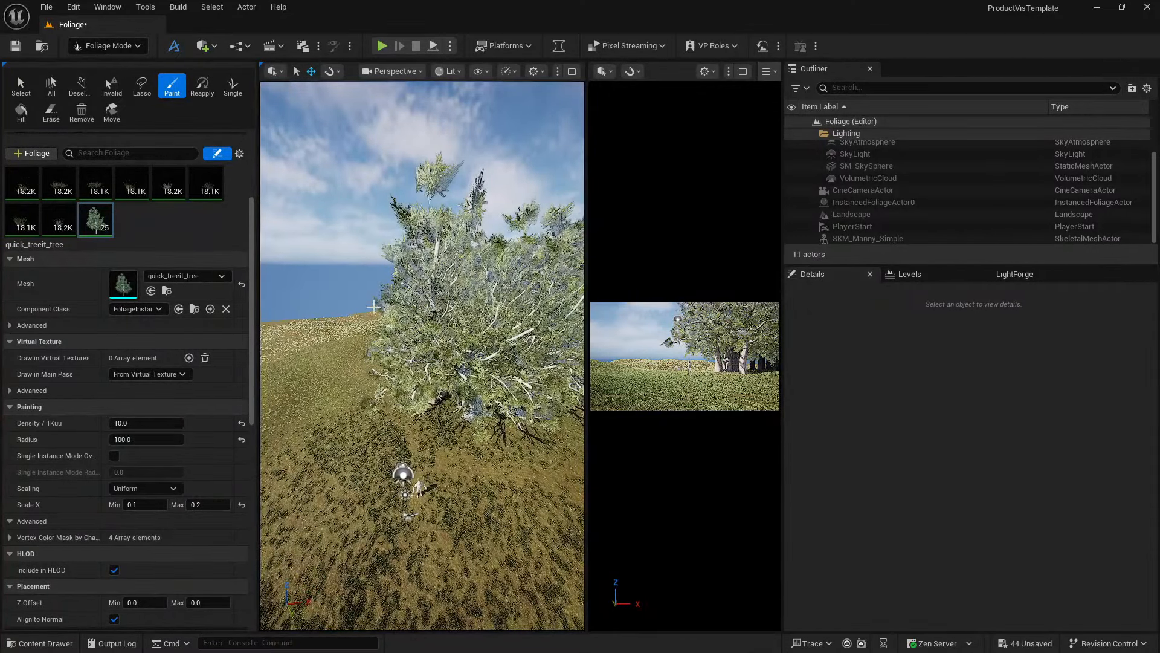
{"action": "key", "text": "ctrl+z"}
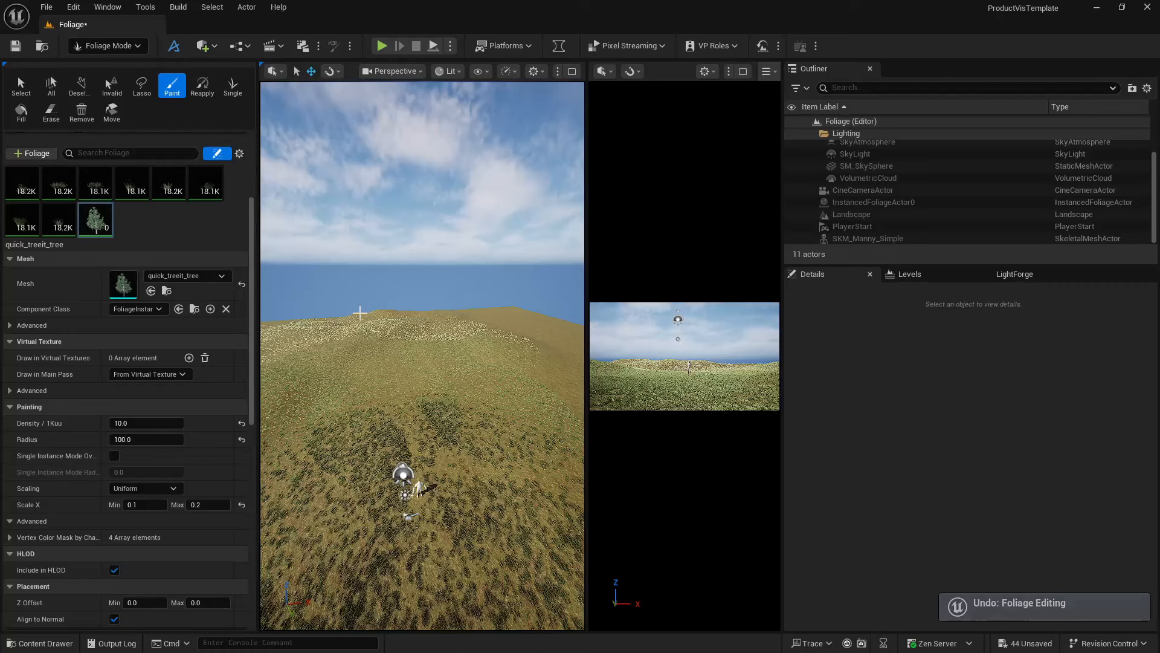
Step: Set the tree foliage's Radius to 300, paint a test stroke on the hill, and undo it
{"action": "left_click", "coordinate": [125, 439]}
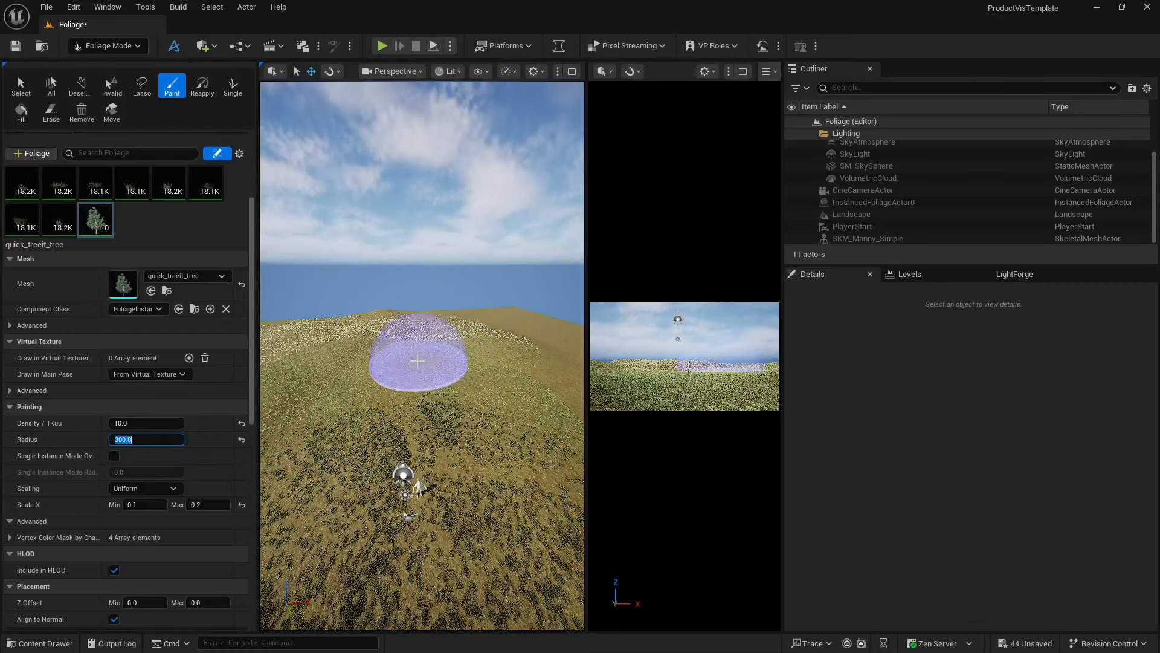
{"action": "left_click", "coordinate": [405, 356]}
{"action": "key", "text": "ctrl+z"}
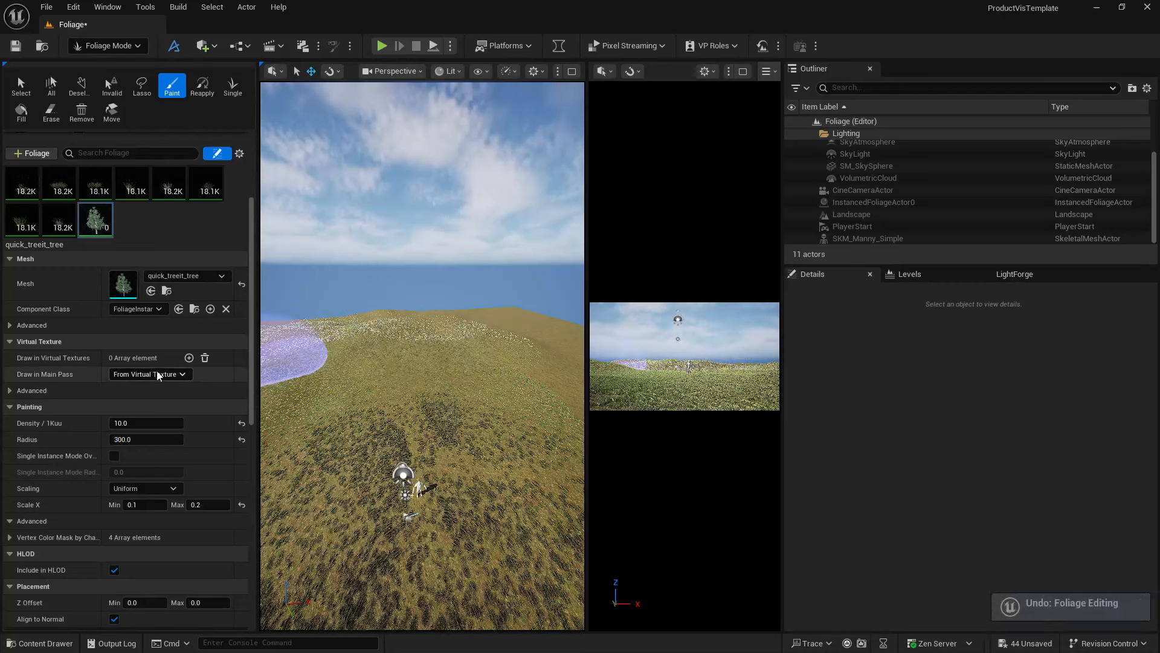
Step: Set the tree foliage's Radius to 1000, inspect a painted test stroke up close, and undo it
{"action": "left_click", "coordinate": [126, 440]}
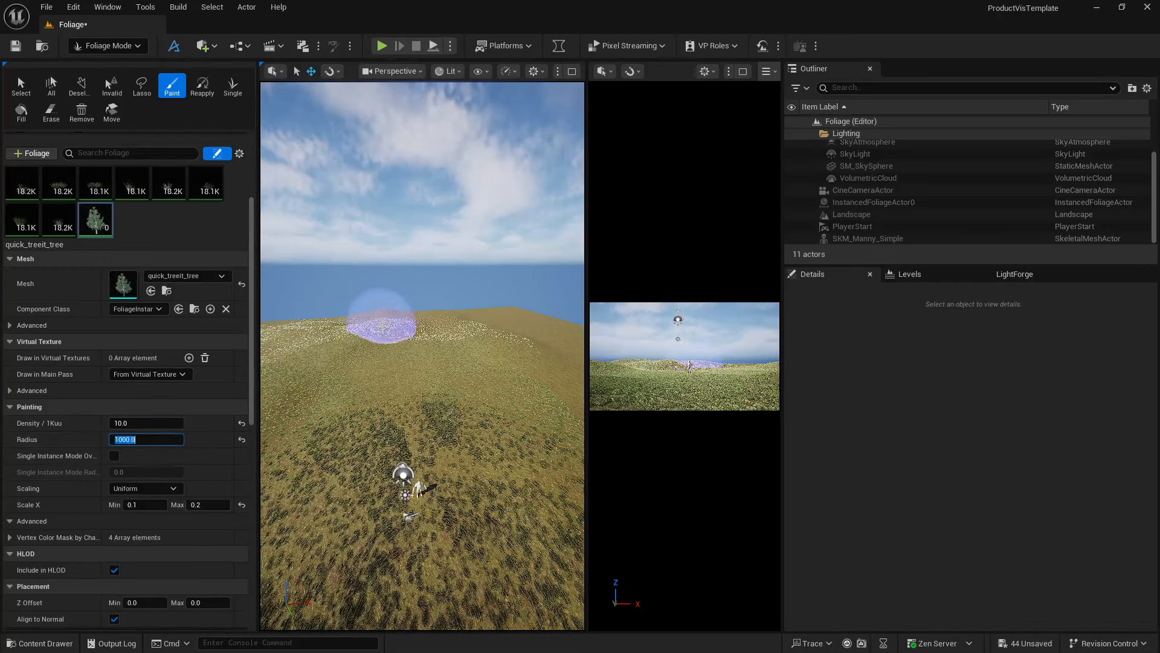
{"action": "left_click", "coordinate": [393, 331]}
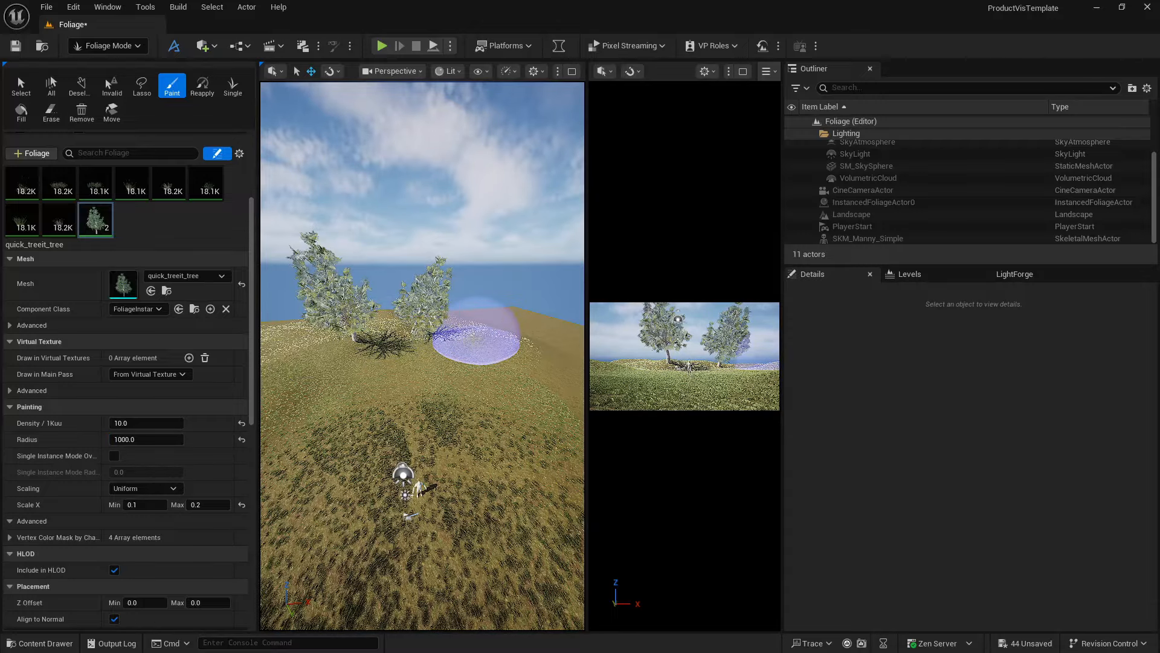
{"action": "key", "text": "w"}
{"action": "mouse_move", "coordinate": [476, 332]}
{"action": "right_mouse_down"}
{"action": "mouse_move", "coordinate": [478, 318]}
{"action": "mouse_move", "coordinate": [460, 314]}
{"action": "mouse_move", "coordinate": [487, 315]}
{"action": "right_mouse_up"}
{"action": "key", "text": "s"}
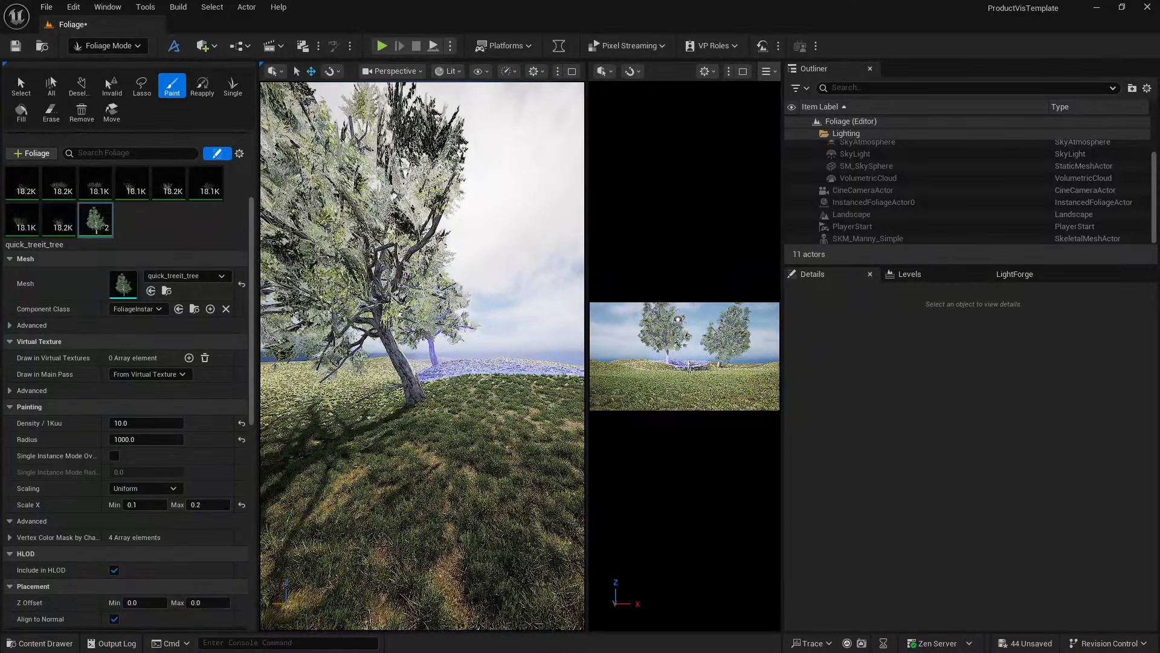
{"action": "key", "text": "ctrl+z"}
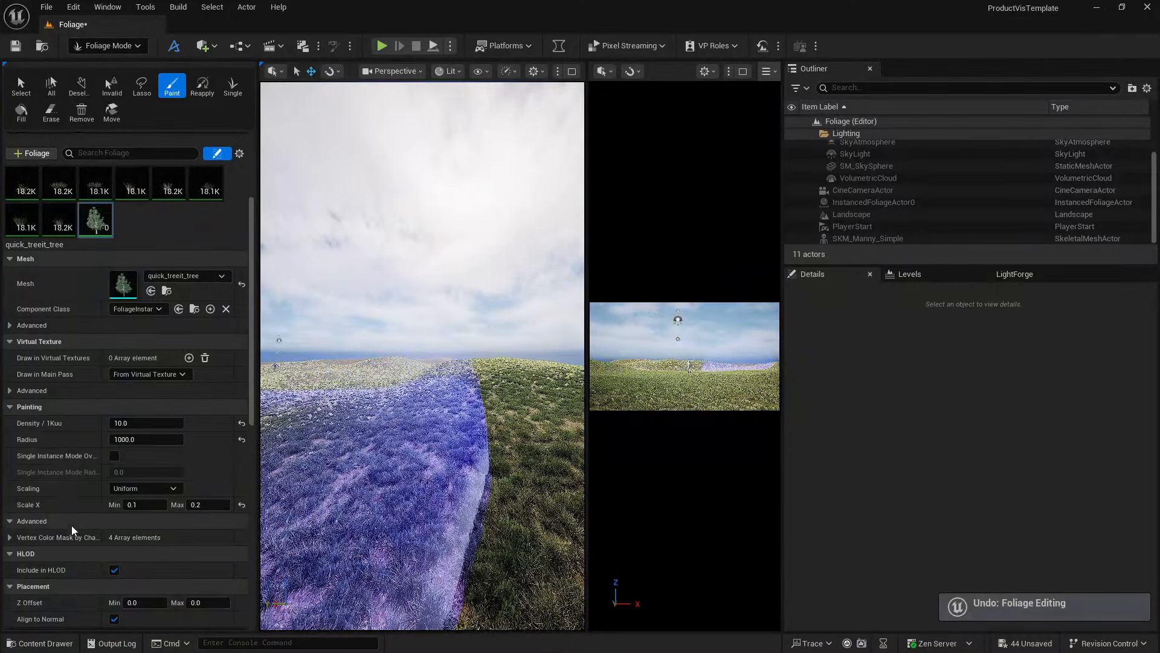
Step: Disable Align to Normal for the tree foliage, check how test trees stand on the slope, and undo them
{"action": "scroll", "coordinate": [71, 525], "scroll_direction": "down", "scroll_amount": 3}
{"action": "scroll", "coordinate": [71, 526], "scroll_direction": "down", "scroll_amount": 1}
{"action": "left_click", "coordinate": [114, 425]}
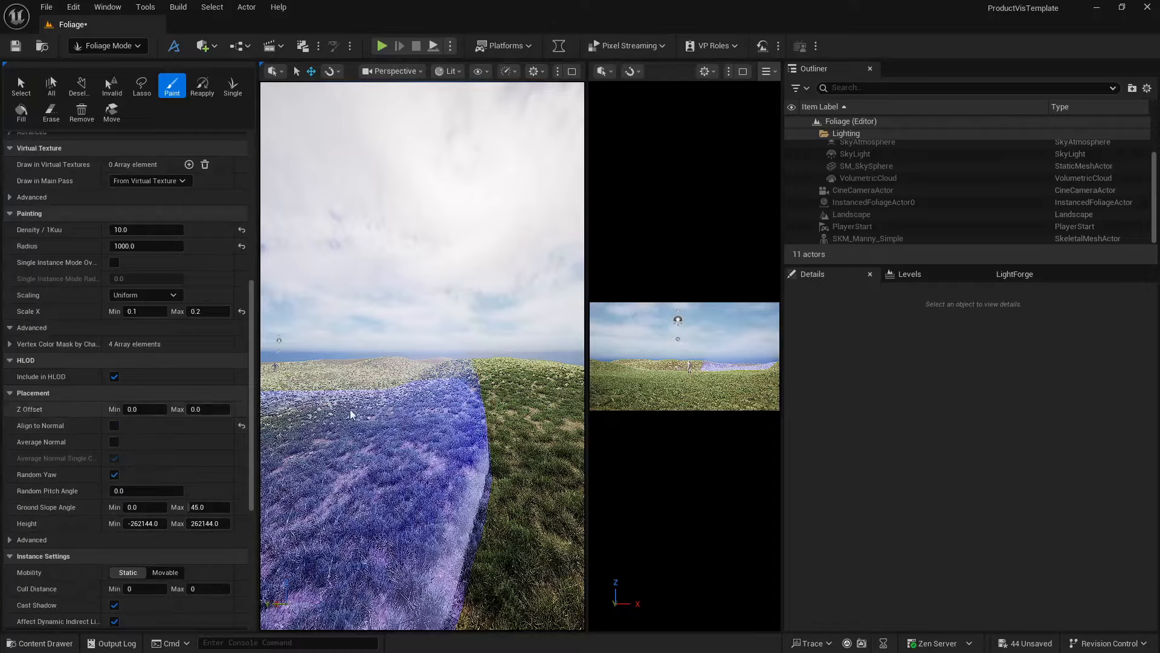
{"action": "right_click_drag", "start_coordinate": [431, 390], "coordinate": [432, 411]}
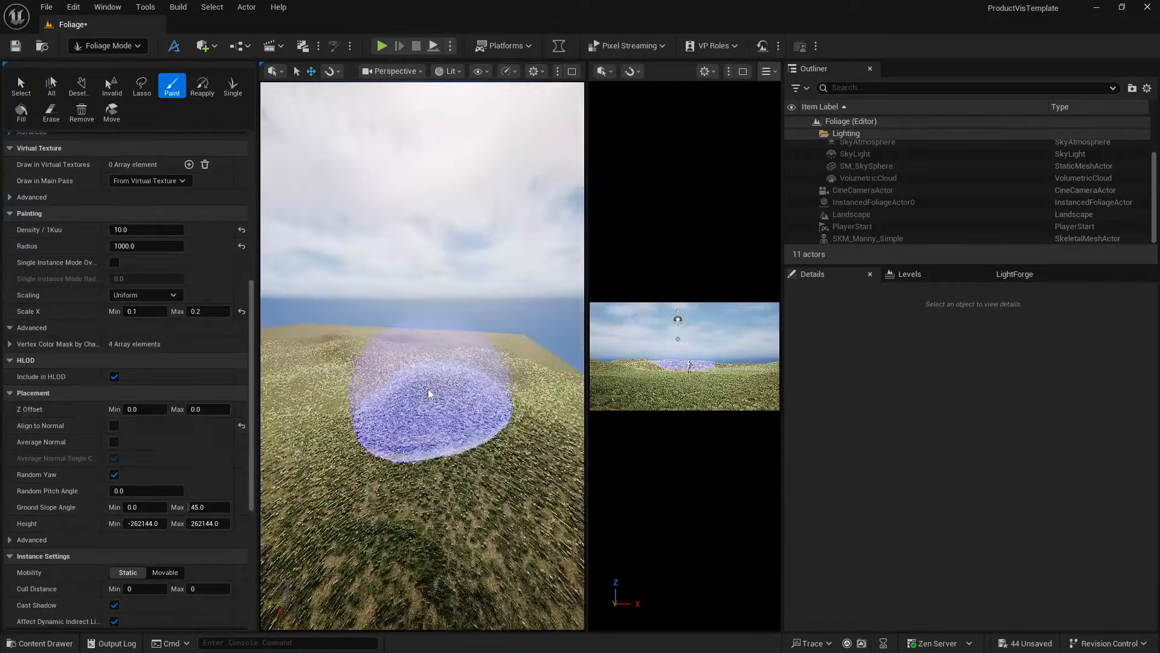
{"action": "left_click", "coordinate": [431, 387]}
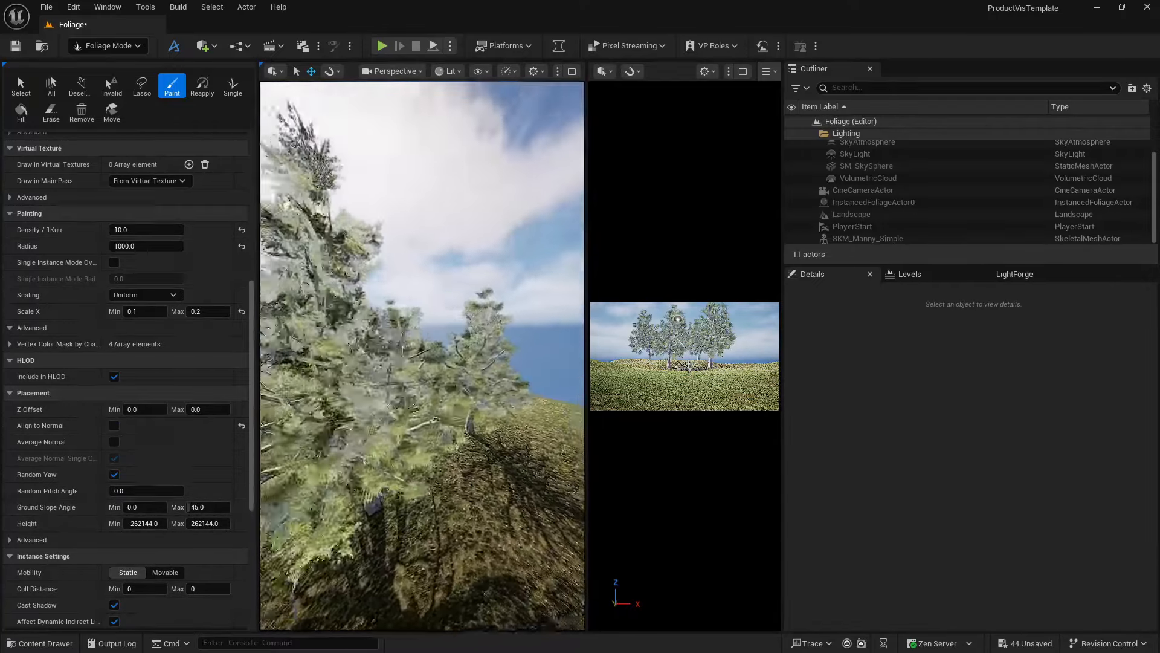
{"action": "right_click_drag", "start_coordinate": [431, 388], "coordinate": [425, 381]}
{"action": "key", "text": "ctrl+z"}
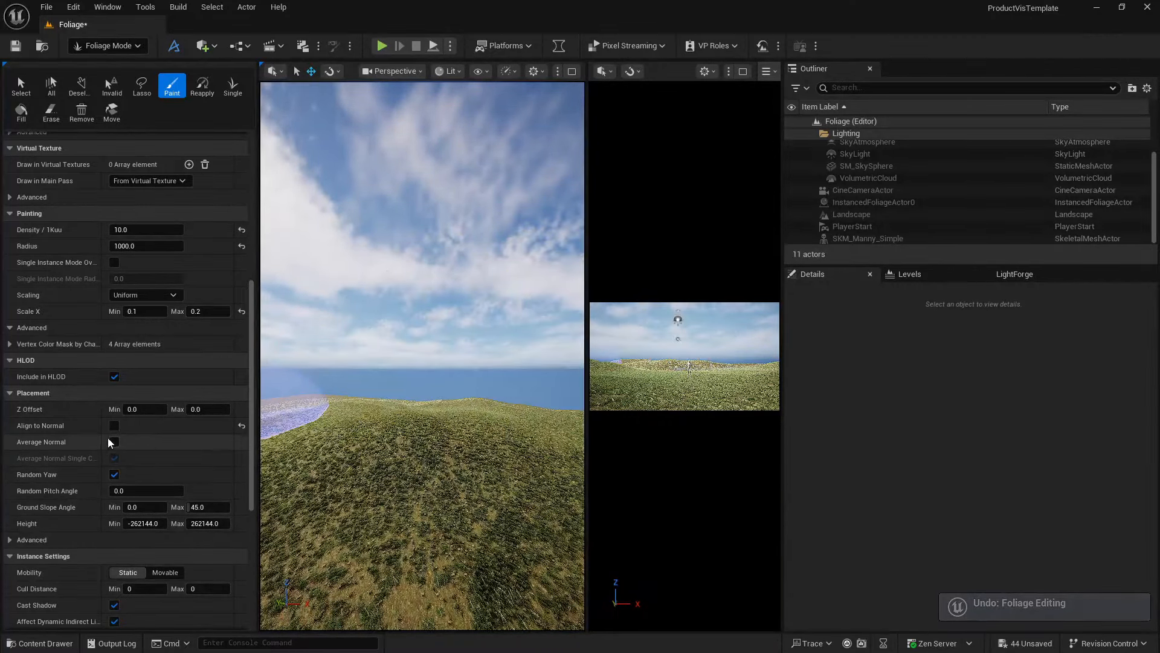
Step: Compare test trees painted with Align to Normal enabled, undo them, and disable the option again
{"action": "left_click", "coordinate": [112, 425]}
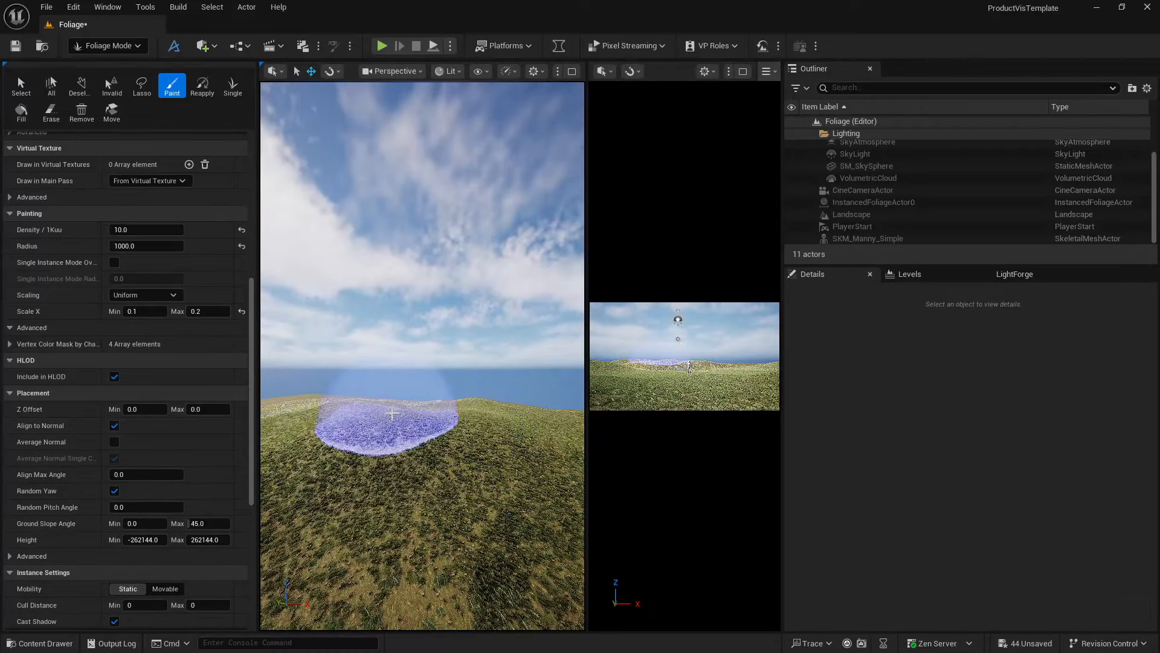
{"action": "left_click", "coordinate": [424, 426]}
{"action": "right_click_drag", "start_coordinate": [462, 414], "coordinate": [463, 414]}
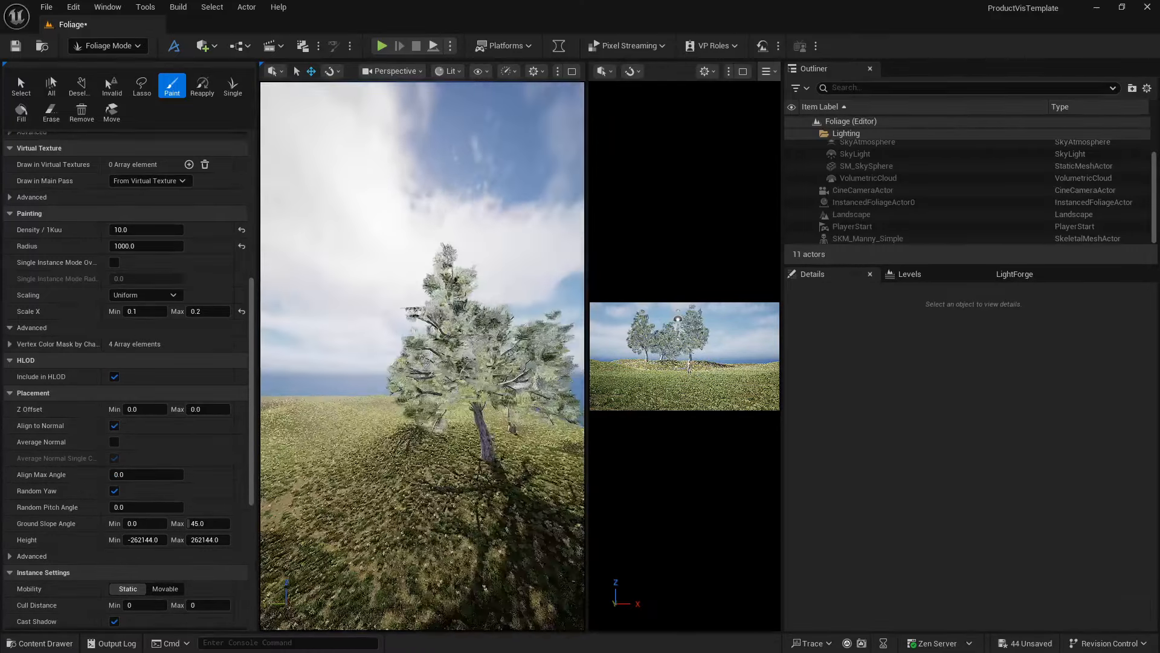
{"action": "key", "text": "ctrl+z"}
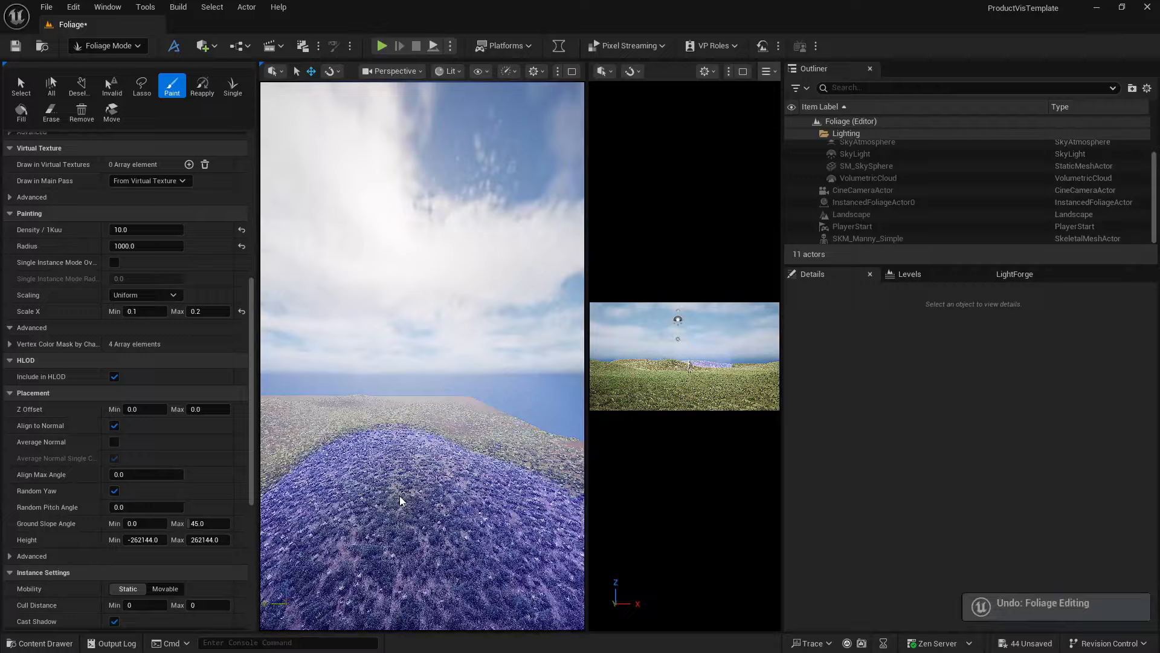
{"action": "left_click", "coordinate": [402, 490]}
{"action": "mouse_move", "coordinate": [404, 490]}
{"action": "right_mouse_down"}
{"action": "mouse_move", "coordinate": [375, 491]}
{"action": "mouse_move", "coordinate": [423, 491]}
{"action": "mouse_move", "coordinate": [417, 458]}
{"action": "mouse_move", "coordinate": [402, 460]}
{"action": "mouse_move", "coordinate": [421, 453]}
{"action": "right_mouse_up"}
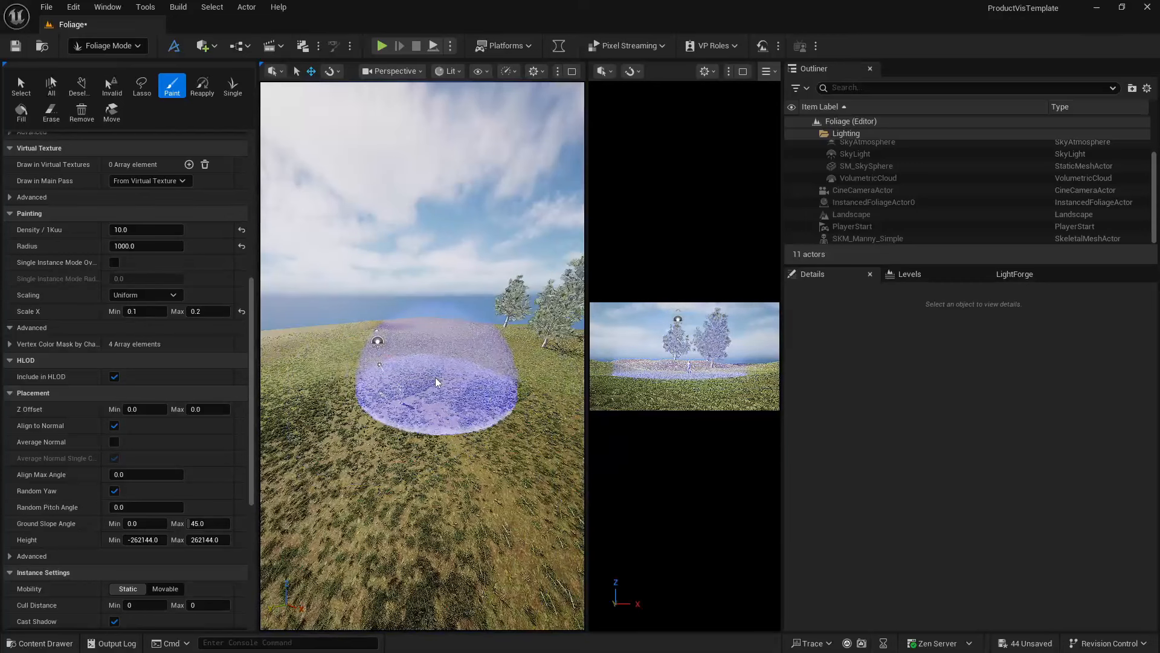
{"action": "key", "text": "ctrl+z"}
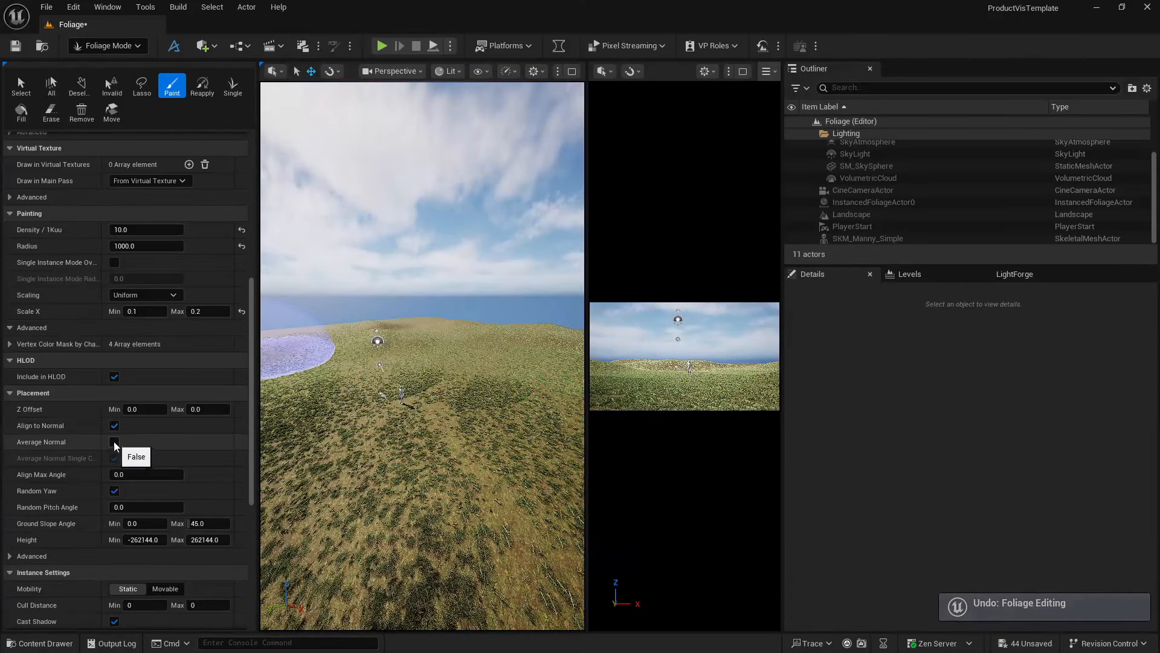
{"action": "left_click", "coordinate": [114, 425]}
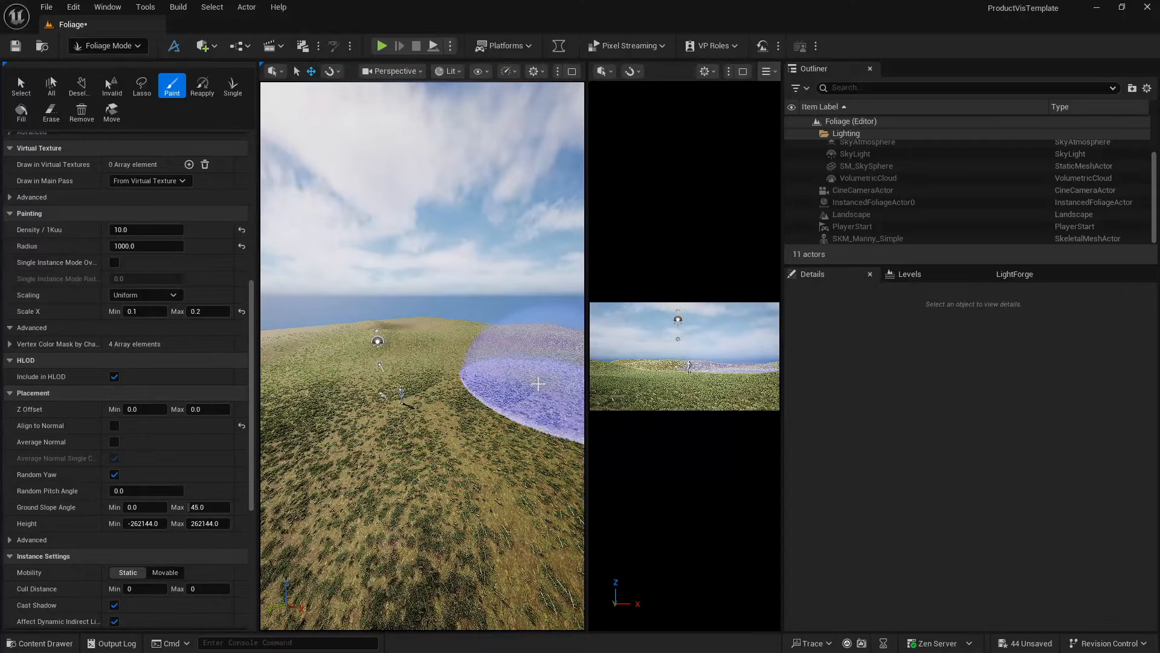
Step: Try painting a tree on the grassy slope in front of the cine camera and undo it
{"action": "right_click_drag", "start_coordinate": [335, 467], "coordinate": [290, 474]}
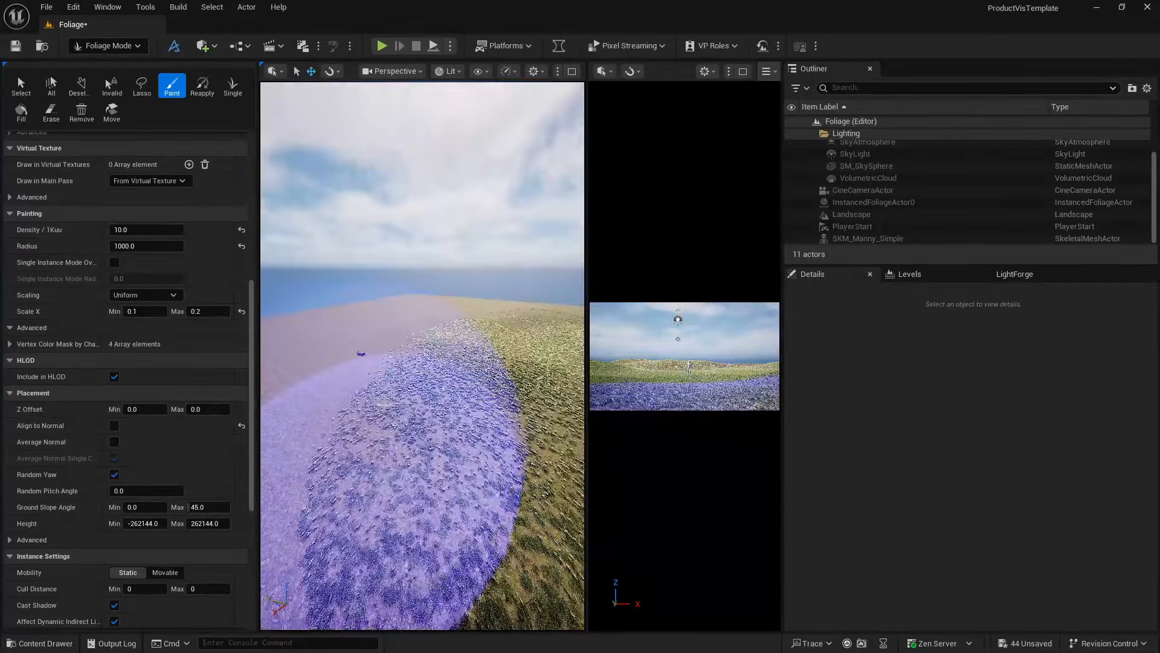
{"action": "left_click", "coordinate": [396, 417]}
{"action": "key", "text": "ctrl+z"}
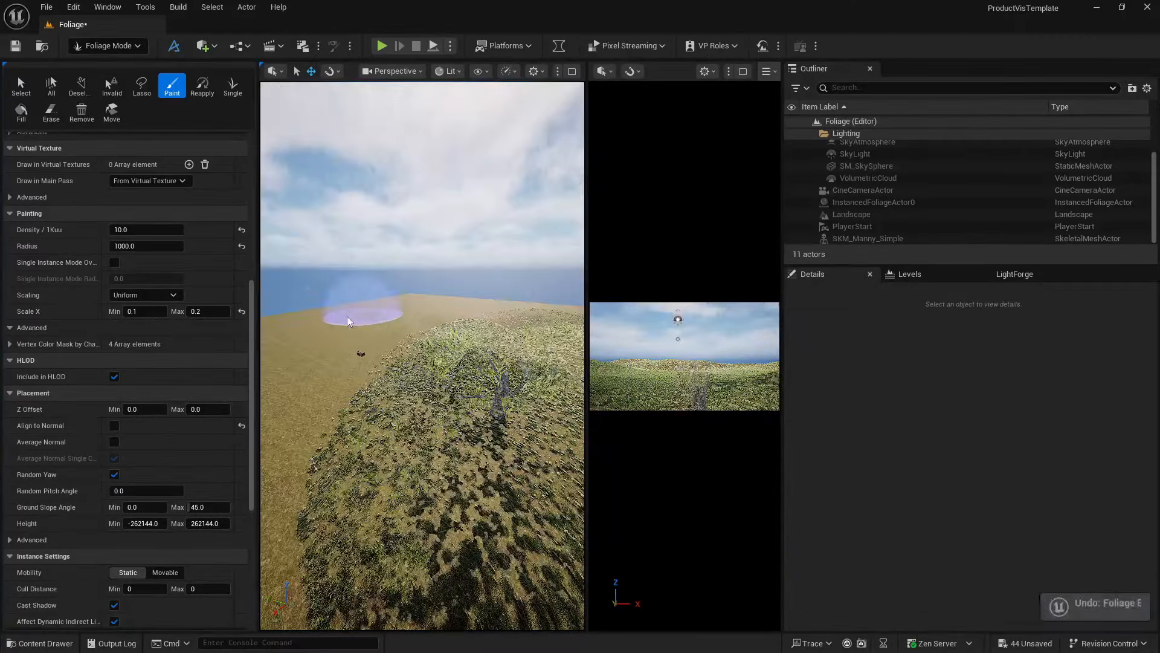
Step: Paint spaced trees along the landscape's outer slopes, curving around behind the mannequin across the camera view's background
{"action": "mouse_move", "coordinate": [327, 340]}
{"action": "left_mouse_down"}
{"action": "mouse_move", "coordinate": [403, 311]}
{"action": "mouse_move", "coordinate": [430, 332]}
{"action": "left_mouse_up"}
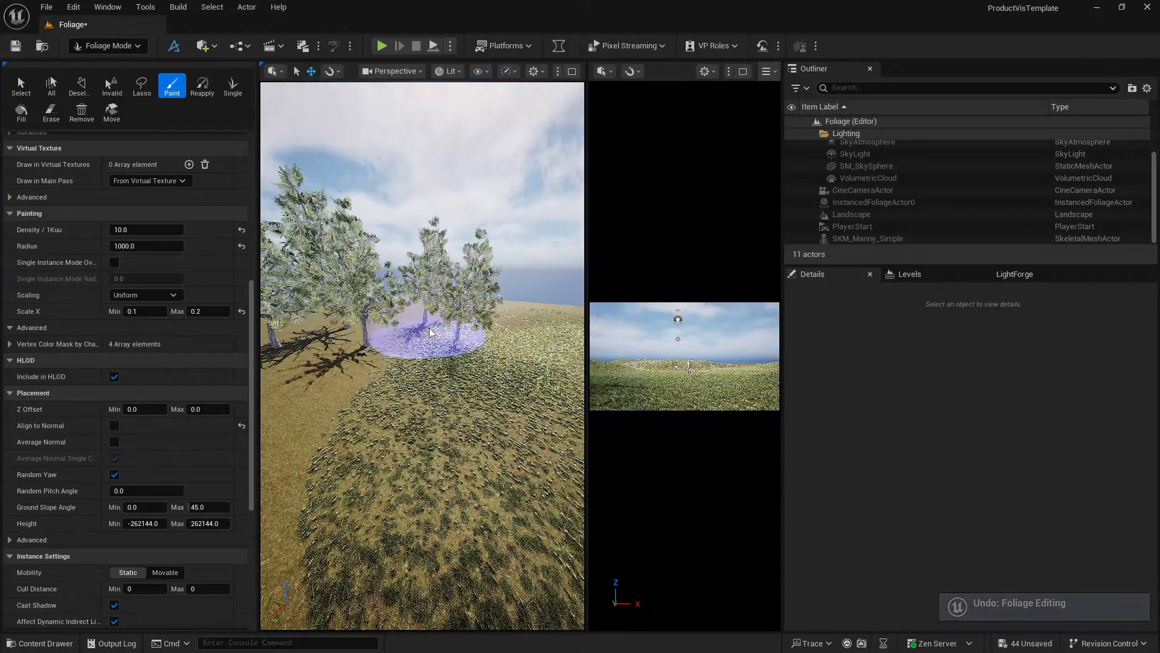
{"action": "right_click_drag", "start_coordinate": [521, 323], "coordinate": [581, 320]}
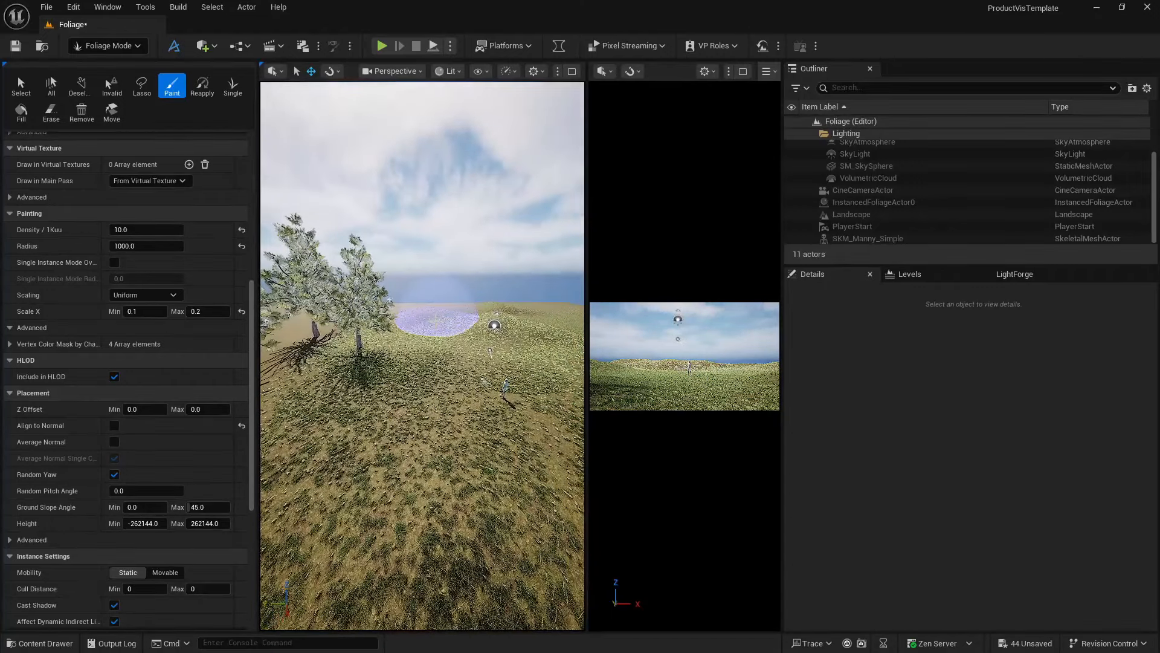
{"action": "left_click_drag", "start_coordinate": [436, 319], "coordinate": [473, 322]}
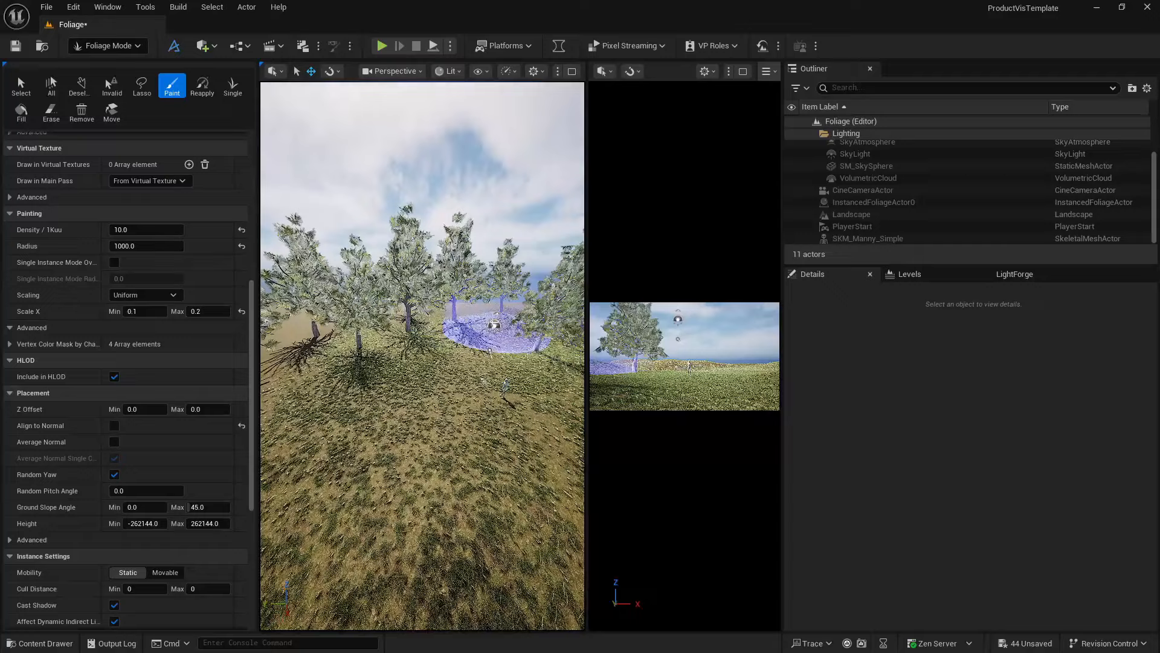
{"action": "right_click_drag", "start_coordinate": [518, 327], "coordinate": [500, 334]}
{"action": "mouse_move", "coordinate": [500, 334]}
{"action": "left_mouse_down"}
{"action": "mouse_move", "coordinate": [529, 329]}
{"action": "mouse_move", "coordinate": [388, 310]}
{"action": "mouse_move", "coordinate": [403, 305]}
{"action": "left_mouse_up"}
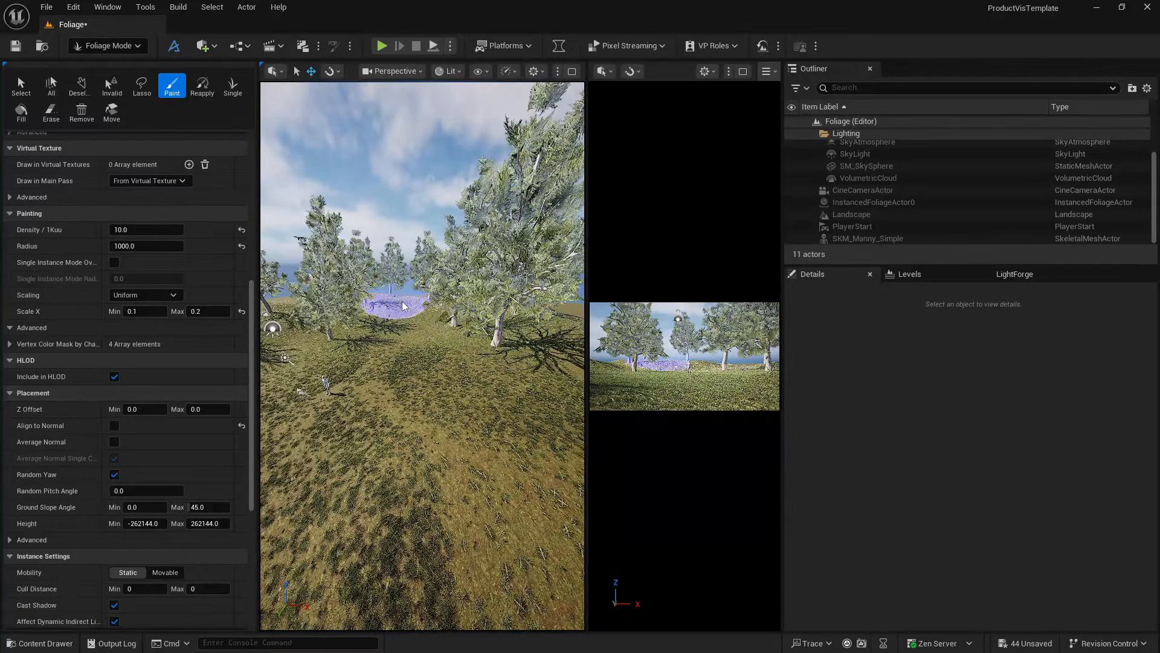
Step: Try extending the trees onto the bare ground beyond the end of the painted row and undo that stroke
{"action": "mouse_move", "coordinate": [395, 316]}
{"action": "right_mouse_down"}
{"action": "mouse_move", "coordinate": [426, 326]}
{"action": "mouse_move", "coordinate": [423, 339]}
{"action": "right_mouse_up"}
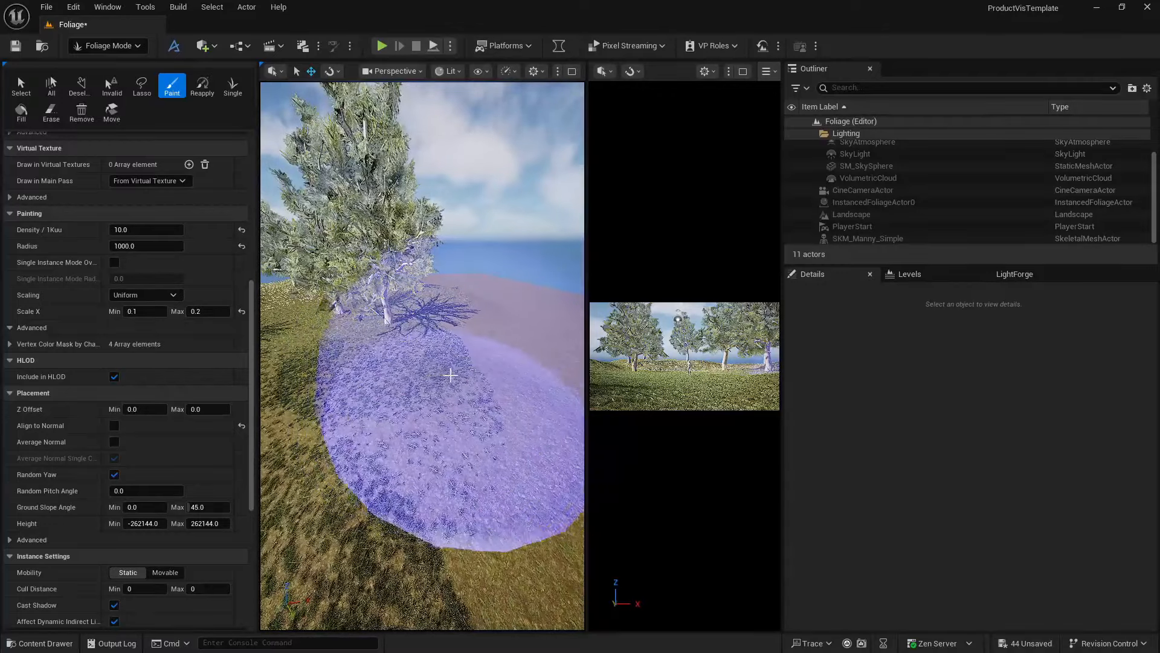
{"action": "left_click", "coordinate": [489, 362]}
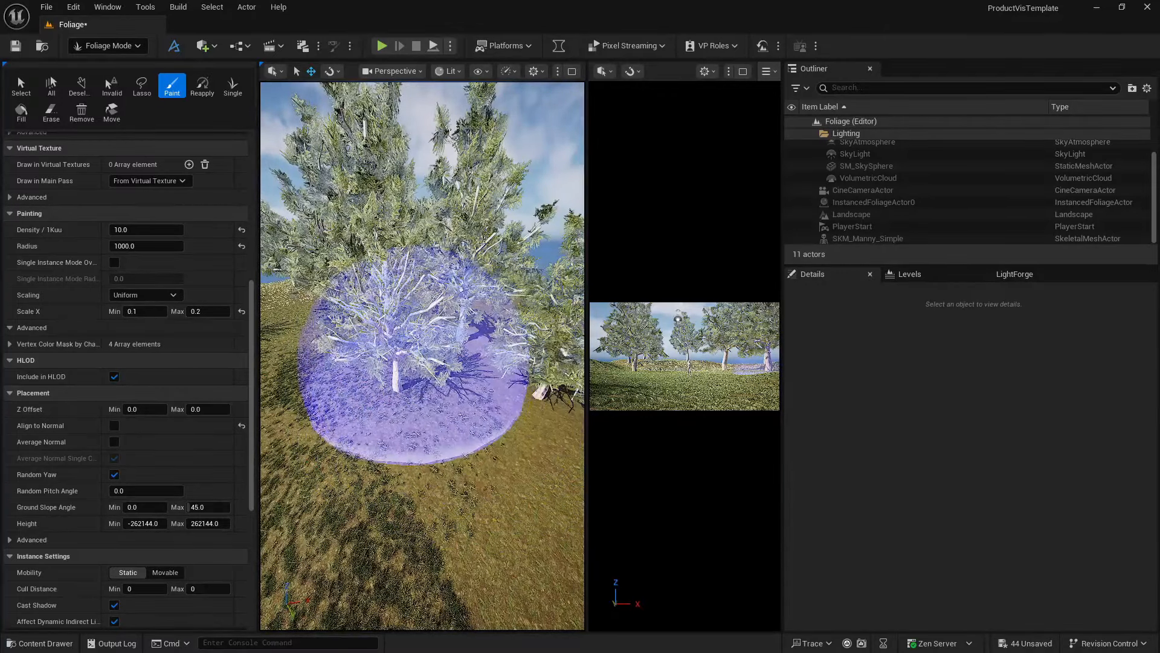
{"action": "key", "text": "ctrl+z"}
{"action": "right_click_drag", "start_coordinate": [489, 341], "coordinate": [565, 375]}
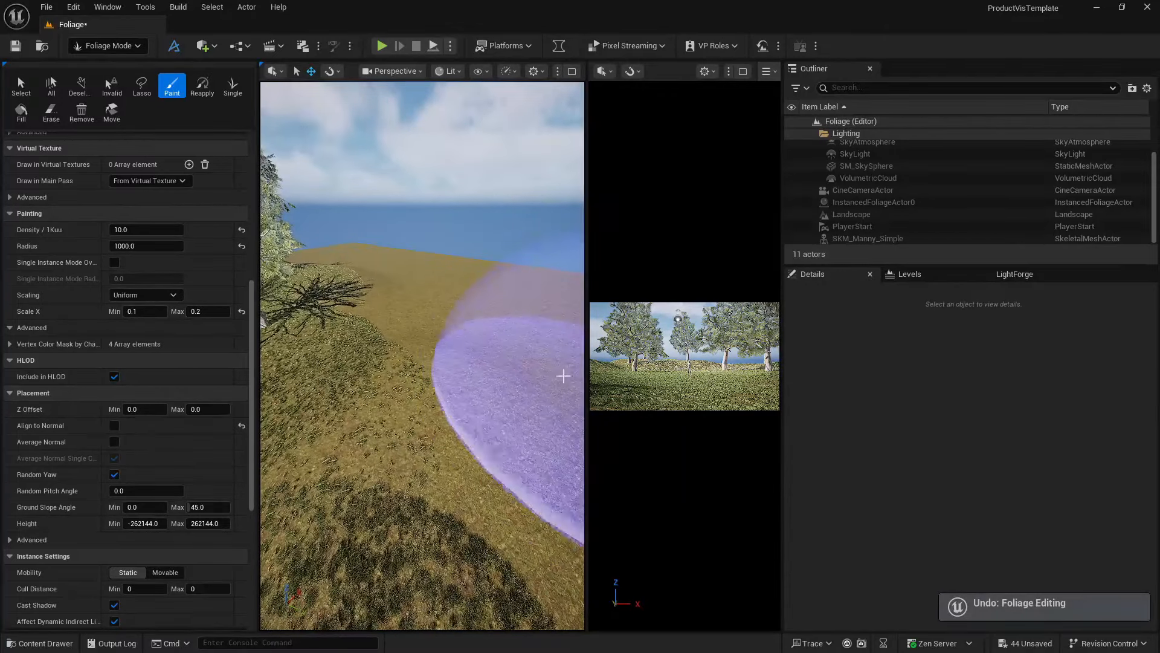
Step: Paint additional trees on the landscape's outer slopes beside the existing row, keeping them spaced apart
{"action": "left_click", "coordinate": [527, 345]}
{"action": "left_click", "coordinate": [390, 300]}
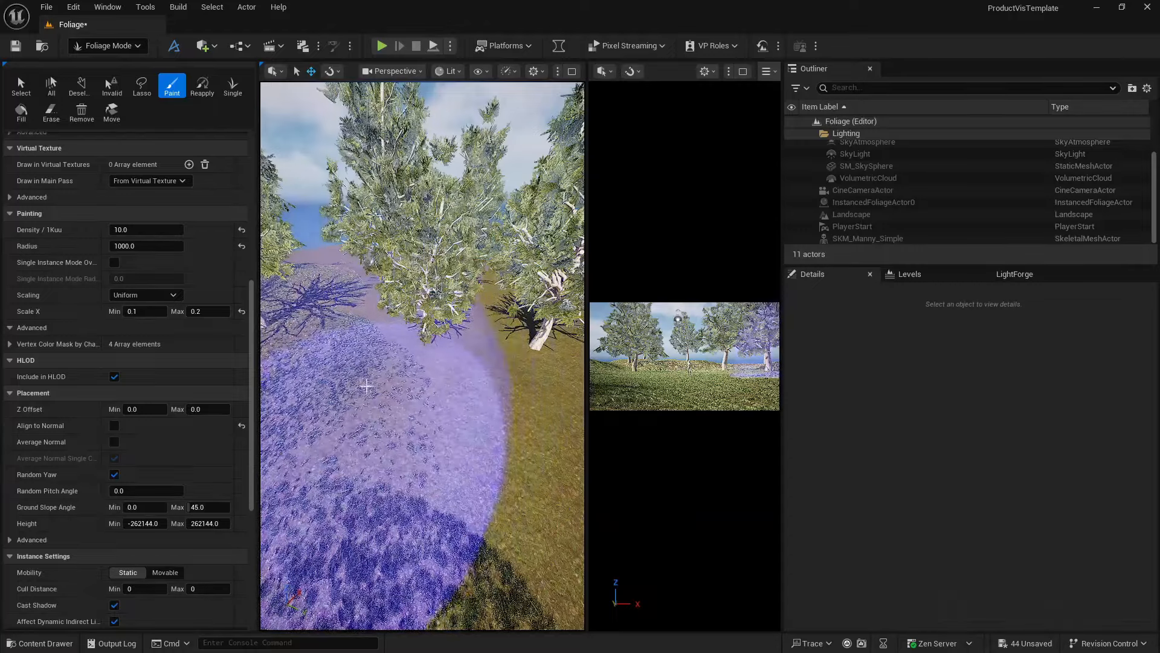
{"action": "mouse_move", "coordinate": [362, 387]}
{"action": "right_mouse_down"}
{"action": "mouse_move", "coordinate": [400, 355]}
{"action": "mouse_move", "coordinate": [374, 390]}
{"action": "mouse_move", "coordinate": [396, 407]}
{"action": "right_mouse_up"}
{"action": "key", "text": "s"}
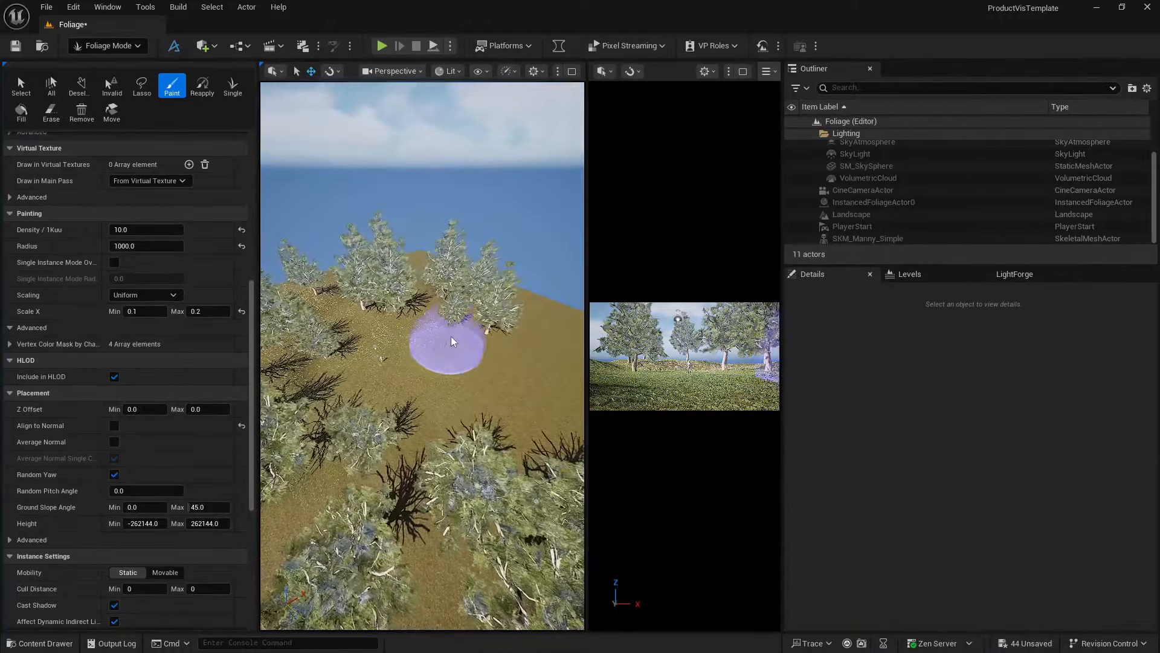
{"action": "left_click", "coordinate": [490, 364]}
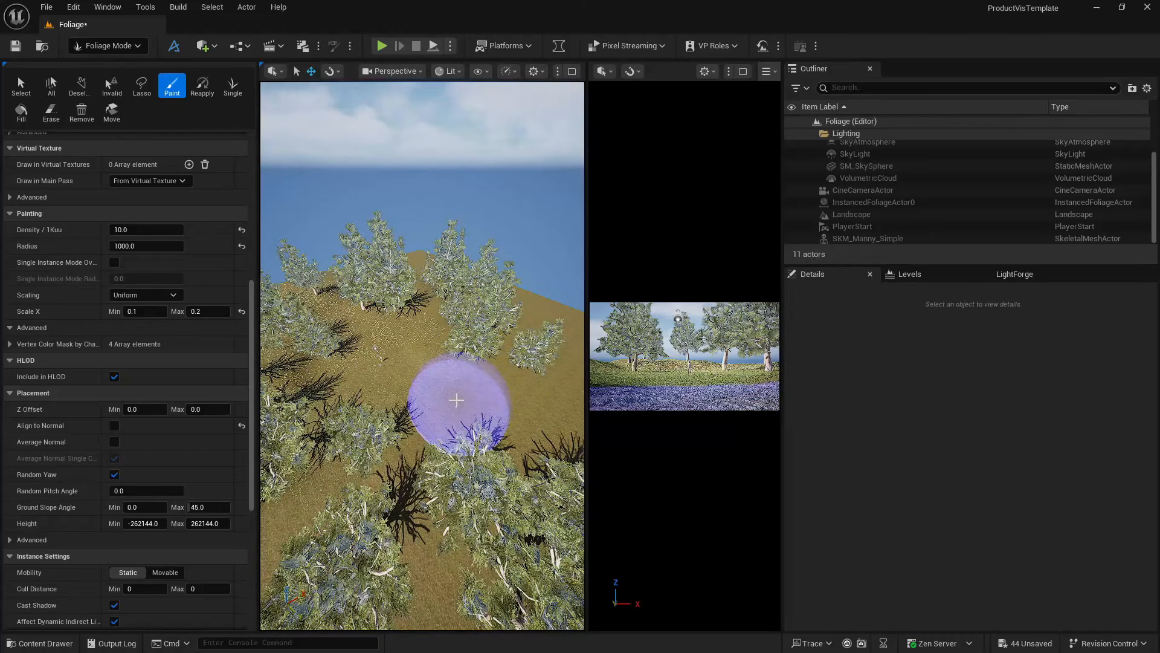
Step: Try painting trees into the clearing in front of the cine camera and undo the strokes
{"action": "left_click_drag", "start_coordinate": [453, 401], "coordinate": [497, 313]}
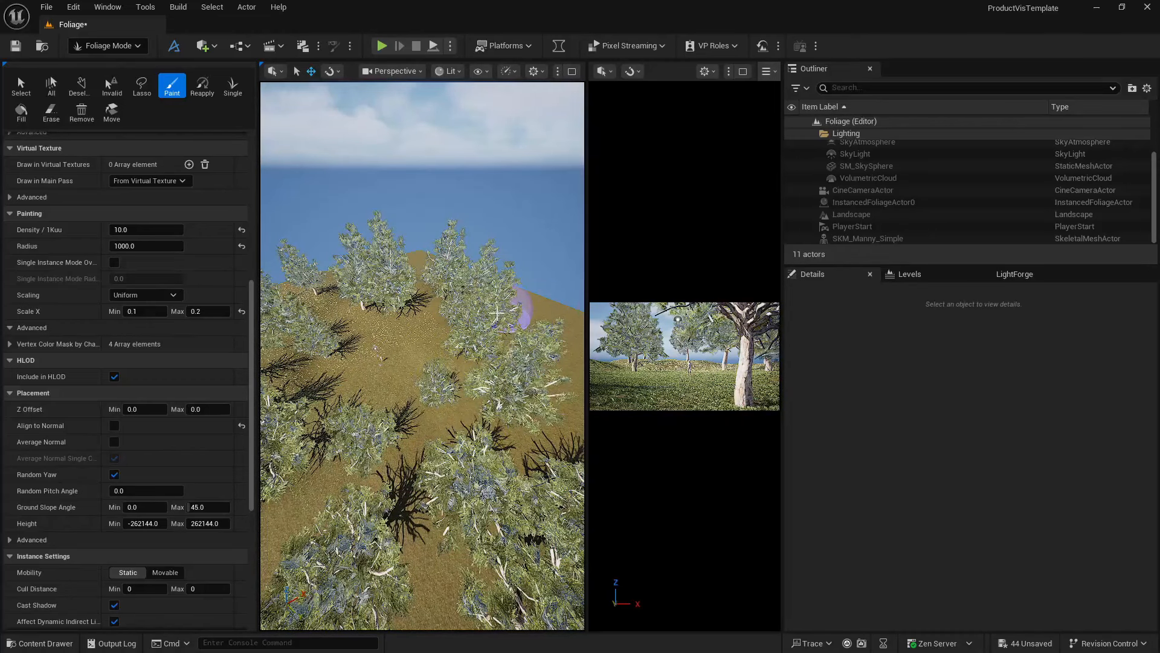
{"action": "key", "text": "ctrl+z"}
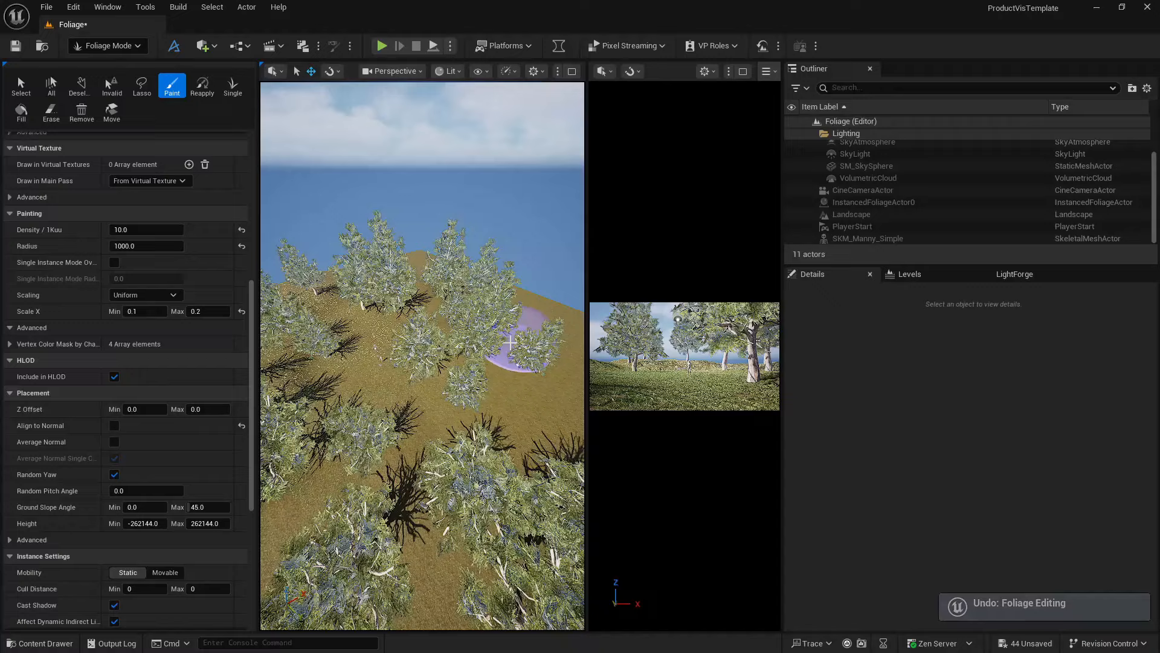
{"action": "mouse_move", "coordinate": [510, 343]}
{"action": "left_mouse_down"}
{"action": "mouse_move", "coordinate": [531, 375]}
{"action": "mouse_move", "coordinate": [531, 415]}
{"action": "mouse_move", "coordinate": [518, 415]}
{"action": "mouse_move", "coordinate": [497, 370]}
{"action": "left_mouse_up"}
{"action": "key", "text": "w"}
{"action": "right_click_drag", "start_coordinate": [461, 363], "coordinate": [461, 294]}
{"action": "key", "text": "d"}
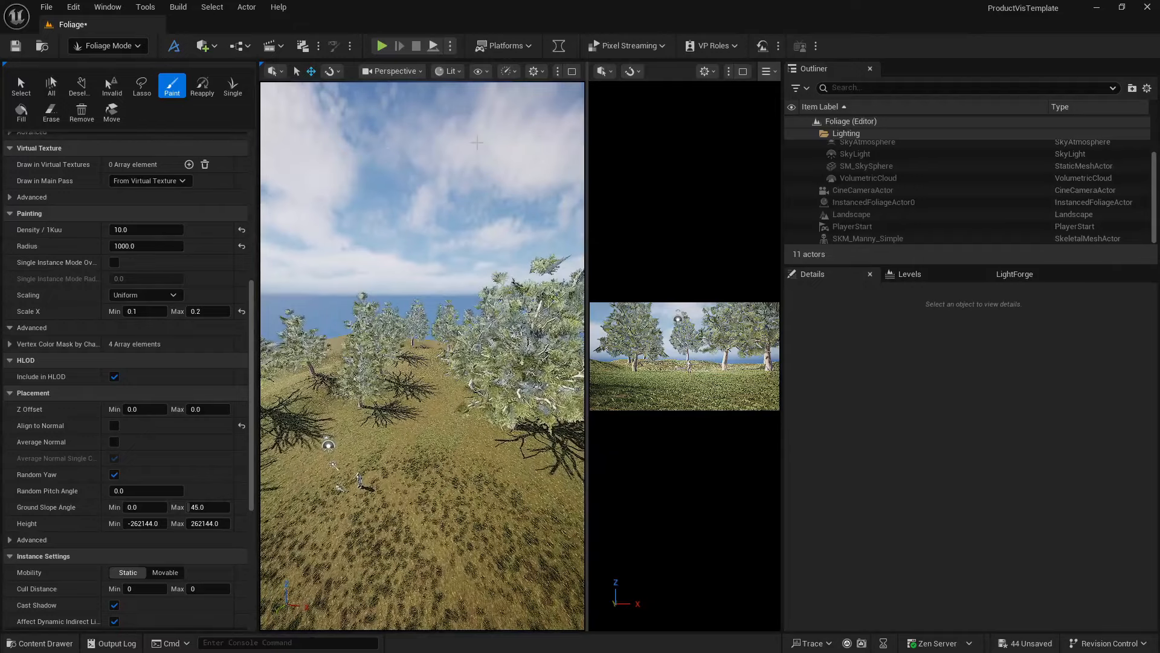
Step: Try placing one tree in the cine camera view's foreground with the Single foliage tool and undo it
{"action": "left_click", "coordinate": [742, 71]}
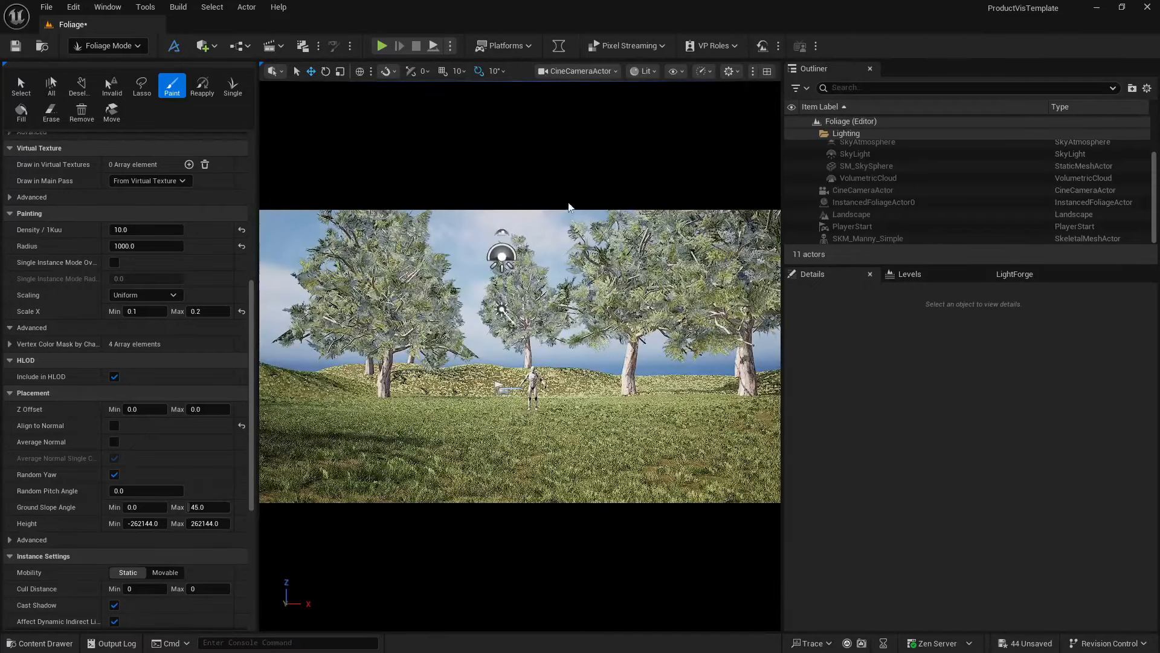
{"action": "left_click", "coordinate": [306, 447]}
{"action": "scroll", "coordinate": [75, 260], "scroll_direction": "up", "scroll_amount": 1}
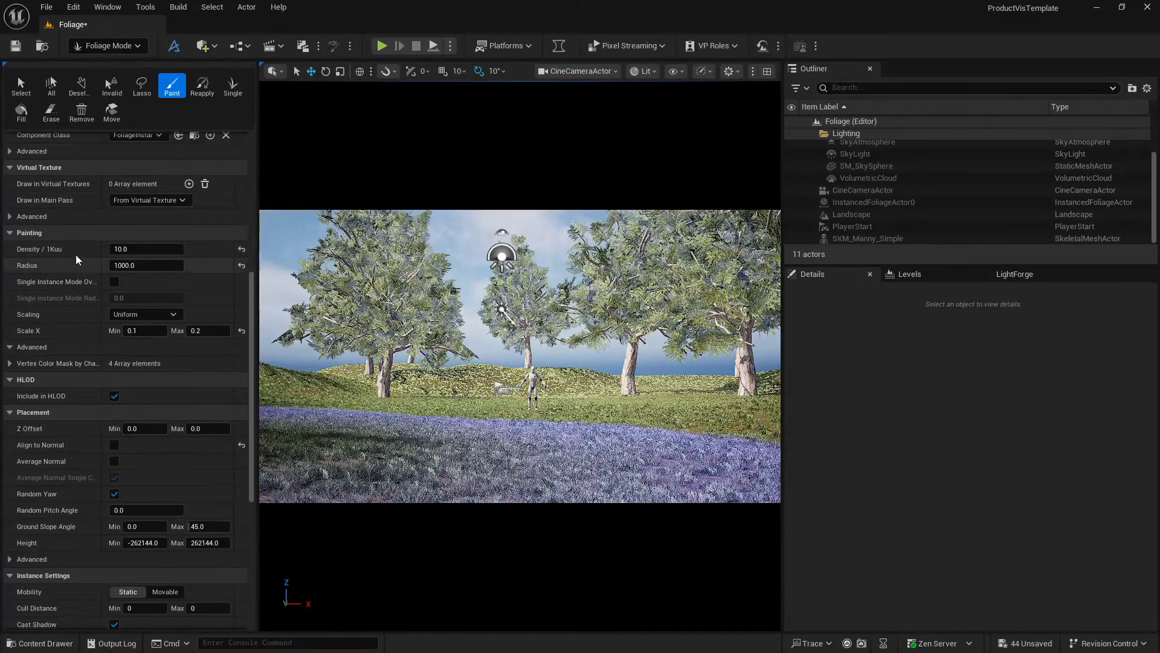
{"action": "scroll", "coordinate": [75, 255], "scroll_direction": "up", "scroll_amount": 5}
{"action": "left_click", "coordinate": [232, 85]}
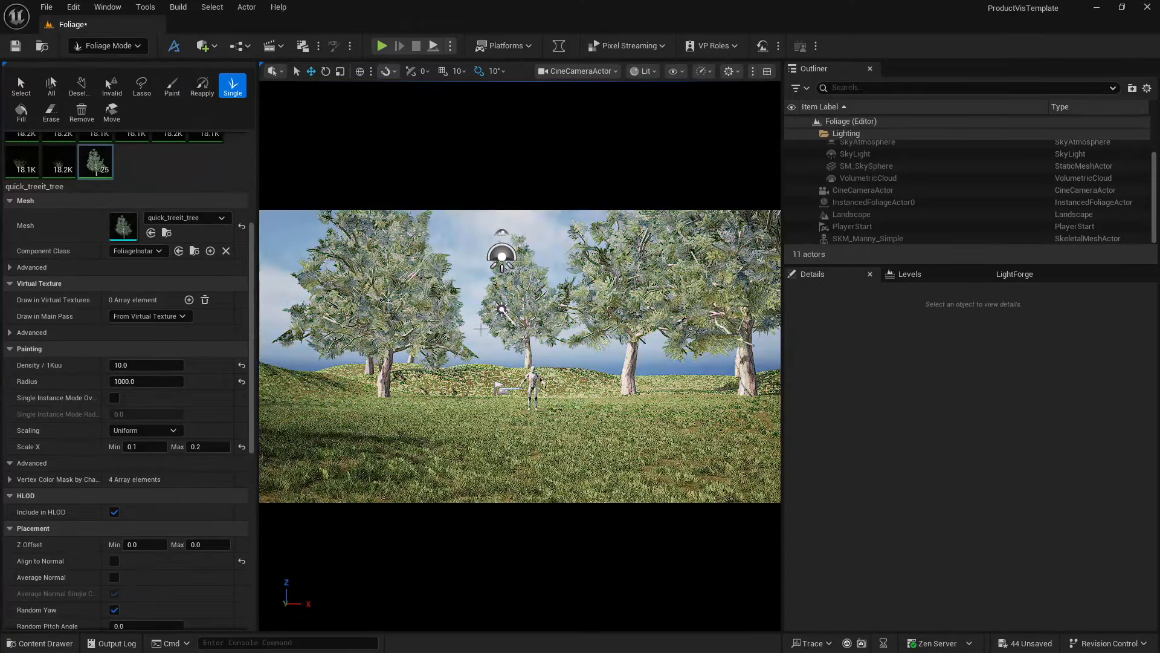
{"action": "left_click", "coordinate": [503, 473]}
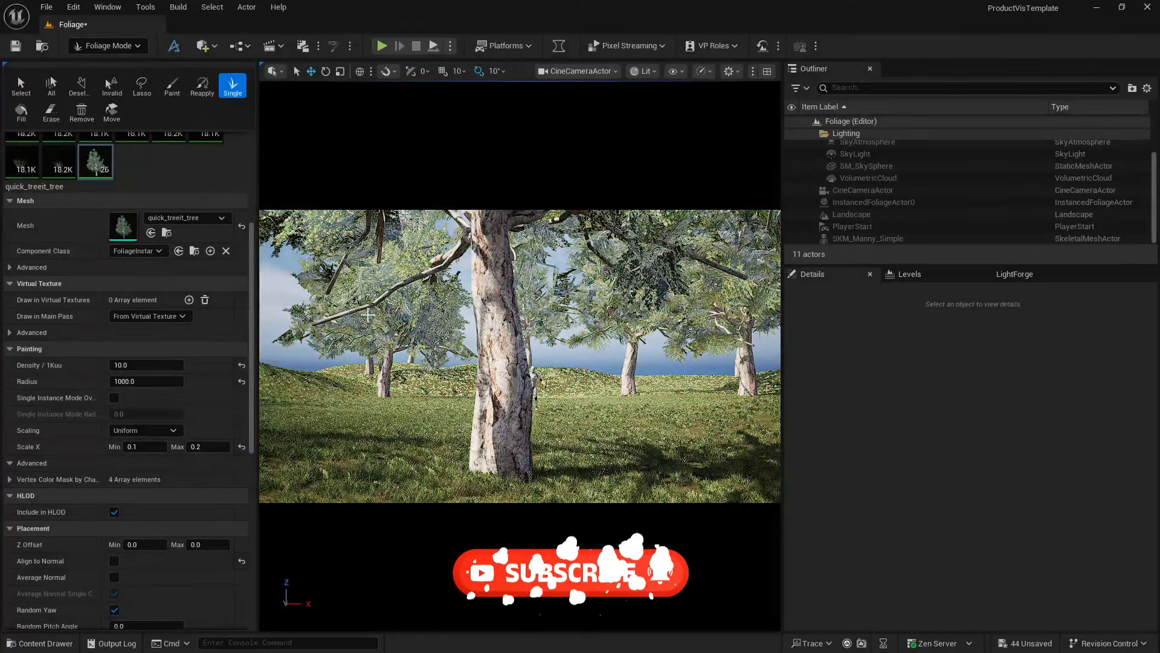
{"action": "key", "text": "ctrl+z"}
Step: Place the quick_treeit_tree static mesh in the cine camera view's foreground and switch to Selection Mode
{"action": "left_click", "coordinate": [59, 641]}
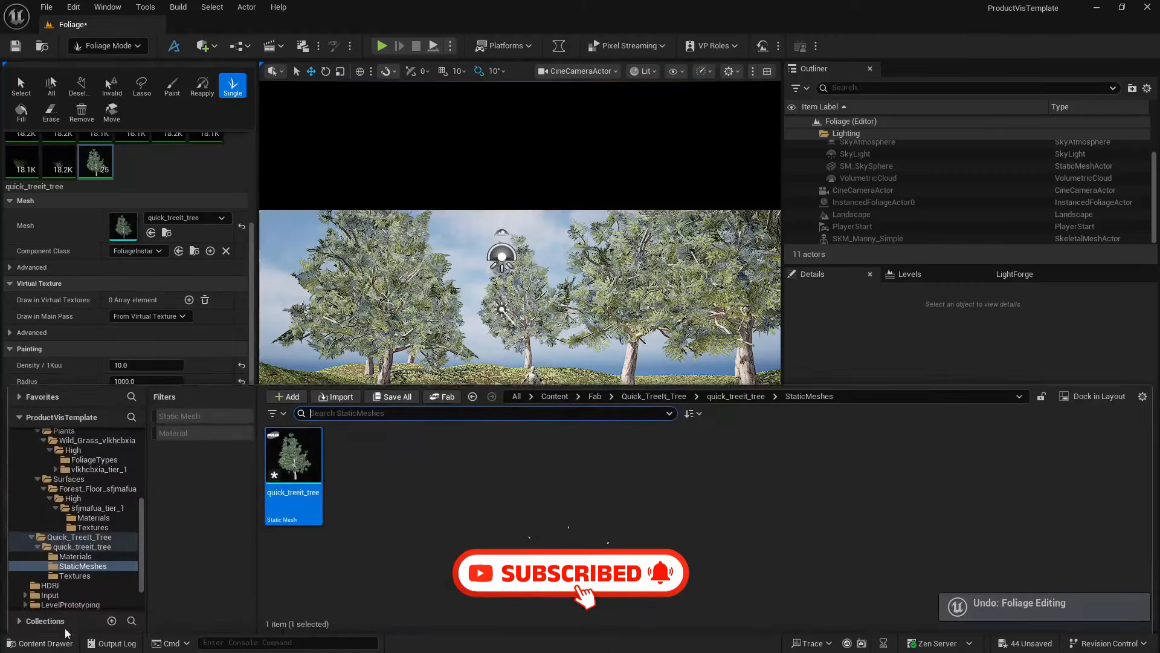
{"action": "left_click_drag", "start_coordinate": [296, 469], "coordinate": [308, 406]}
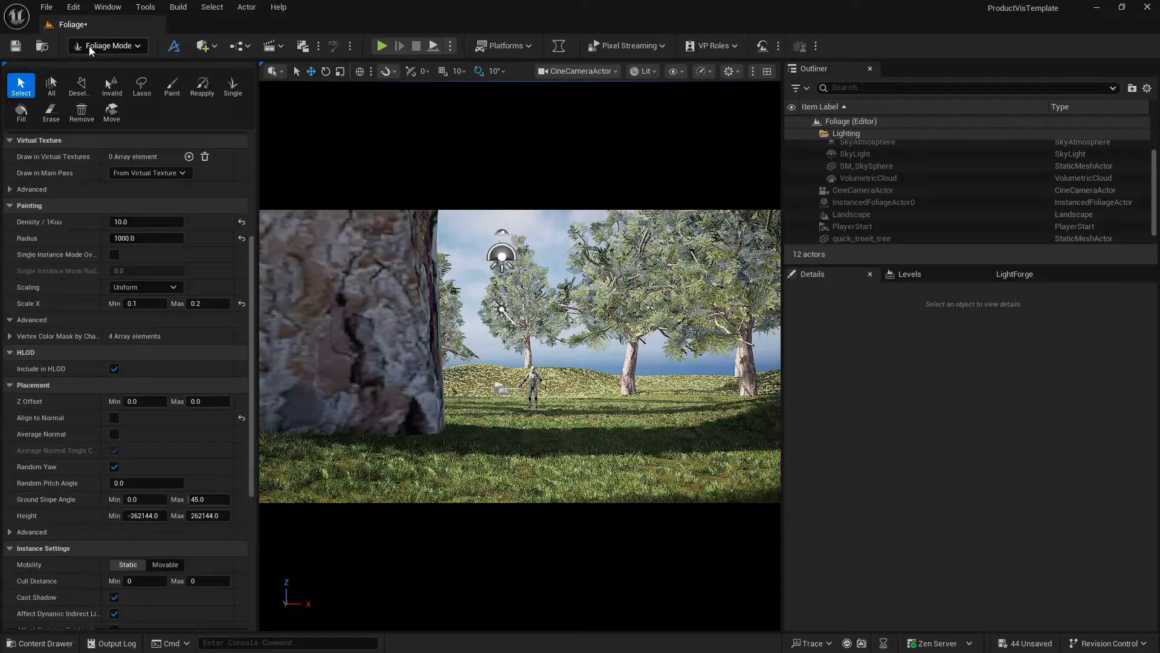
{"action": "left_click", "coordinate": [108, 45]}
{"action": "left_click", "coordinate": [112, 68]}
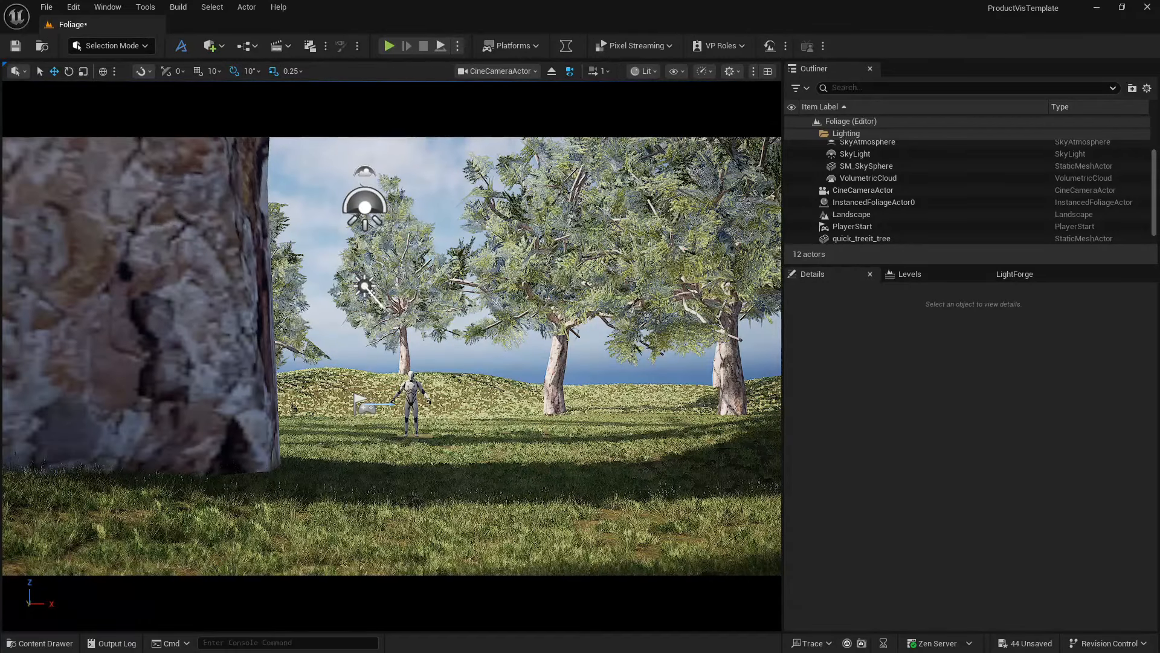
Step: Scale the placed foreground tree uniformly to 0.1 and move it closer to the camera at the frame's edge
{"action": "left_click", "coordinate": [207, 277]}
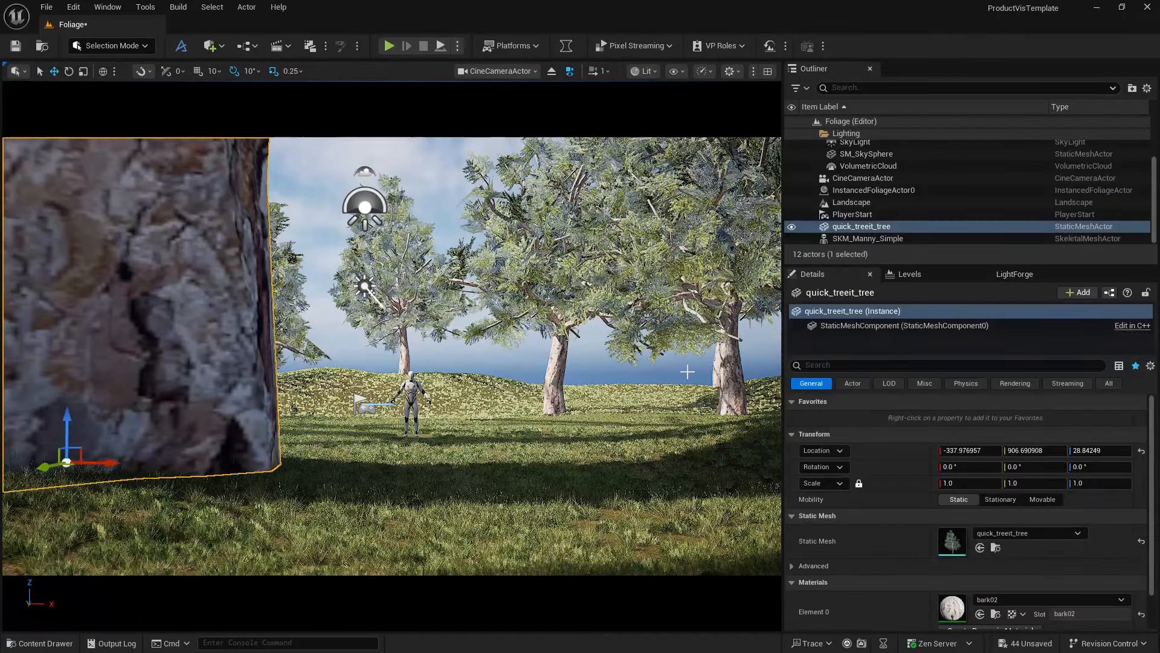
{"action": "left_click", "coordinate": [974, 485]}
{"action": "type", "text": ".1"}
{"action": "key", "text": "Return"}
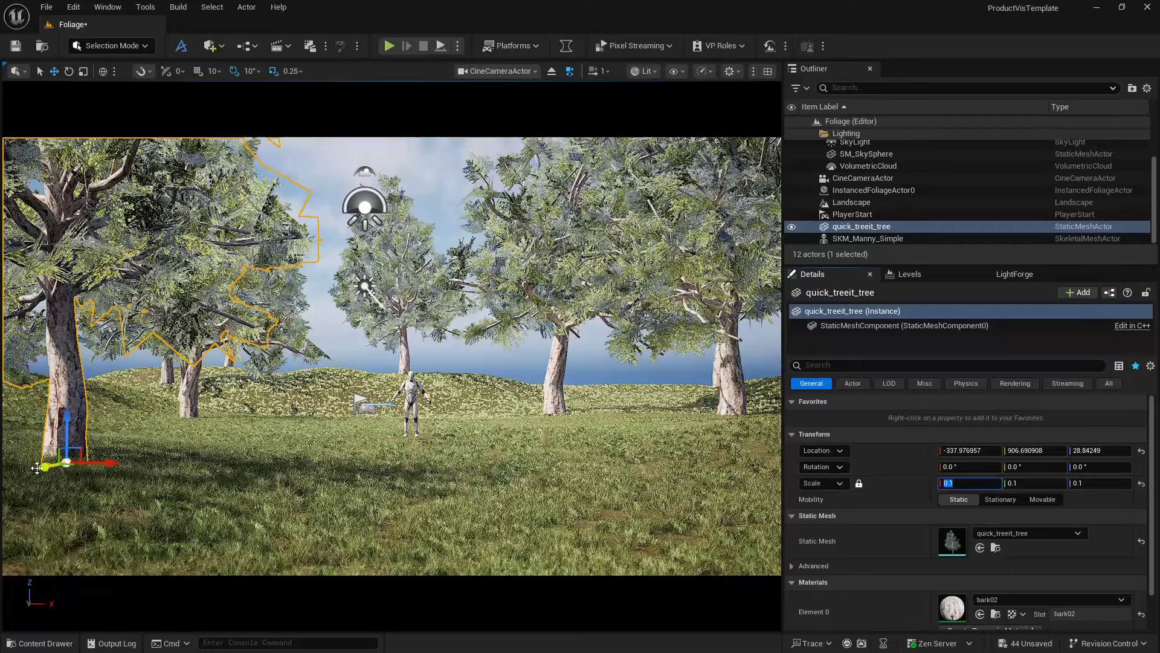
{"action": "left_click_drag", "start_coordinate": [37, 467], "coordinate": [3, 544]}
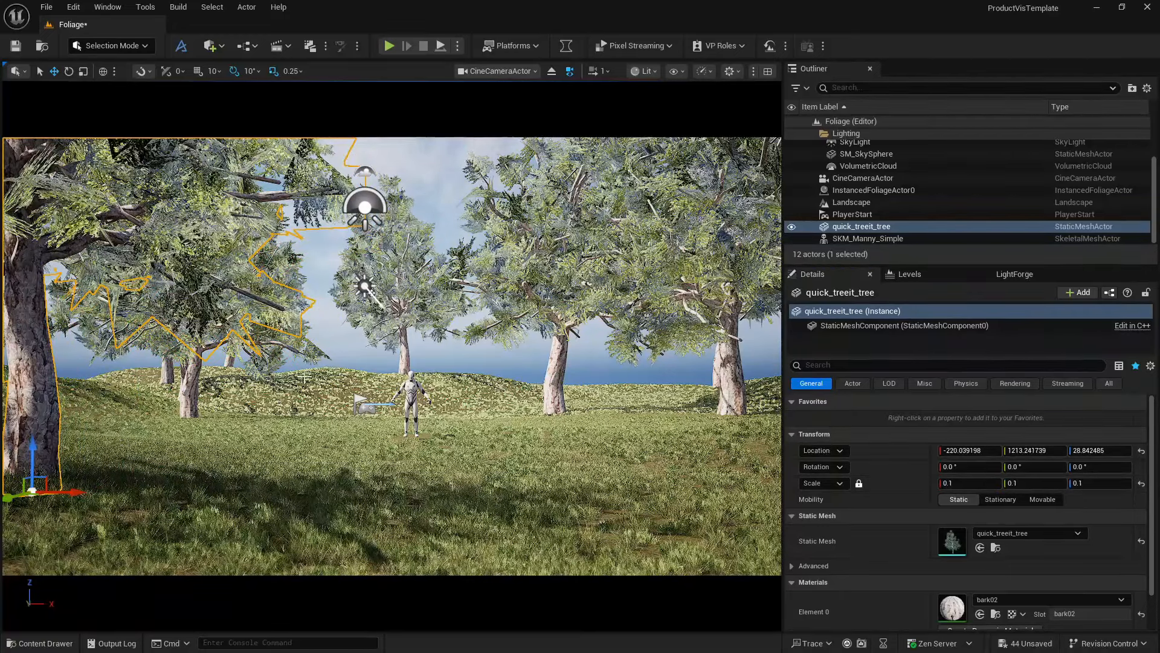
Step: Delete the manually placed foreground tree from the level
{"action": "left_click", "coordinate": [336, 340]}
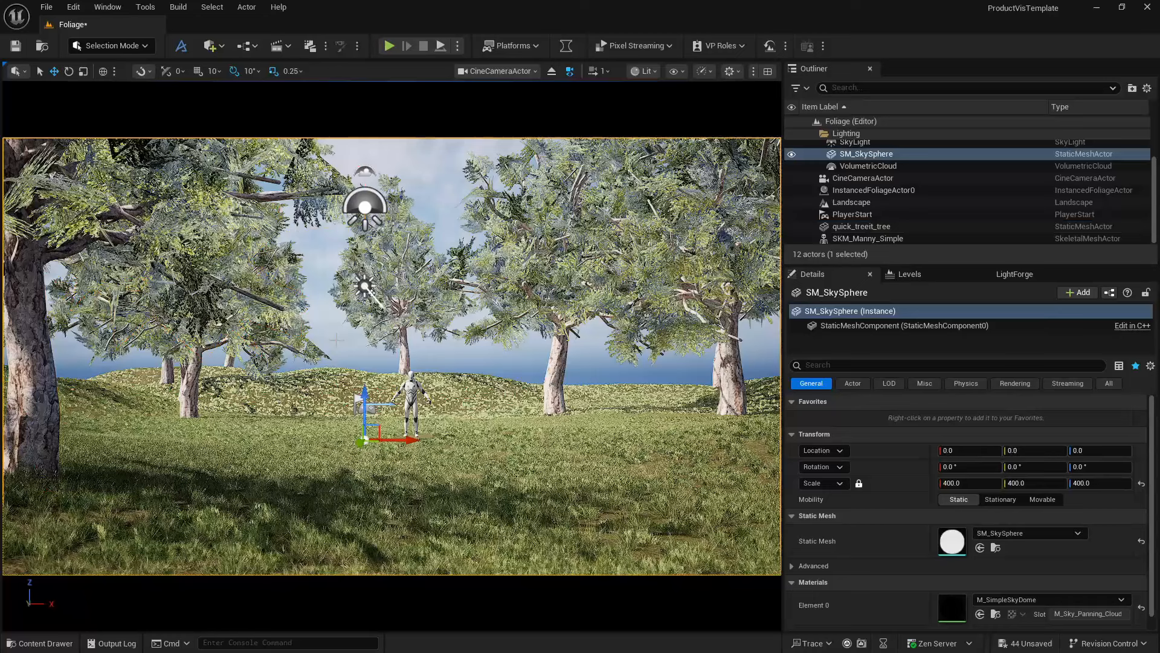
{"action": "left_click", "coordinate": [33, 429]}
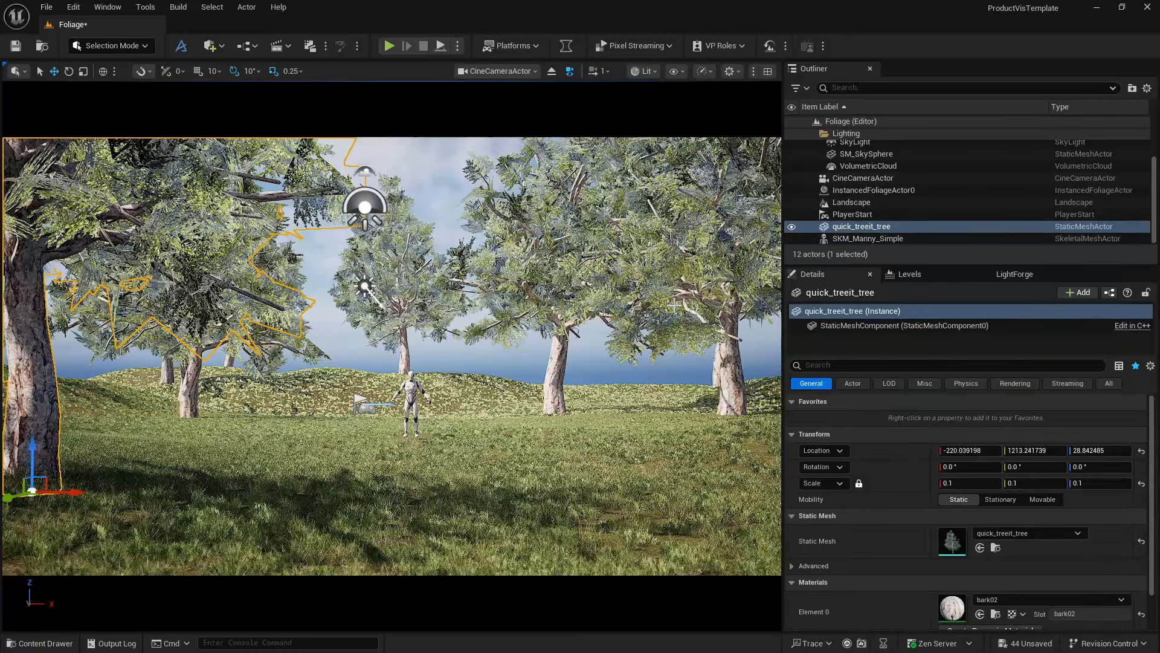
{"action": "key", "text": "Delete"}
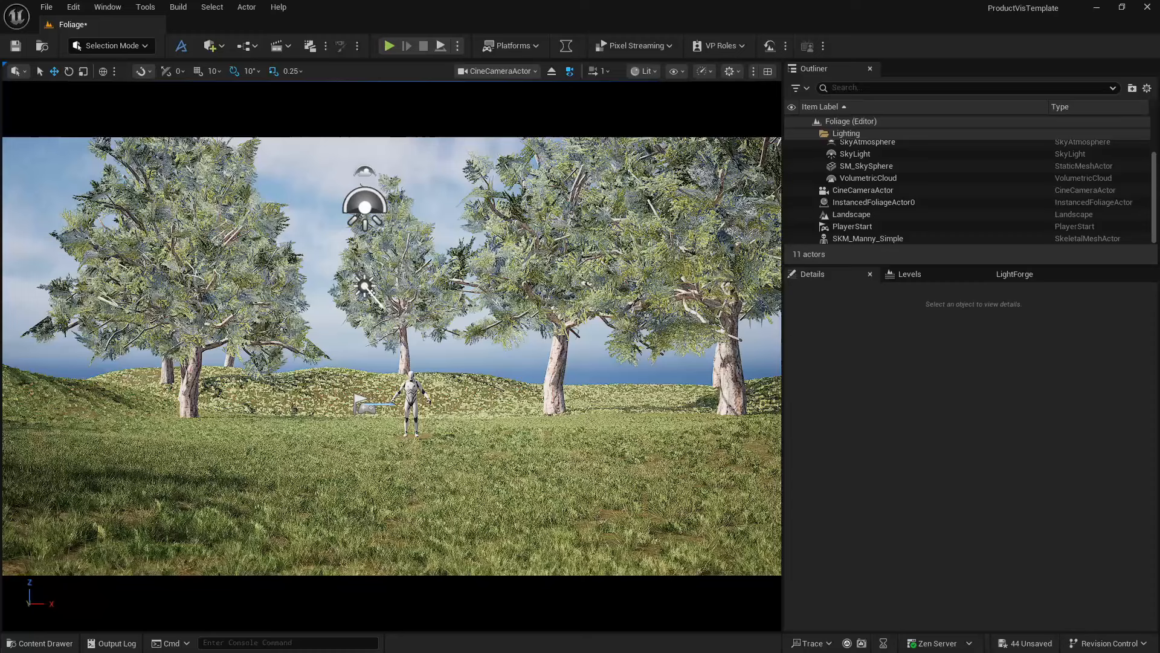
Step: Return to Foliage Mode and remove the quick_treeit_tree foliage type together with all its painted instances
{"action": "left_click", "coordinate": [191, 381]}
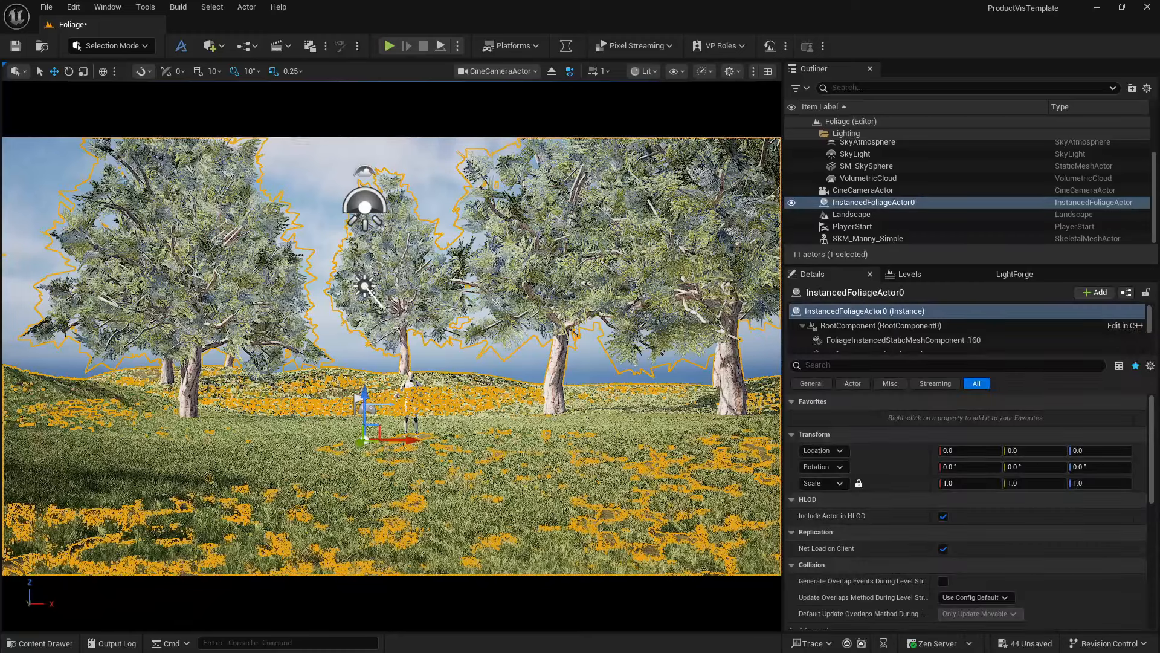
{"action": "left_click", "coordinate": [128, 50]}
{"action": "left_click", "coordinate": [116, 96]}
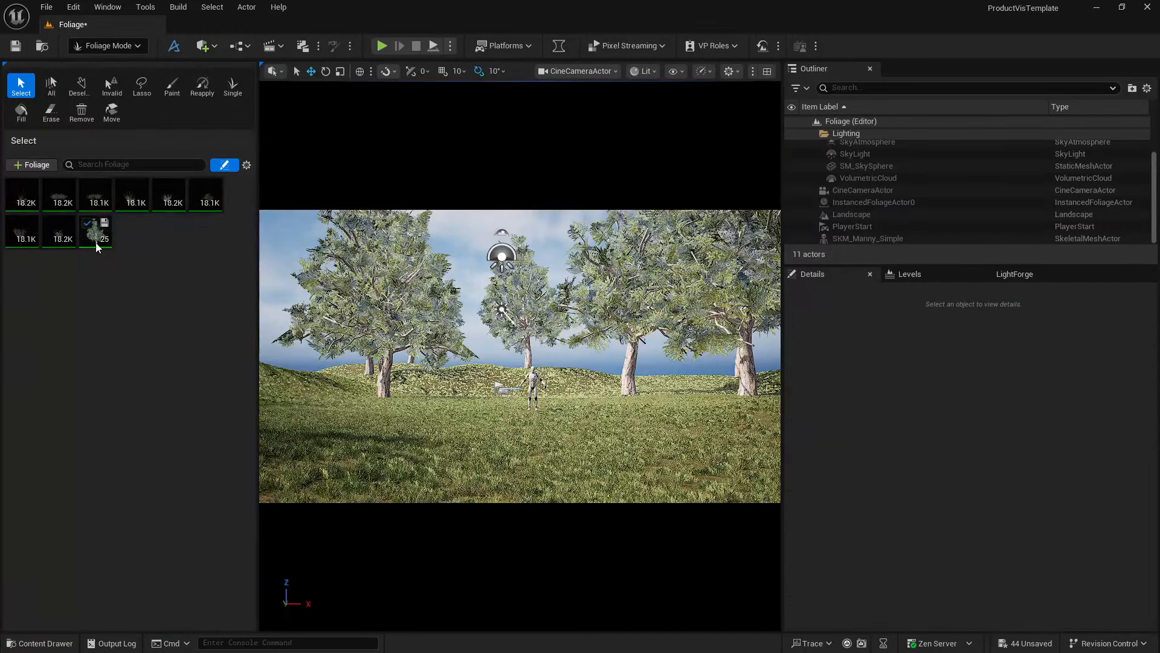
{"action": "left_click", "coordinate": [97, 245]}
{"action": "key", "text": "Delete"}
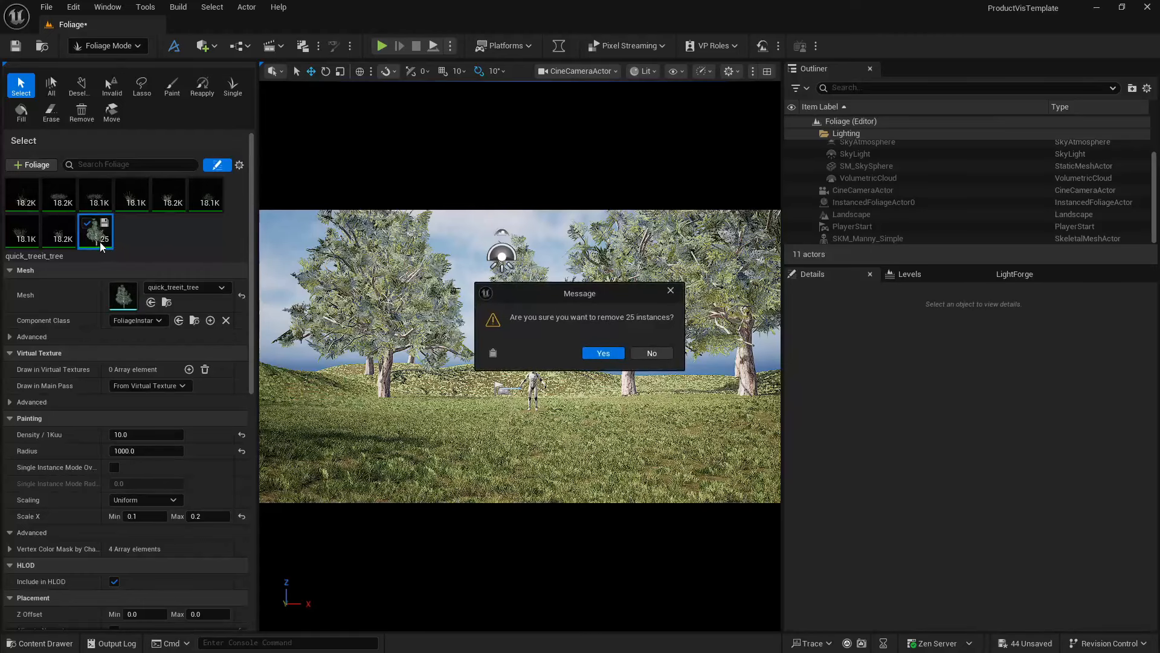
{"action": "left_click", "coordinate": [598, 359]}
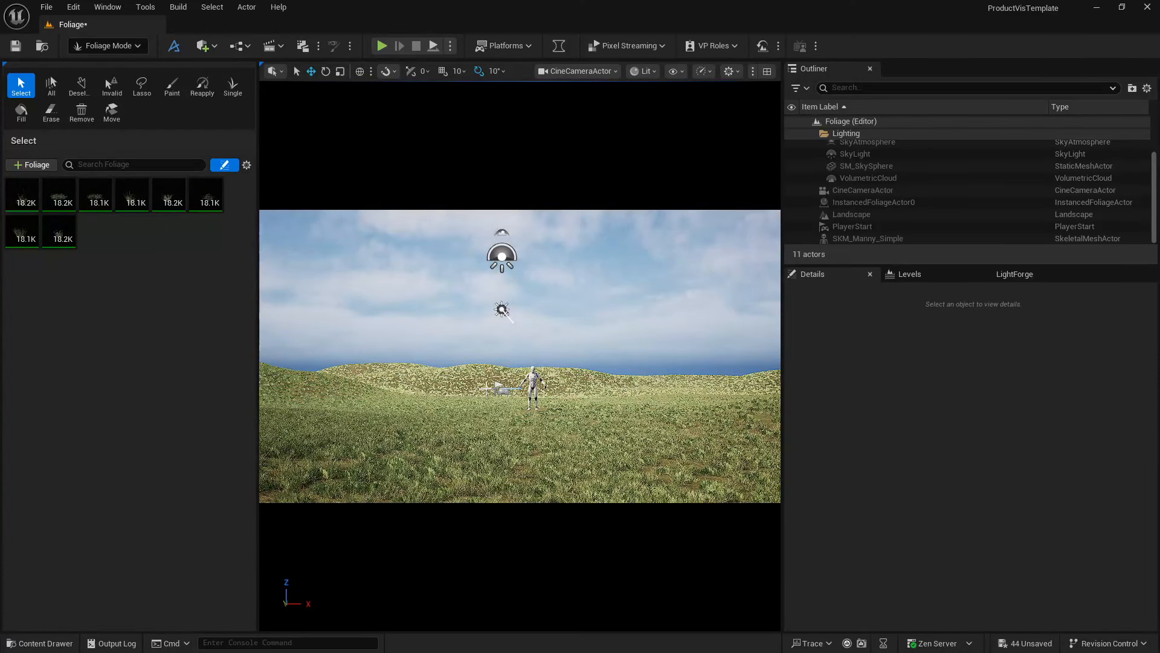
Step: Switch to Fab, browse the free tree results and add the Tree_test model to the project
{"action": "key", "text": "alt+Tab"}
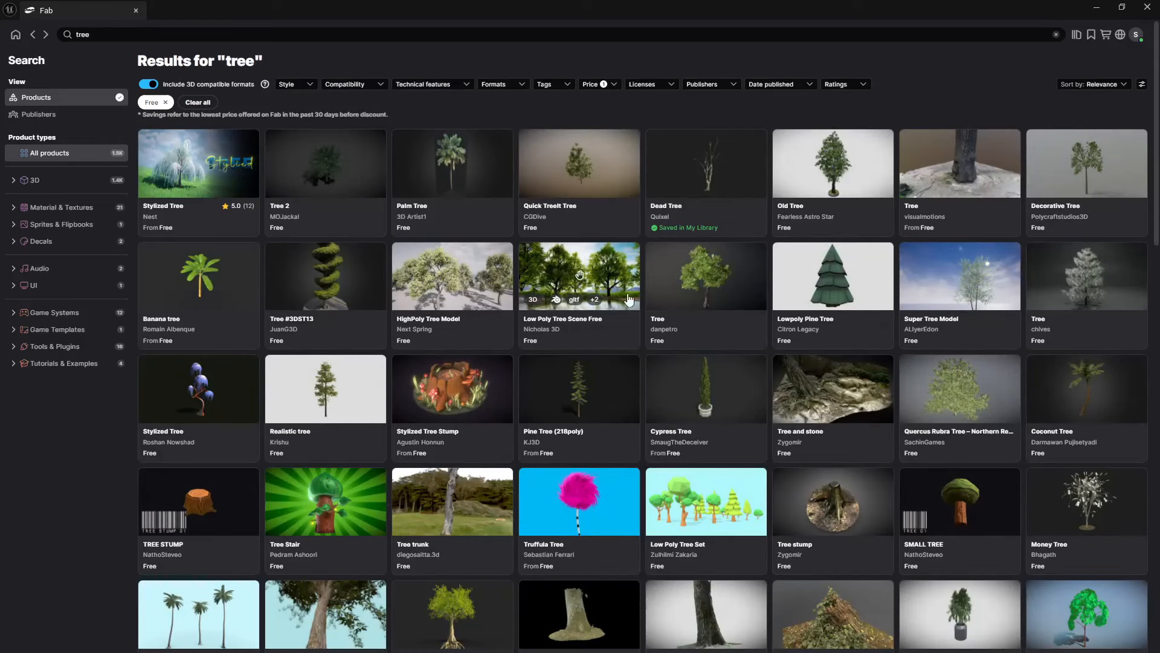
{"action": "scroll", "coordinate": [628, 300], "scroll_direction": "down", "scroll_amount": 15}
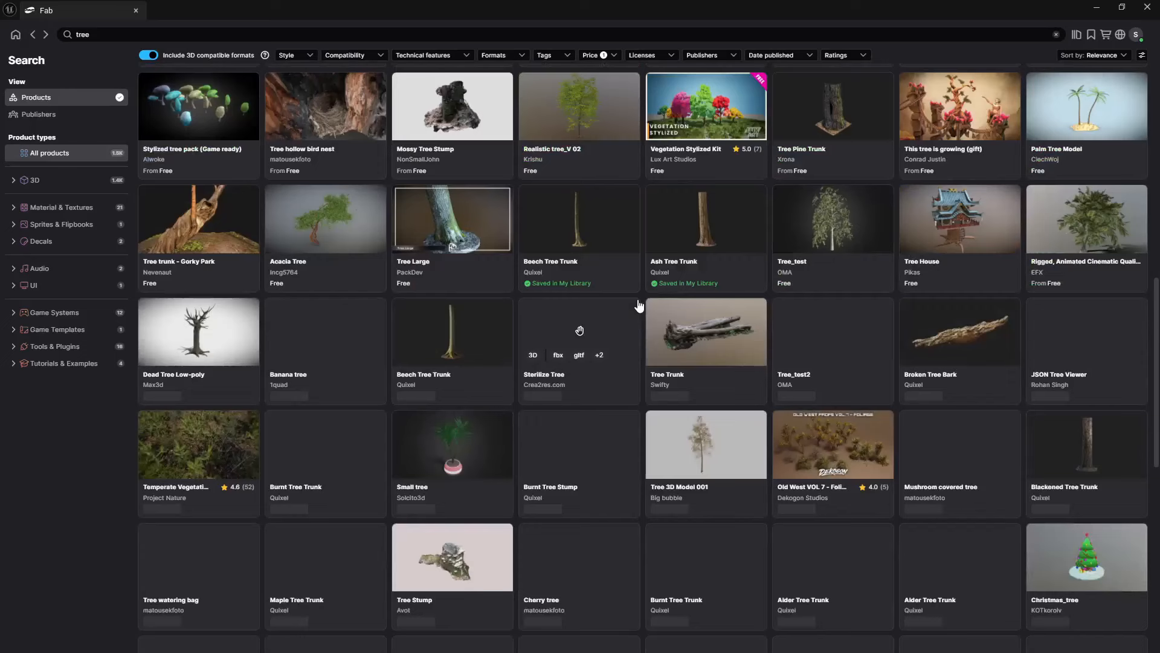
{"action": "left_click", "coordinate": [638, 307]}
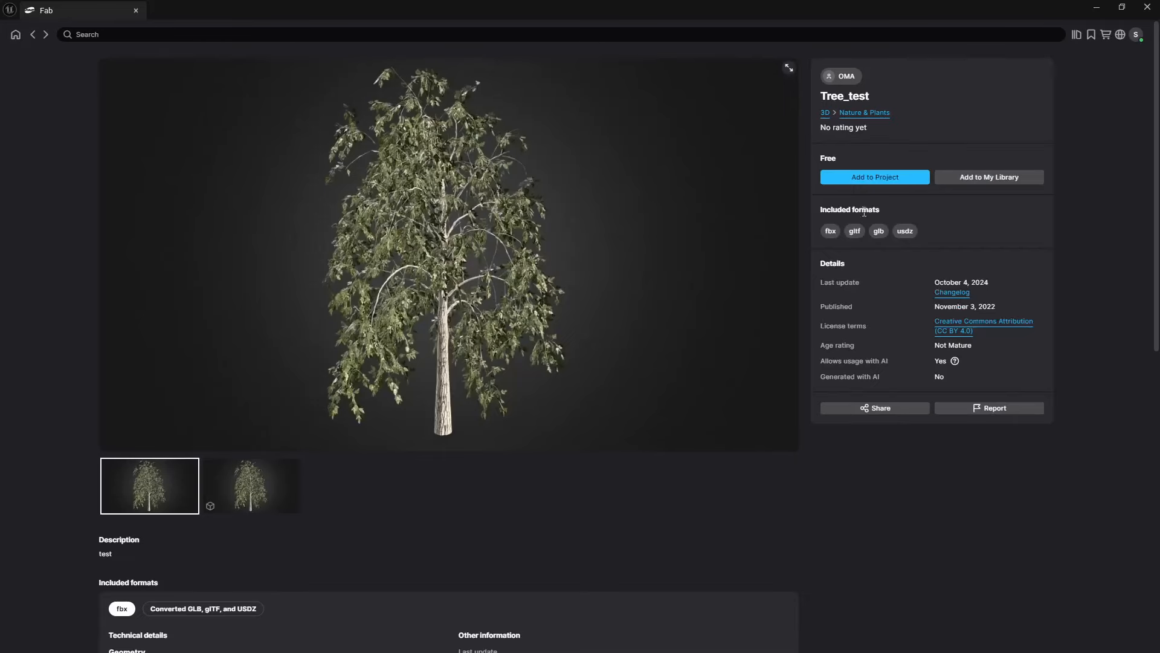
{"action": "left_click", "coordinate": [898, 184]}
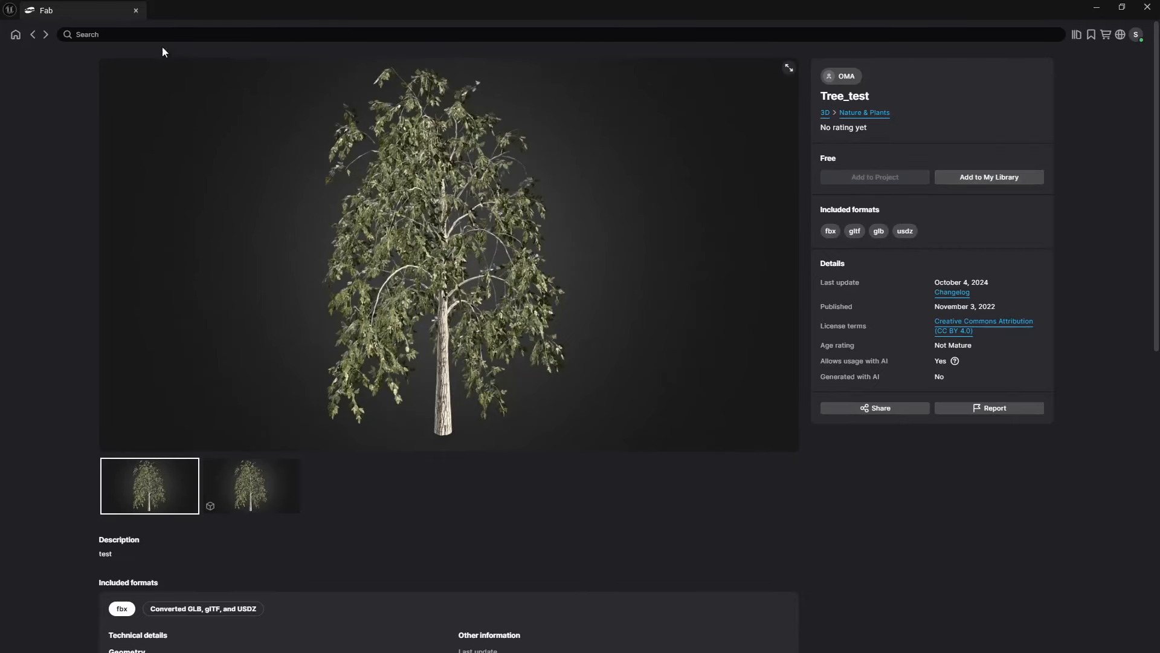
Step: Return to the tree search results and browse further free tree models
{"action": "left_click", "coordinate": [35, 35]}
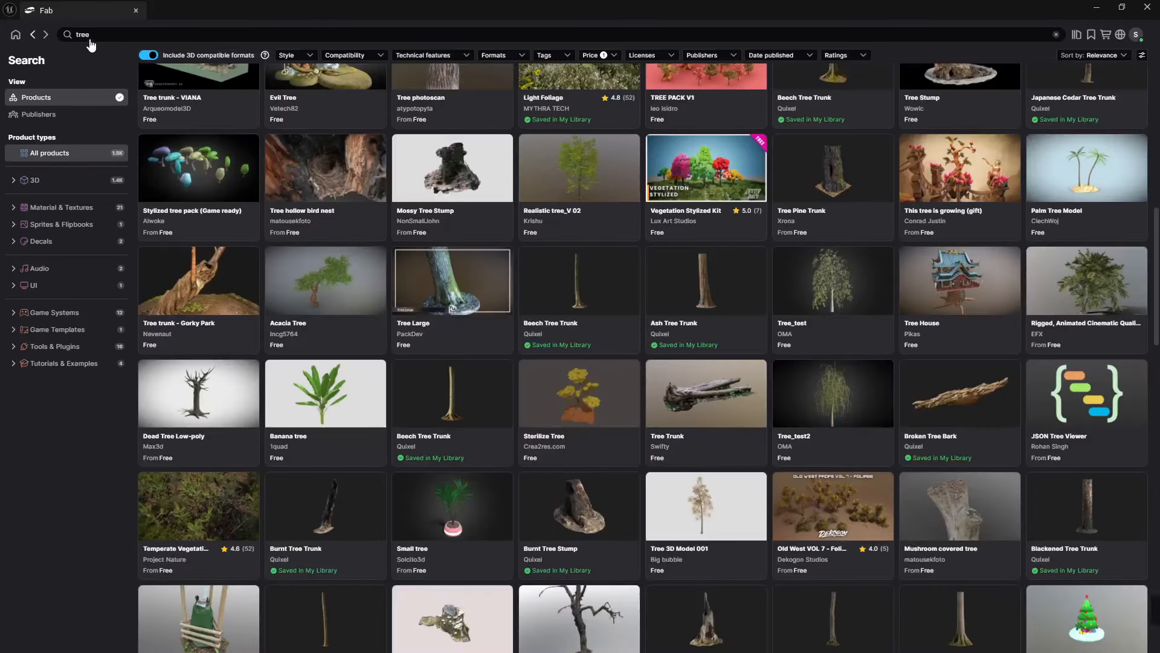
{"action": "scroll", "coordinate": [663, 266], "scroll_direction": "down", "scroll_amount": 4}
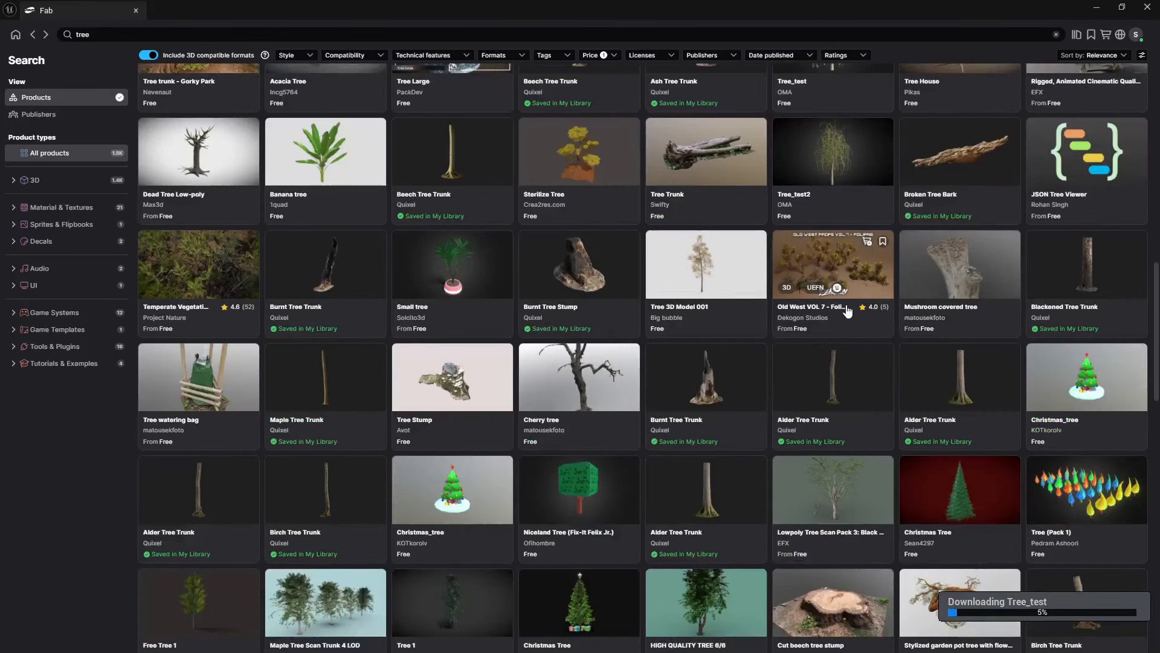
{"action": "scroll", "coordinate": [835, 312], "scroll_direction": "down", "scroll_amount": 3}
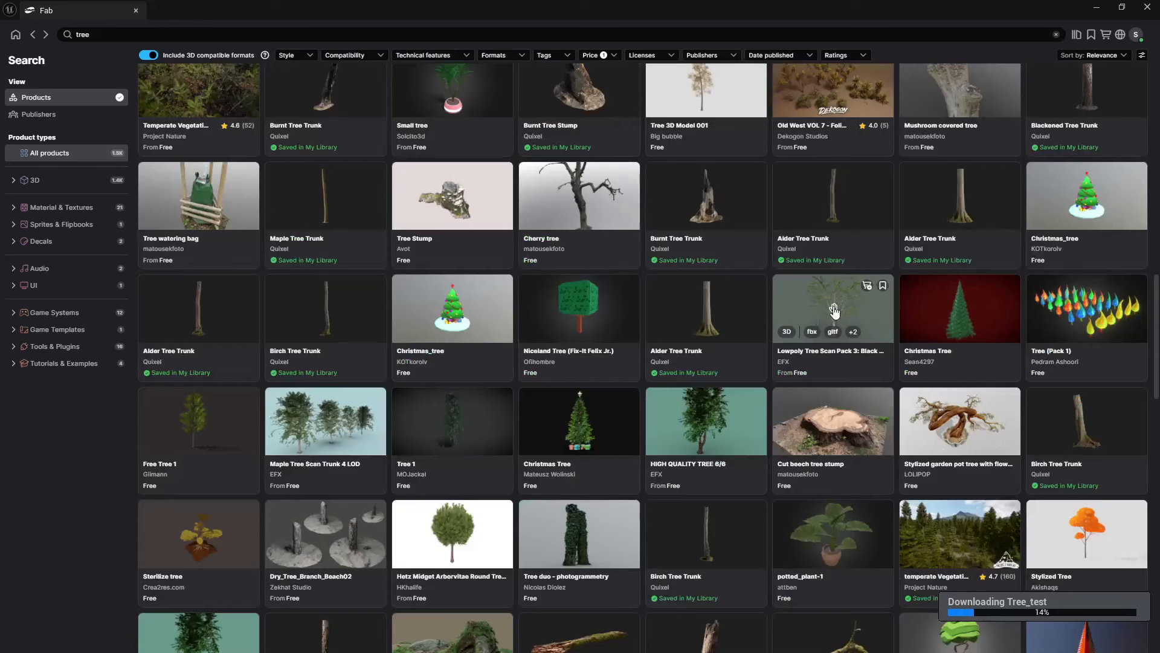
{"action": "scroll", "coordinate": [835, 311], "scroll_direction": "down", "scroll_amount": 3}
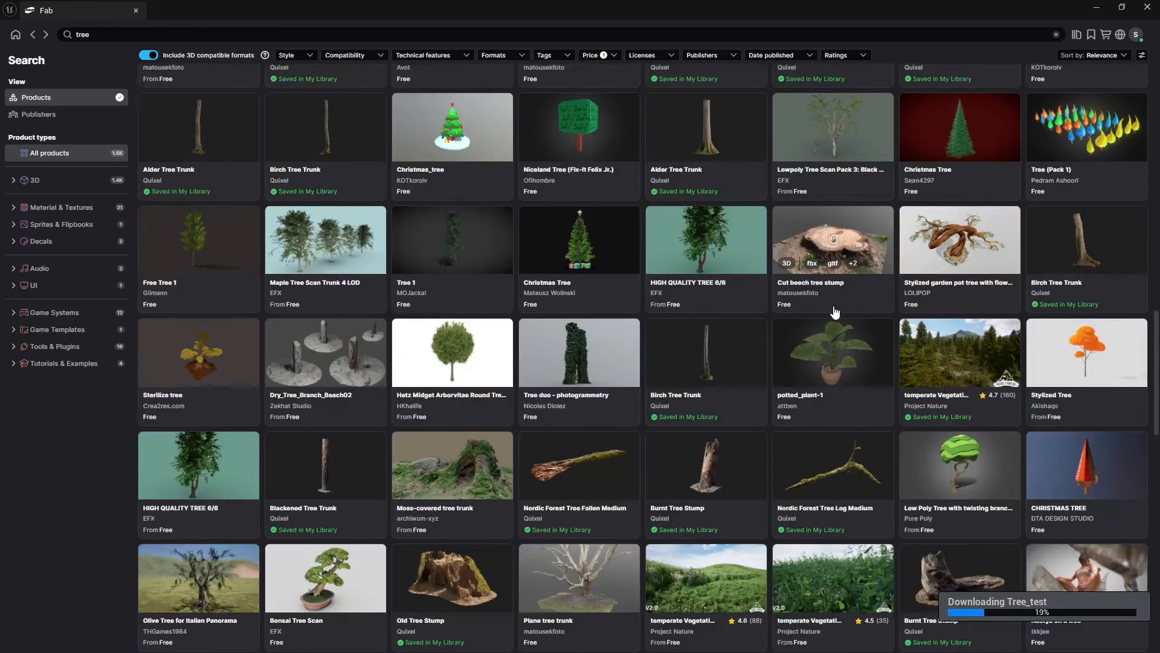
{"action": "scroll", "coordinate": [833, 309], "scroll_direction": "down", "scroll_amount": 2}
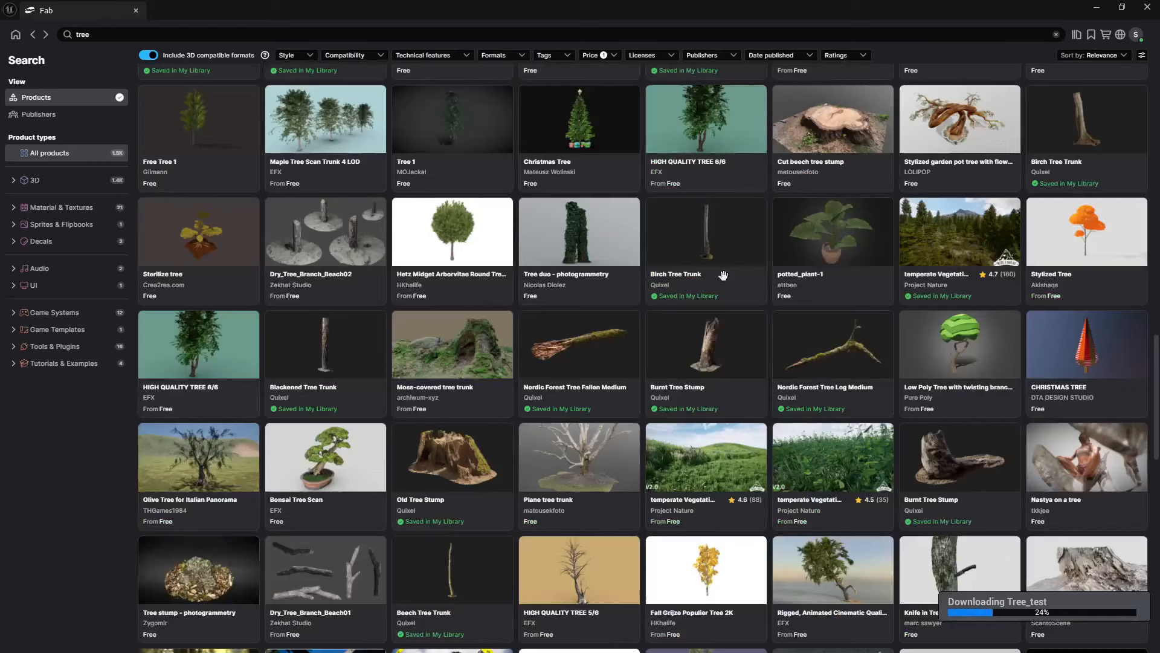
Step: Search Fab for "mawi" and remove the Free price filter from the results
{"action": "left_click", "coordinate": [332, 35]}
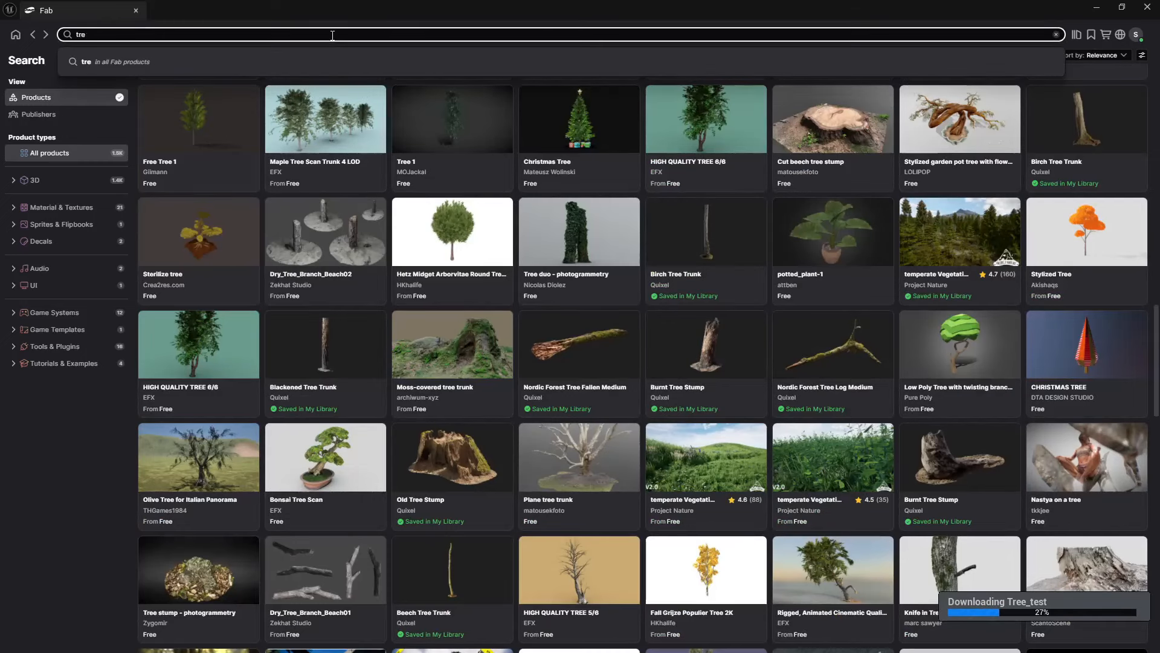
{"action": "key", "text": "BackSpace"}
{"action": "key", "text": "BackSpace"}
{"action": "key", "text": "BackSpace"}
{"action": "type", "text": "mawi"}
{"action": "key", "text": "Return"}
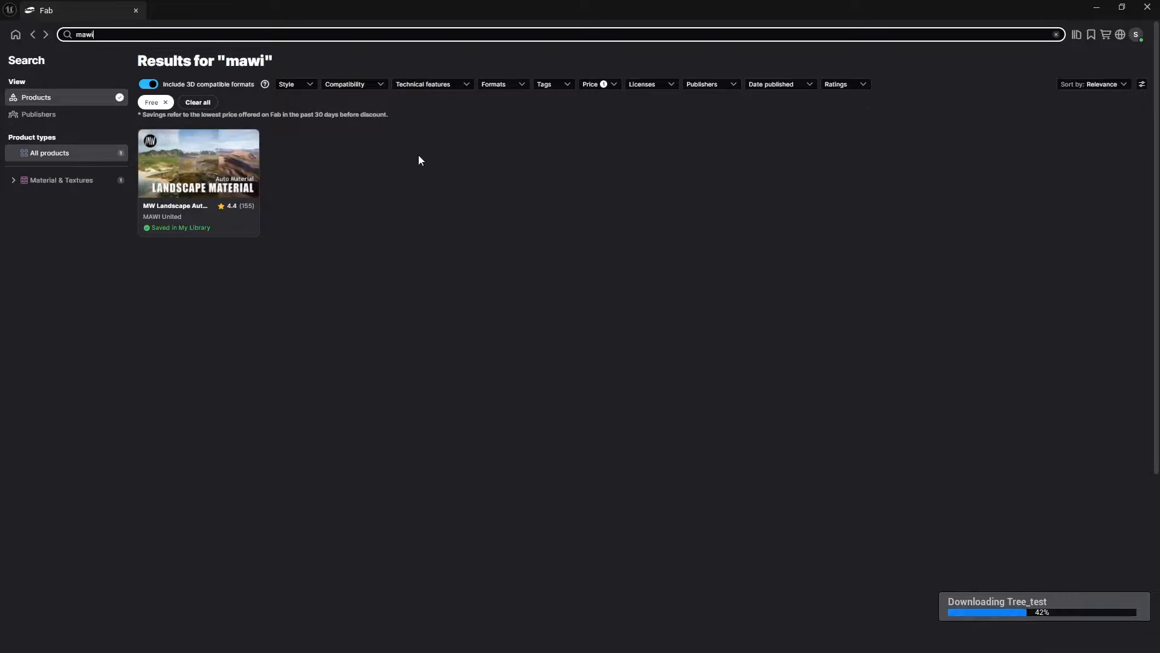
{"action": "left_click", "coordinate": [603, 88]}
{"action": "left_click", "coordinate": [537, 140]}
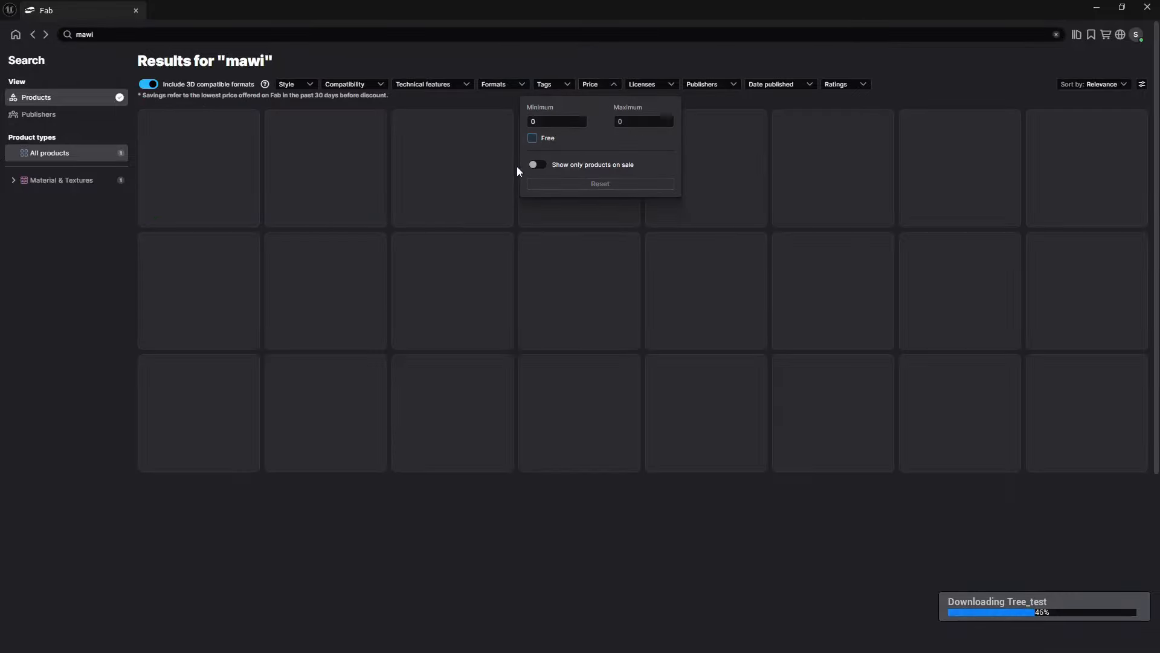
Step: Leave Fab for the level editor and add the tree_test static mesh from the Tree_test folder as a foliage type
{"action": "left_click", "coordinate": [378, 448]}
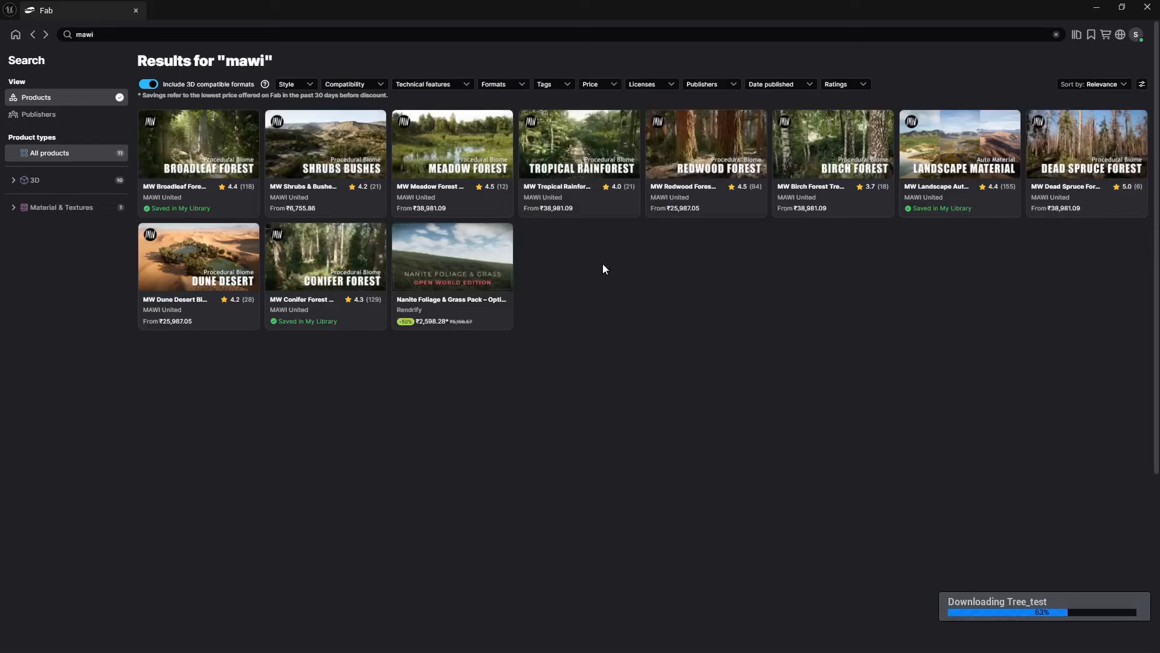
{"action": "left_click", "coordinate": [1099, 9]}
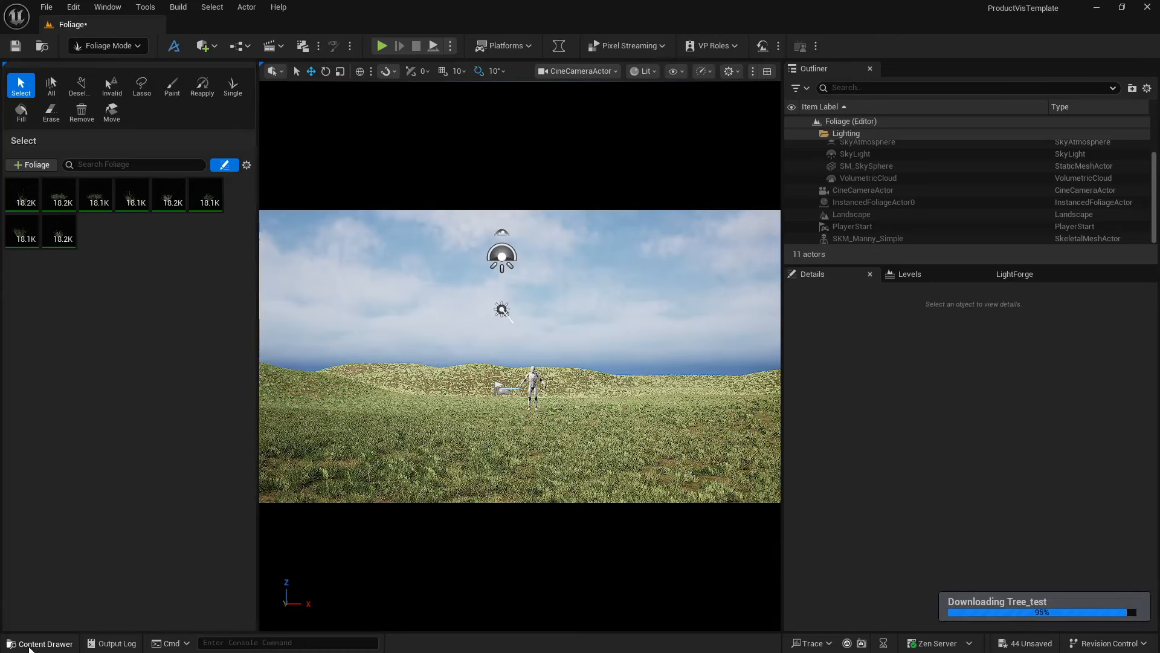
{"action": "left_click", "coordinate": [40, 643]}
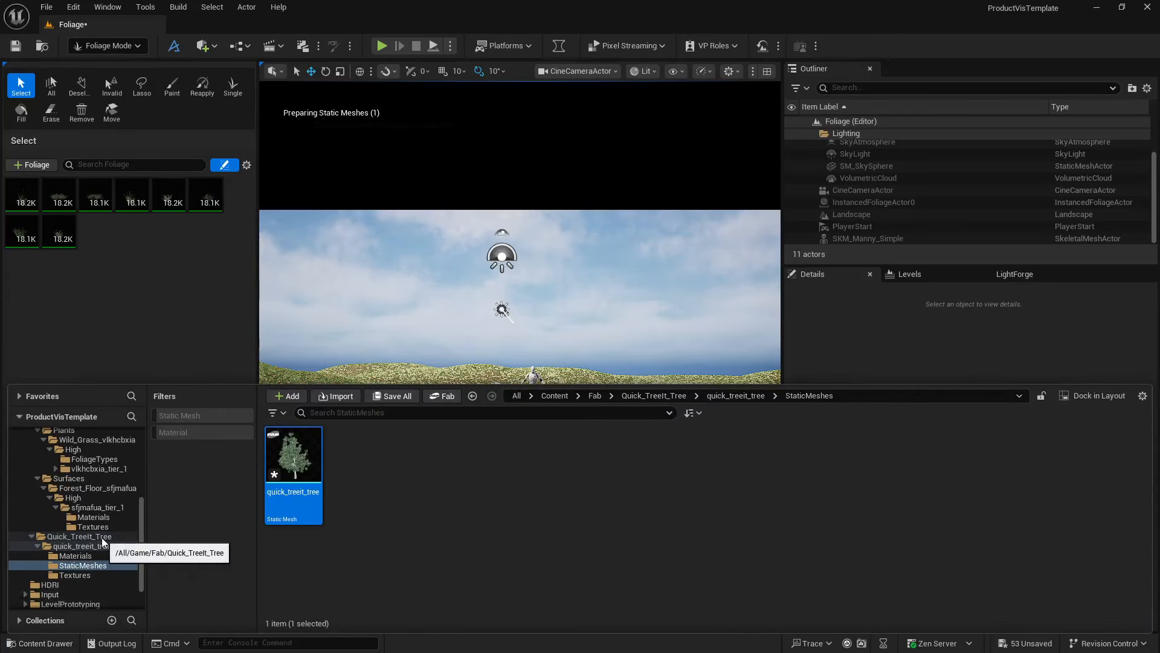
{"action": "double_click", "coordinate": [294, 458]}
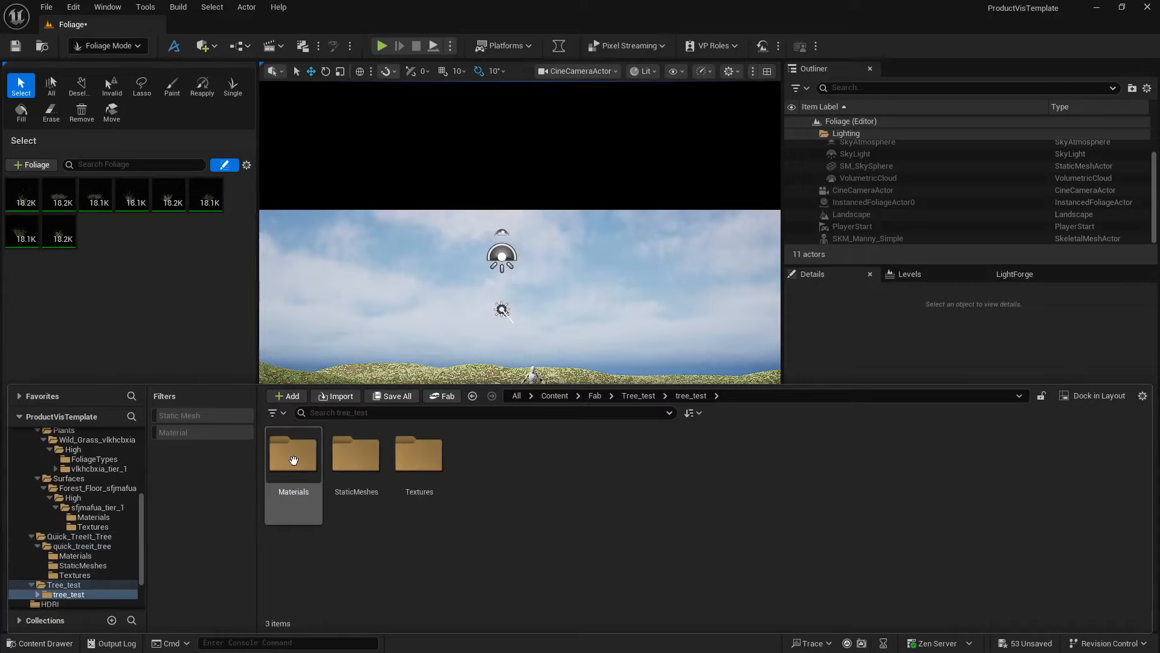
{"action": "double_click", "coordinate": [378, 478]}
{"action": "left_click_drag", "start_coordinate": [292, 460], "coordinate": [104, 307]}
{"action": "left_click", "coordinate": [18, 642]}
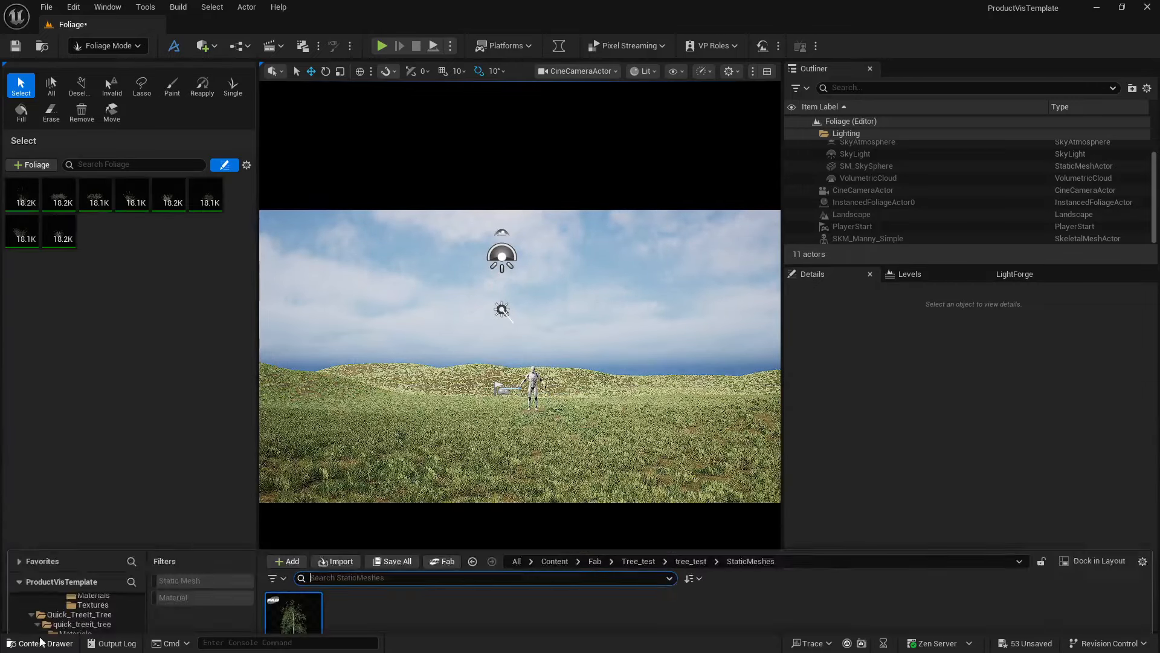
{"action": "left_click_drag", "start_coordinate": [293, 466], "coordinate": [116, 230]}
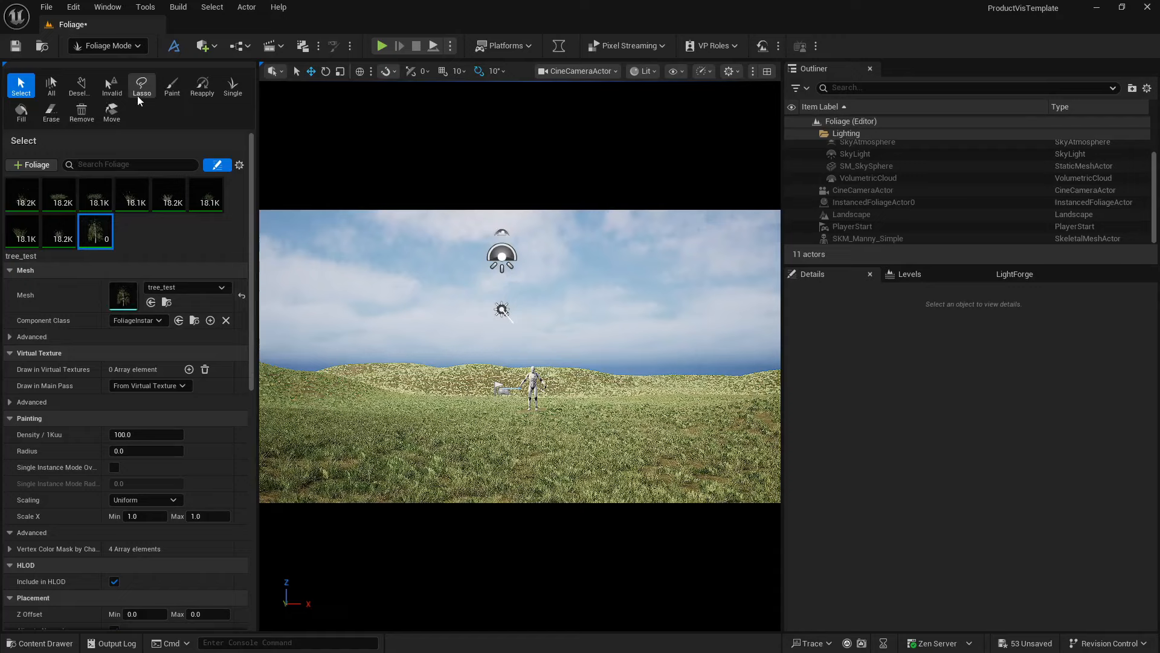
Step: Try painting tree_test across the landscape, switch to the multi-viewport layout beside the camera view and undo the test painting
{"action": "left_click", "coordinate": [172, 87]}
{"action": "mouse_move", "coordinate": [427, 383]}
{"action": "left_mouse_down"}
{"action": "mouse_move", "coordinate": [388, 383]}
{"action": "mouse_move", "coordinate": [465, 388]}
{"action": "mouse_move", "coordinate": [461, 362]}
{"action": "left_mouse_up"}
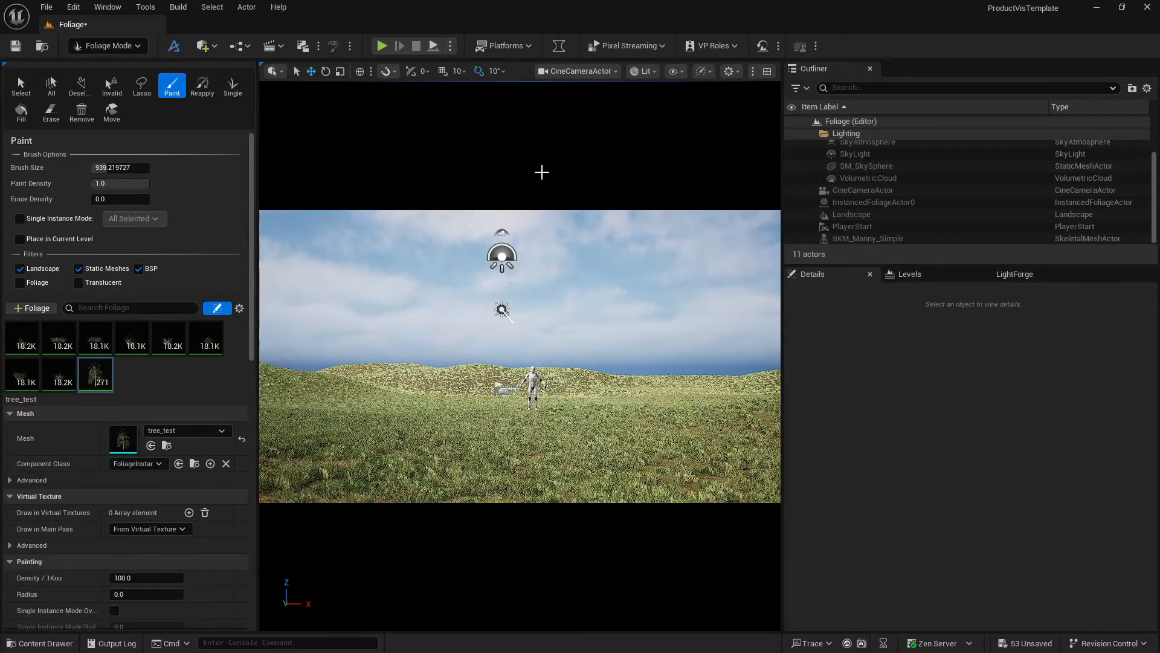
{"action": "left_click", "coordinate": [766, 71]}
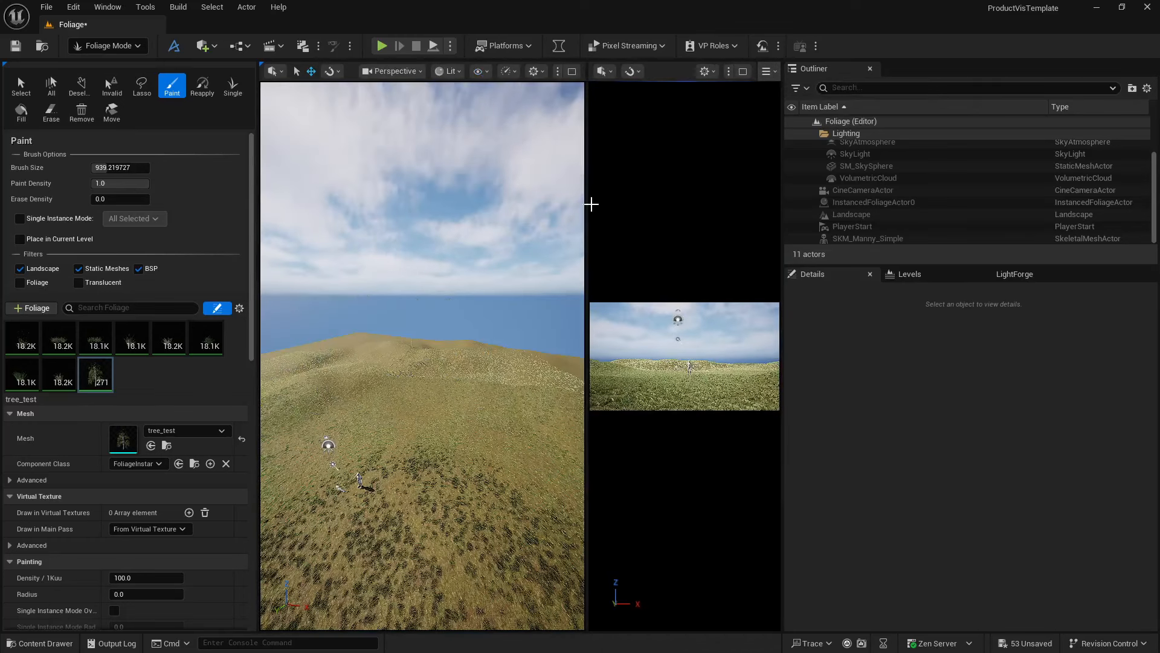
{"action": "mouse_move", "coordinate": [374, 388]}
{"action": "left_mouse_down"}
{"action": "mouse_move", "coordinate": [329, 415]}
{"action": "mouse_move", "coordinate": [401, 383]}
{"action": "mouse_move", "coordinate": [520, 362]}
{"action": "left_mouse_up"}
{"action": "key", "text": "ctrl+z"}
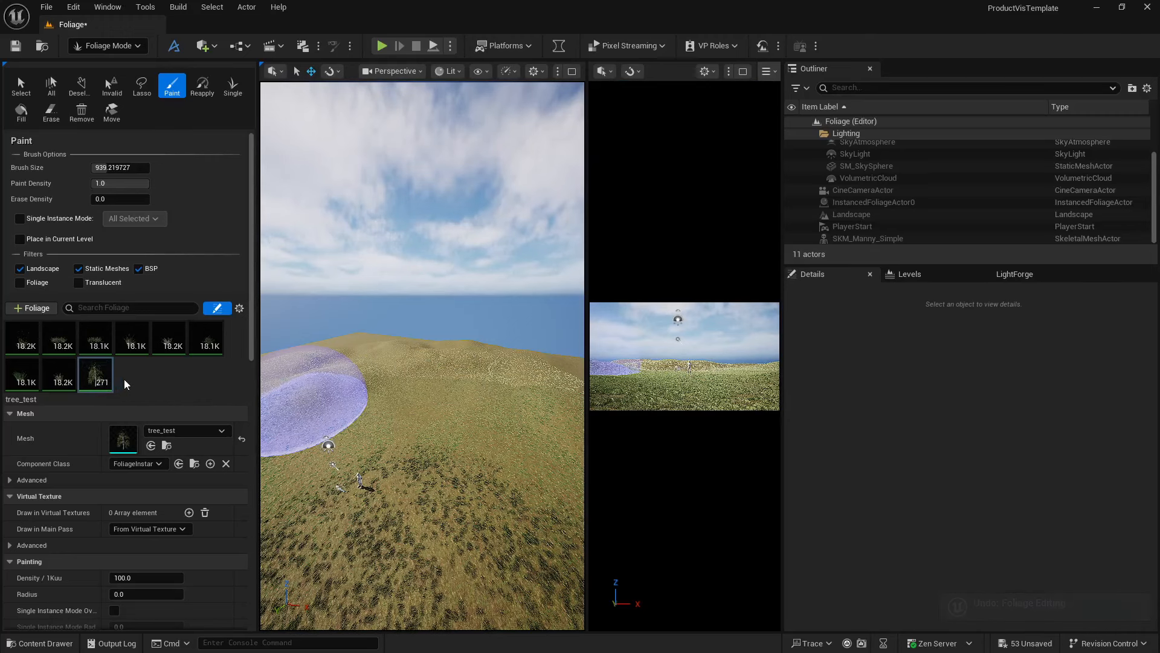
Step: Set the Scale X range of the tree_test foliage to minimum 10 and maximum 20
{"action": "scroll", "coordinate": [97, 532], "scroll_direction": "down", "scroll_amount": 6}
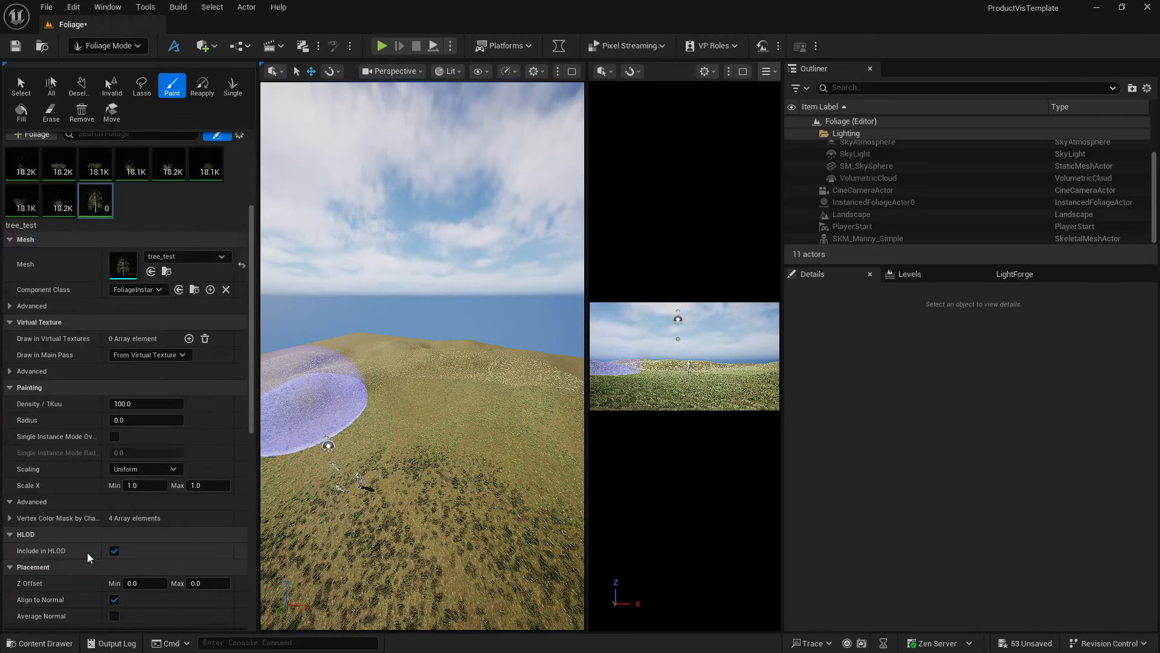
{"action": "left_click", "coordinate": [150, 487]}
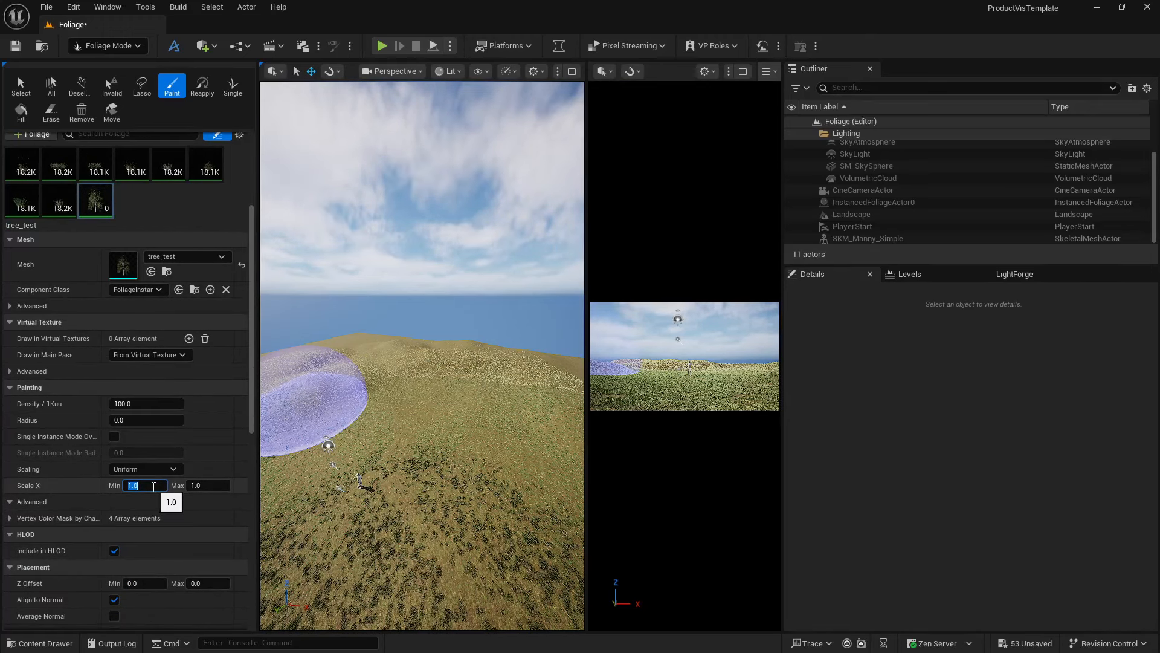
{"action": "type", "text": "10"}
{"action": "key", "text": "Tab"}
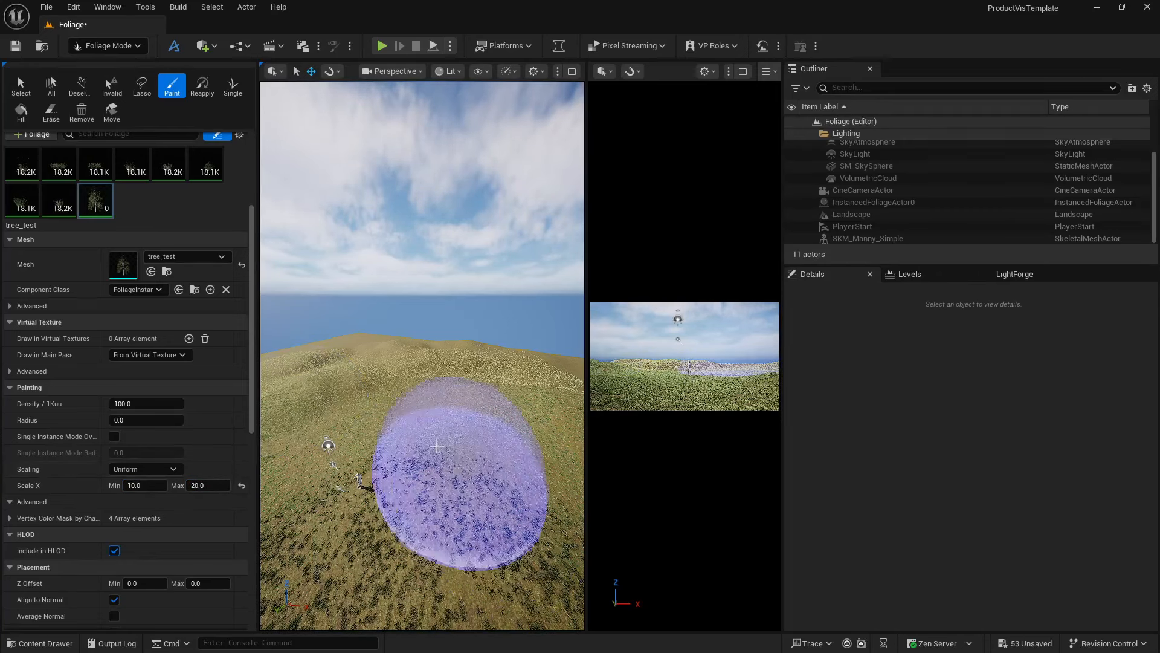
Step: Try painting a clump of tree_test beside the mannequin, inspect it from ground level and undo it
{"action": "left_click", "coordinate": [404, 467]}
{"action": "key", "text": "w"}
{"action": "mouse_move", "coordinate": [461, 344]}
{"action": "right_mouse_down"}
{"action": "mouse_move", "coordinate": [453, 281]}
{"action": "mouse_move", "coordinate": [452, 312]}
{"action": "mouse_move", "coordinate": [453, 300]}
{"action": "right_mouse_up"}
{"action": "key", "text": "w"}
{"action": "key", "text": "s"}
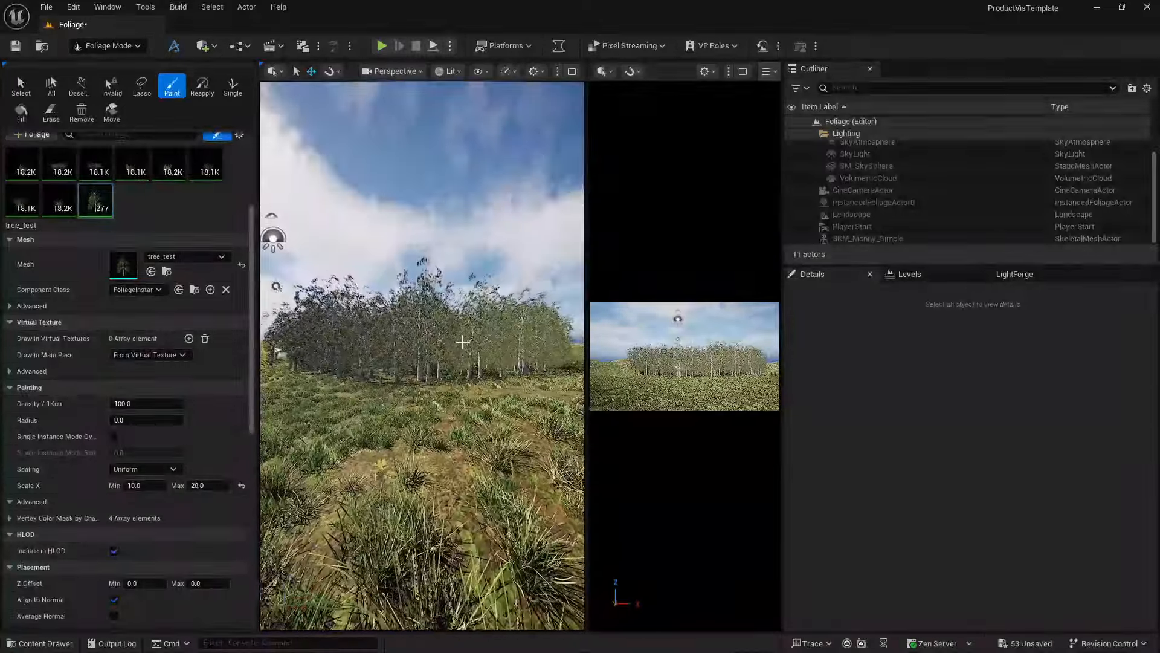
{"action": "key", "text": "ctrl+z"}
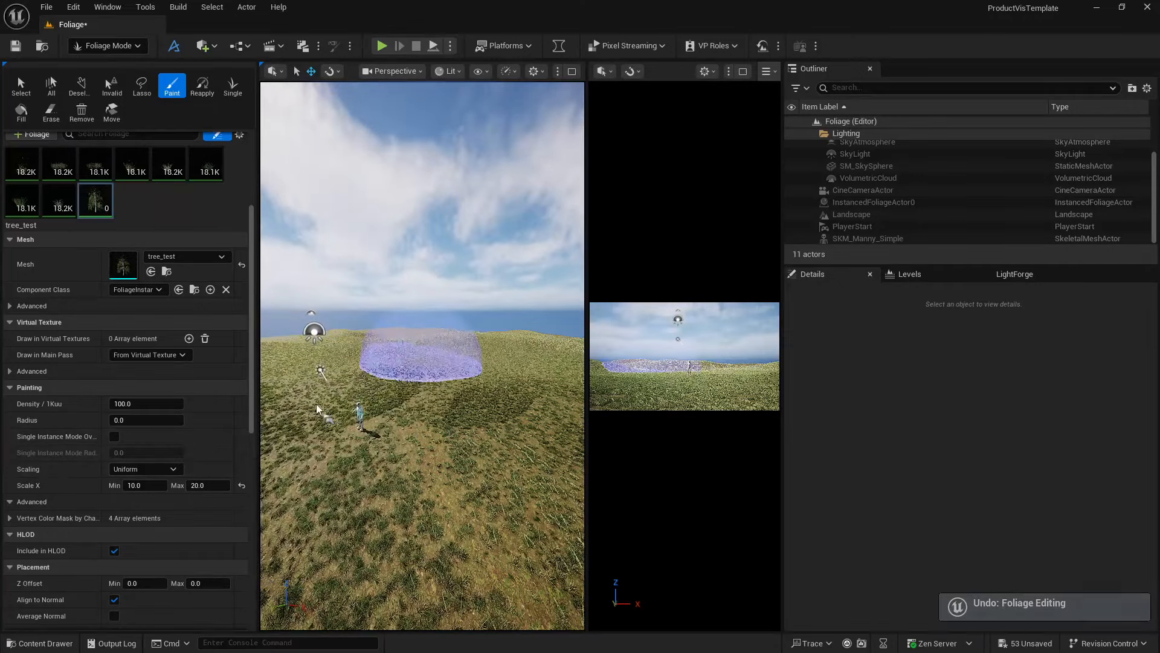
Step: Set the tree_test Scale X range to minimum 40 and maximum 50, testing it with a painted clump that is undone
{"action": "left_click", "coordinate": [135, 485]}
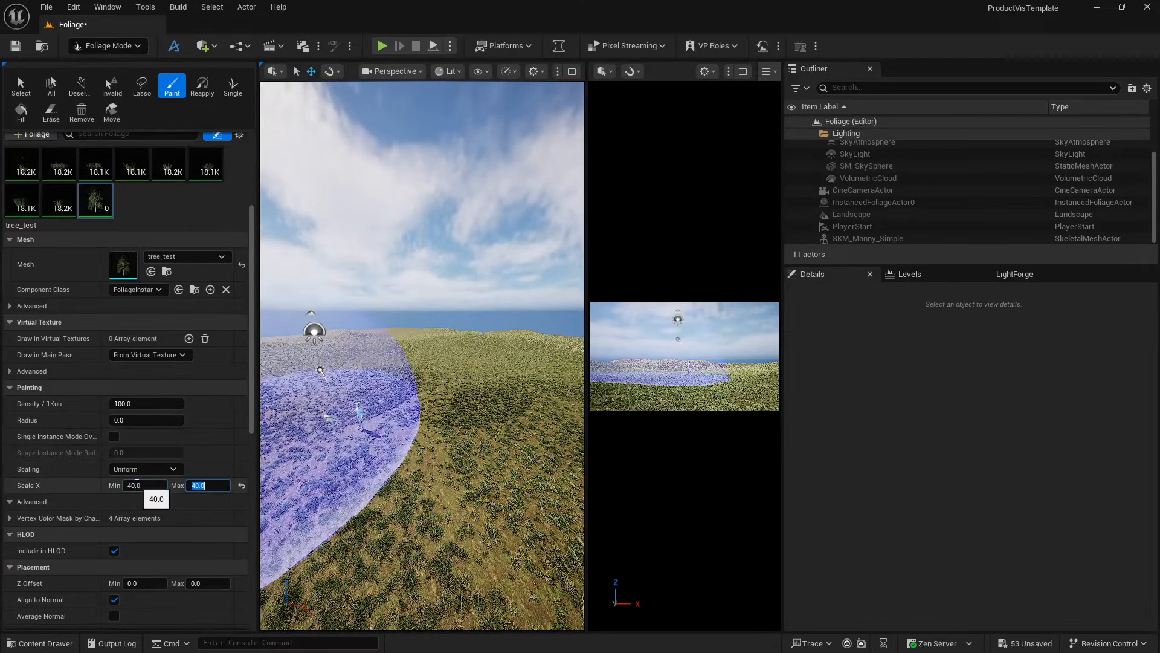
{"action": "key", "text": "Return"}
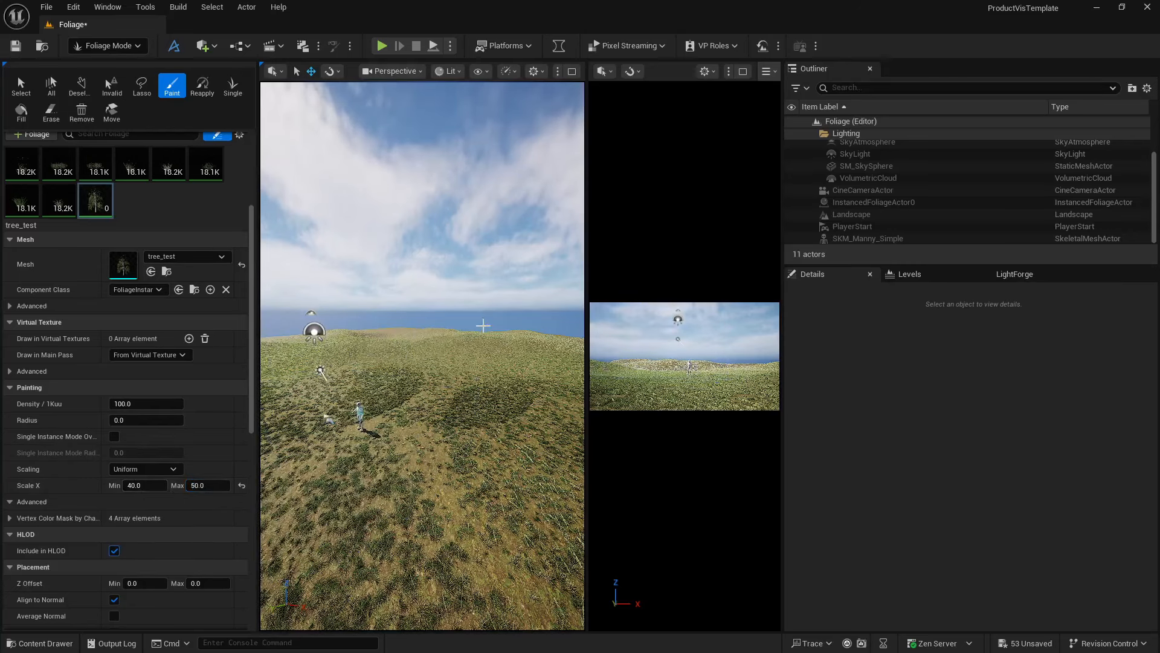
{"action": "left_click", "coordinate": [362, 356]}
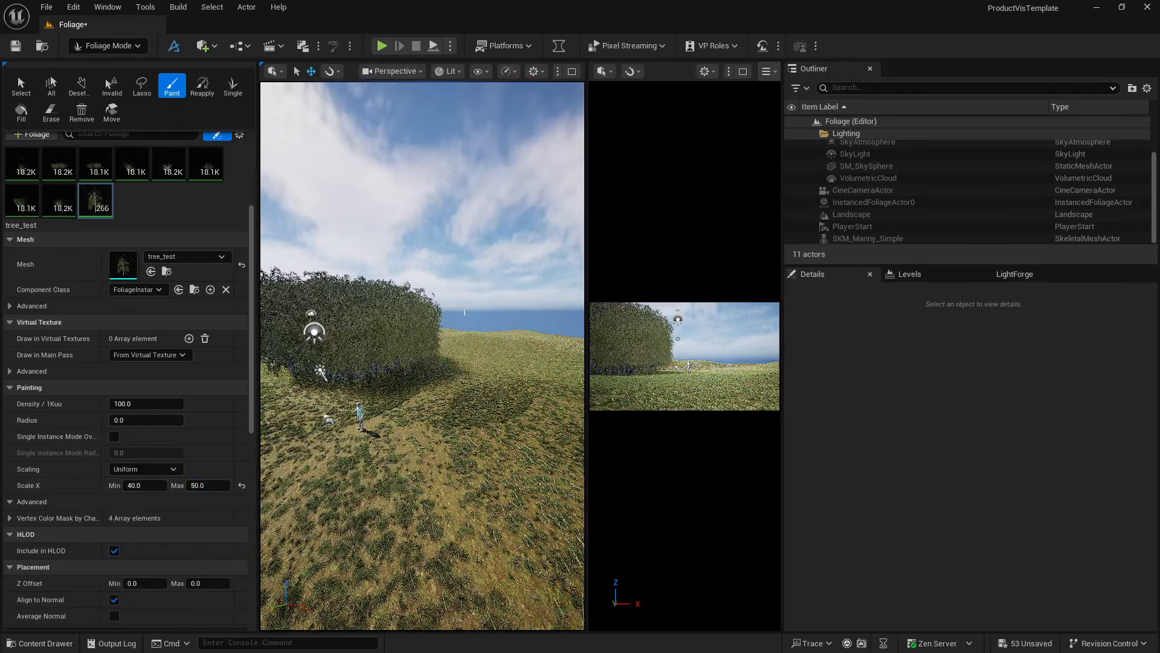
{"action": "key", "text": "ctrl+z"}
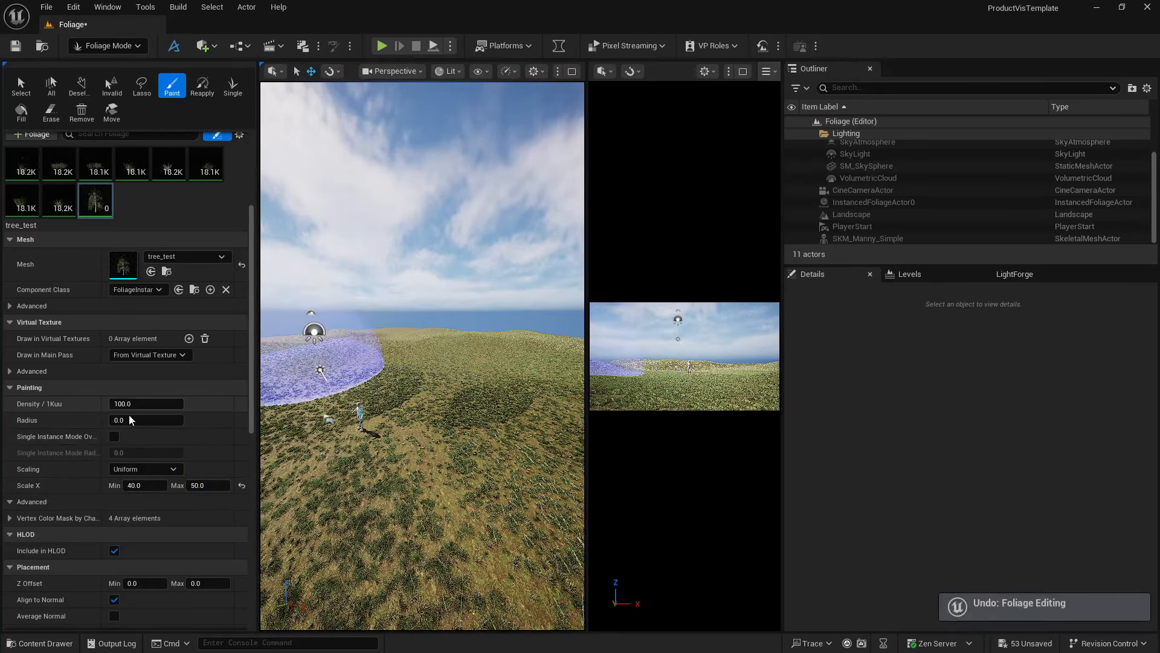
Step: Set the tree_test painting radius to 1000 and paint widely spaced trees on the grass around the mannequin
{"action": "left_click", "coordinate": [127, 424]}
{"action": "type", "text": "1000"}
{"action": "key", "text": "Return"}
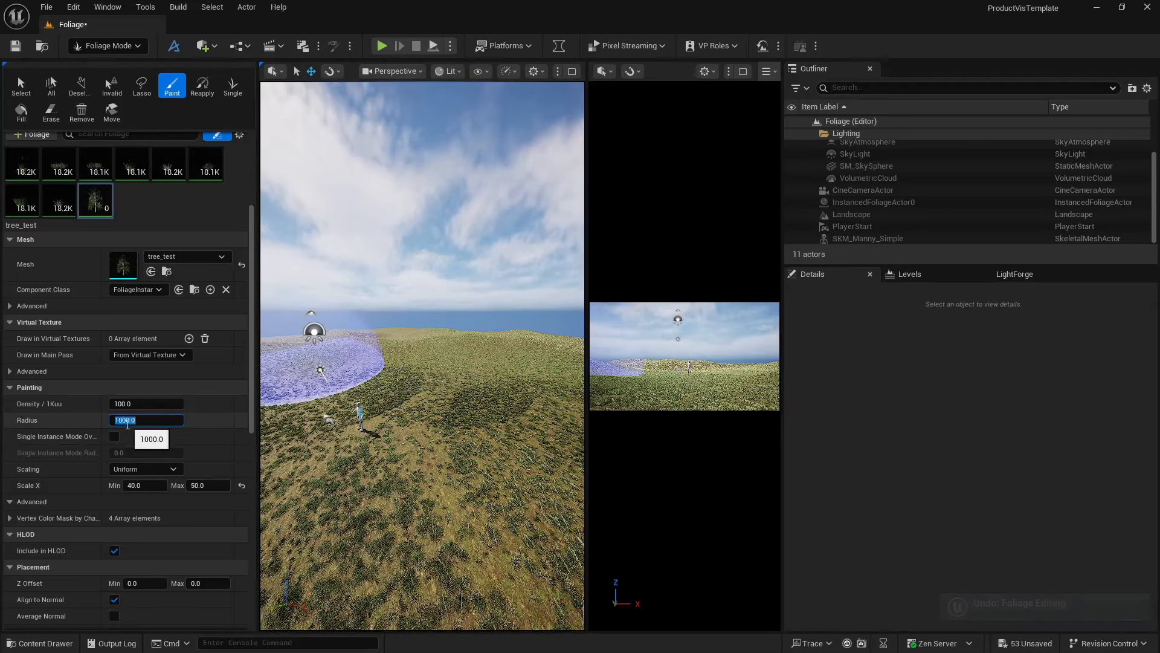
{"action": "mouse_move", "coordinate": [352, 360]}
{"action": "left_mouse_down"}
{"action": "mouse_move", "coordinate": [401, 354]}
{"action": "mouse_move", "coordinate": [432, 376]}
{"action": "mouse_move", "coordinate": [529, 386]}
{"action": "mouse_move", "coordinate": [491, 430]}
{"action": "left_mouse_up"}
{"action": "right_click_drag", "start_coordinate": [465, 423], "coordinate": [299, 436]}
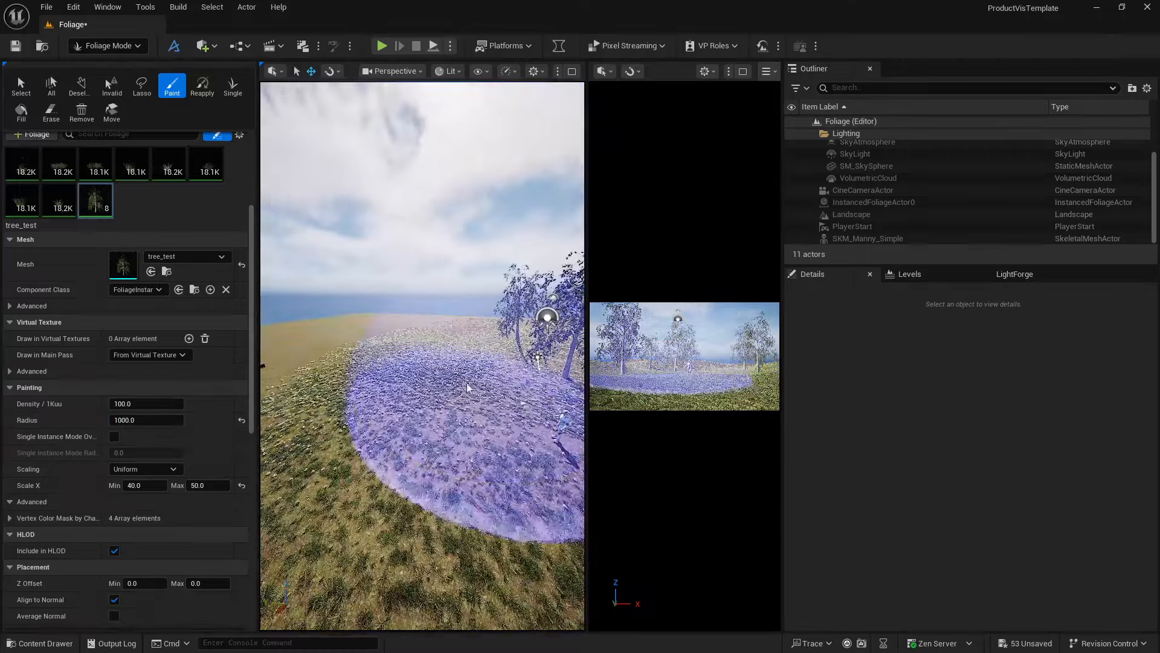
{"action": "left_click_drag", "start_coordinate": [425, 354], "coordinate": [370, 398]}
{"action": "right_click_drag", "start_coordinate": [393, 429], "coordinate": [519, 430]}
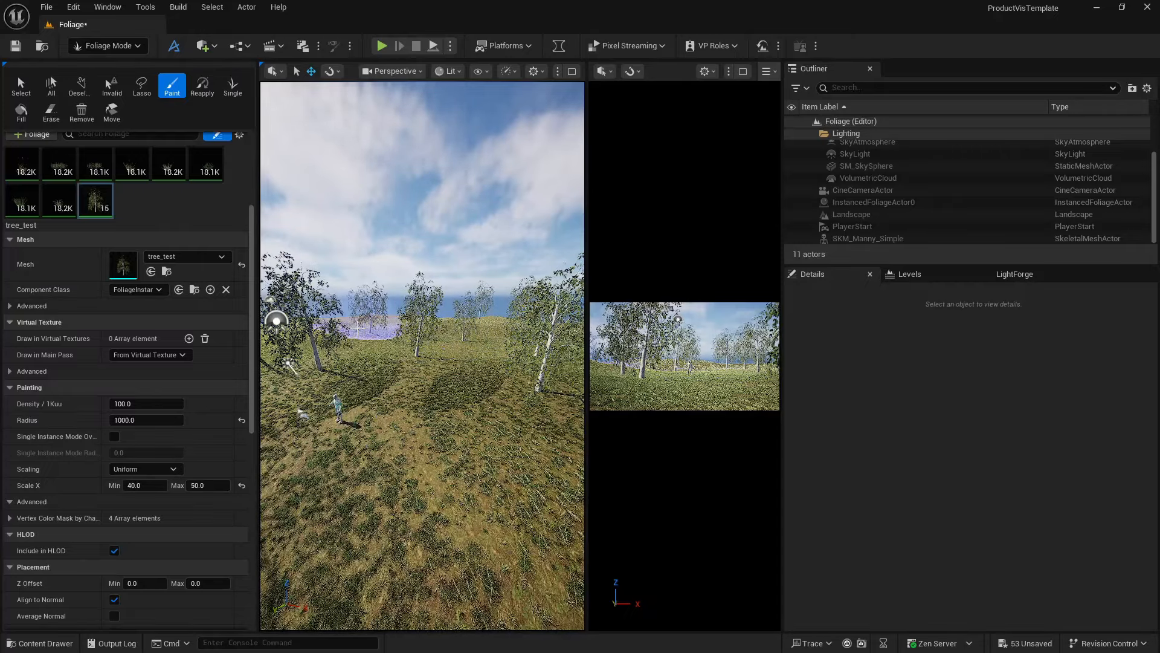
Step: Paint further scattered tree_test instances over the far and outer parts of the landscape, beyond the dense grass
{"action": "right_click_drag", "start_coordinate": [461, 368], "coordinate": [580, 382]}
{"action": "mouse_move", "coordinate": [349, 362]}
{"action": "left_mouse_down"}
{"action": "mouse_move", "coordinate": [466, 337]}
{"action": "mouse_move", "coordinate": [479, 415]}
{"action": "mouse_move", "coordinate": [465, 417]}
{"action": "left_mouse_up"}
{"action": "right_click_drag", "start_coordinate": [465, 417], "coordinate": [575, 423]}
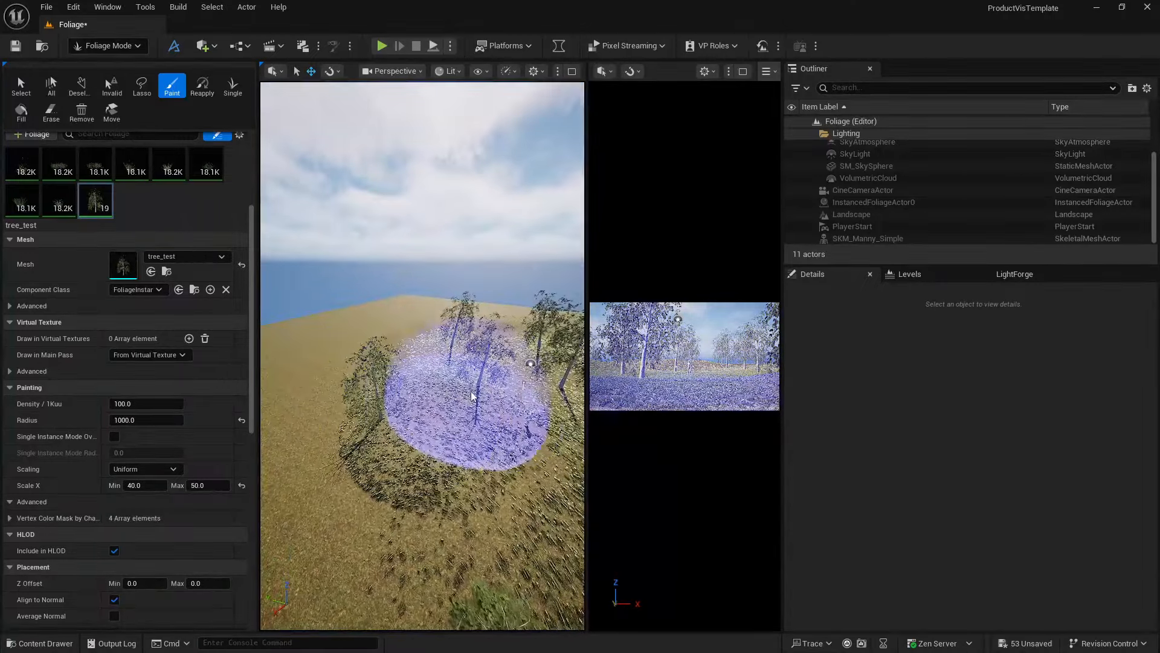
{"action": "mouse_move", "coordinate": [421, 339]}
{"action": "left_mouse_down"}
{"action": "mouse_move", "coordinate": [409, 321]}
{"action": "mouse_move", "coordinate": [507, 324]}
{"action": "left_mouse_up"}
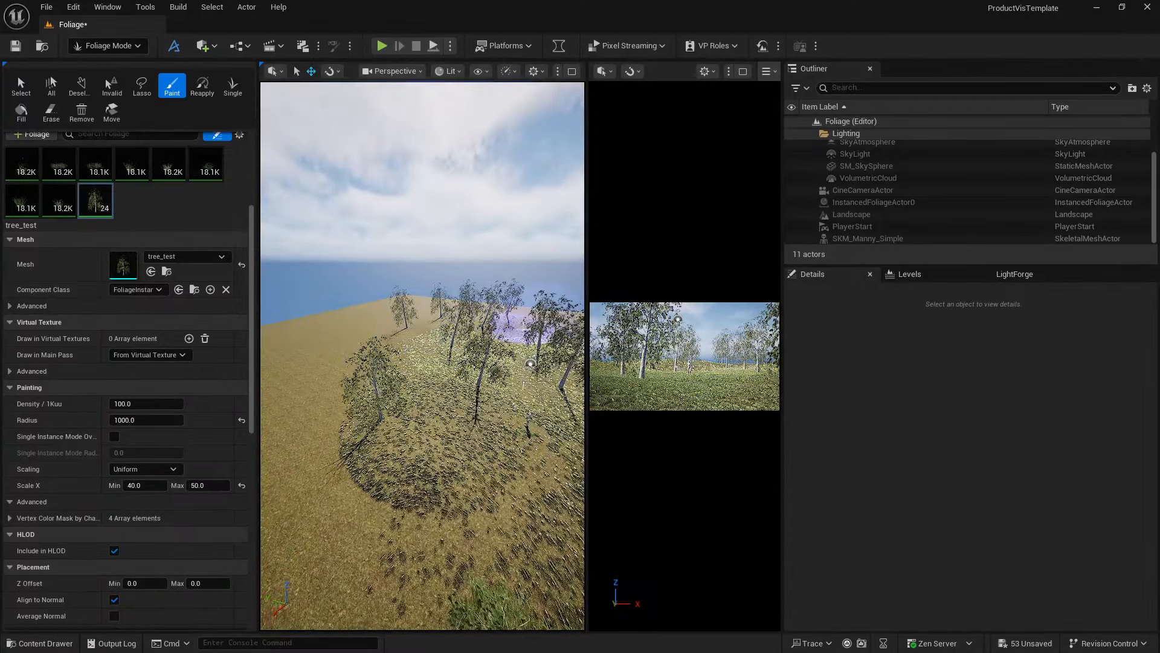
{"action": "right_click_drag", "start_coordinate": [524, 326], "coordinate": [465, 350]}
{"action": "mouse_move", "coordinate": [396, 309]}
{"action": "left_mouse_down"}
{"action": "mouse_move", "coordinate": [362, 313]}
{"action": "mouse_move", "coordinate": [302, 356]}
{"action": "left_mouse_up"}
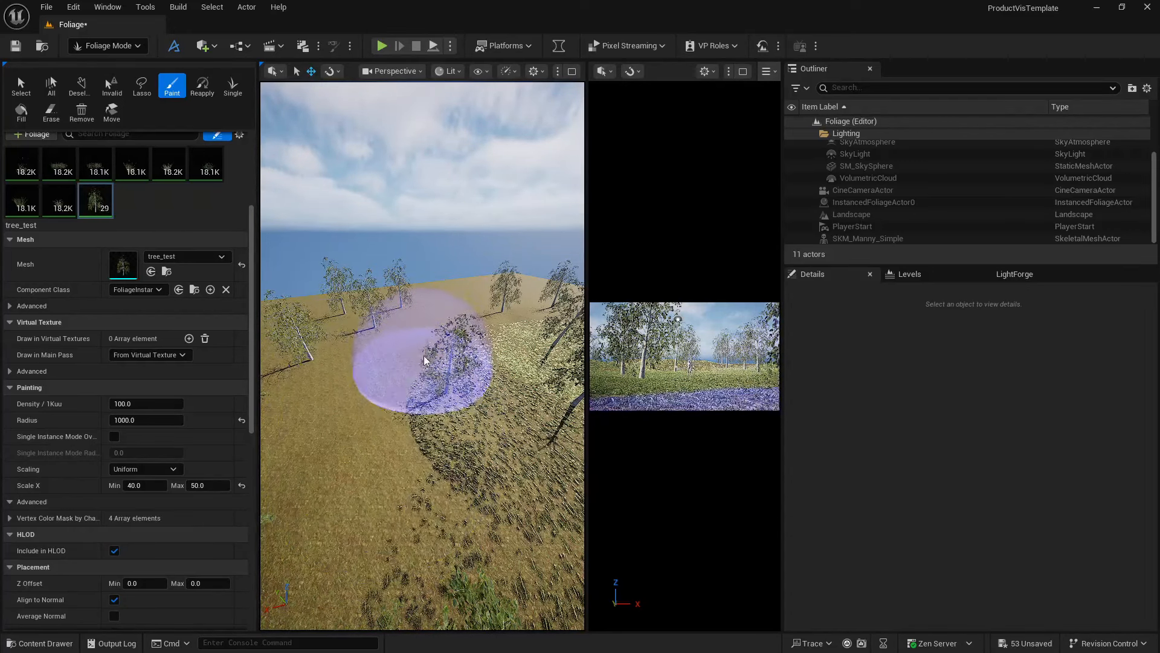
{"action": "mouse_move", "coordinate": [425, 360]}
{"action": "left_mouse_down"}
{"action": "mouse_move", "coordinate": [465, 306]}
{"action": "mouse_move", "coordinate": [427, 350]}
{"action": "mouse_move", "coordinate": [316, 409]}
{"action": "mouse_move", "coordinate": [266, 397]}
{"action": "left_mouse_up"}
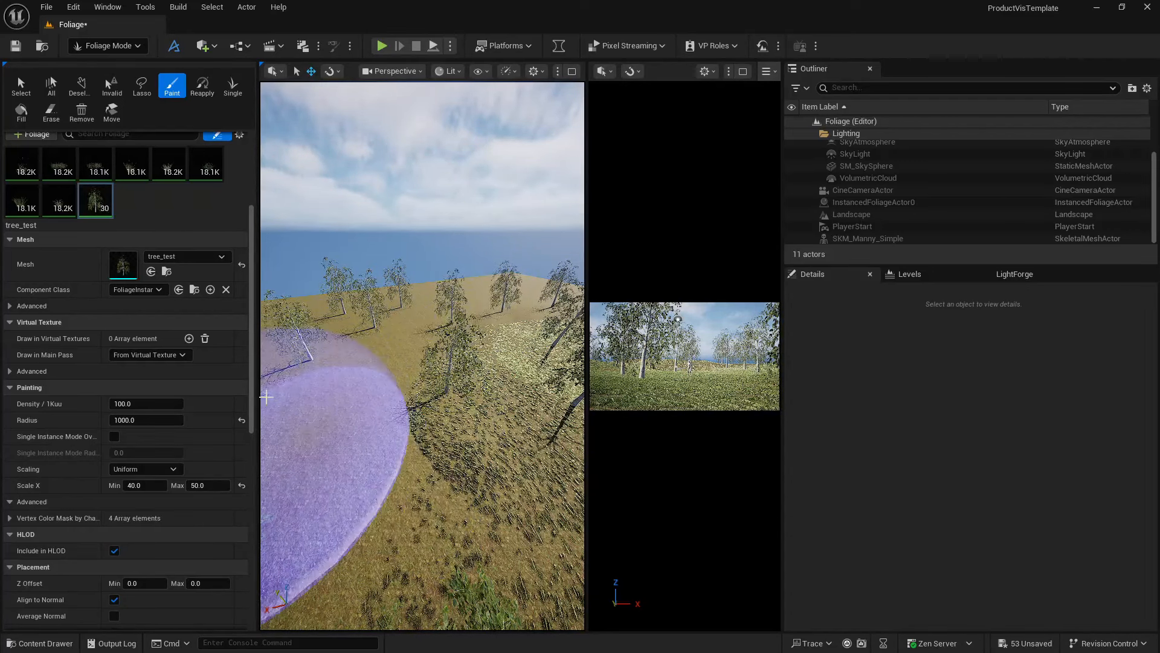
Step: Reduce the foliage brush size to about 242 and paint a tree in the gap beside the dense grass
{"action": "scroll", "coordinate": [112, 181], "scroll_direction": "up", "scroll_amount": 5}
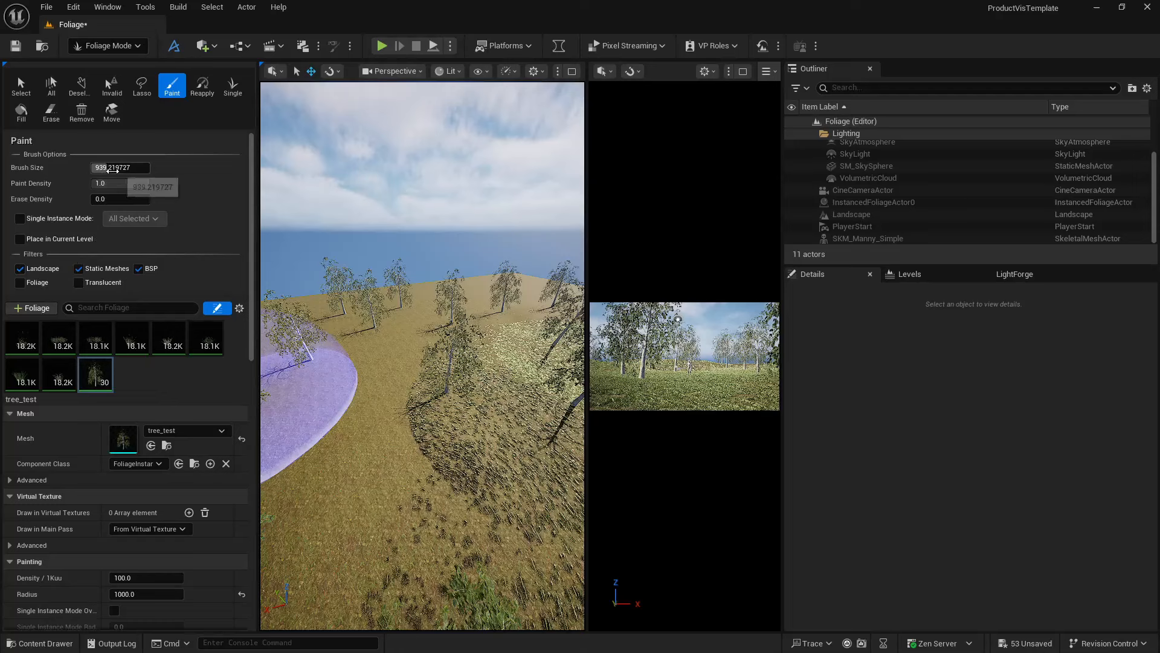
{"action": "left_click_drag", "start_coordinate": [113, 171], "coordinate": [96, 171]}
{"action": "left_click_drag", "start_coordinate": [363, 386], "coordinate": [365, 424]}
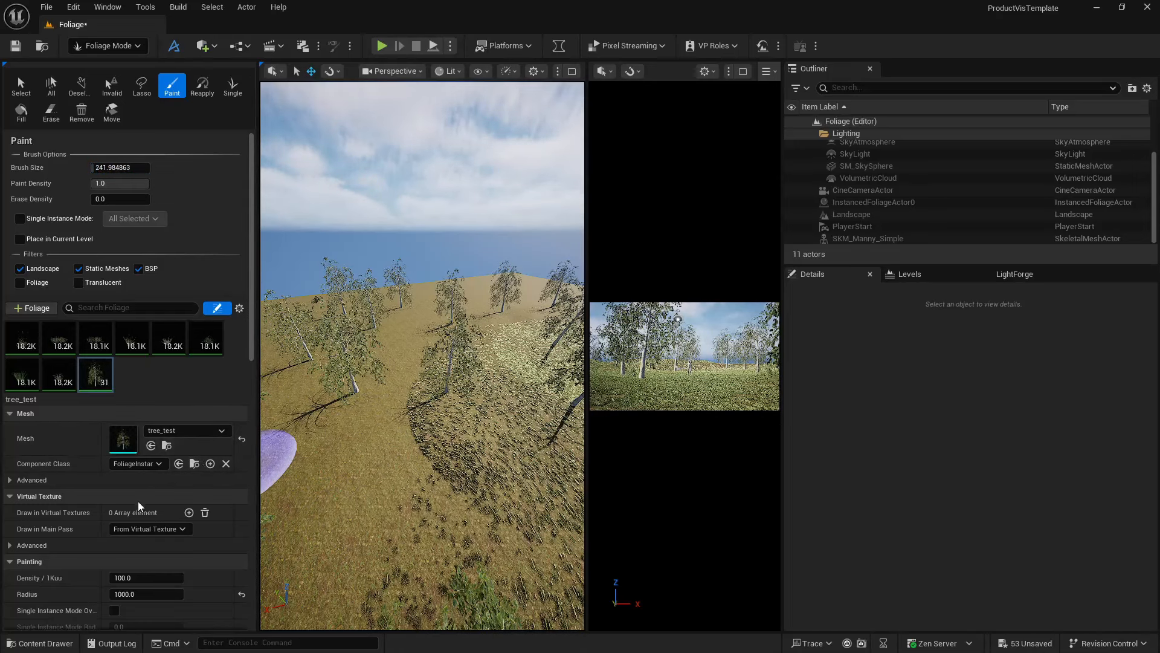
Step: Set the tree_test painting radius to 500 and place single trees on the open ground outside the grass patch
{"action": "scroll", "coordinate": [140, 536], "scroll_direction": "down", "scroll_amount": 2}
{"action": "left_click", "coordinate": [140, 536]}
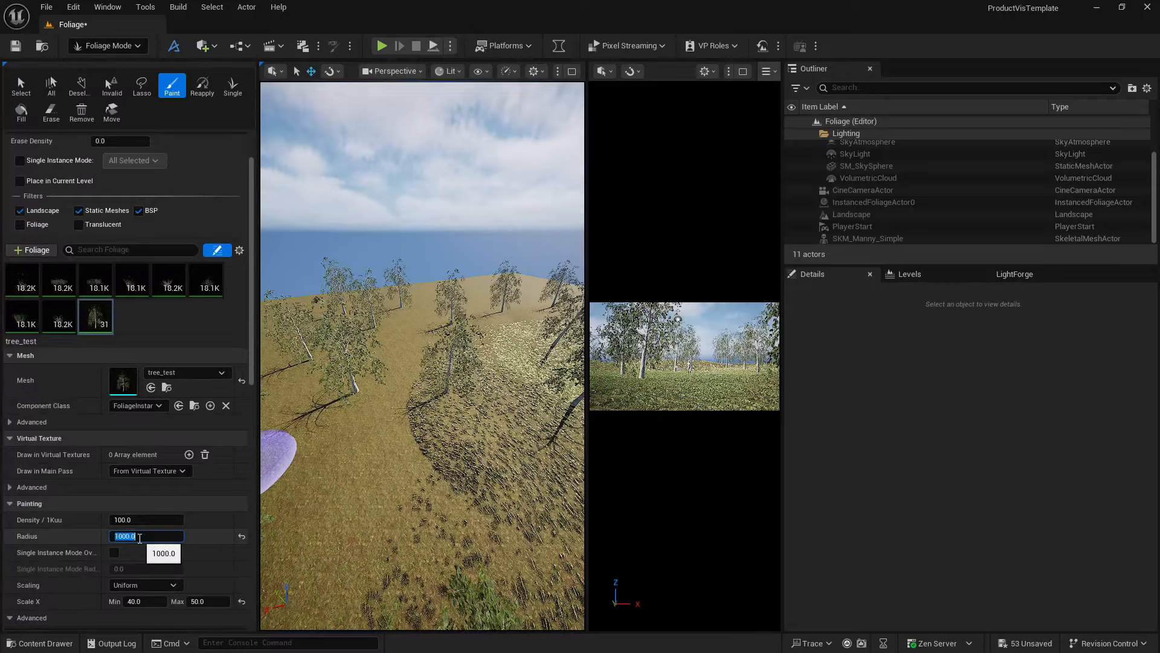
{"action": "left_click", "coordinate": [313, 466]}
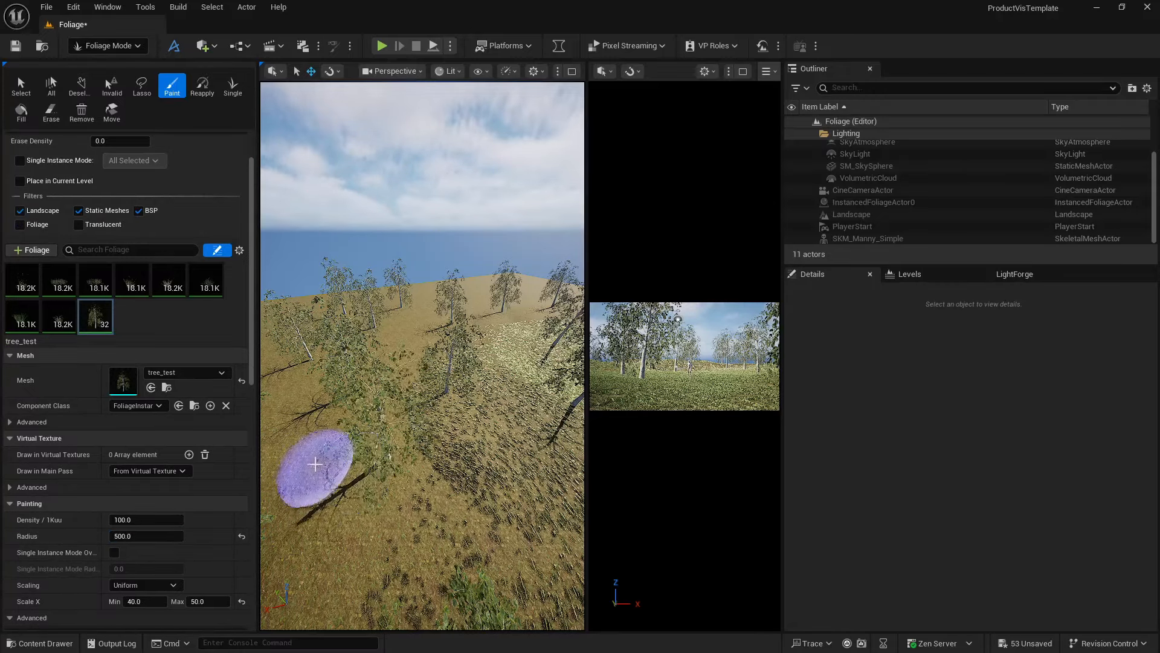
{"action": "mouse_move", "coordinate": [397, 457]}
{"action": "right_mouse_down"}
{"action": "mouse_move", "coordinate": [374, 458]}
{"action": "mouse_move", "coordinate": [397, 458]}
{"action": "right_mouse_up"}
{"action": "left_click", "coordinate": [320, 440]}
{"action": "left_click", "coordinate": [316, 329]}
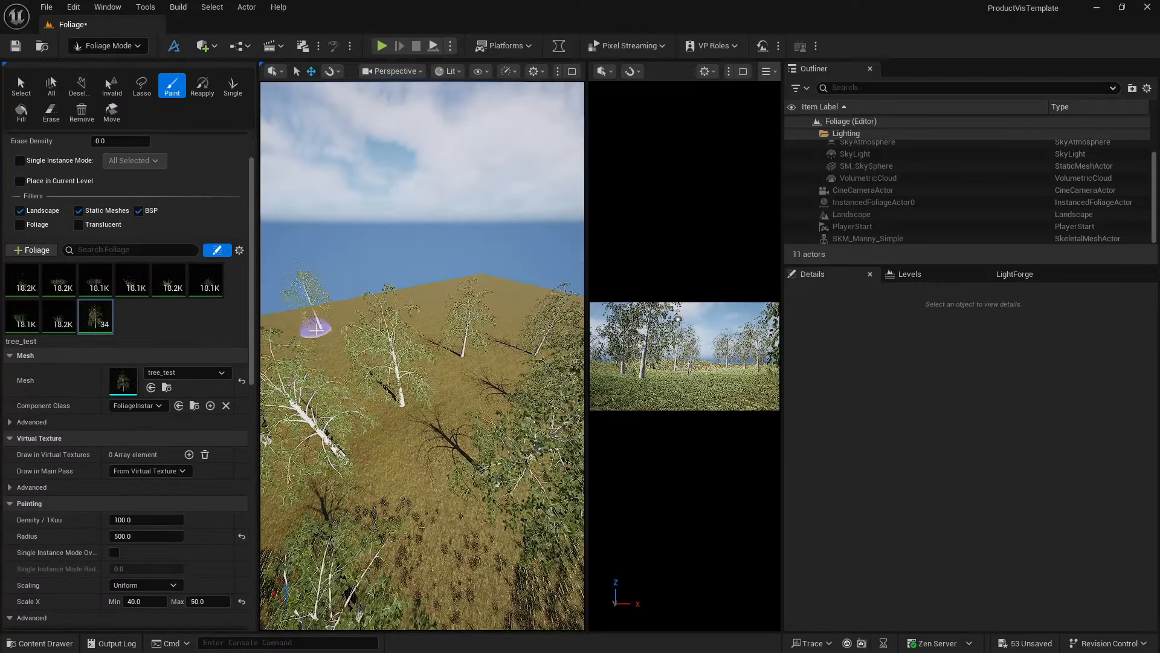
Step: Paint three more single tree_test instances in the gaps between the existing trees on the open ground and grass
{"action": "right_click_drag", "start_coordinate": [373, 406], "coordinate": [520, 393]}
{"action": "right_click_drag", "start_coordinate": [416, 426], "coordinate": [427, 426]}
{"action": "left_click", "coordinate": [452, 434]}
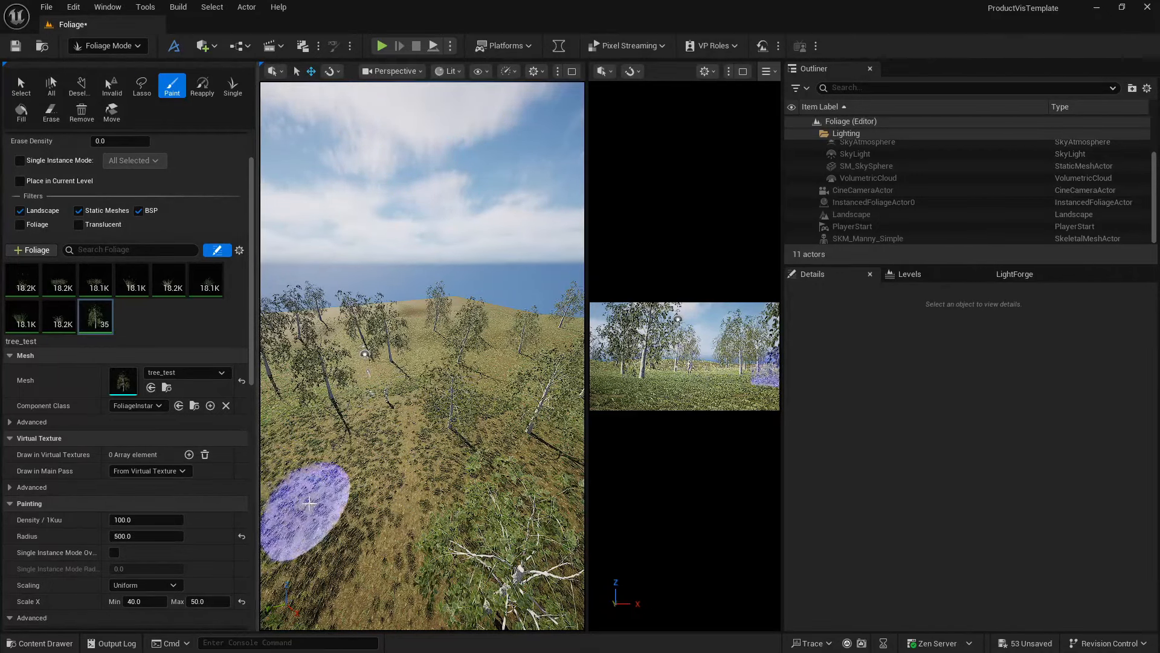
{"action": "right_click_drag", "start_coordinate": [304, 509], "coordinate": [232, 506]}
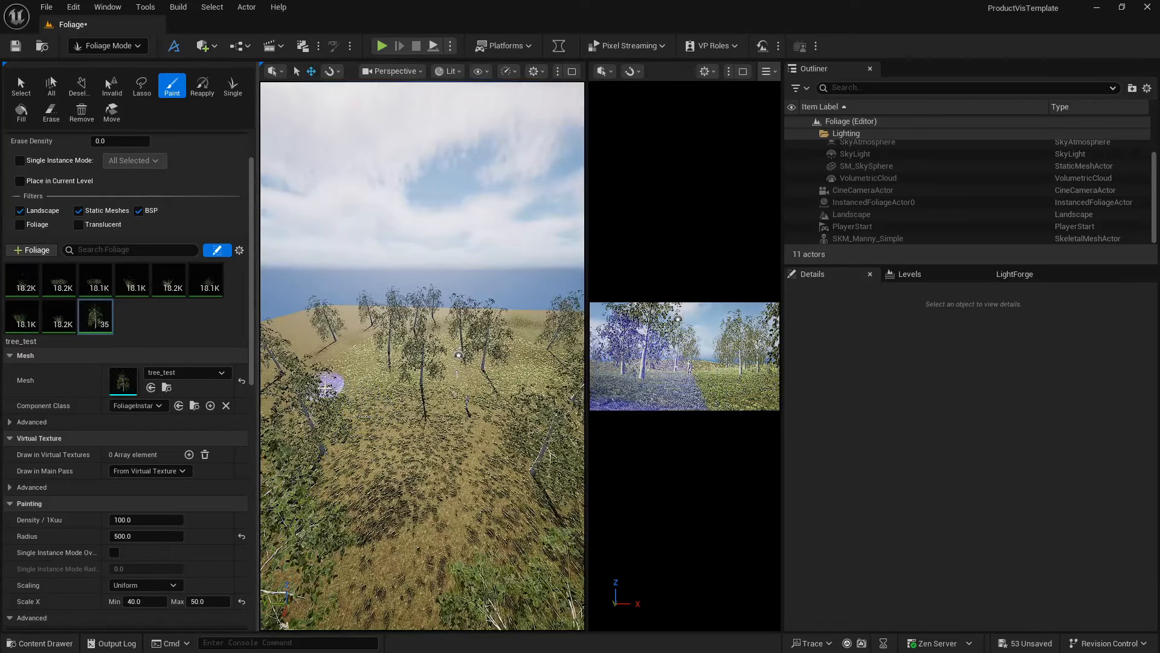
{"action": "left_click", "coordinate": [442, 367]}
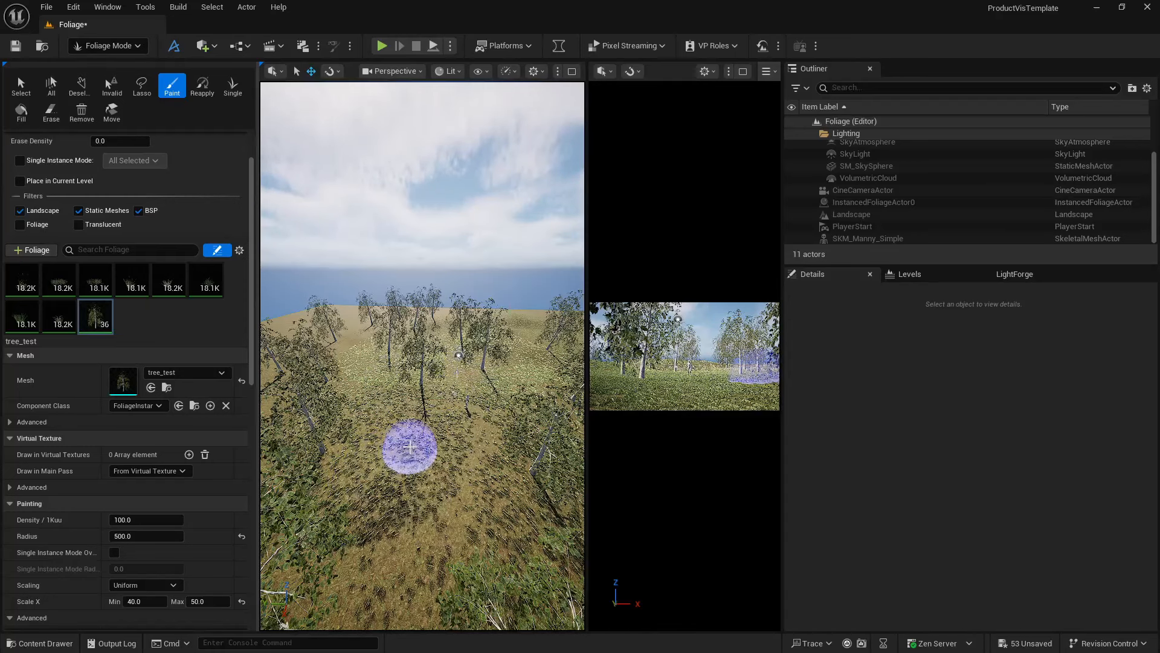
{"action": "left_click", "coordinate": [403, 458]}
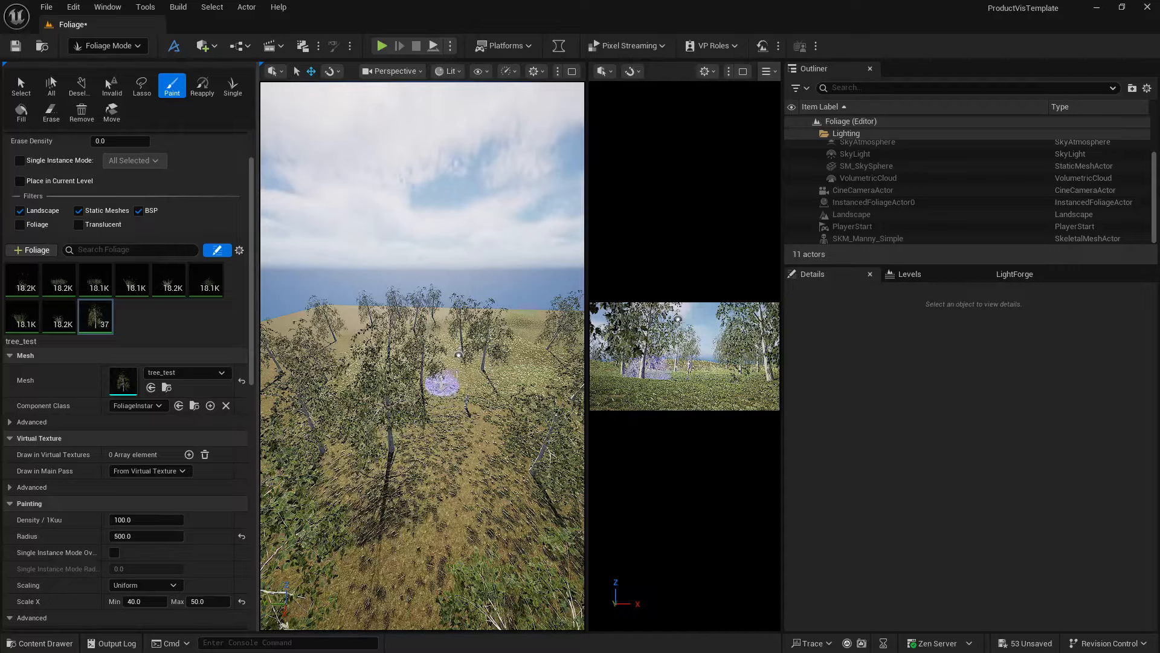
Step: Try painting one extra tree_test in the foreground of the cine camera view, undoing each attempt
{"action": "key", "text": "w"}
{"action": "right_click_drag", "start_coordinate": [492, 386], "coordinate": [241, 374]}
{"action": "key", "text": "d"}
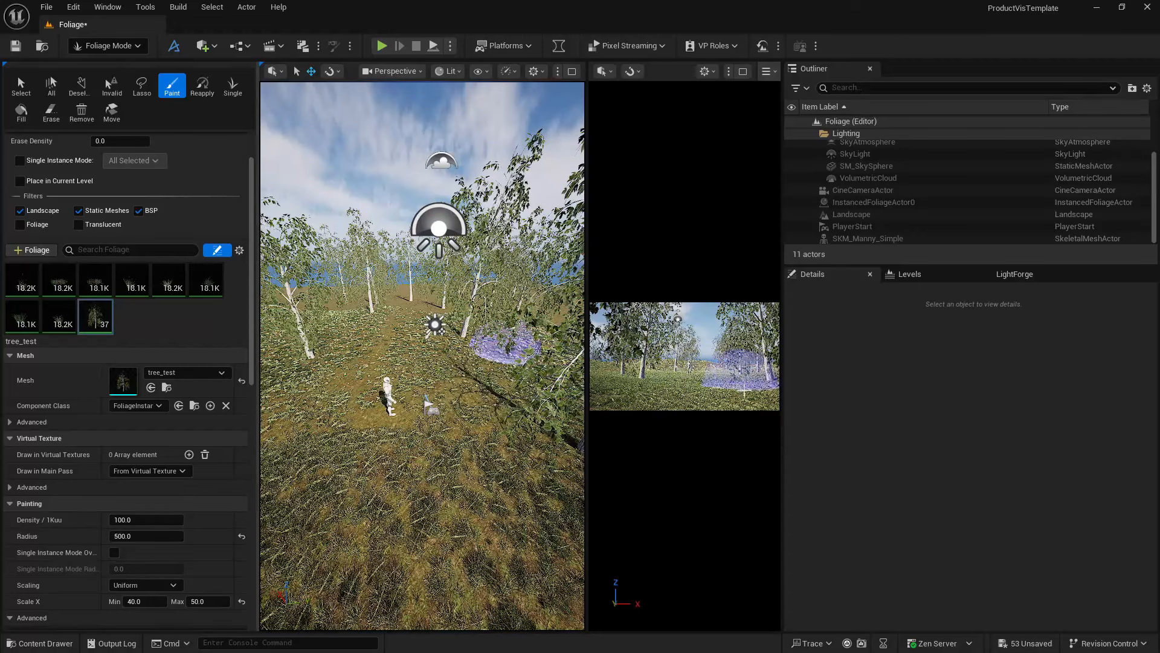
{"action": "left_click", "coordinate": [764, 411]}
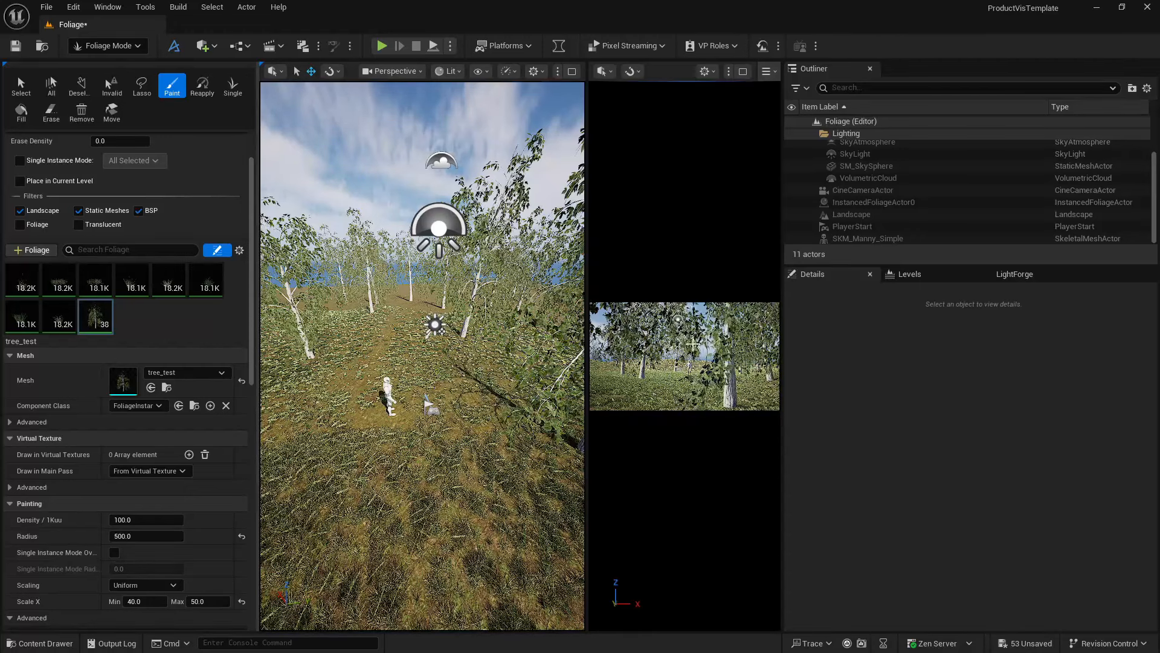
{"action": "key", "text": "ctrl+z"}
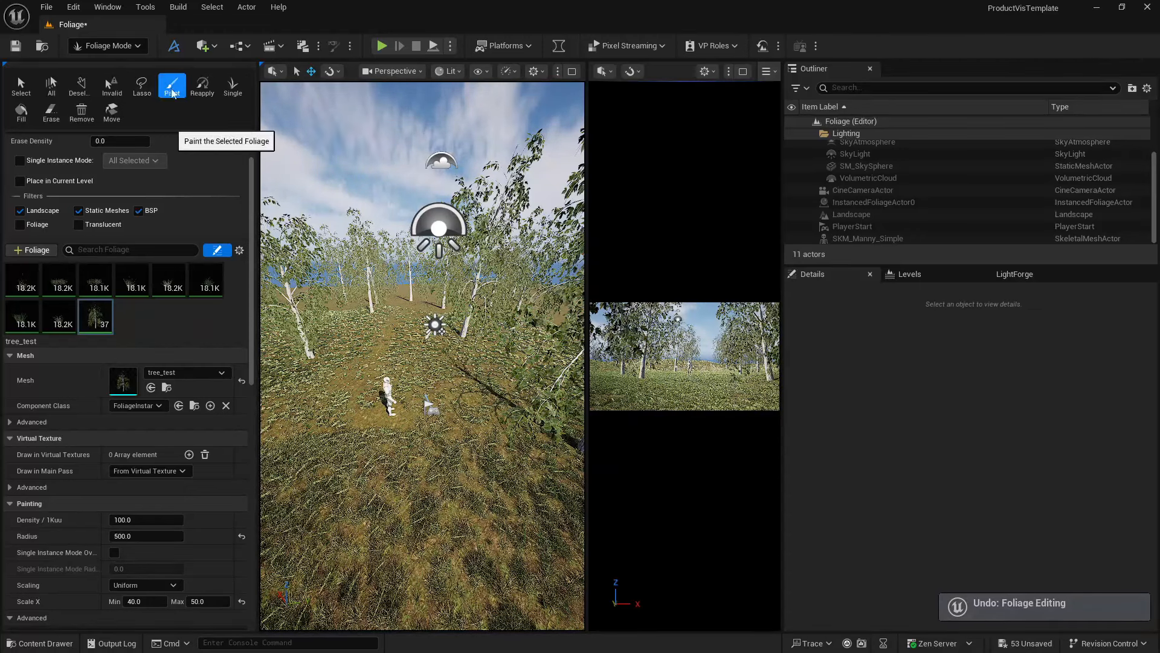
{"action": "left_click", "coordinate": [232, 88]}
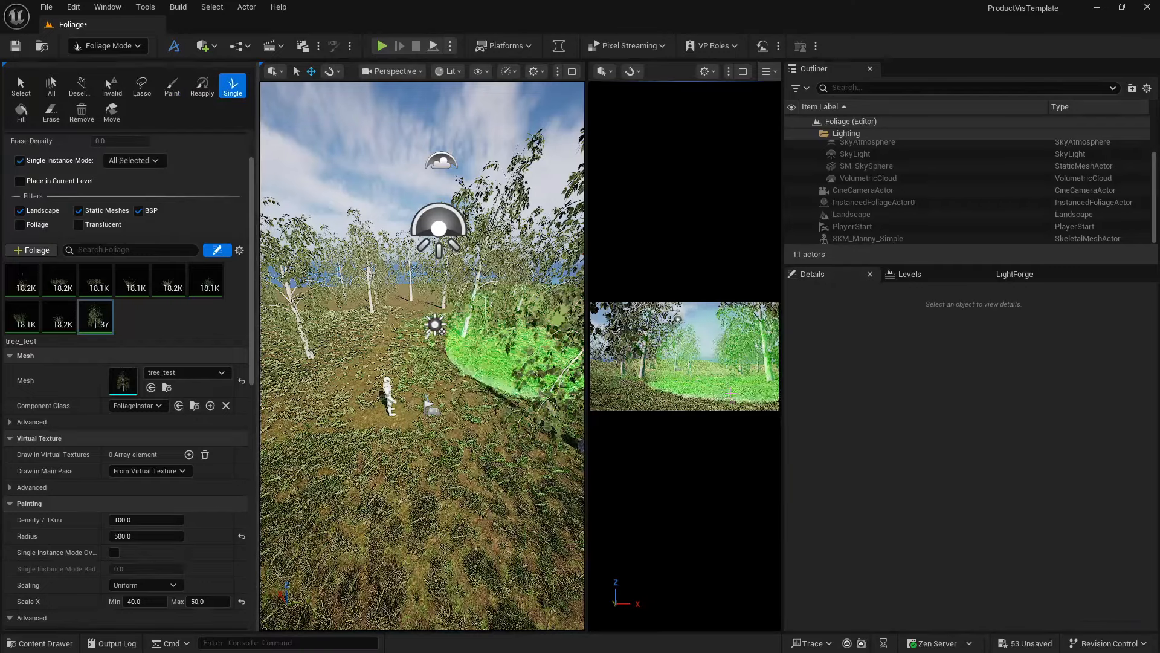
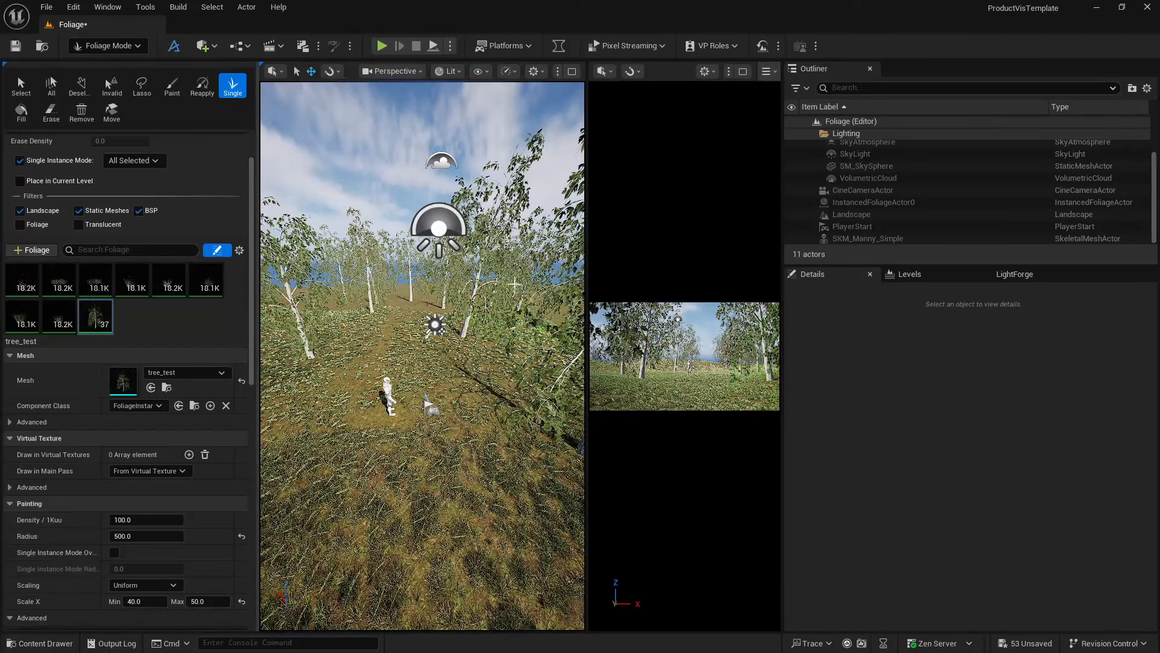
{"action": "left_click", "coordinate": [173, 88]}
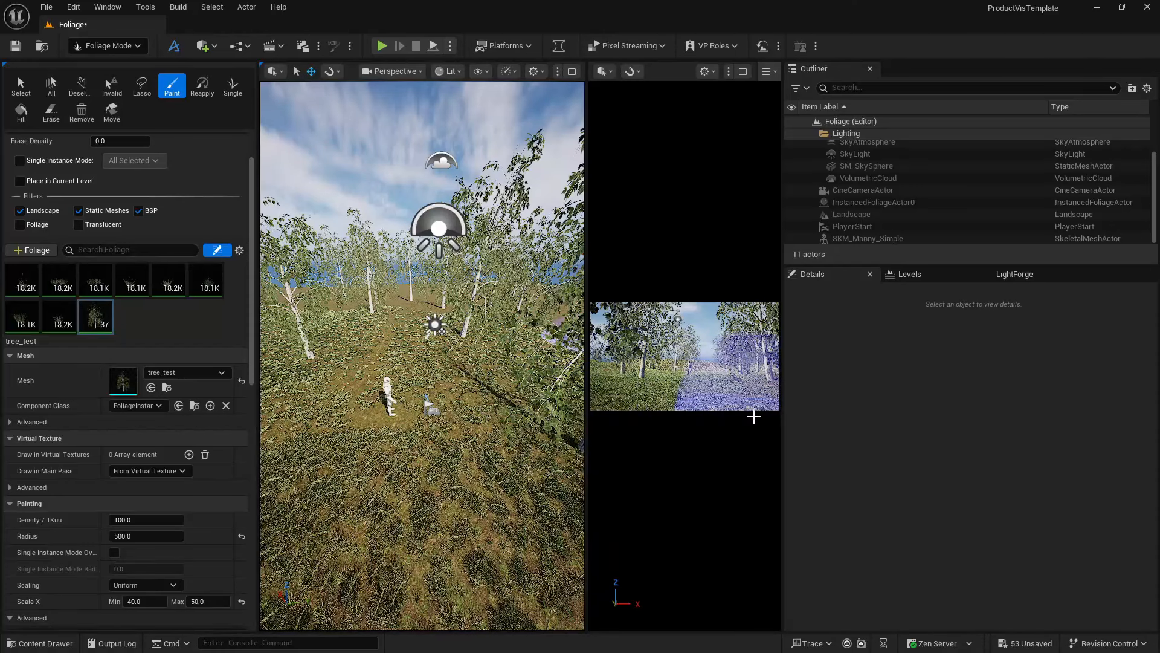
{"action": "left_click", "coordinate": [754, 416]}
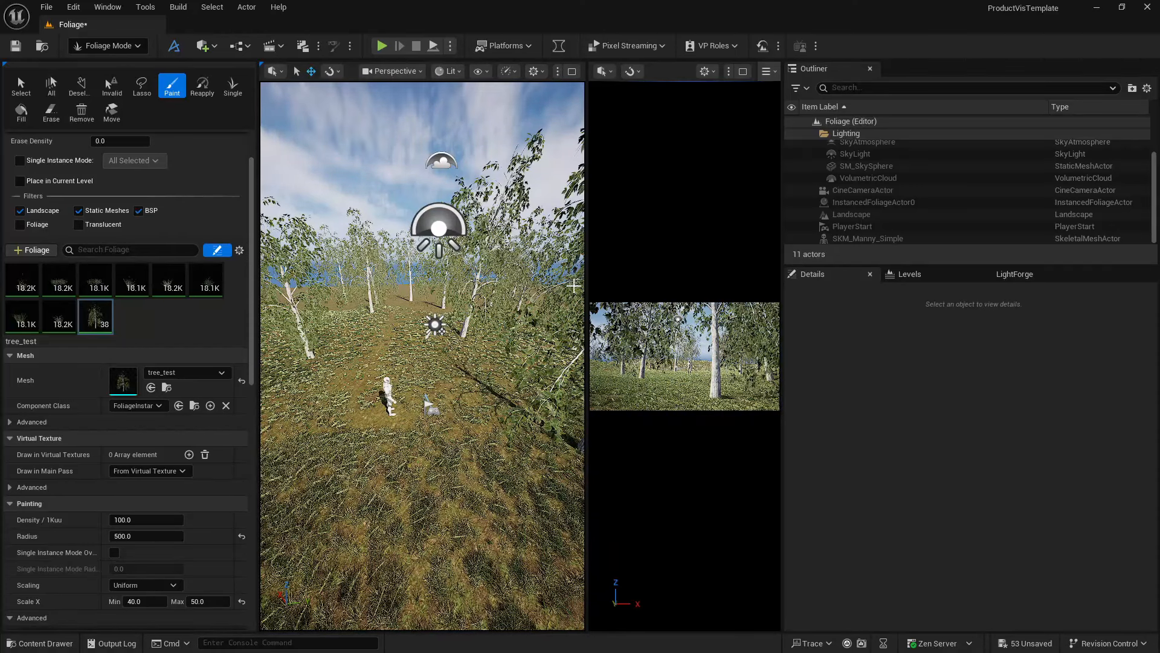
{"action": "key", "text": "ctrl+z"}
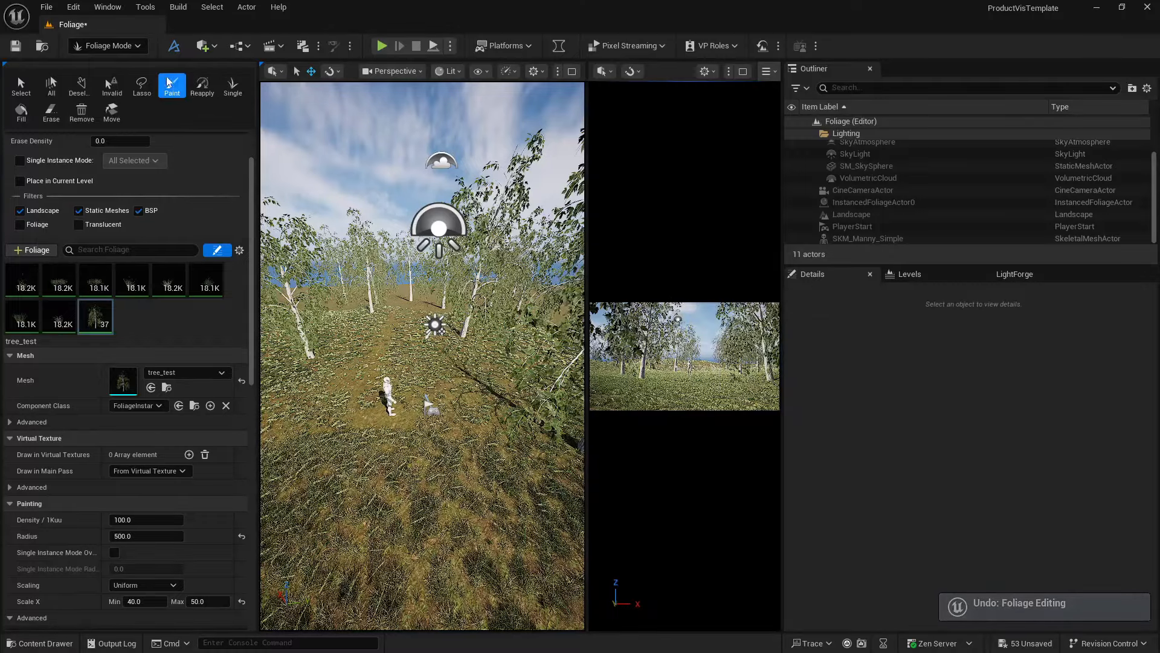
Step: Switch from foliage painting to Selection Mode and maximize the CineCameraActor view
{"action": "left_click", "coordinate": [110, 46]}
{"action": "left_click", "coordinate": [115, 73]}
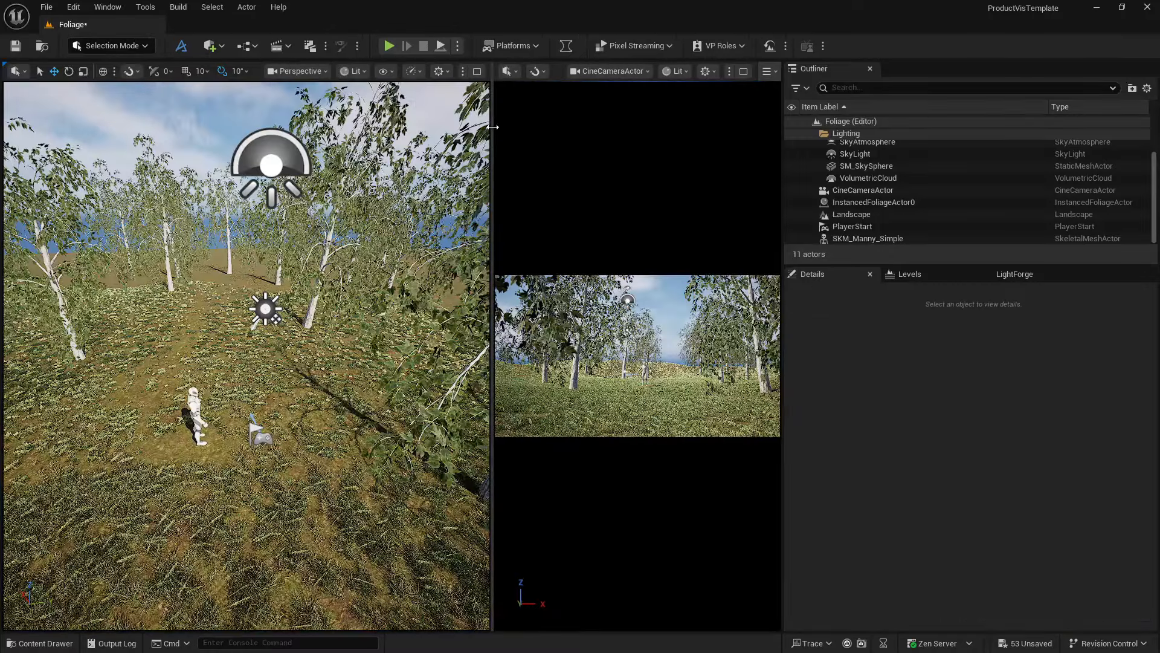
{"action": "left_click_drag", "start_coordinate": [493, 127], "coordinate": [194, 128]}
{"action": "left_click", "coordinate": [767, 71]}
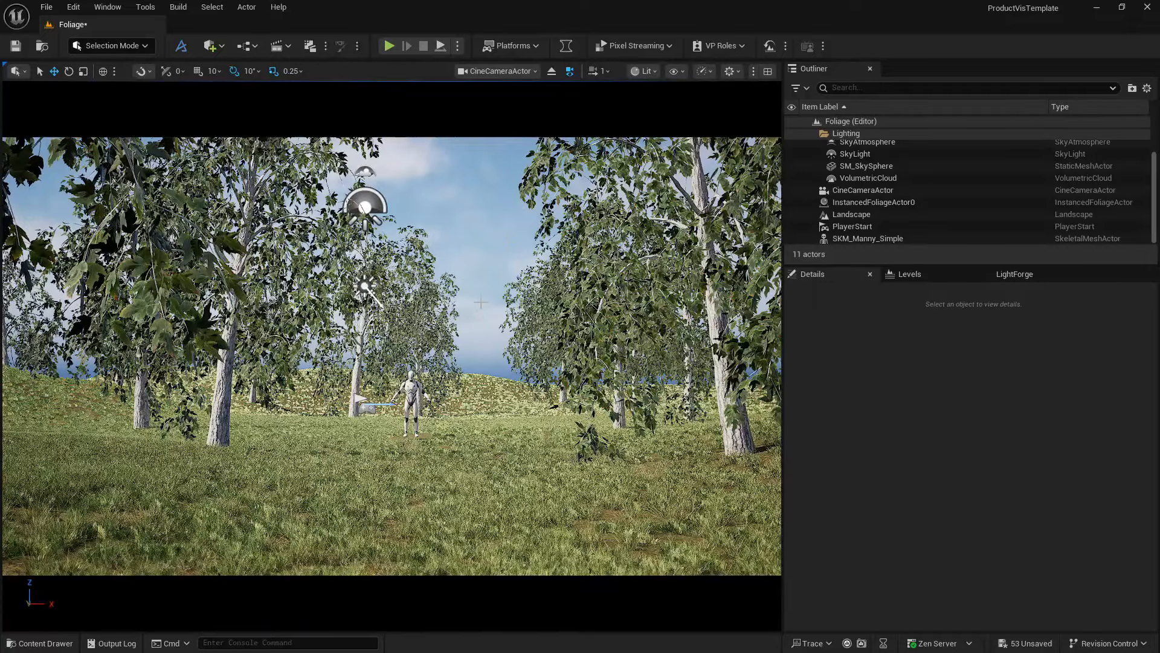
Step: Move the cine camera forward and down to grass height, and tilt it up to frame the mannequin among the trees
{"action": "key", "text": "w"}
{"action": "key", "text": "q"}
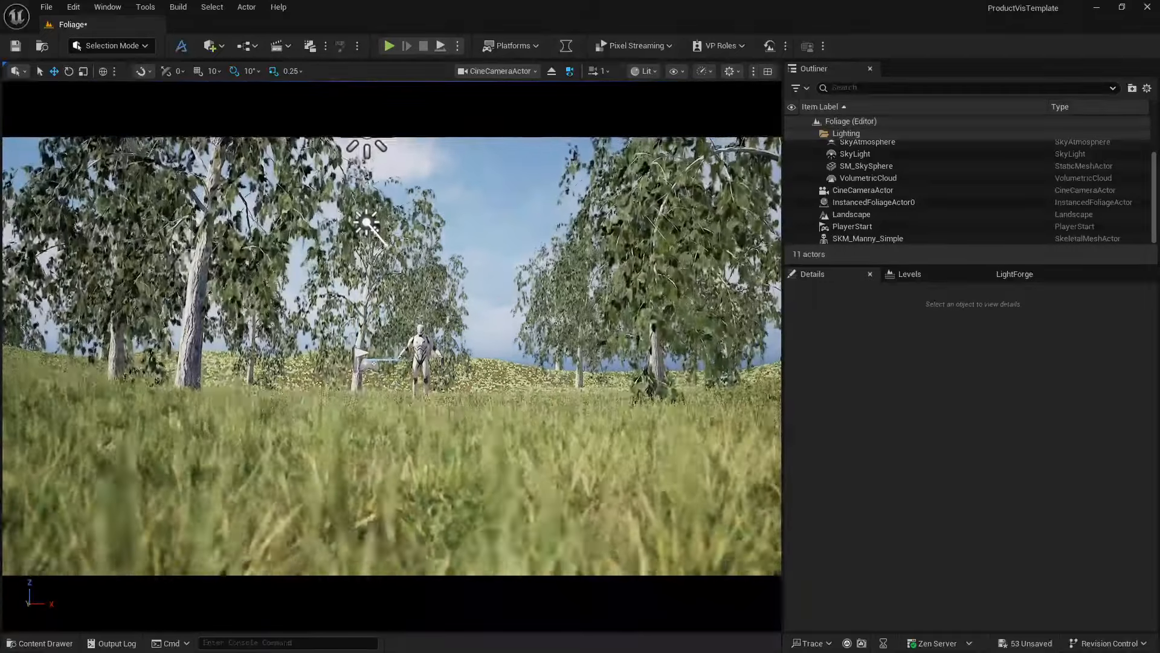
{"action": "right_click_drag", "start_coordinate": [391, 356], "coordinate": [459, 265]}
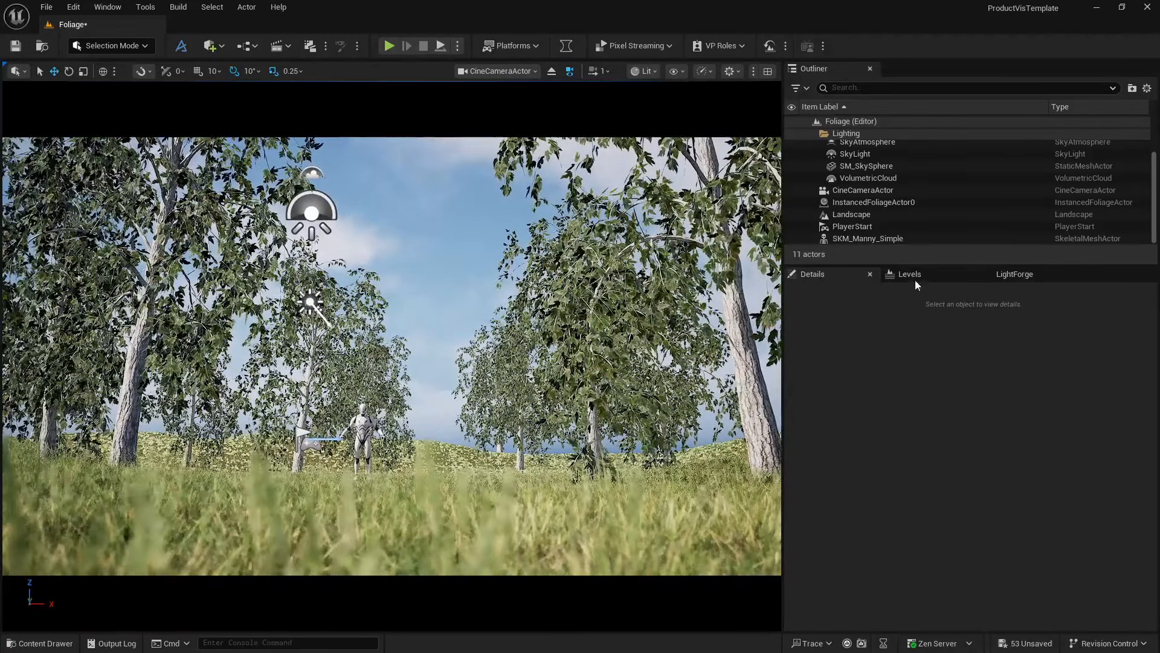
Step: Enable Volumetric Fog on the ExponentialHeightFog actor
{"action": "scroll", "coordinate": [871, 167], "scroll_direction": "up", "scroll_amount": 2}
{"action": "left_click", "coordinate": [879, 156]}
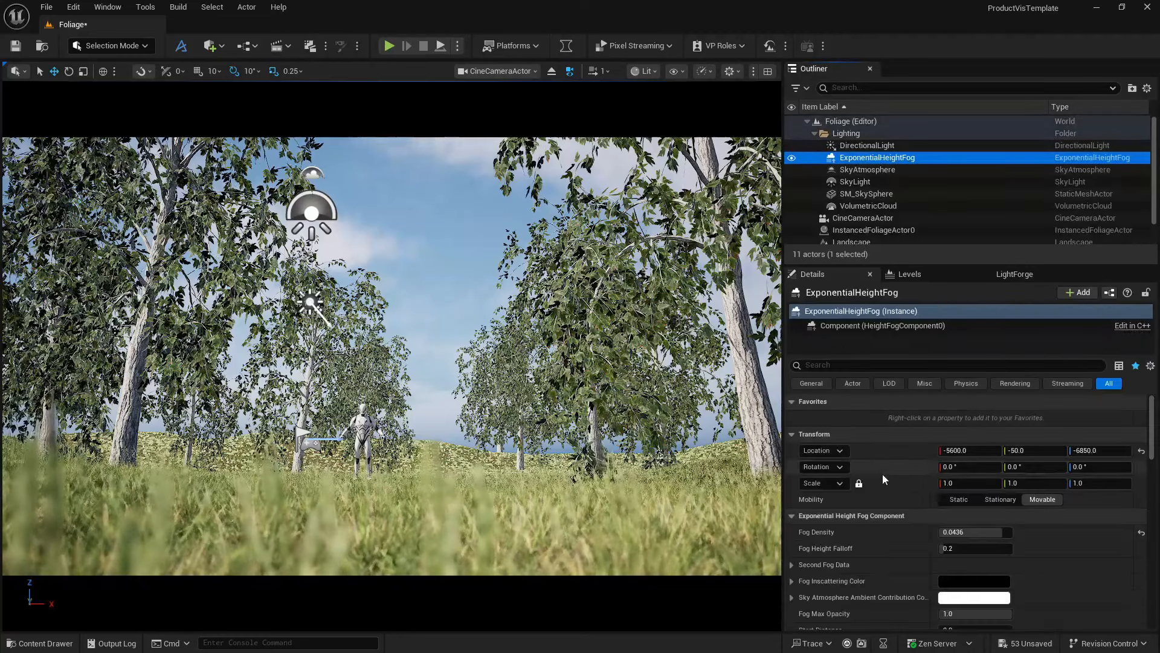
{"action": "scroll", "coordinate": [886, 488], "scroll_direction": "down", "scroll_amount": 10}
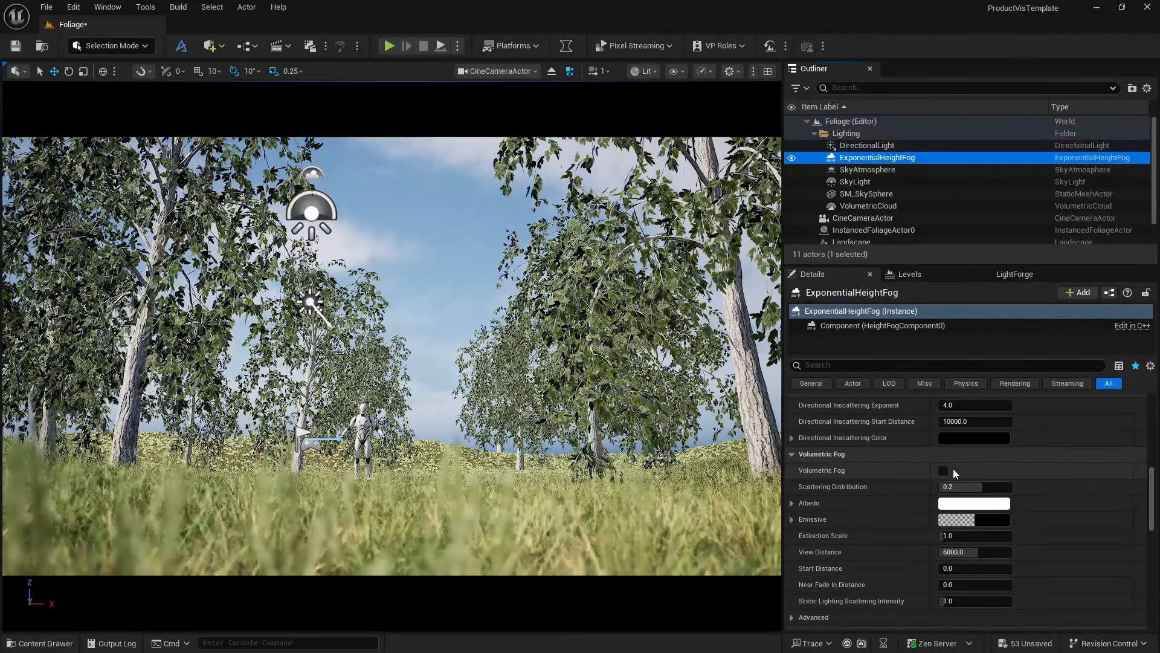
{"action": "left_click", "coordinate": [944, 470]}
Step: Try a fog density of 0.1 on the ExponentialHeightFog, and raise it to 0.5
{"action": "scroll", "coordinate": [895, 471], "scroll_direction": "up", "scroll_amount": 9}
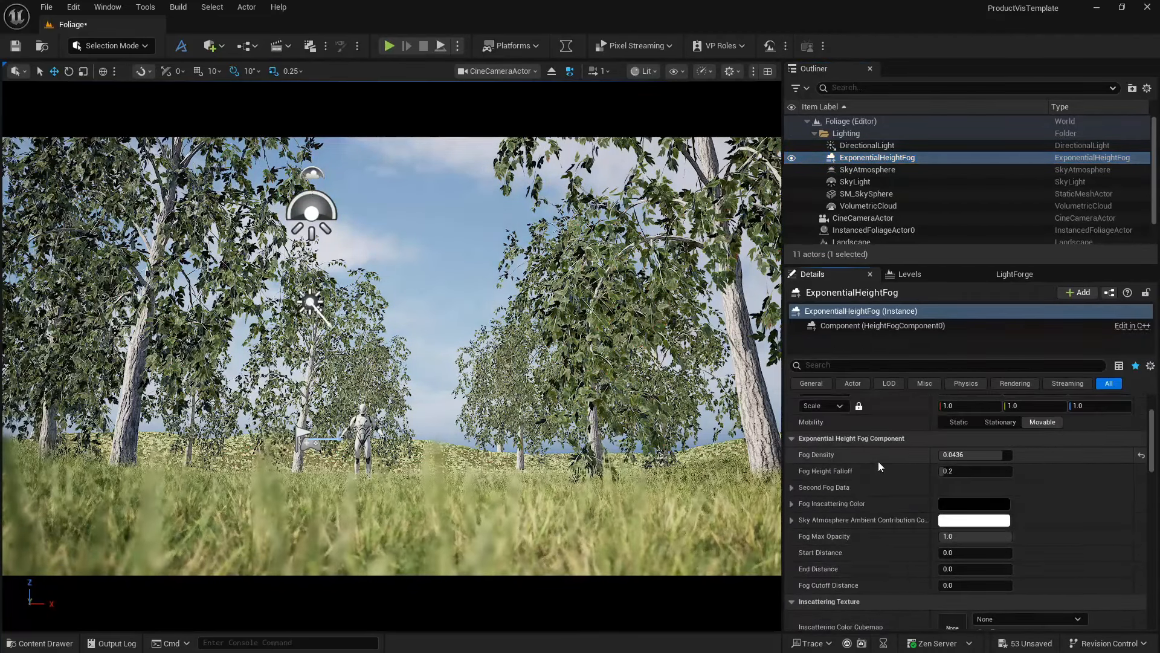
{"action": "scroll", "coordinate": [879, 462], "scroll_direction": "up", "scroll_amount": 3}
{"action": "left_click", "coordinate": [971, 533]}
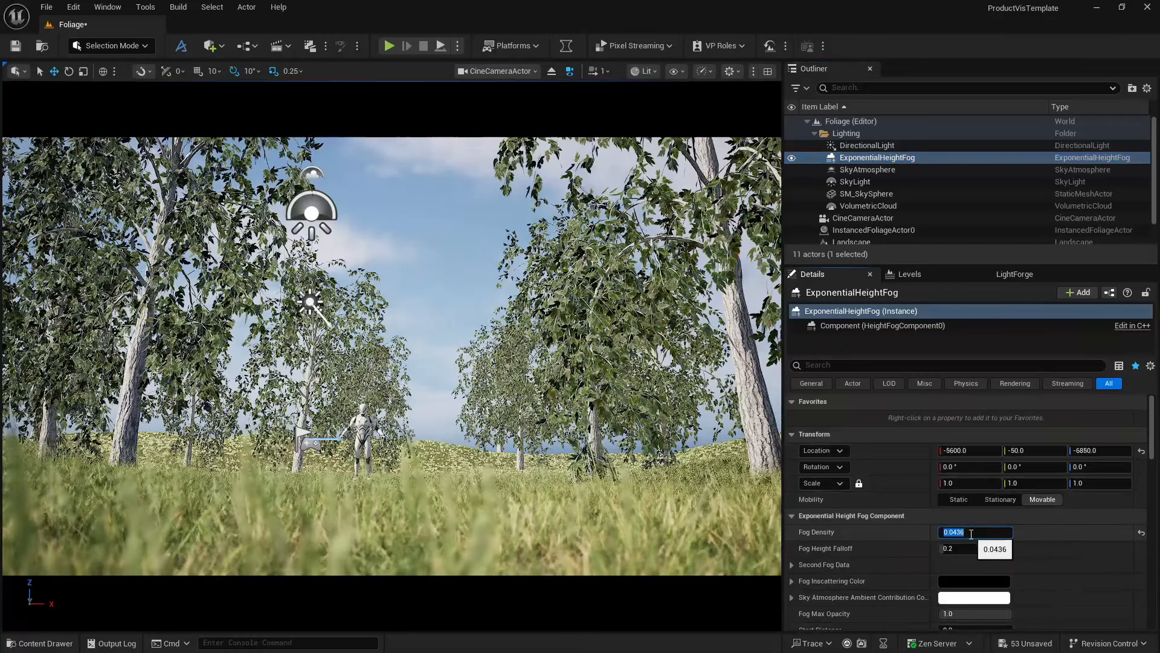
{"action": "type", "text": ".1"}
{"action": "key", "text": "Return"}
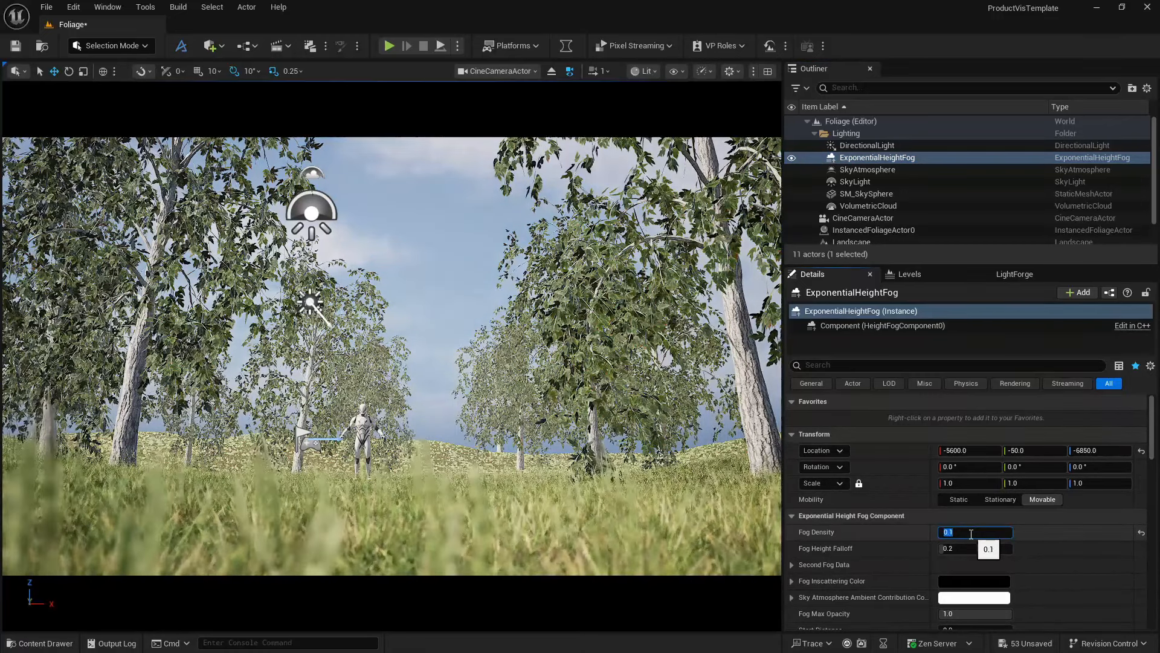
{"action": "type", "text": ".5"}
{"action": "key", "text": "Return"}
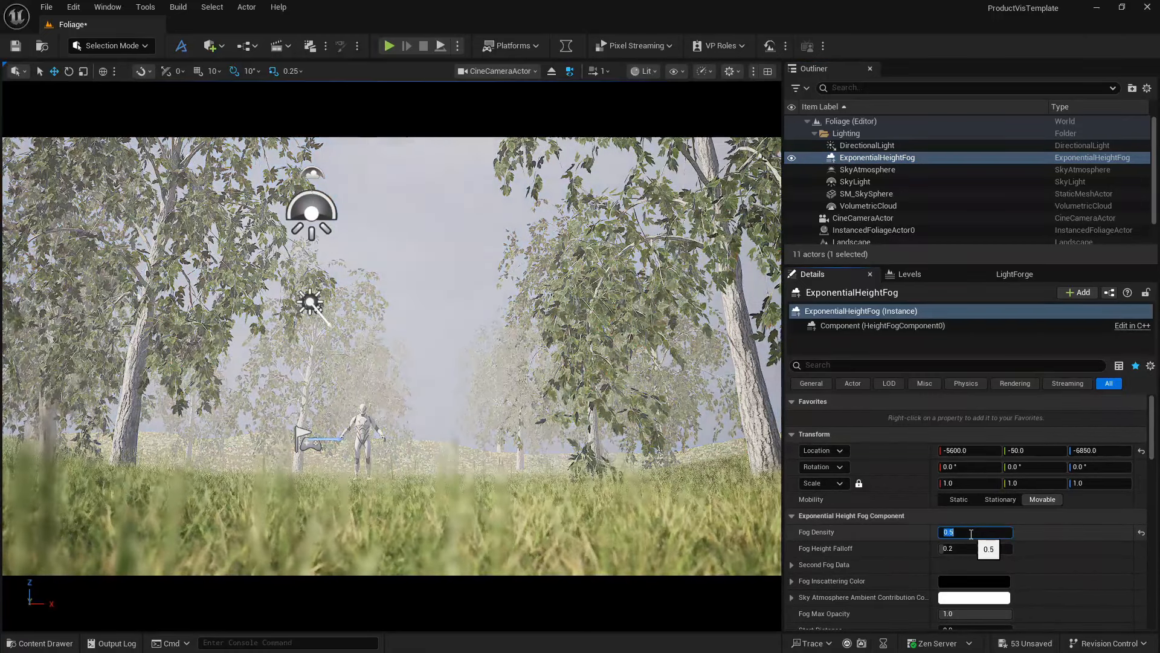
Step: Rotate the directional light's sun direction to try different lighting moods through the fog
{"action": "left_click", "coordinate": [378, 267], "text": "ctrl"}
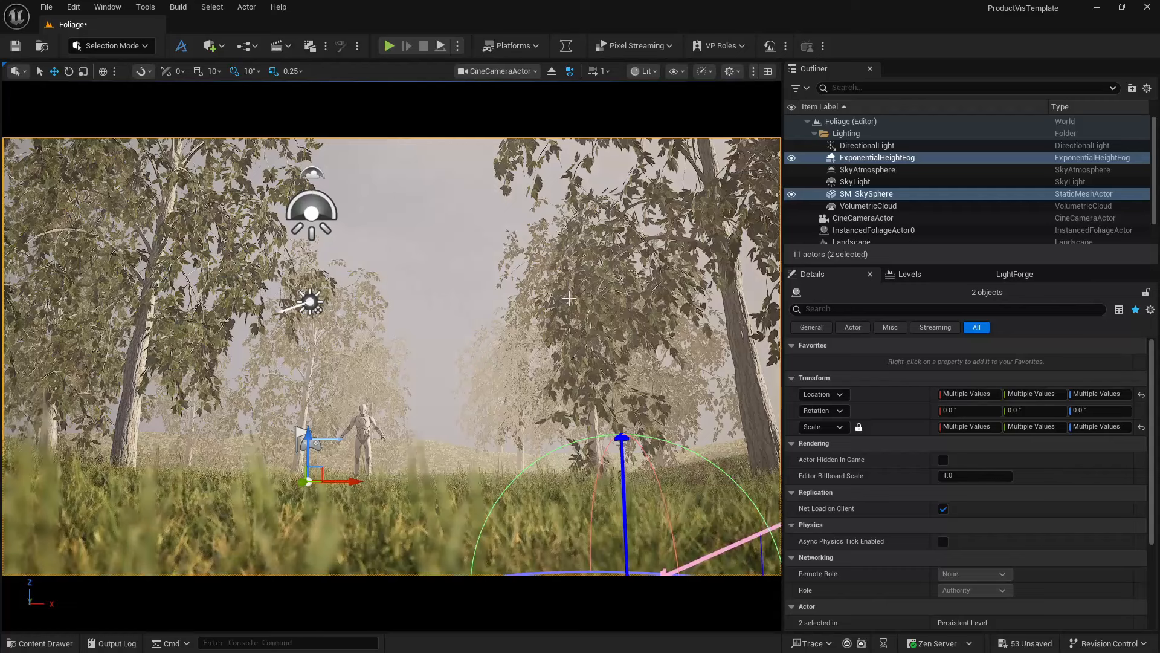
{"action": "key", "text": "ctrl+l"}
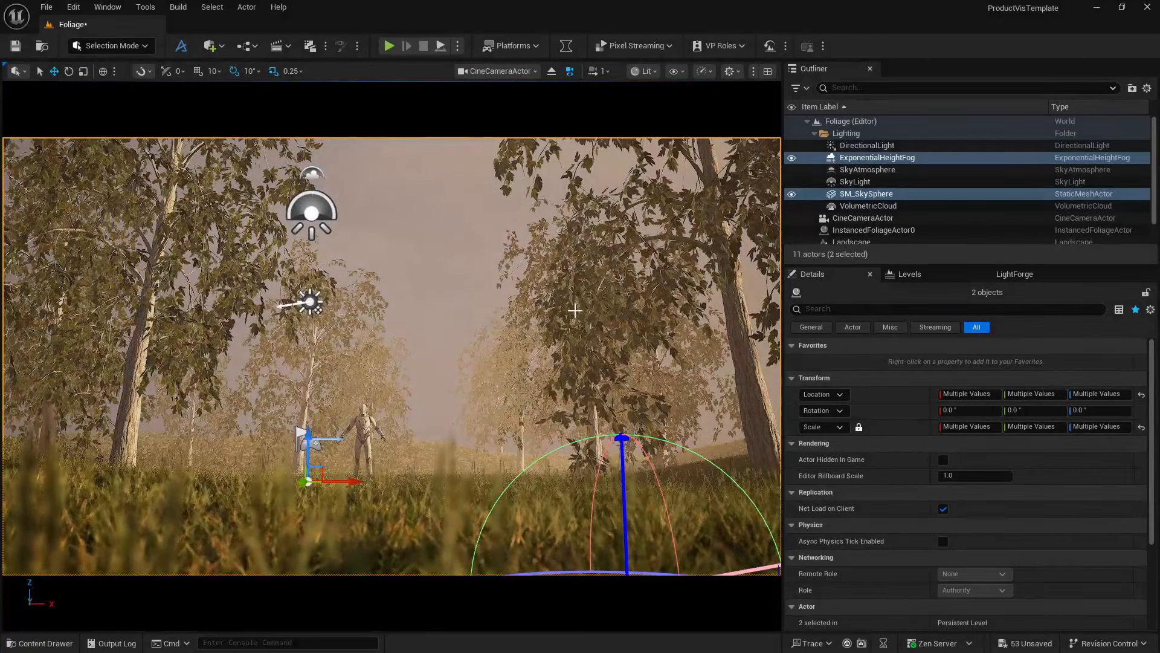
{"action": "key", "text": "ctrl+l"}
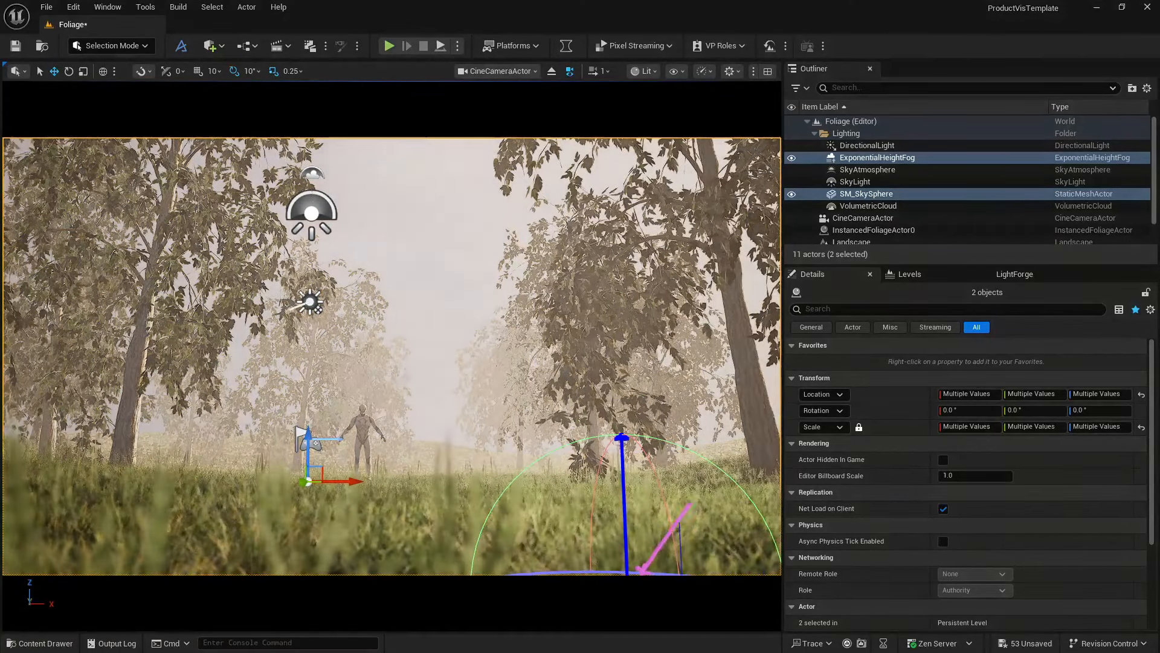
{"action": "key", "text": "ctrl+l"}
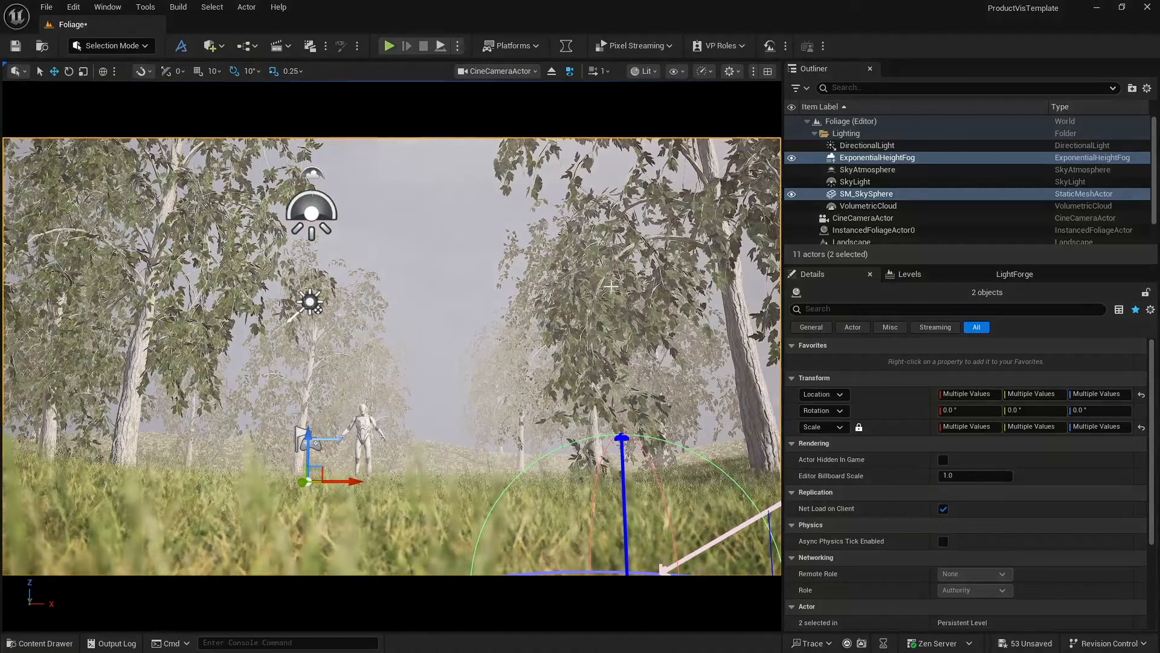
{"action": "key", "text": "ctrl+l"}
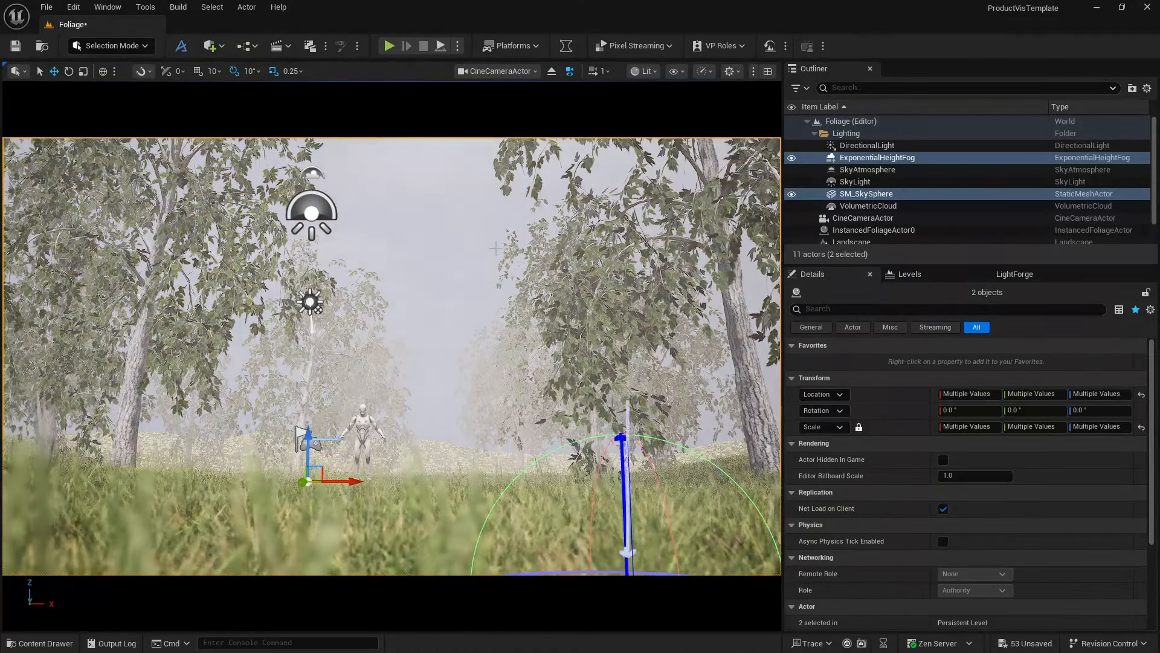
{"action": "key", "text": "ctrl+l"}
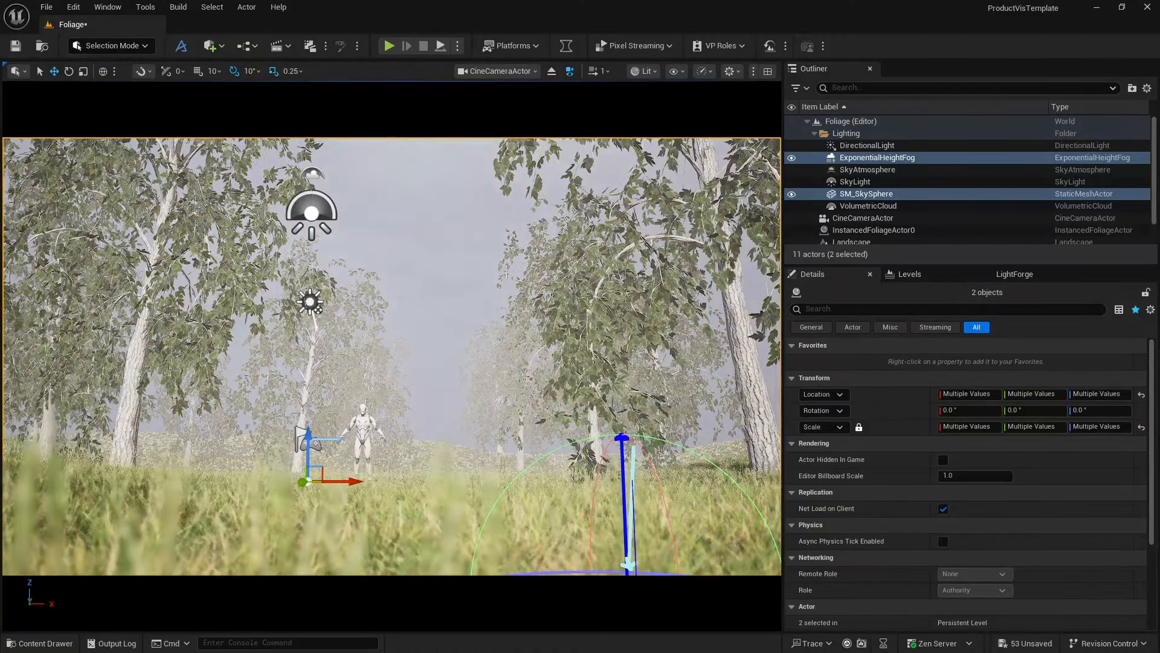
{"action": "key", "text": "ctrl+l"}
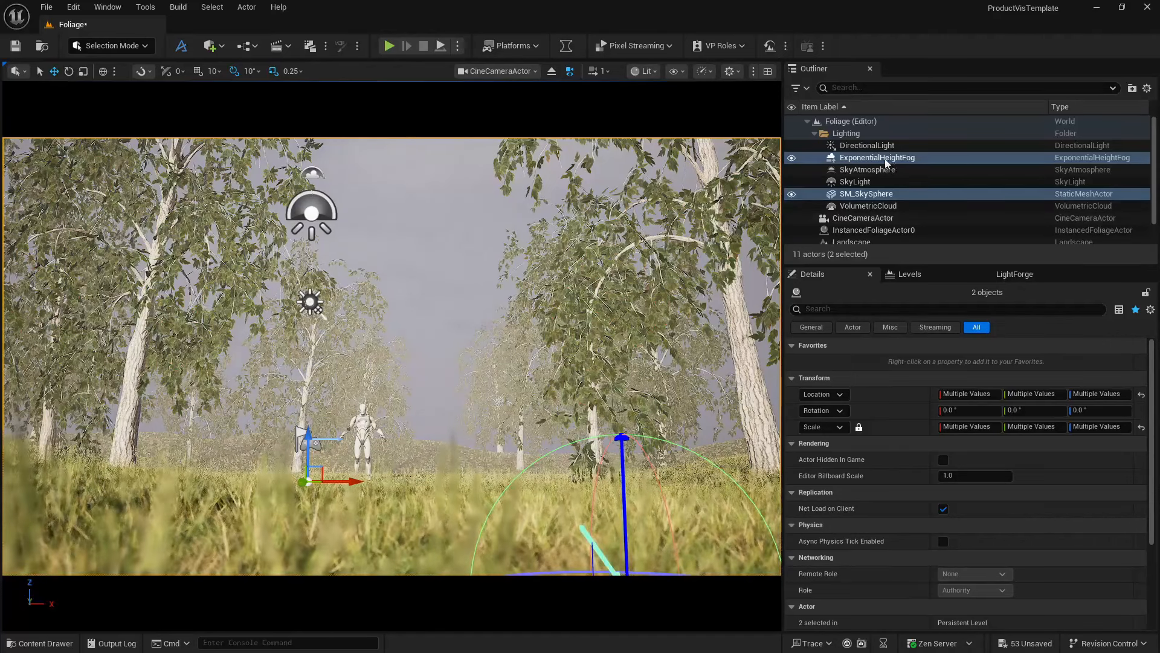
Step: Delete all six lighting actors in the Lighting folder, from DirectionalLight to VolumetricCloud
{"action": "left_click", "coordinate": [867, 145]}
{"action": "left_click", "coordinate": [867, 206], "text": "shift"}
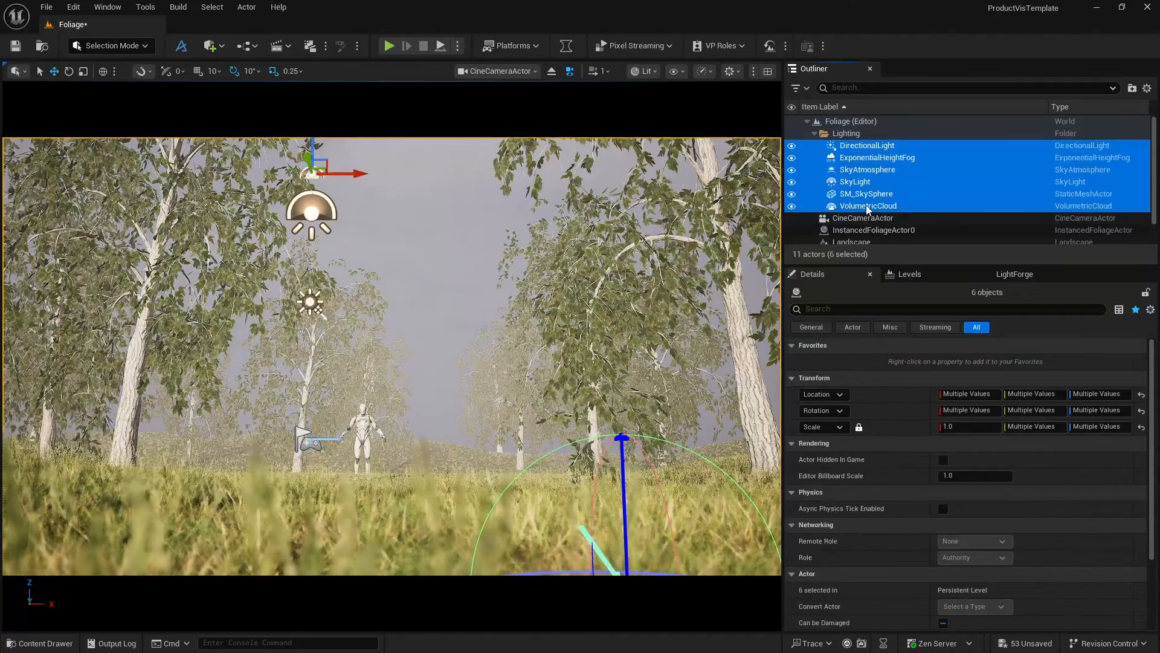
{"action": "key", "text": "Delete"}
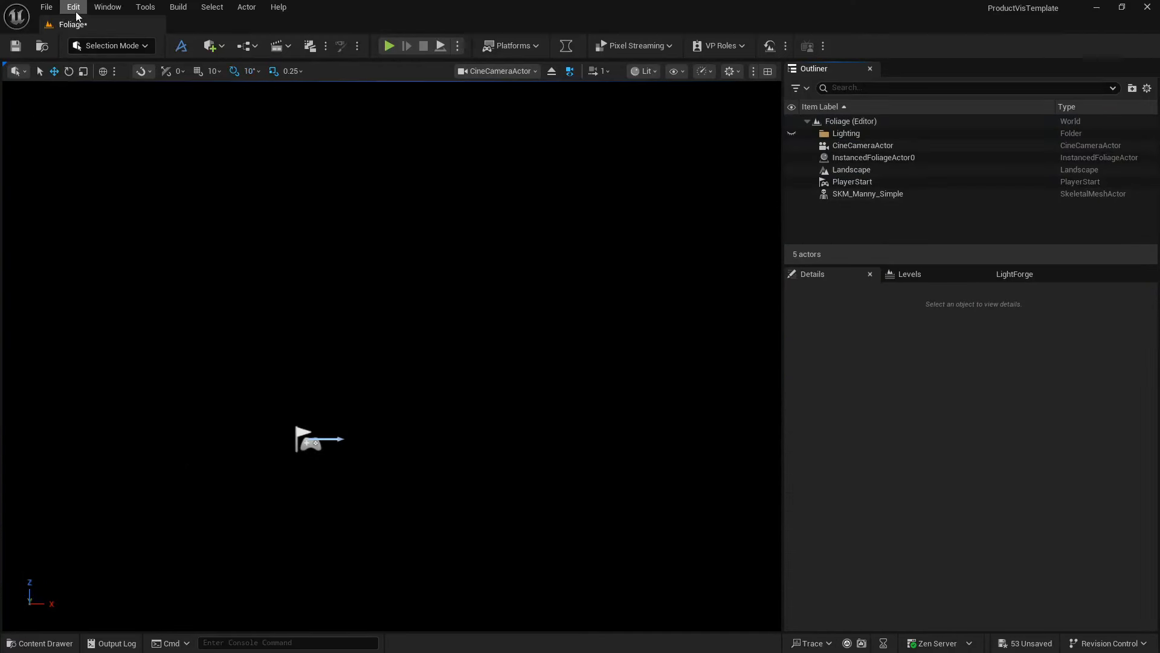
Step: Create a new sky light, directional light, sky atmosphere, volumetric cloud and height fog with the Env. Light Mixer
{"action": "left_click", "coordinate": [107, 7]}
{"action": "left_click", "coordinate": [151, 195]}
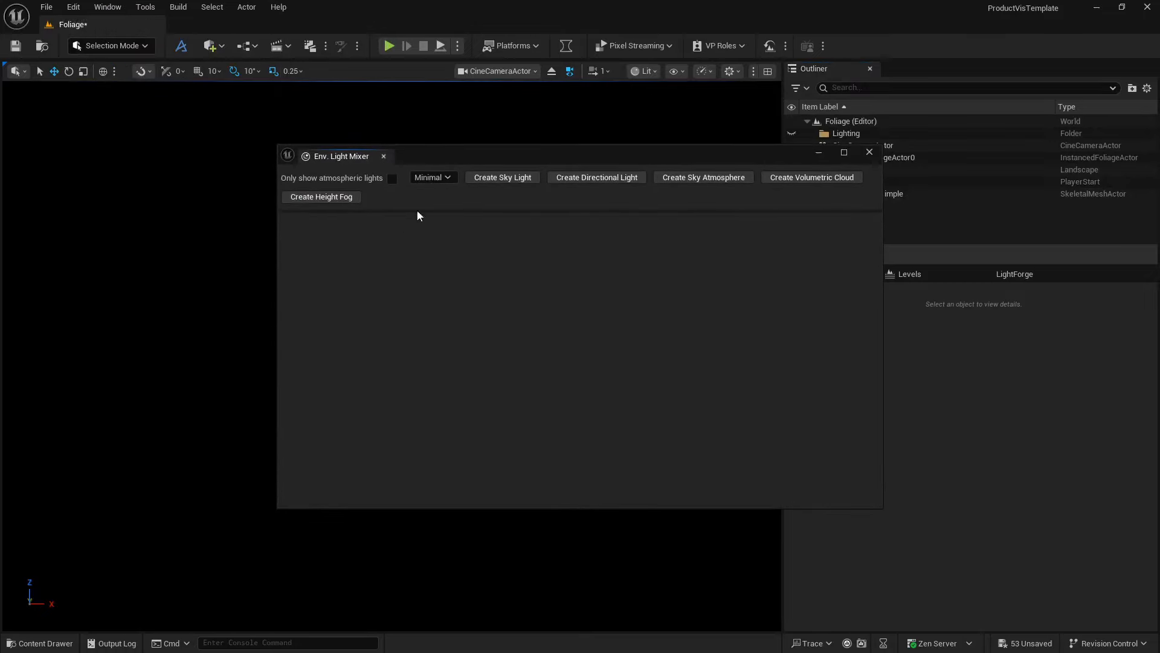
{"action": "left_click", "coordinate": [527, 175]}
{"action": "left_click", "coordinate": [534, 179]}
{"action": "left_click", "coordinate": [534, 179]}
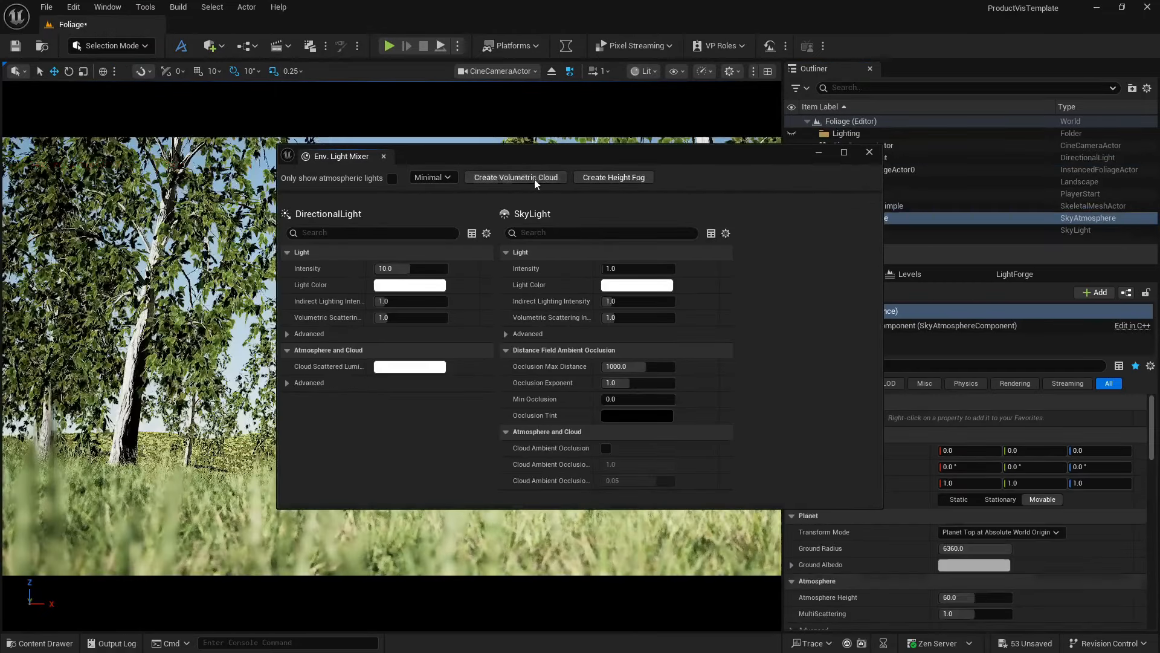
{"action": "left_click", "coordinate": [534, 179]}
{"action": "left_click", "coordinate": [534, 179]}
Step: Enable volumetric fog on the ExponentialHeightFog, try a fog density of 0.2, and set it to 0.1
{"action": "left_click", "coordinate": [868, 169]}
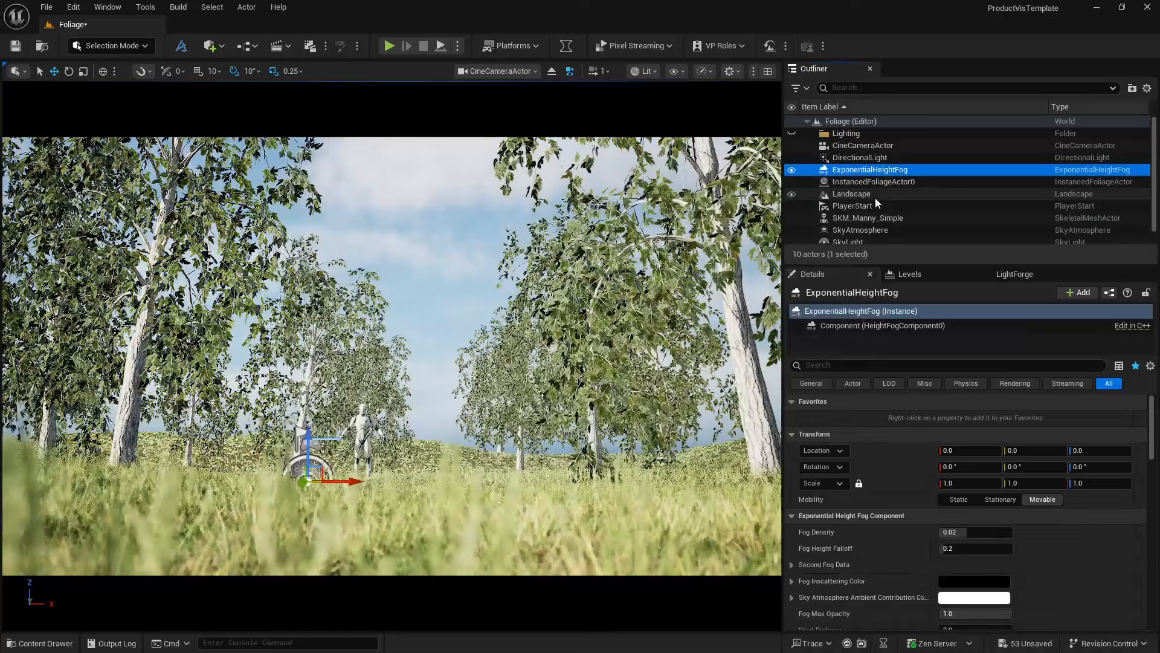
{"action": "scroll", "coordinate": [887, 562], "scroll_direction": "down", "scroll_amount": 12}
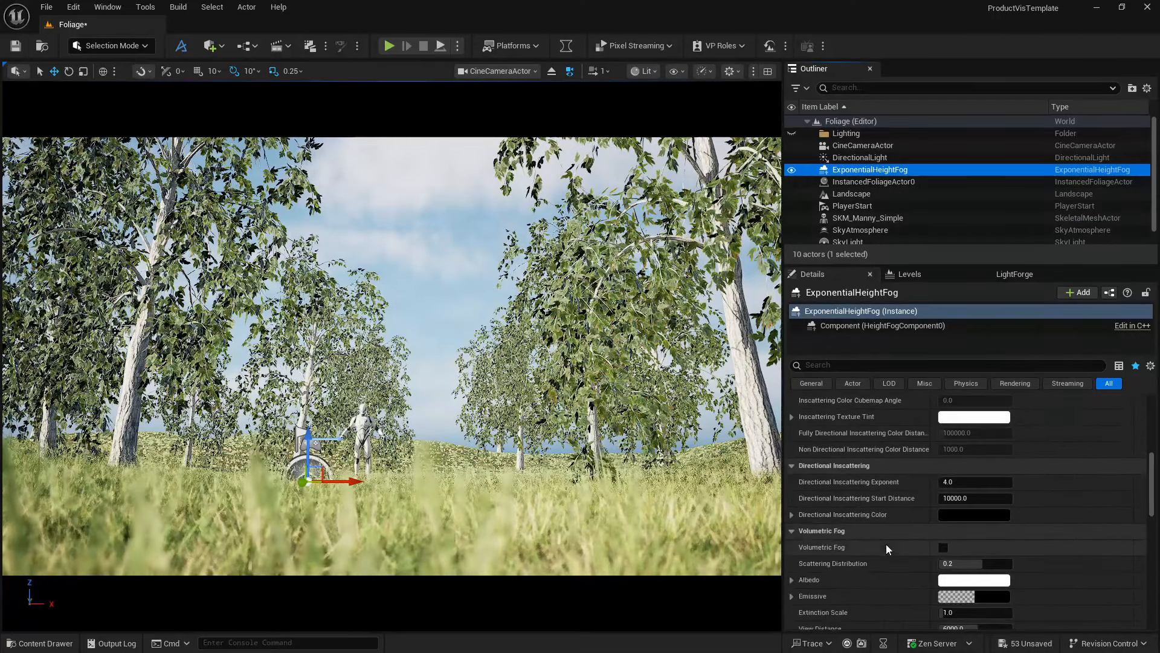
{"action": "scroll", "coordinate": [872, 480], "scroll_direction": "up", "scroll_amount": 6}
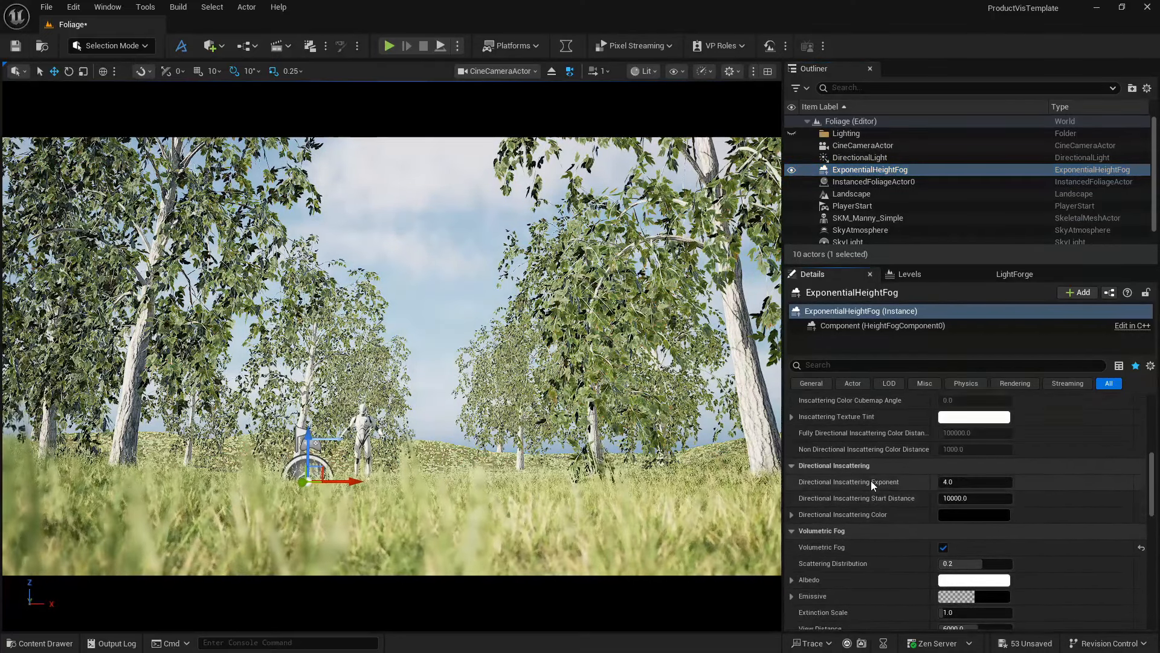
{"action": "scroll", "coordinate": [868, 478], "scroll_direction": "up", "scroll_amount": 3}
{"action": "left_click", "coordinate": [948, 532]}
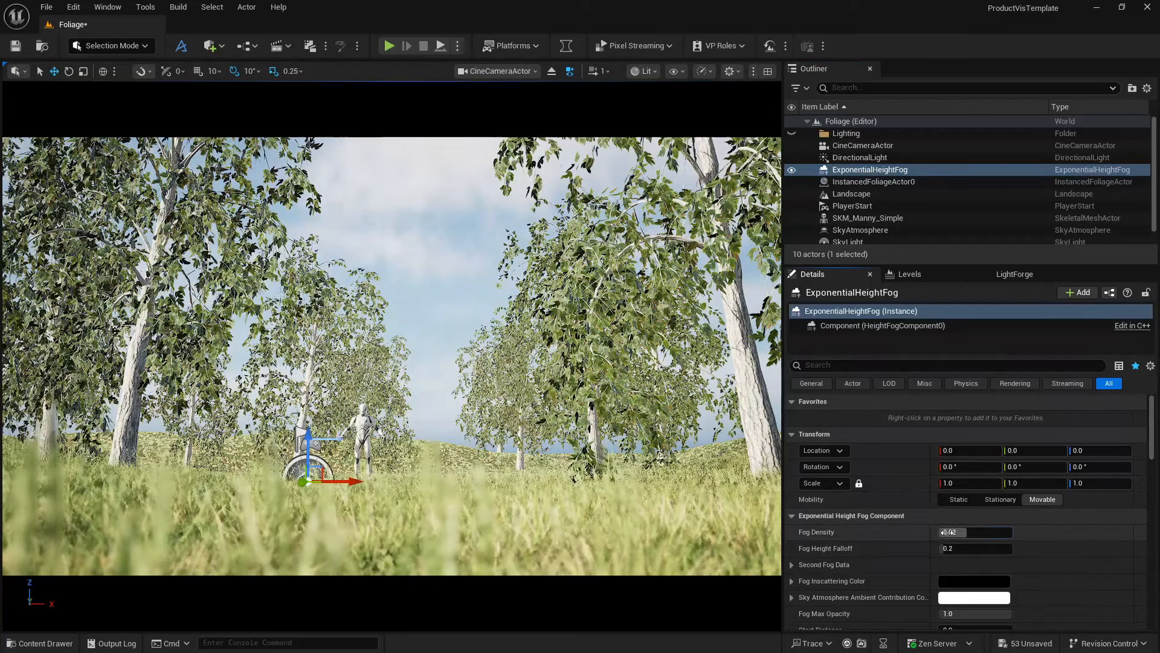
{"action": "type", "text": "0.2"}
{"action": "key", "text": "Return"}
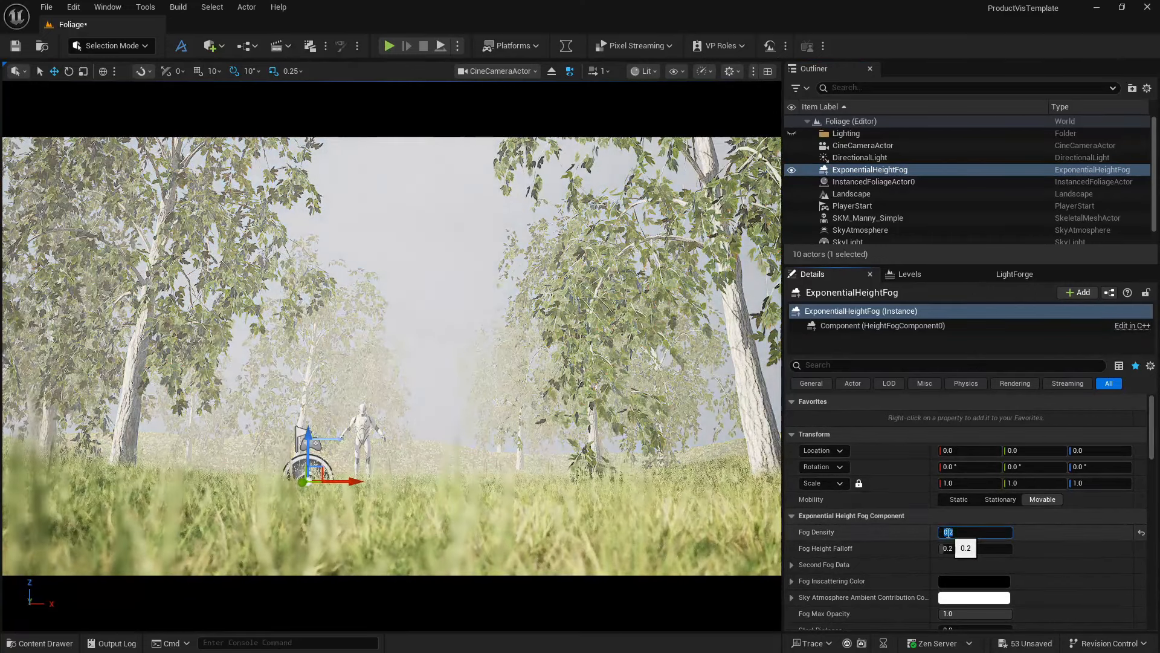
{"action": "type", "text": ".1"}
{"action": "key", "text": "Return"}
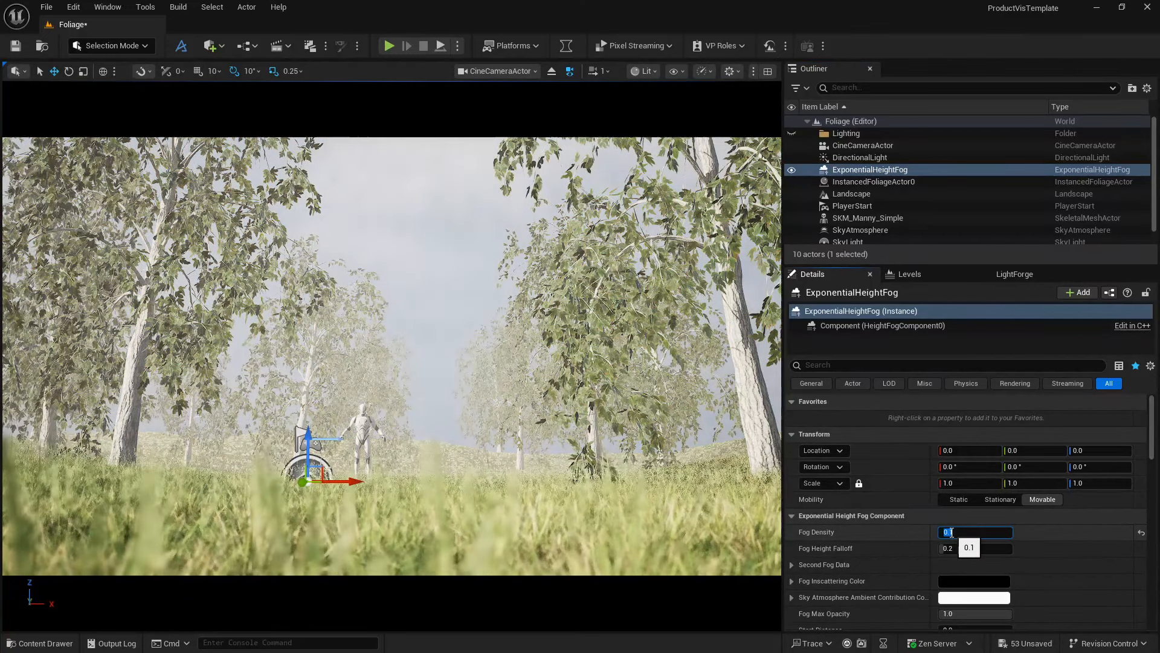
Step: Rotate the directional light's sun direction to backlight the foggy trees with low, warm sunlight
{"action": "left_click", "coordinate": [371, 262]}
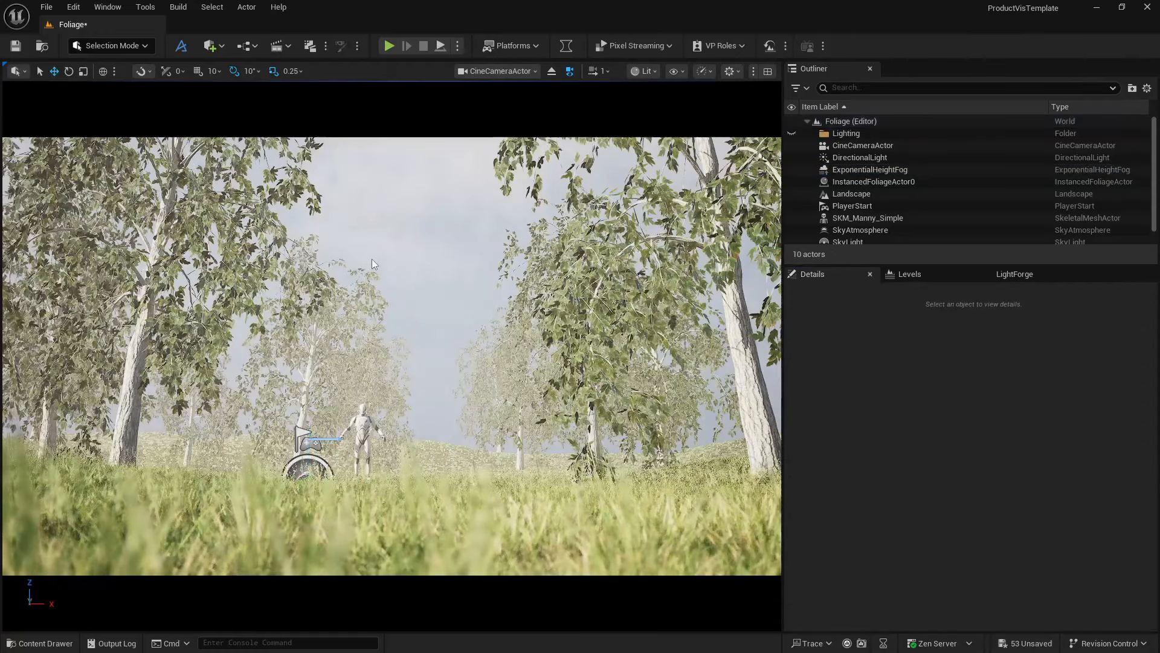
{"action": "key", "text": "ctrl+l"}
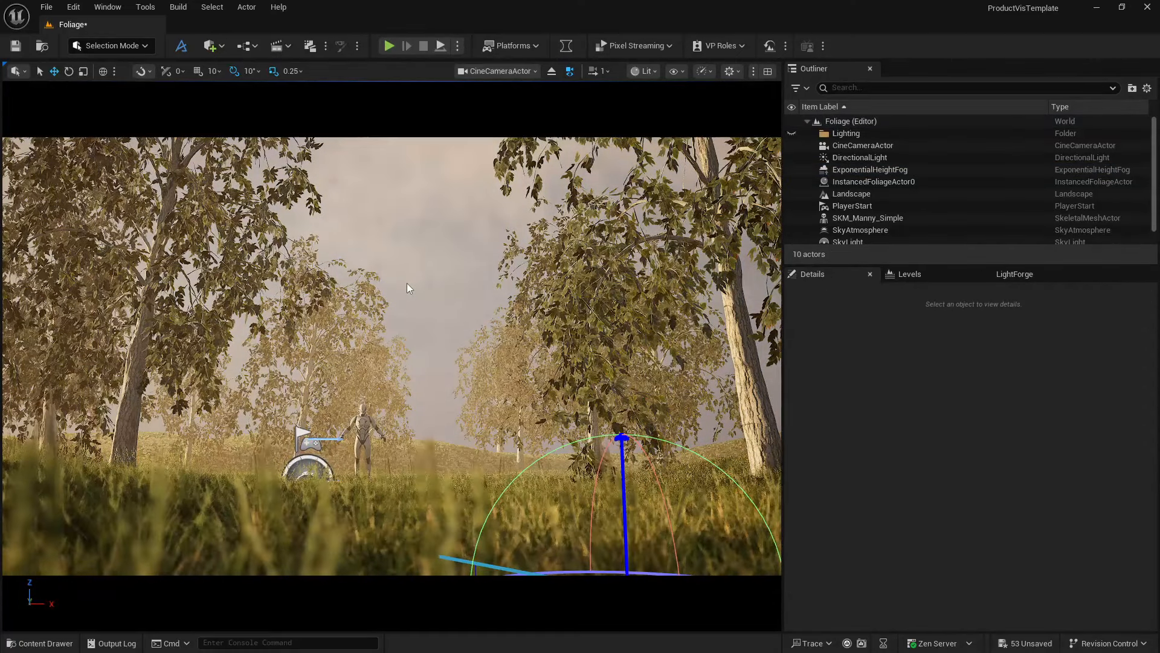
{"action": "key", "text": "ctrl+l"}
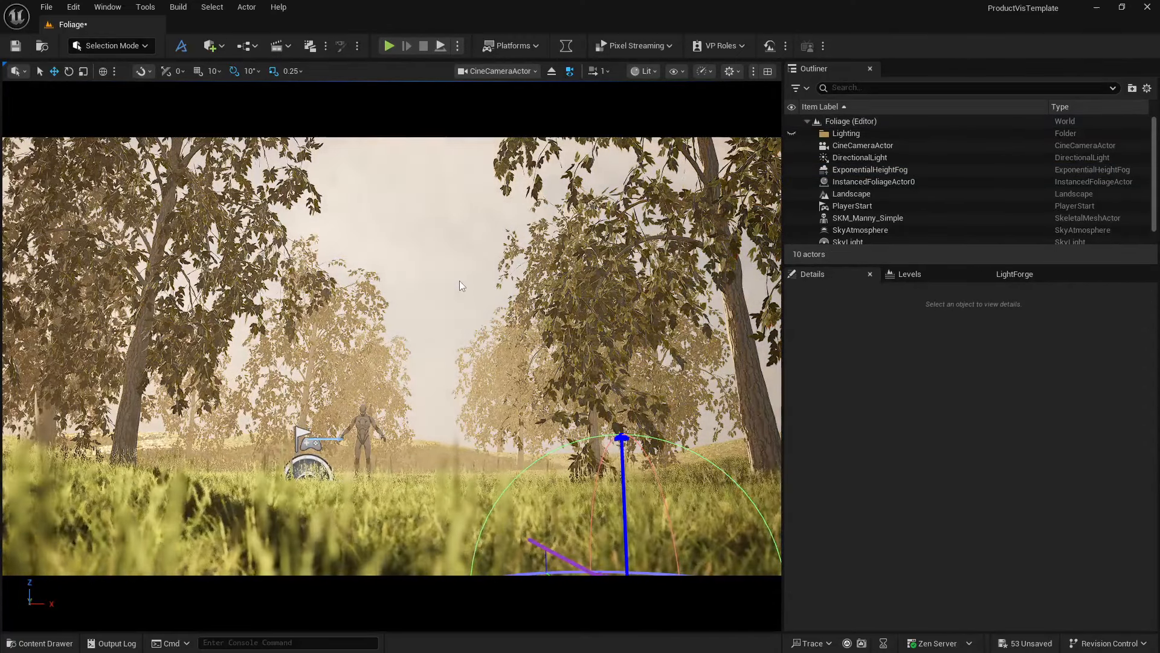
{"action": "key", "text": "ctrl+l"}
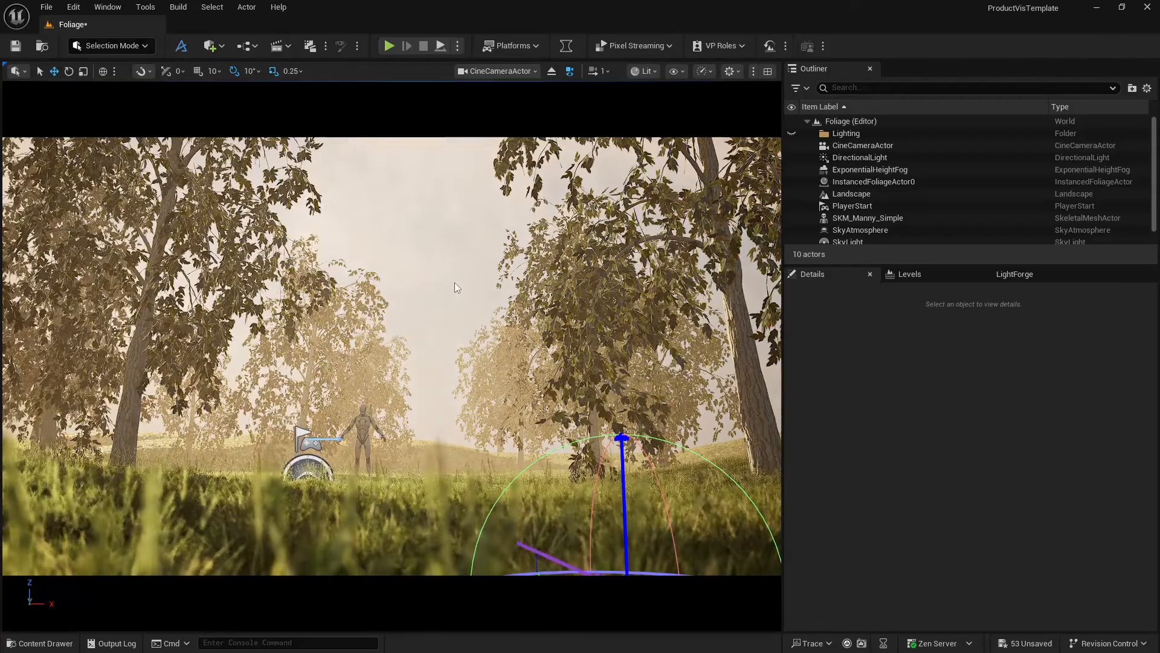
{"action": "key", "text": "ctrl+l"}
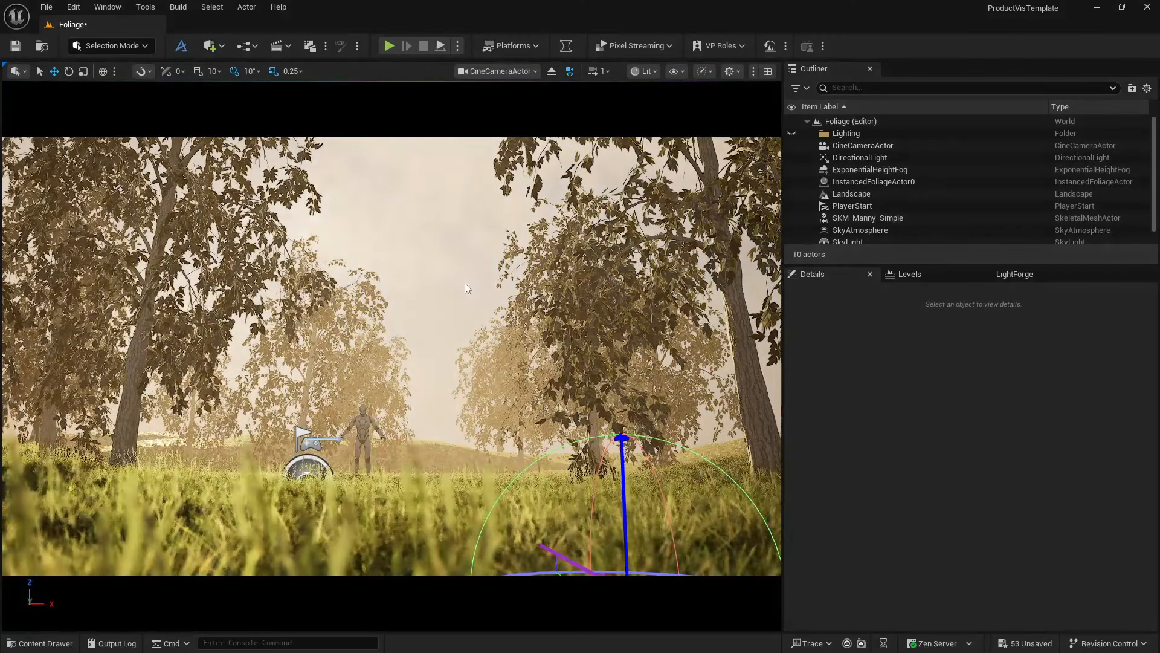
{"action": "key", "text": "ctrl+l"}
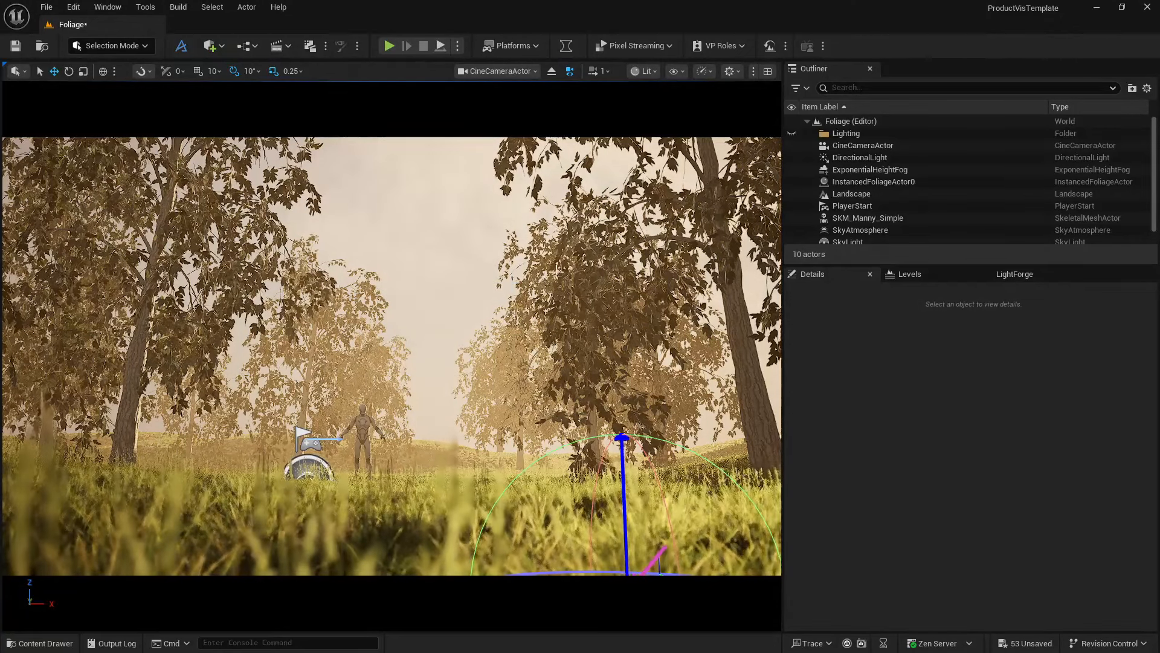
Step: Try a source angle of 4 on the DirectionalLight, and set it to 0.4
{"action": "left_click", "coordinate": [859, 158]}
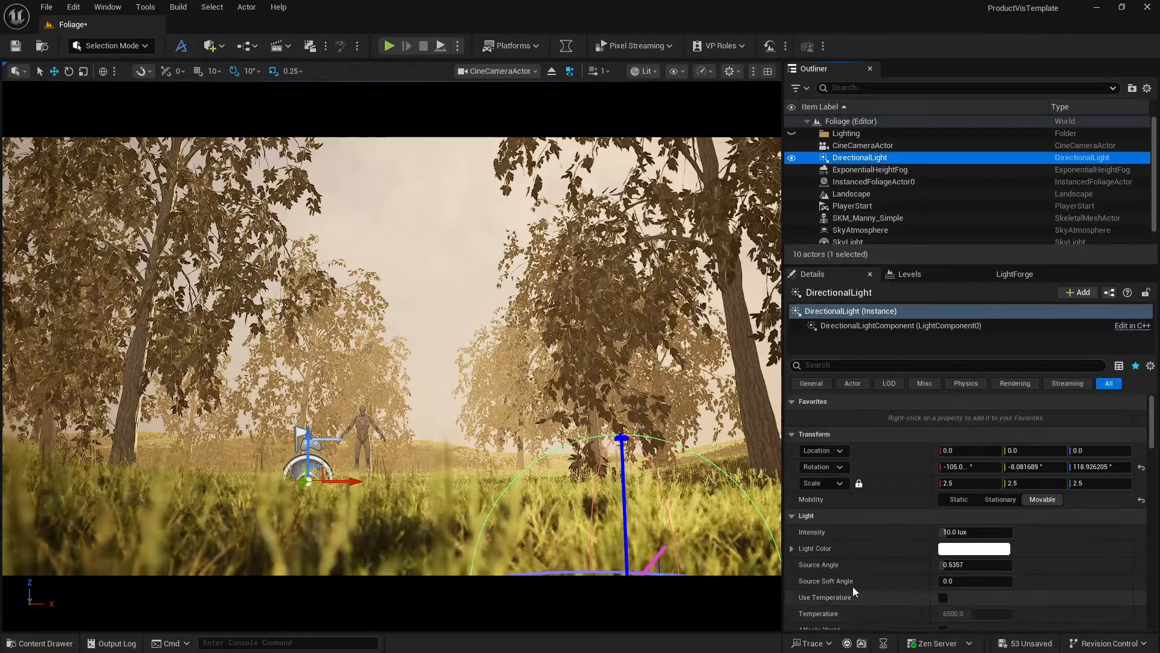
{"action": "scroll", "coordinate": [858, 577], "scroll_direction": "down", "scroll_amount": 3}
{"action": "left_click", "coordinate": [957, 493]}
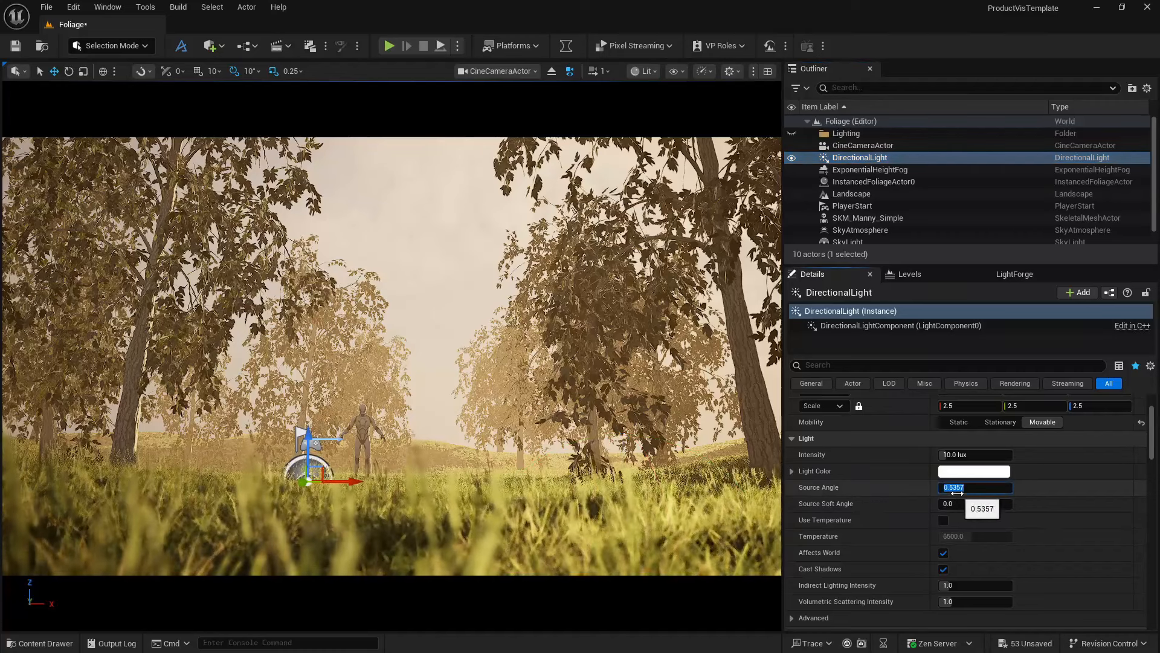
{"action": "type", "text": "4"}
{"action": "key", "text": "Return"}
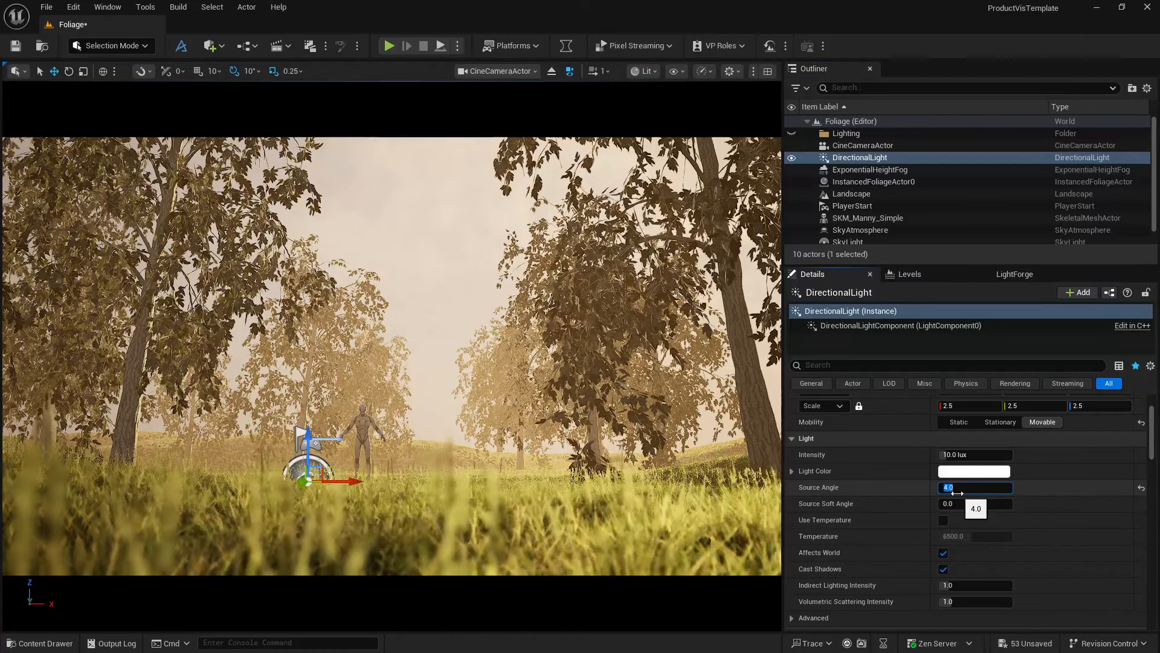
{"action": "type", "text": "0.4"}
{"action": "key", "text": "Return"}
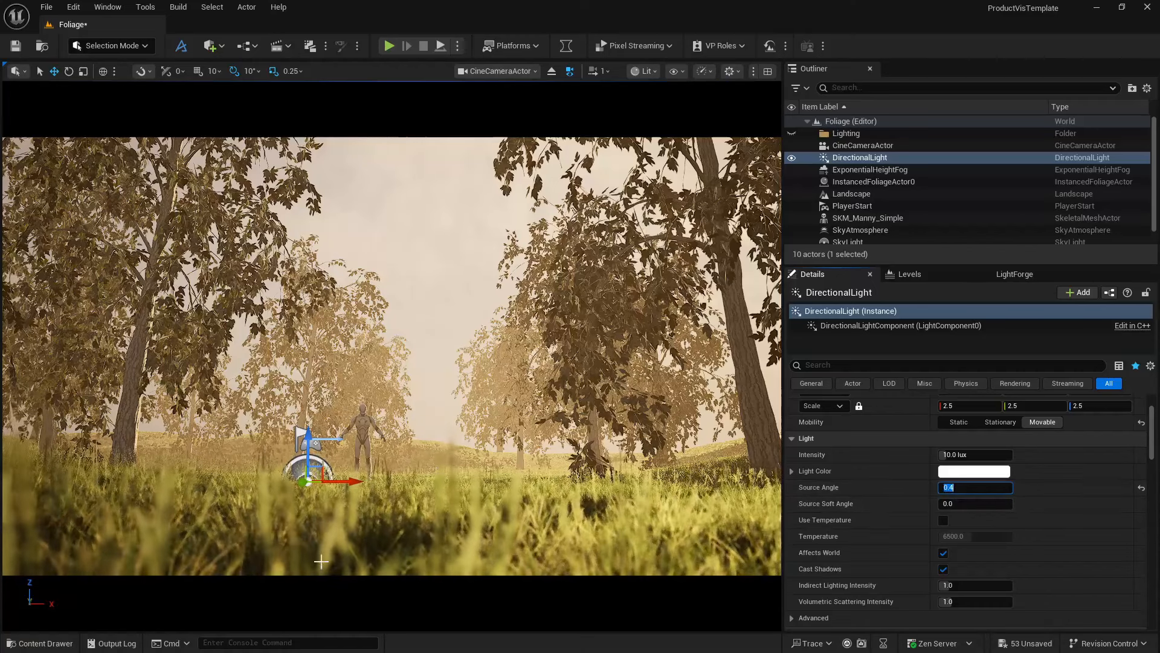
Step: Enable Use Temperature on the DirectionalLight and try a color temperature of 5000
{"action": "left_click", "coordinate": [944, 519]}
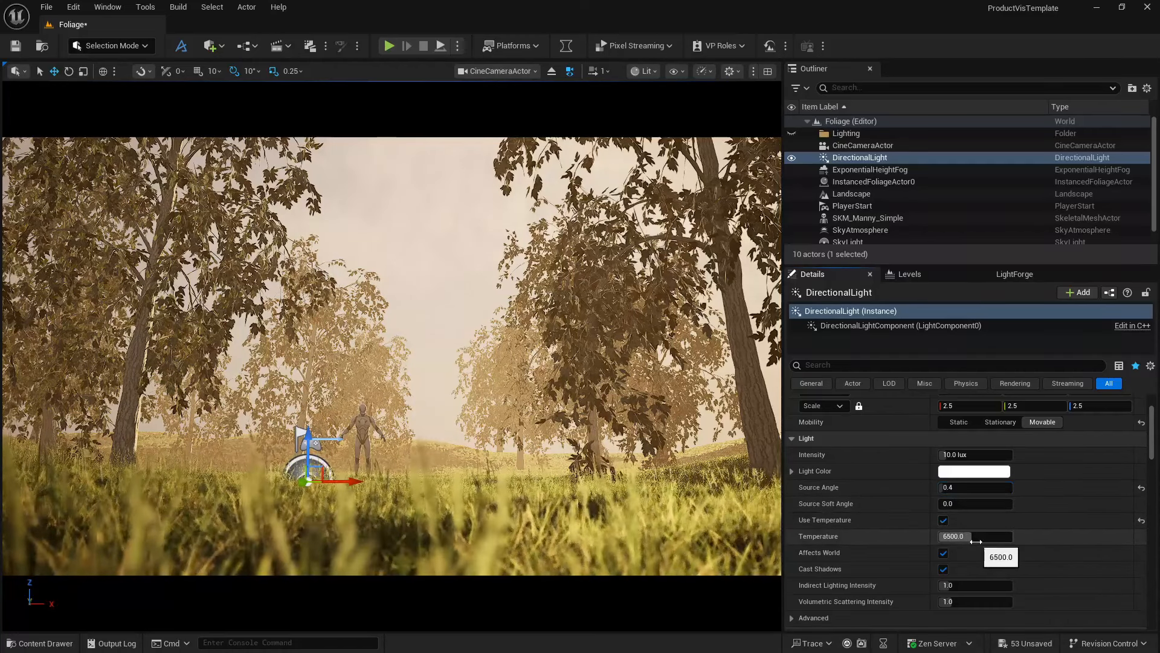
{"action": "left_click", "coordinate": [976, 536]}
{"action": "type", "text": "5000"}
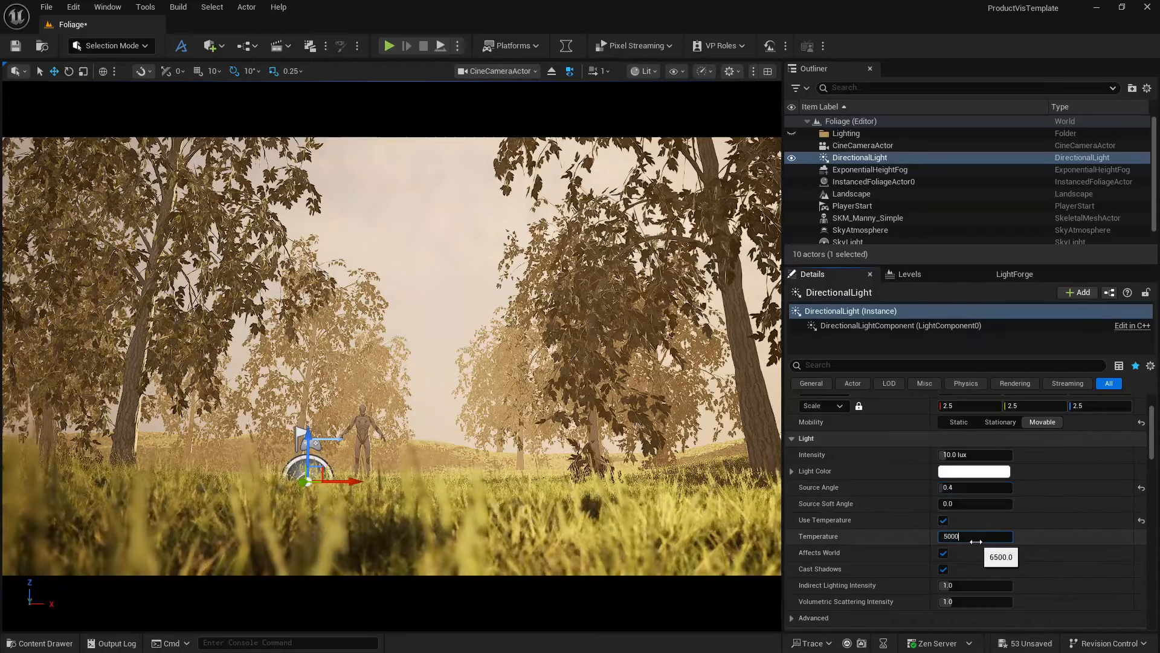
{"action": "key", "text": "Return"}
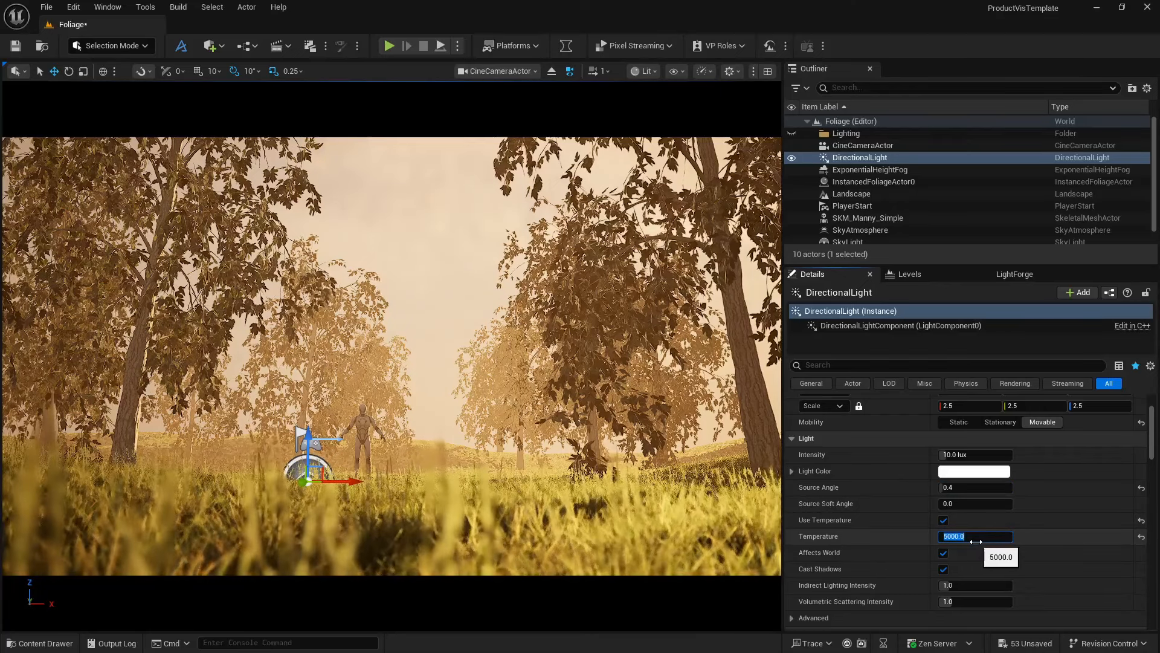
Step: Try a volumetric scattering intensity of 5 on the DirectionalLight, set it to 2, and turn off Use Temperature
{"action": "scroll", "coordinate": [912, 533], "scroll_direction": "down", "scroll_amount": 2}
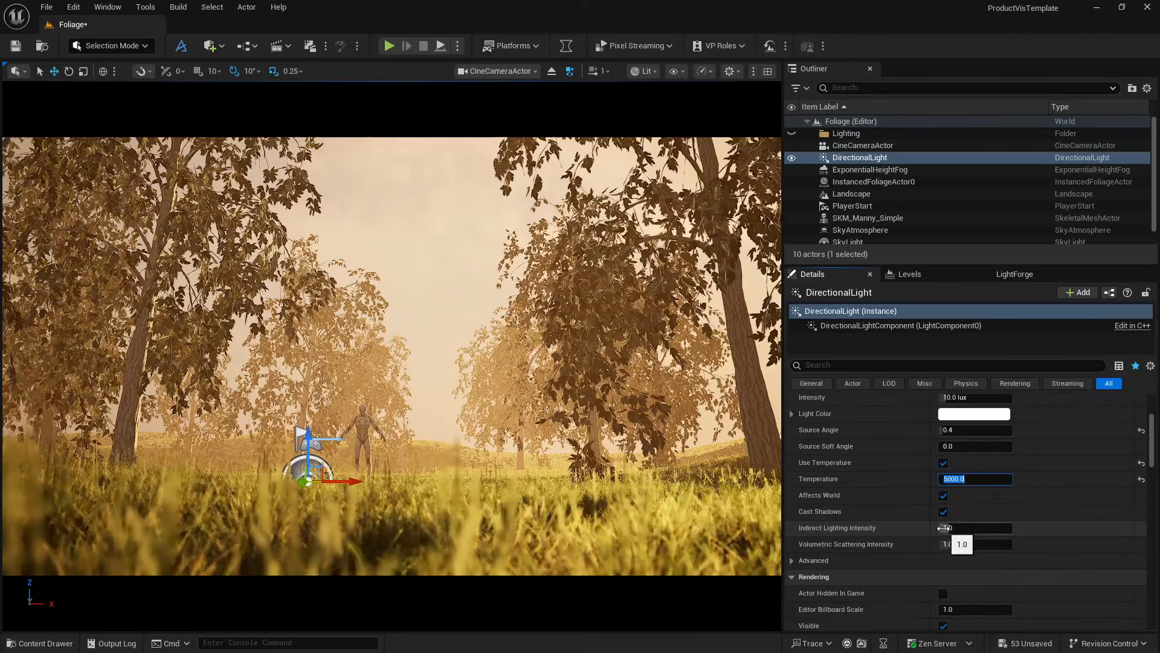
{"action": "left_click", "coordinate": [956, 544]}
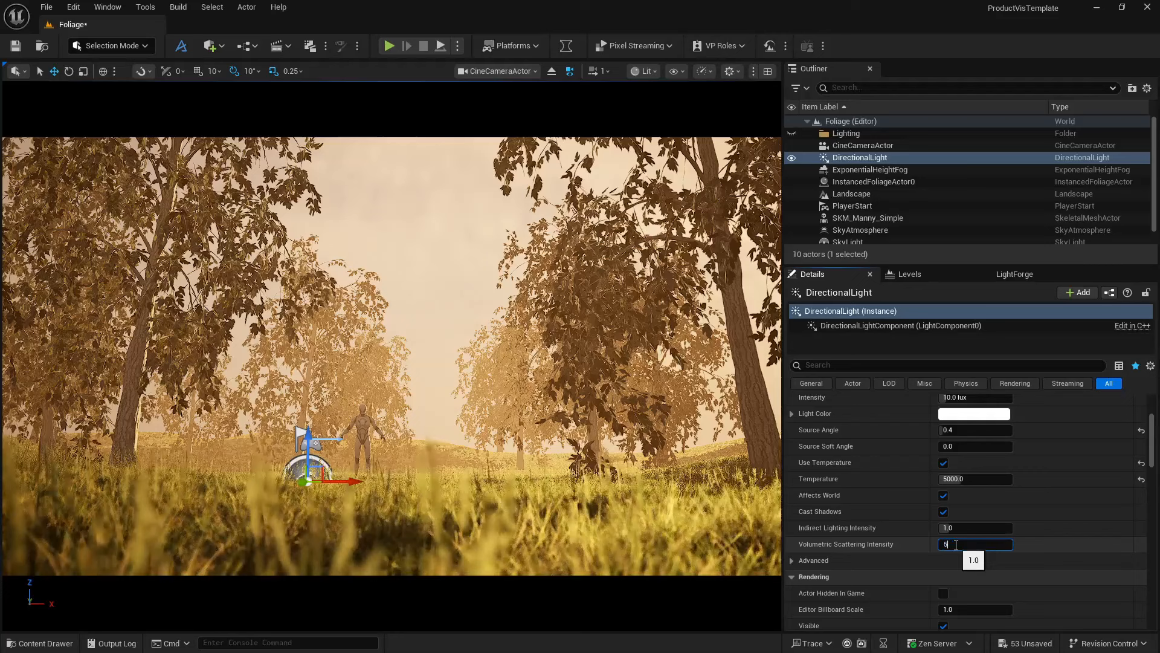
{"action": "type", "text": "5"}
{"action": "key", "text": "Return"}
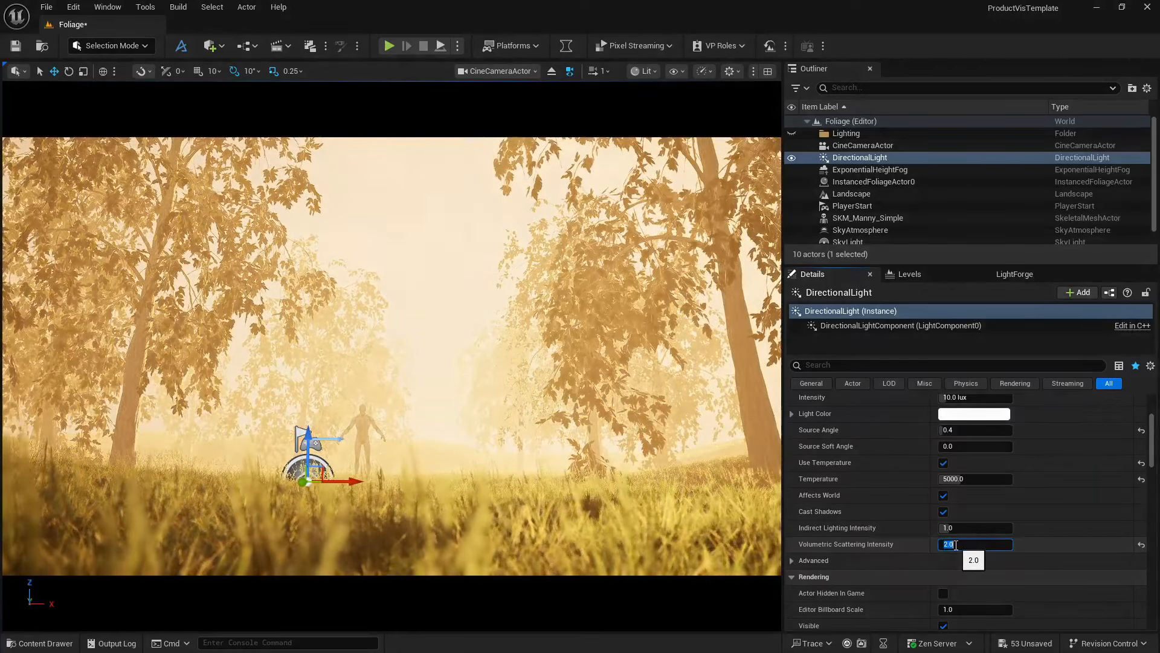
{"action": "type", "text": "2"}
{"action": "key", "text": "Return"}
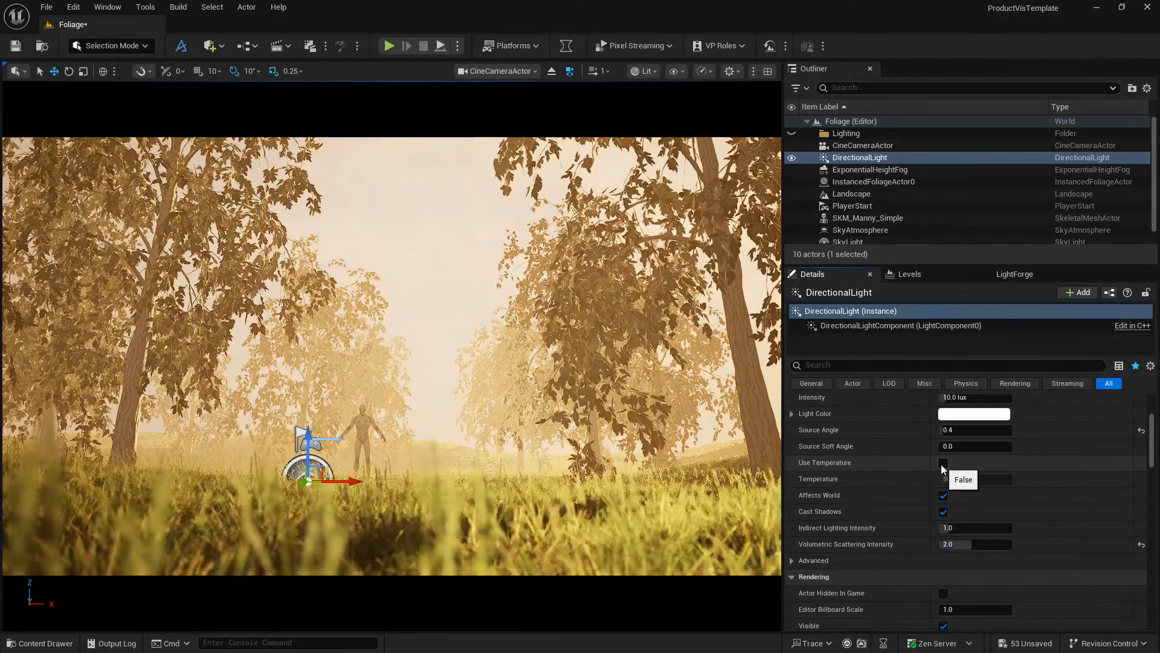
{"action": "left_click", "coordinate": [942, 464]}
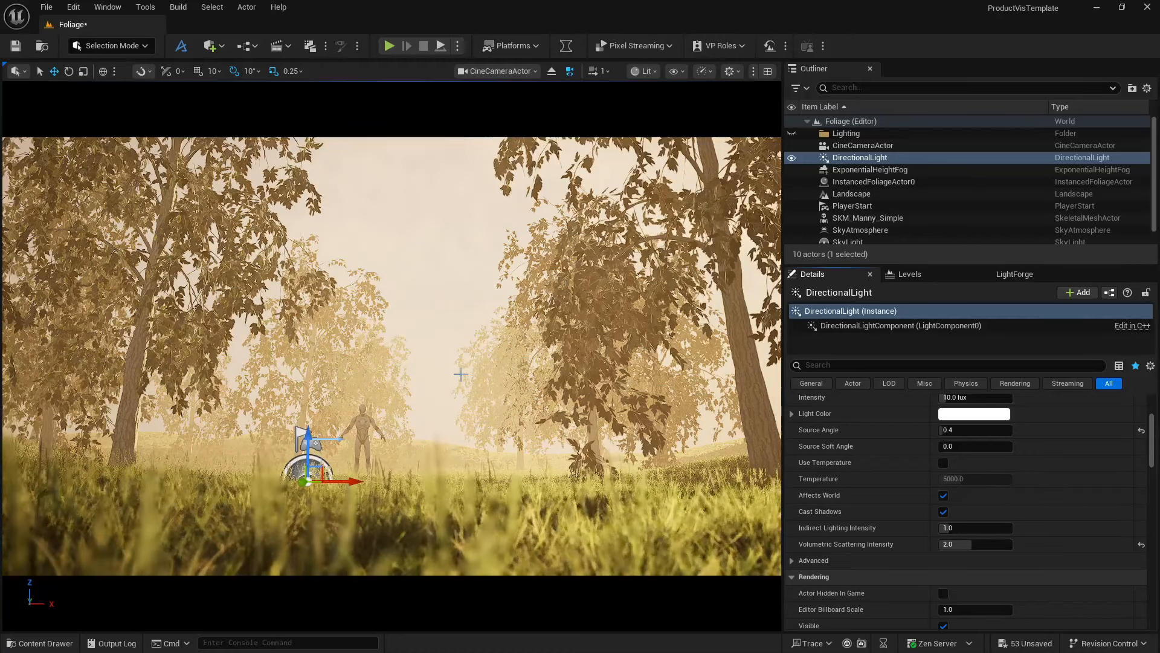
Step: Turn on game view and set the CineCameraActor's manual focus distance by sampling the mannequin
{"action": "key", "text": "g"}
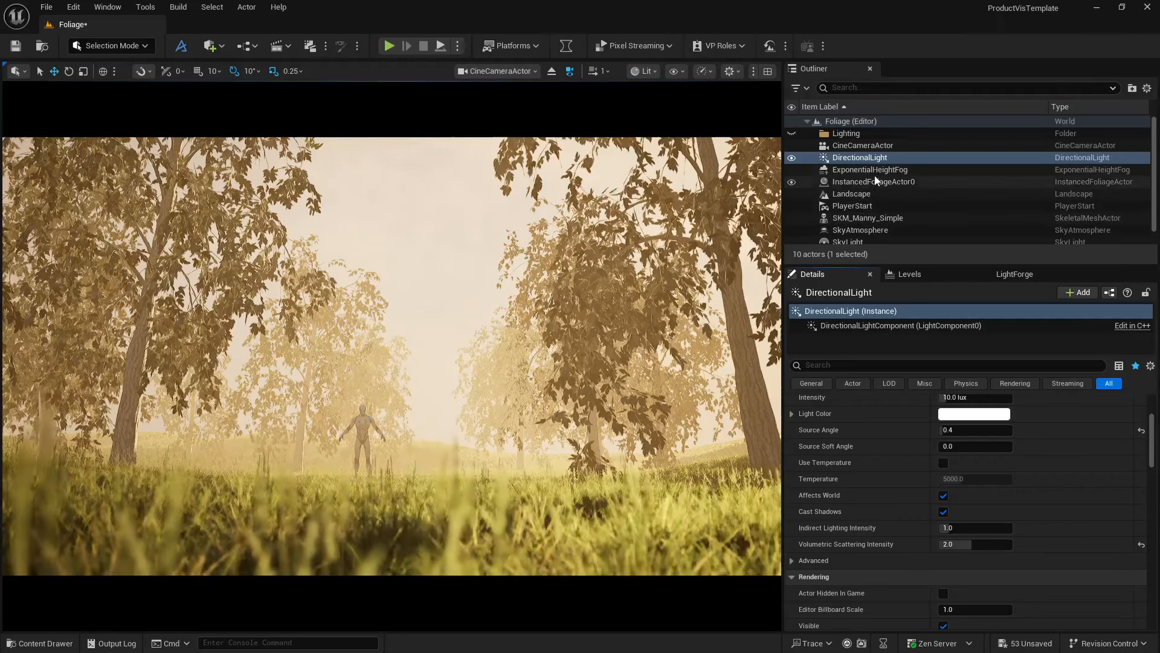
{"action": "left_click", "coordinate": [867, 147]}
{"action": "scroll", "coordinate": [879, 493], "scroll_direction": "down", "scroll_amount": 3}
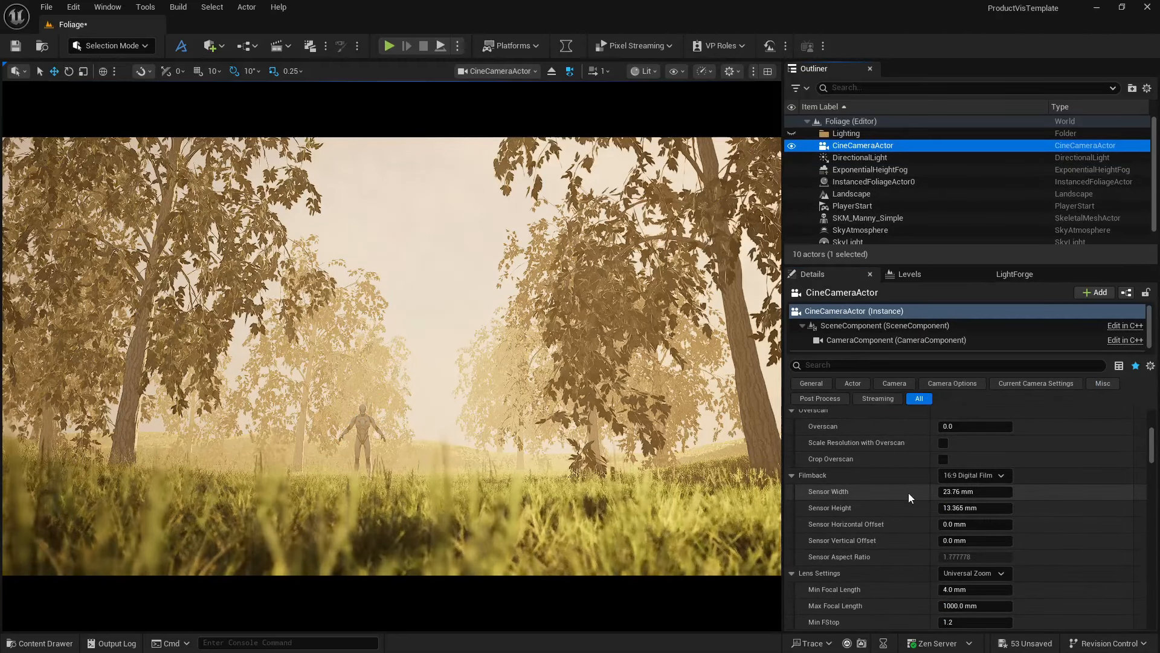
{"action": "scroll", "coordinate": [923, 504], "scroll_direction": "up", "scroll_amount": 13}
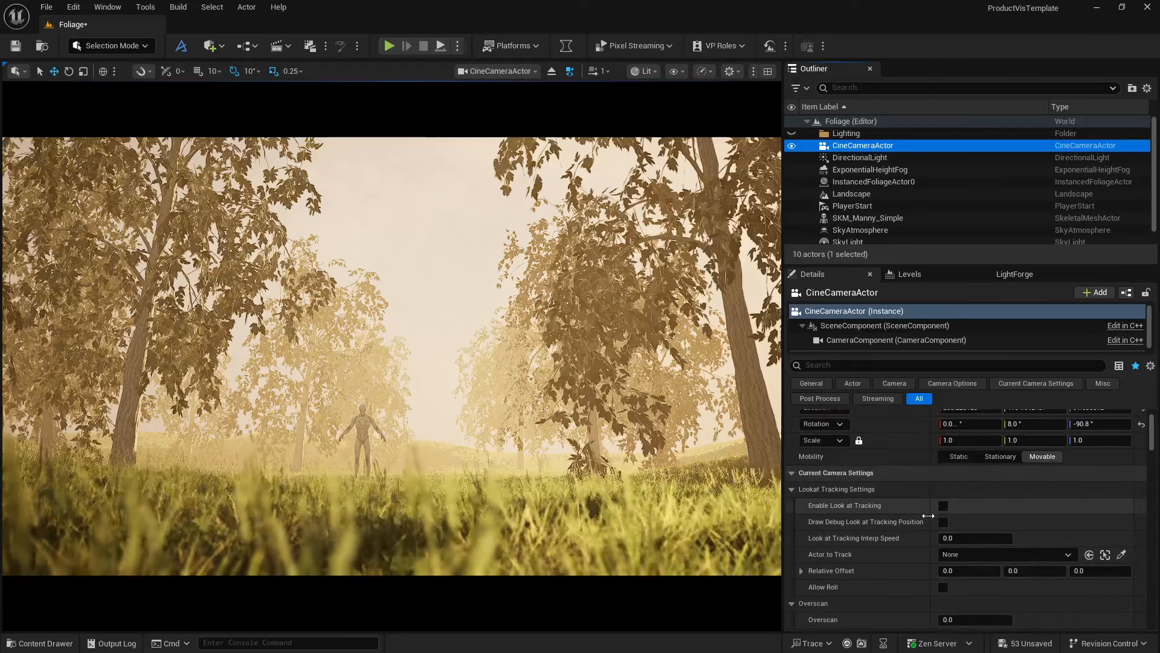
{"action": "scroll", "coordinate": [885, 537], "scroll_direction": "down", "scroll_amount": 9}
{"action": "scroll", "coordinate": [885, 536], "scroll_direction": "down", "scroll_amount": 6}
{"action": "left_click", "coordinate": [1005, 508]}
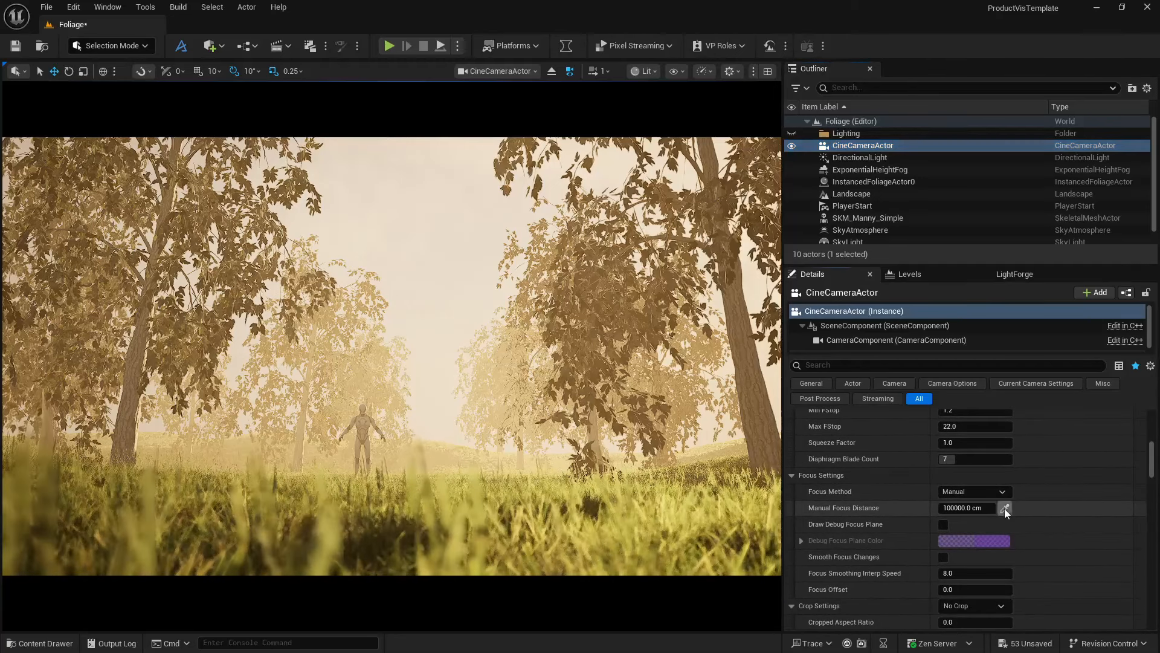
{"action": "left_click", "coordinate": [362, 423]}
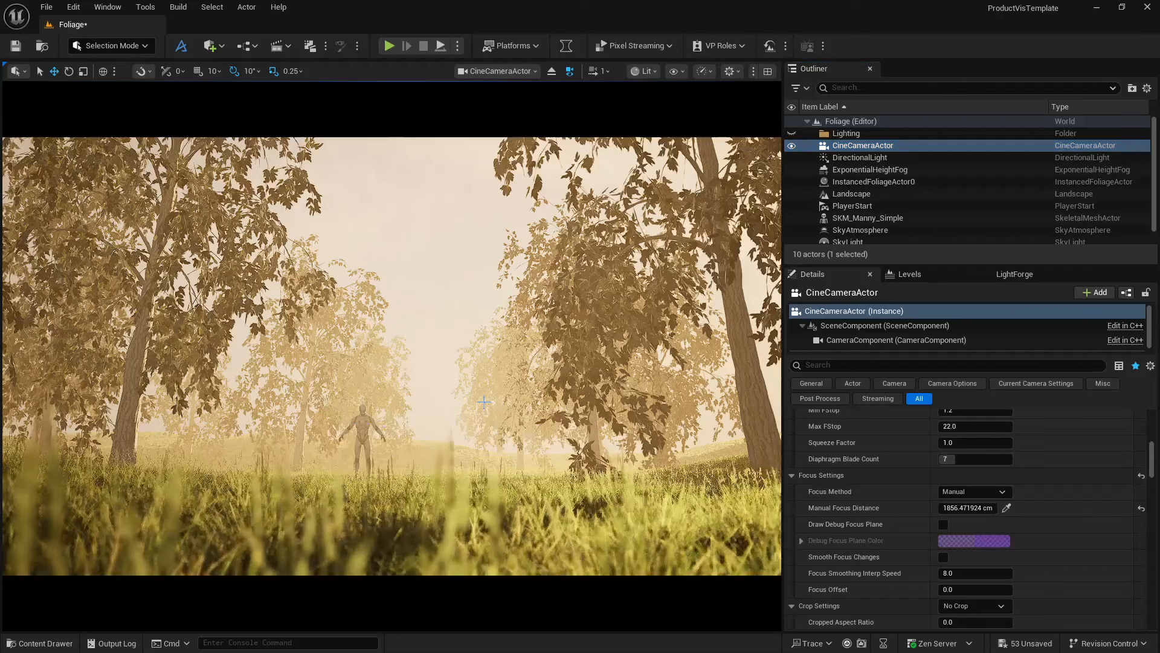
Step: Set the CineCameraActor's current aperture to 1.6
{"action": "scroll", "coordinate": [919, 510], "scroll_direction": "down", "scroll_amount": 8}
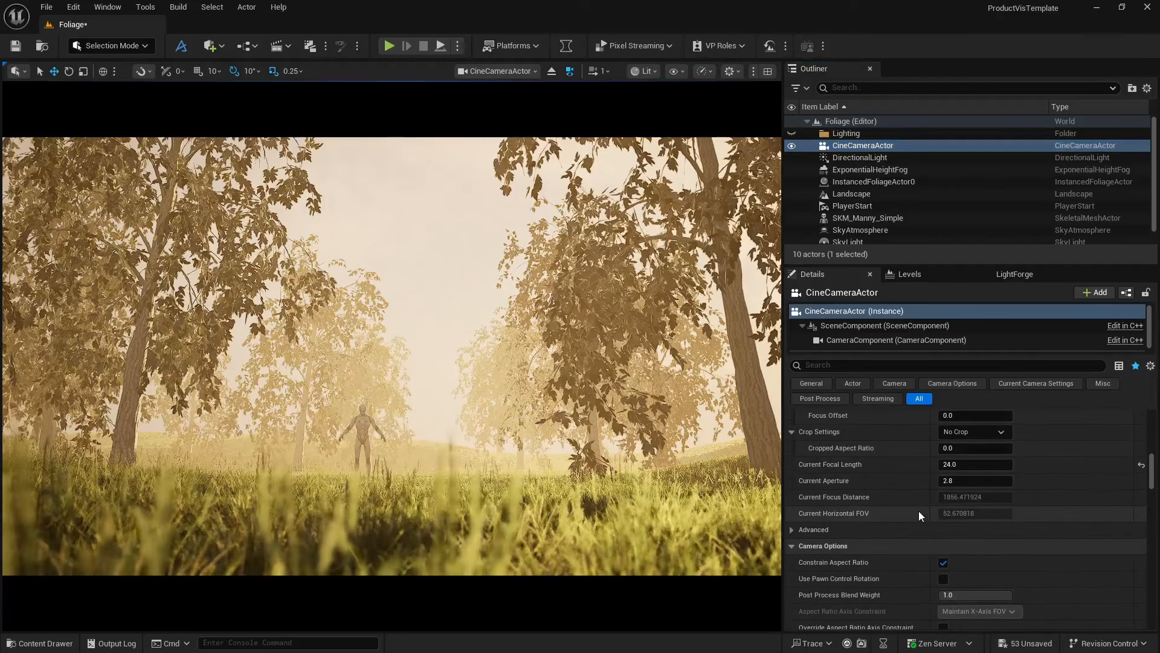
{"action": "left_click", "coordinate": [957, 481]}
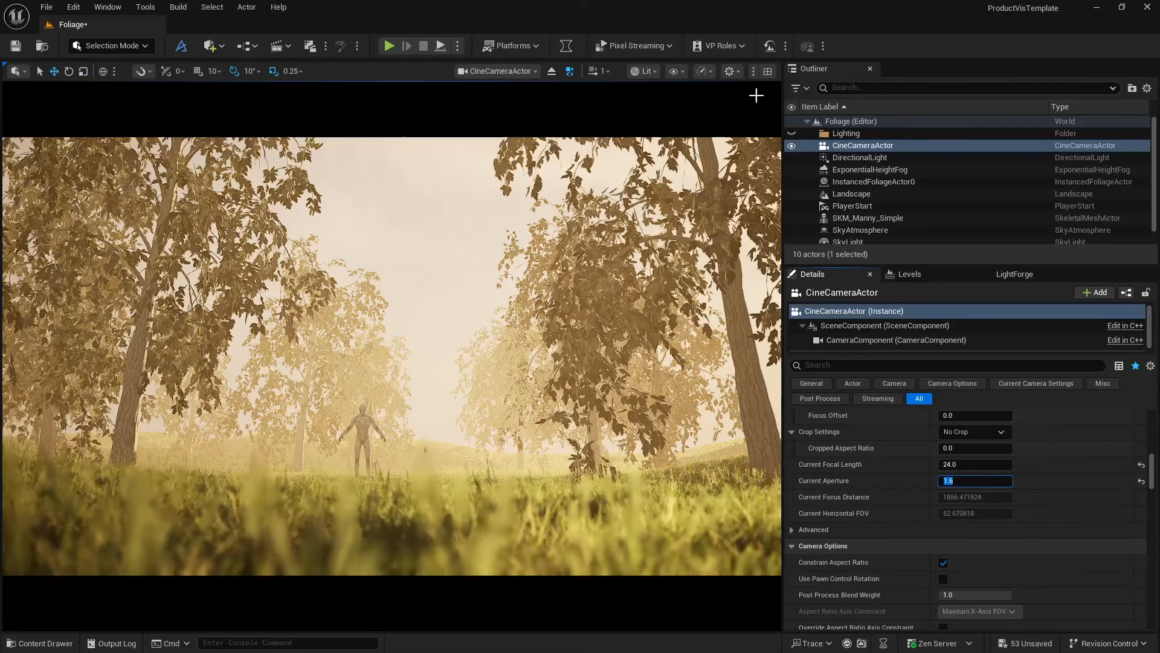
Step: Enable the custom screen percentage override for the viewport and set it to 140
{"action": "left_click", "coordinate": [731, 71]}
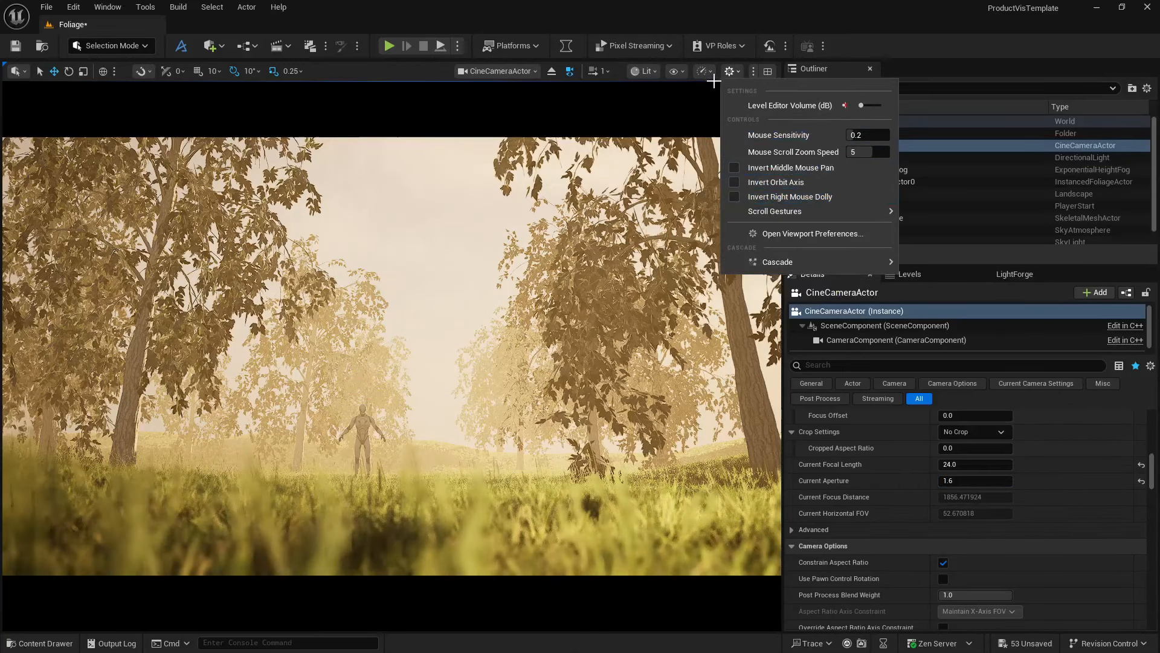
{"action": "left_click", "coordinate": [704, 71]}
{"action": "mouse_move", "coordinate": [767, 171]}
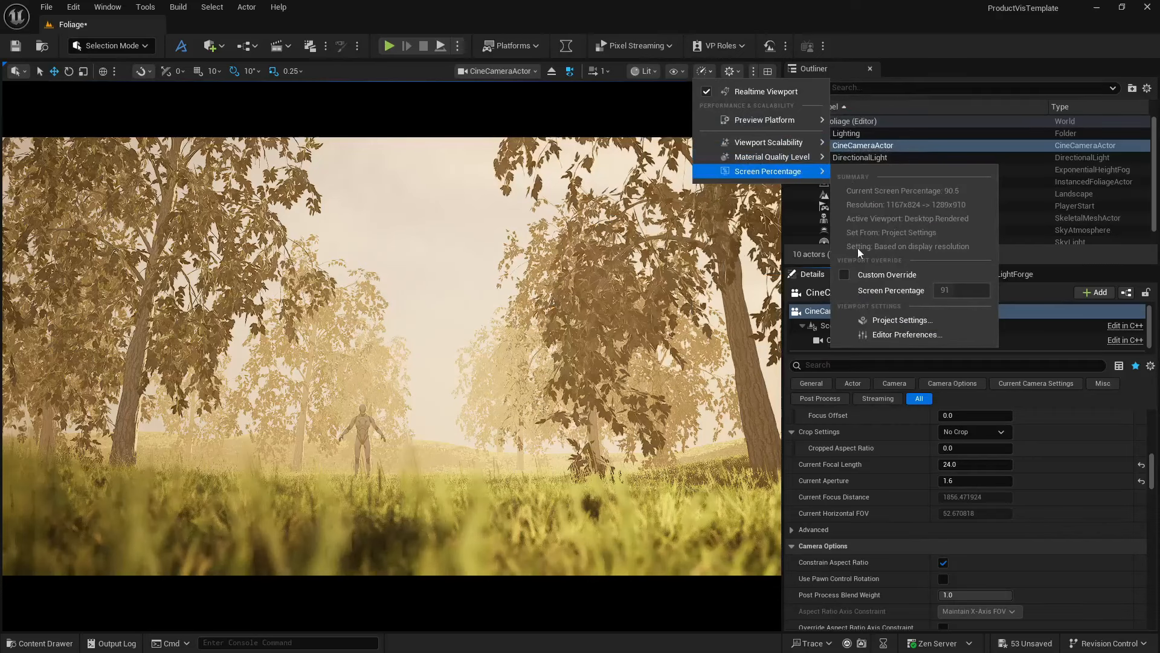
{"action": "left_click", "coordinate": [844, 274]}
{"action": "left_click", "coordinate": [969, 292]}
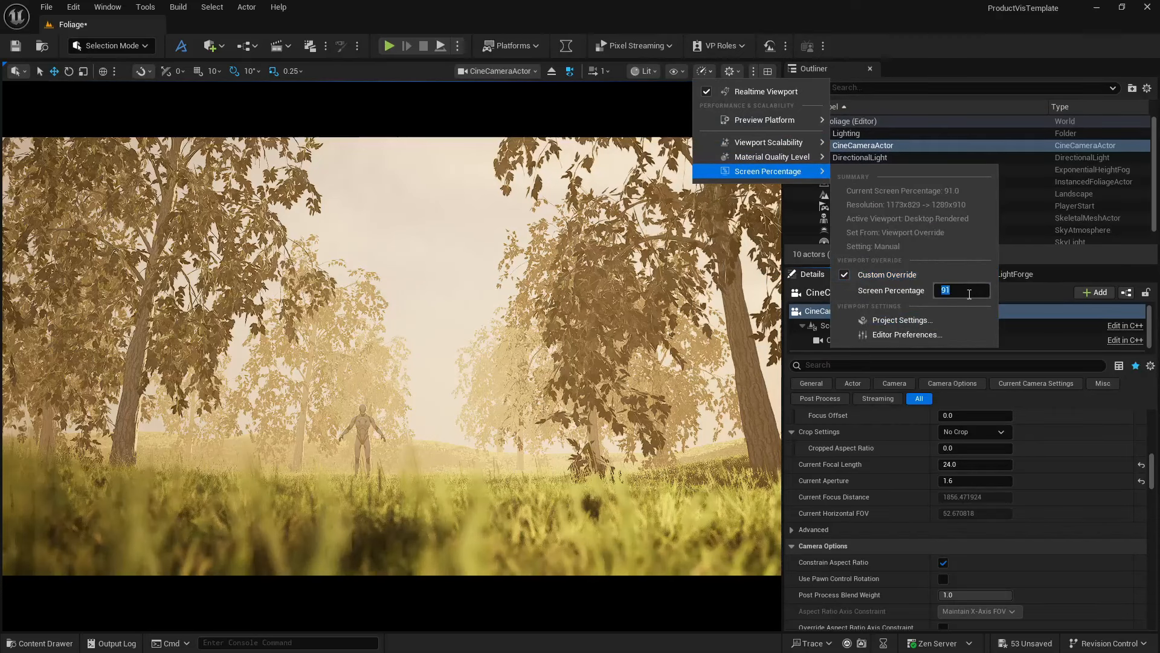
{"action": "type", "text": "140"}
{"action": "key", "text": "Return"}
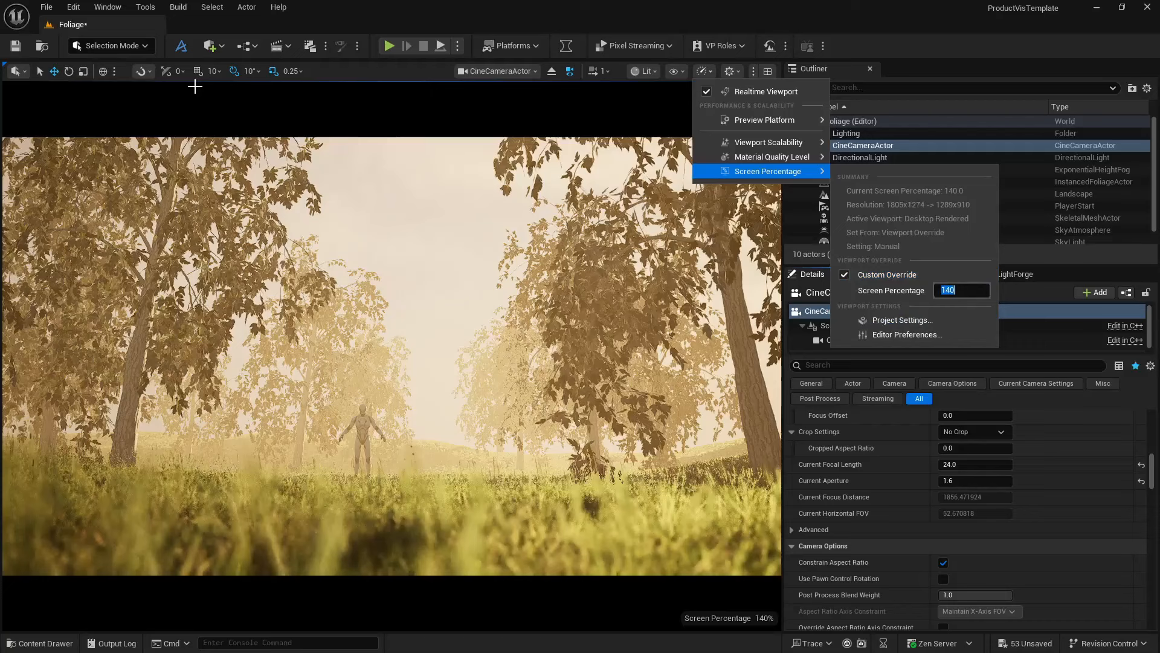
Step: Deselect the camera and save the pending autosave items immediately
{"action": "left_click", "coordinate": [394, 212]}
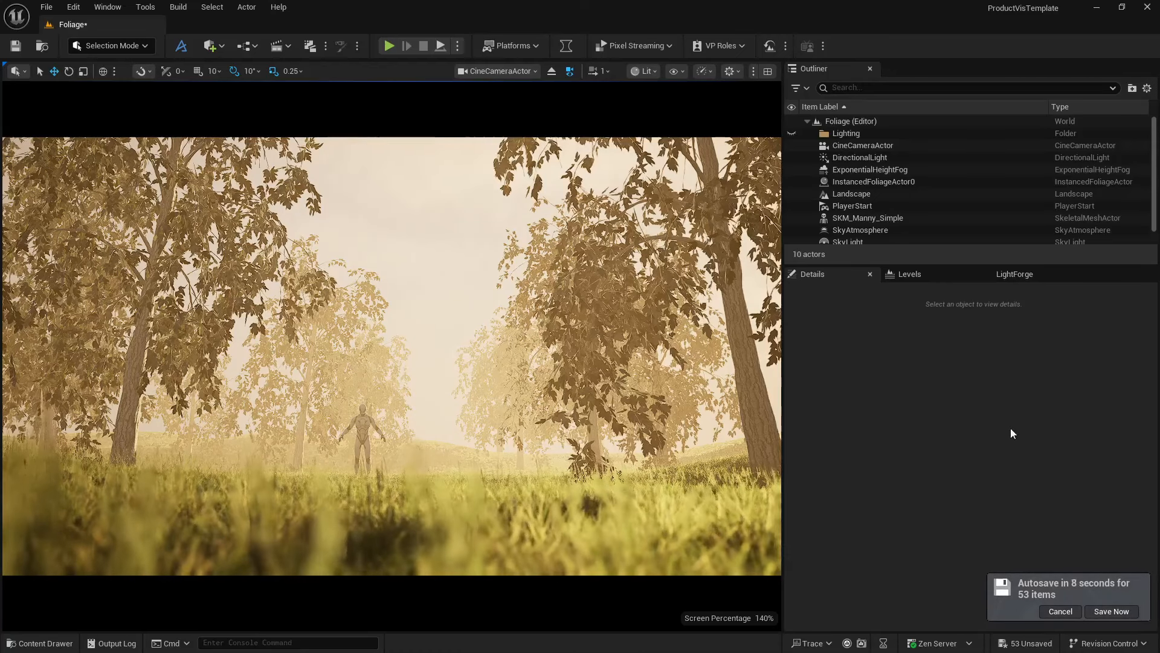
{"action": "left_click", "coordinate": [1105, 613]}
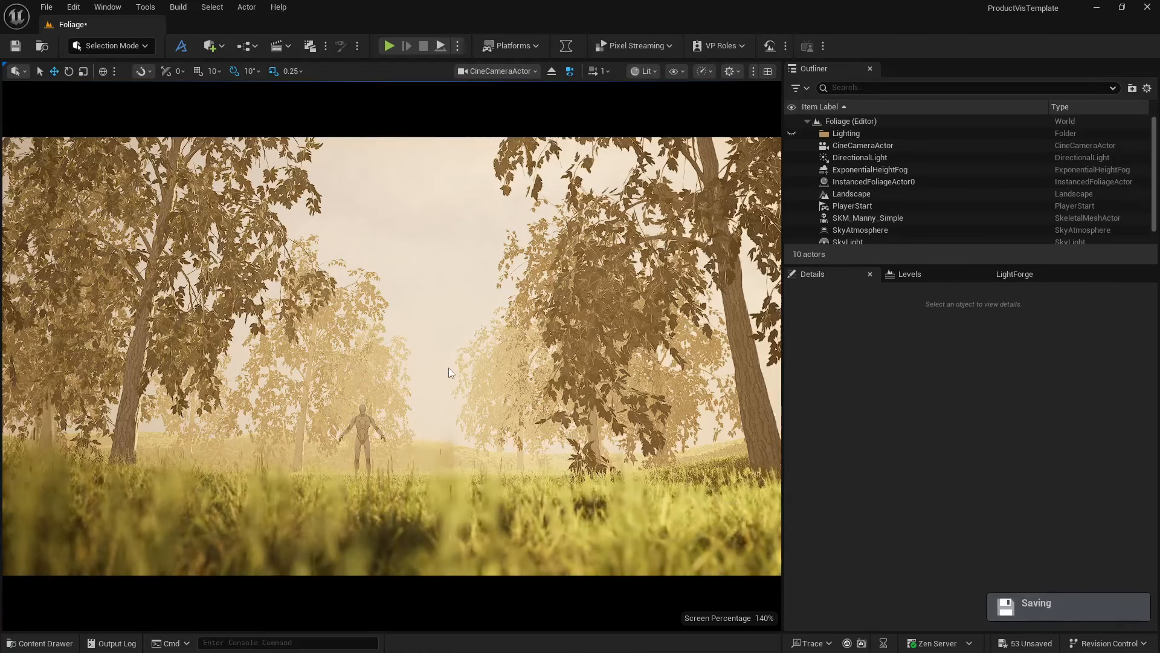